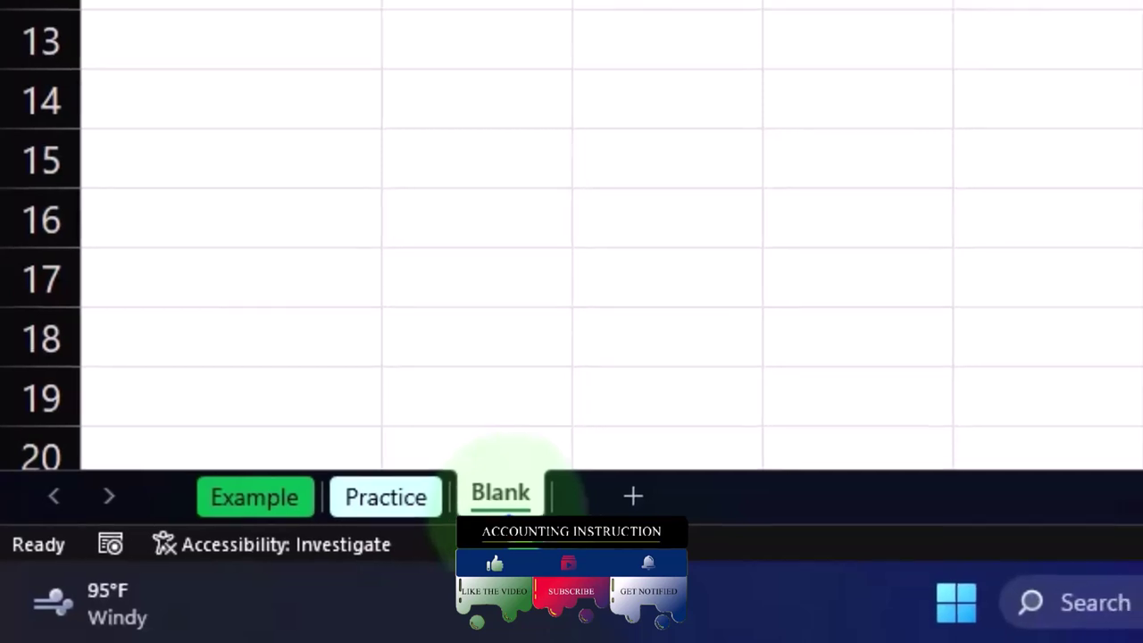
Switch to the Example sheet and review its cyan Sample 1–10 table and blue heading box
click(261, 494)
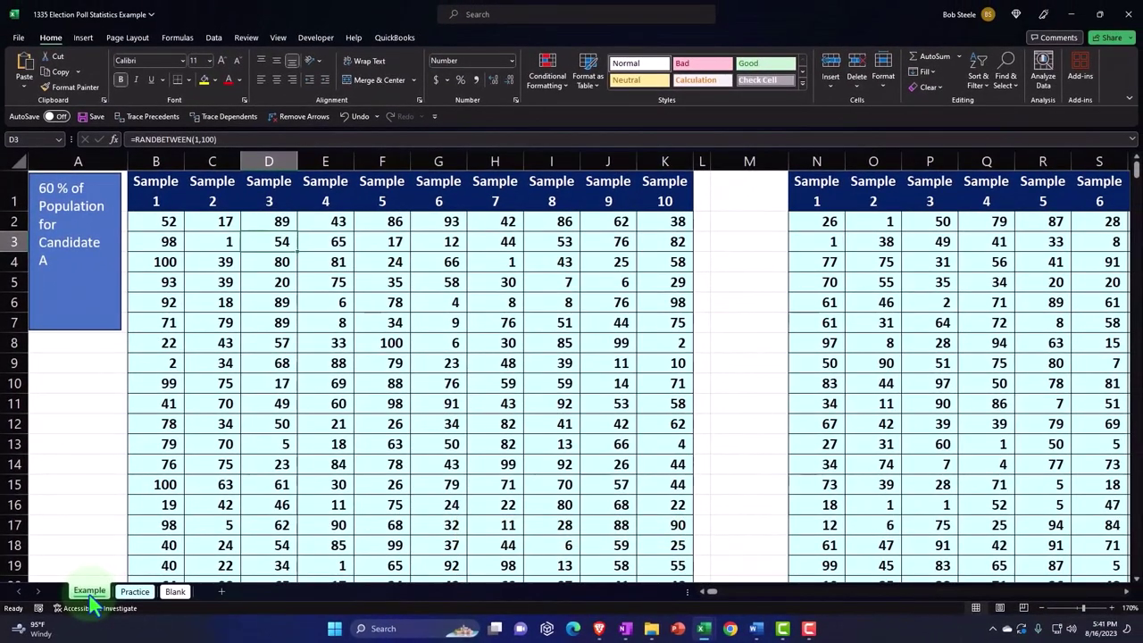
click(68, 409)
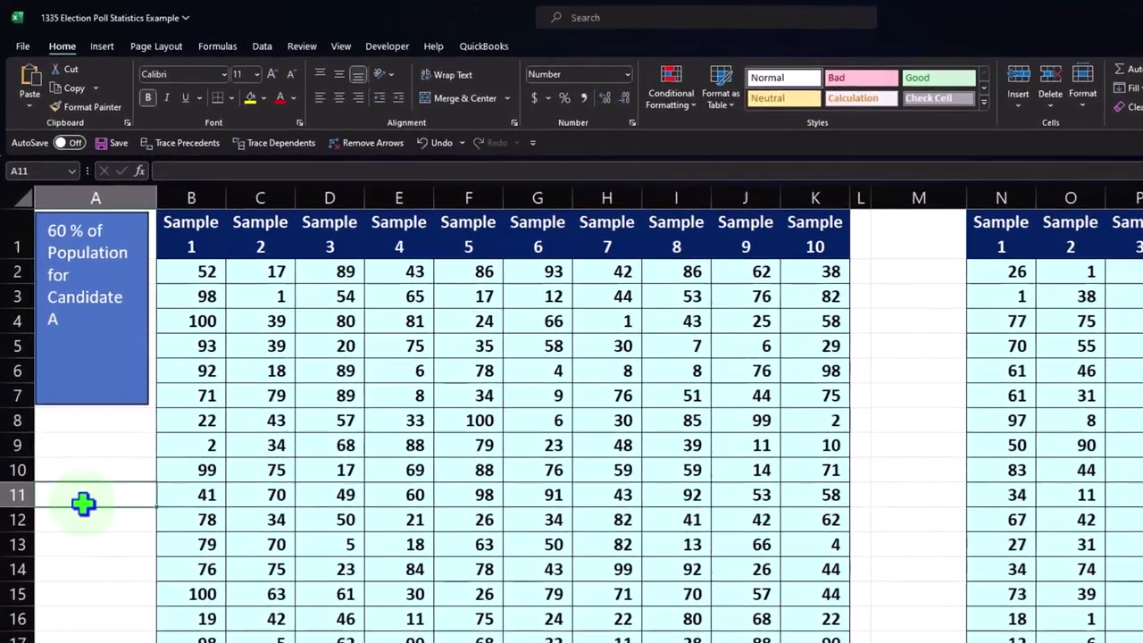
click(84, 407)
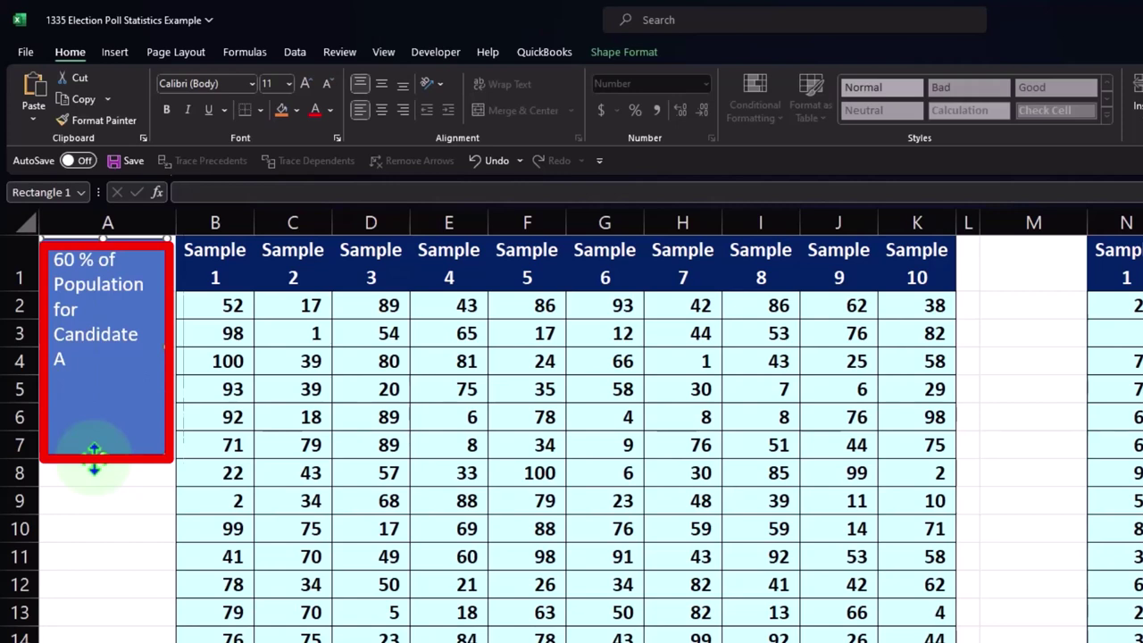
click(307, 341)
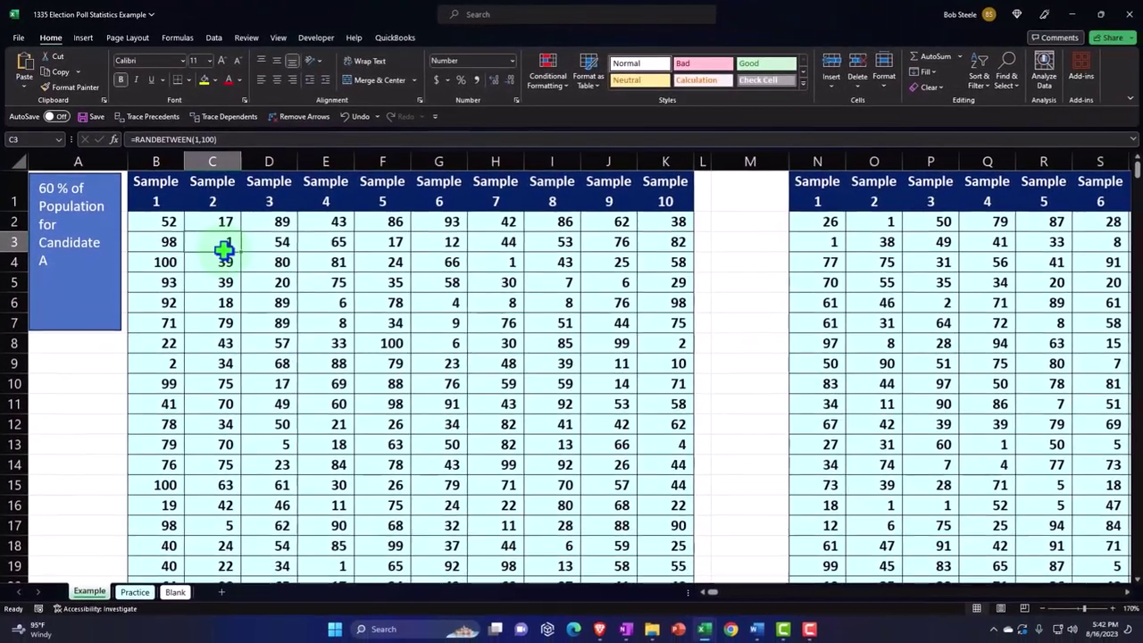
click(171, 191)
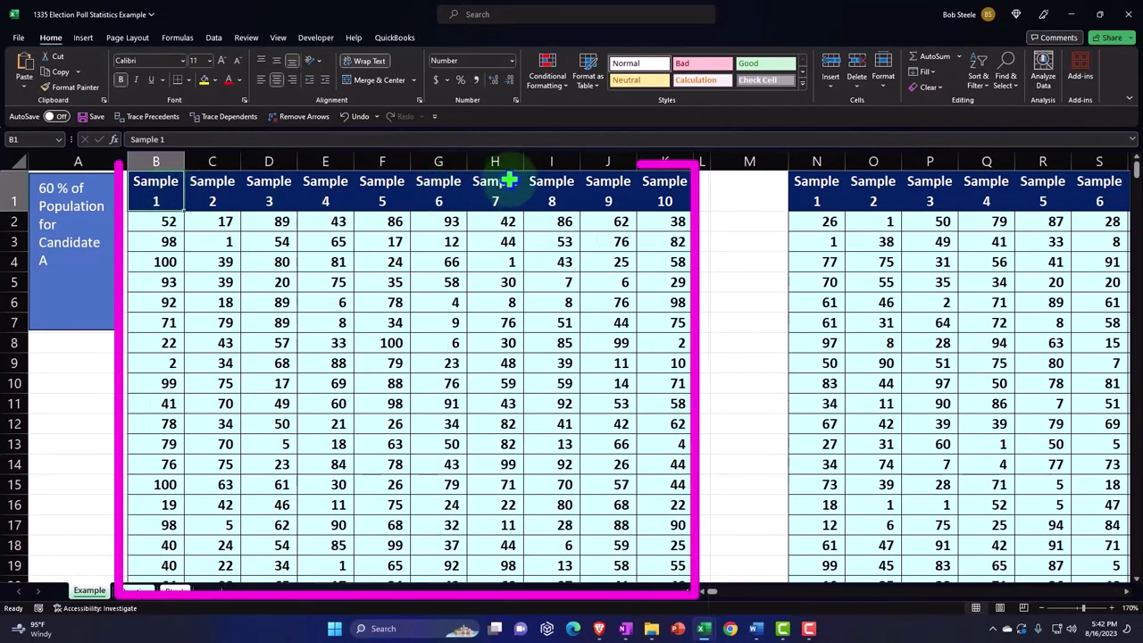
Recommit G3's RANDBETWEEN formula to regenerate values, then inspect the % for A and other tables
double_click(443, 241)
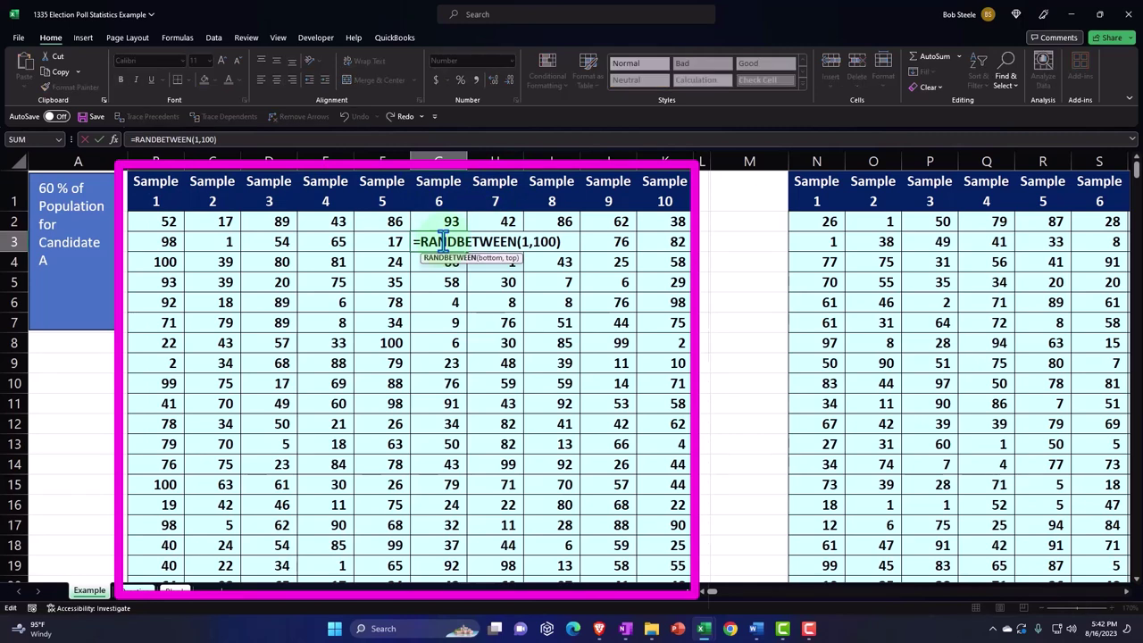
click(517, 254)
key(Right)
key(Right)
key(Right)
key(Right)
key(Right)
key(Right)
key(Right)
key(Right)
key(Right)
key(Right)
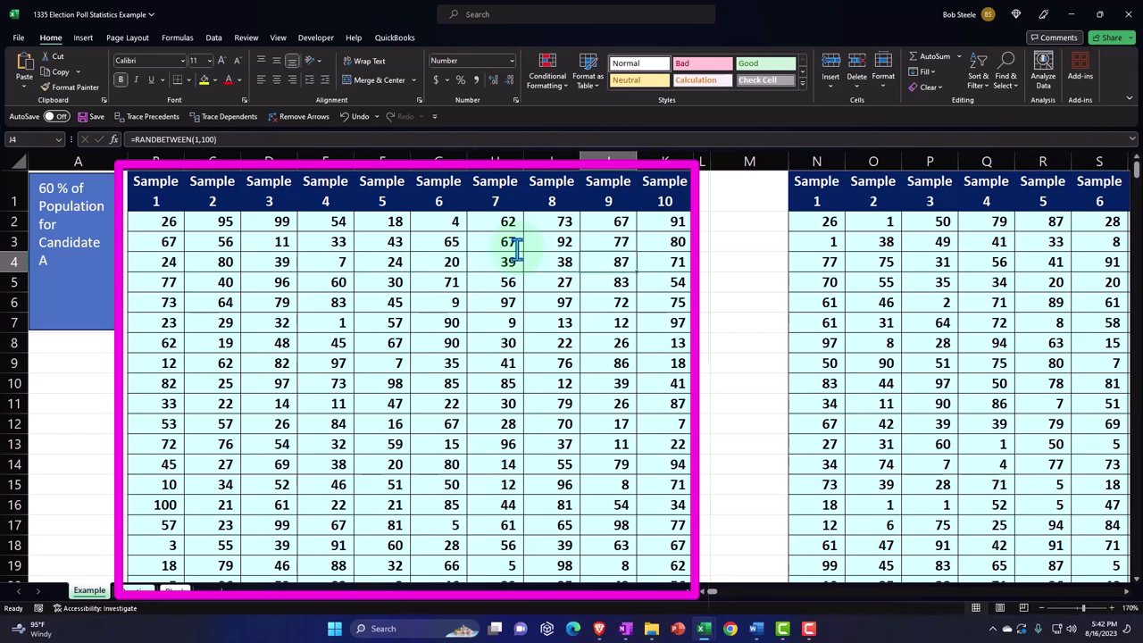
key(Right)
key(Right)
key(Right)
key(Right)
key(Right)
key(Right)
key(Right)
key(Right)
key(Right)
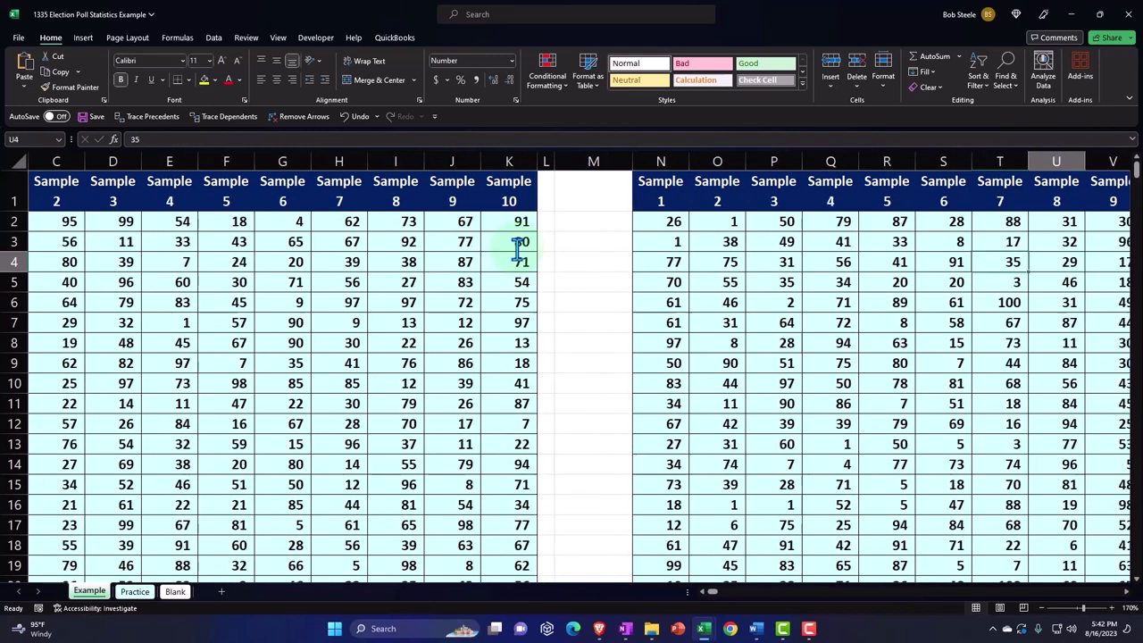
key(Right)
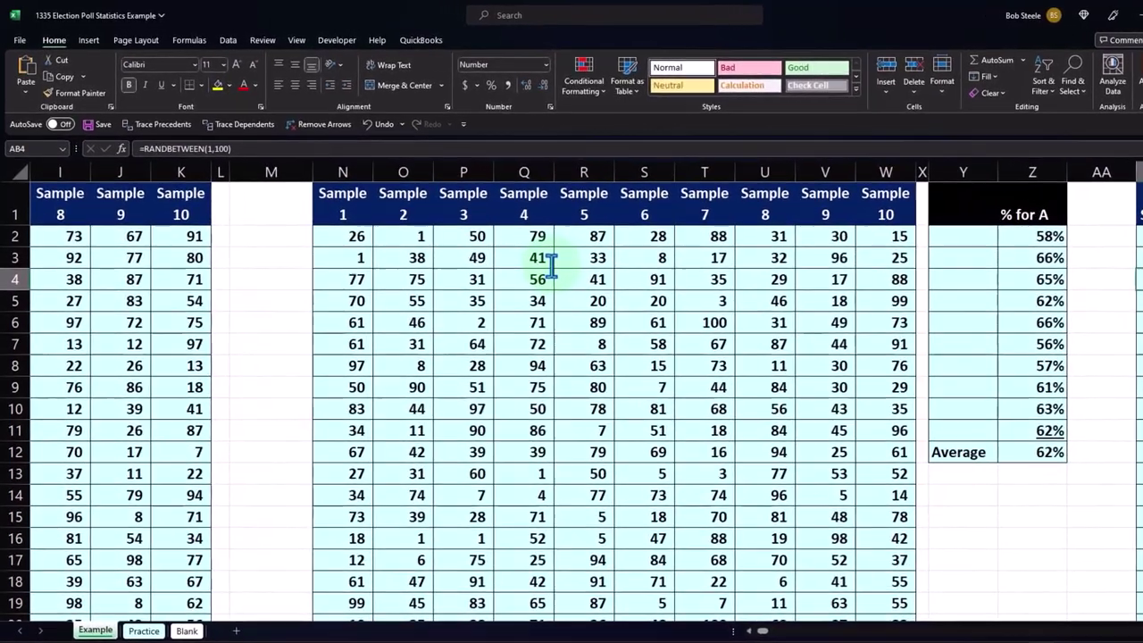
key(Right)
key(Right)
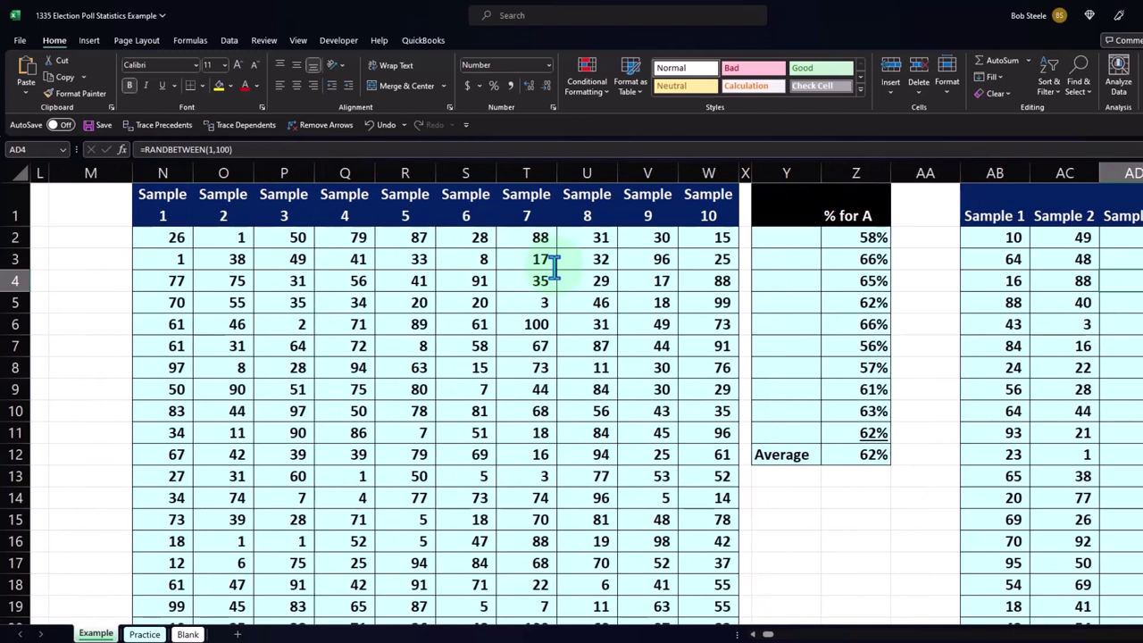
key(Left)
key(Left)
key(Left)
key(Left)
key(Left)
key(Left)
key(Left)
key(Left)
key(Left)
key(Left)
key(Left)
key(Left)
key(Left)
key(Left)
key(Left)
key(Left)
key(Left)
key(Left)
key(Left)
key(Left)
key(Left)
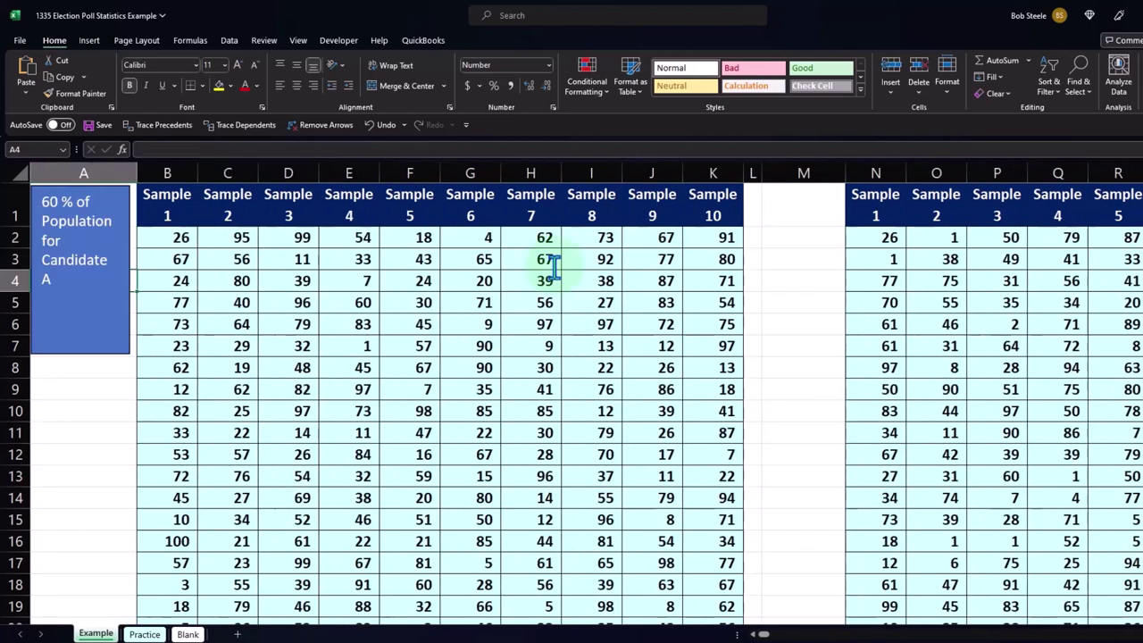
On the Blank sheet, apply Currency with symbol None, 0 decimals and red parenthesised negatives to all cells
click(188, 634)
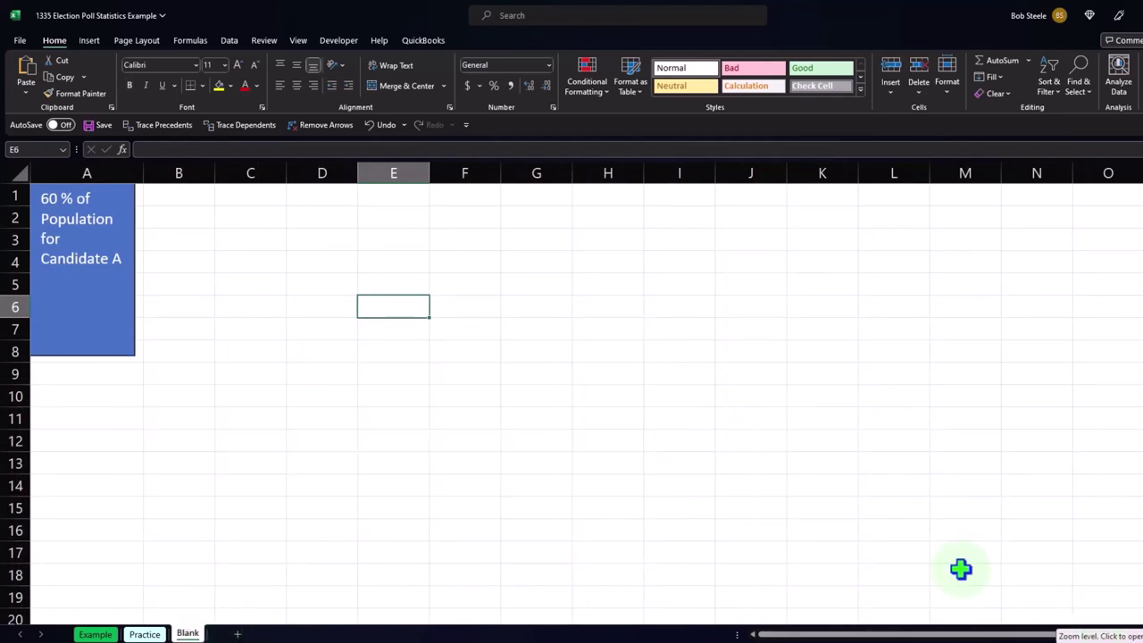
click(23, 176)
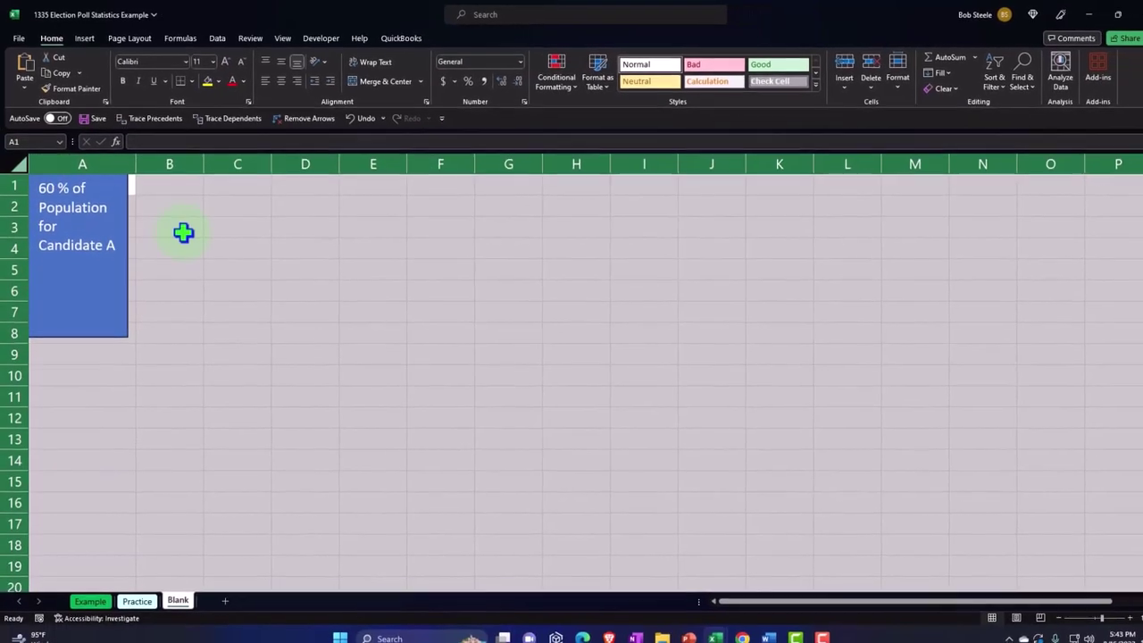
right_click(193, 255)
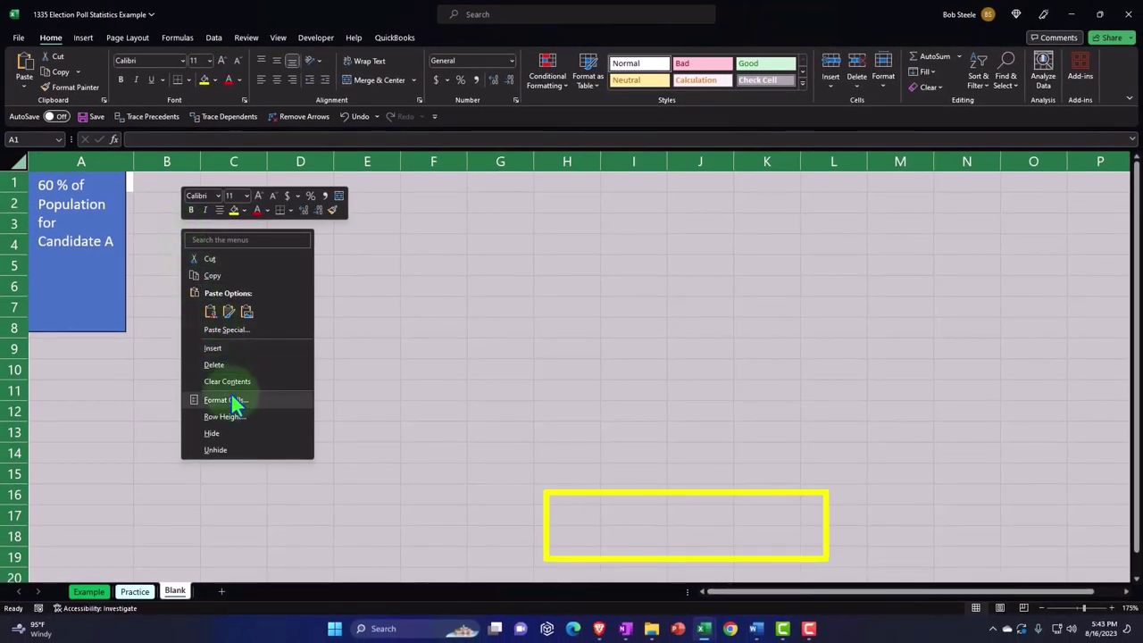
click(286, 404)
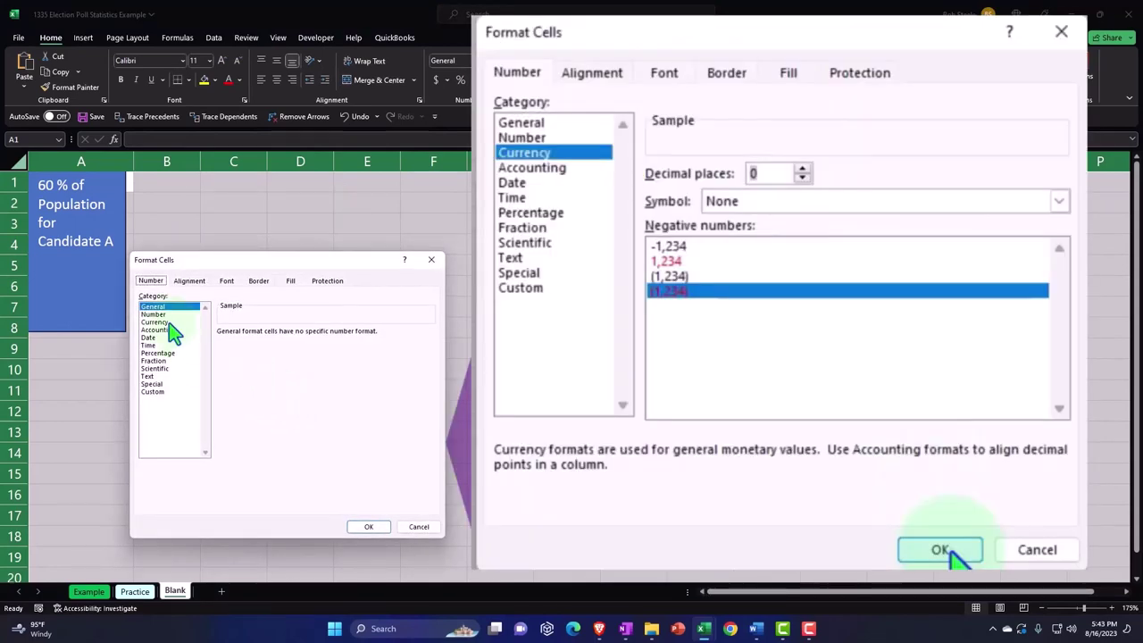
click(166, 322)
click(234, 394)
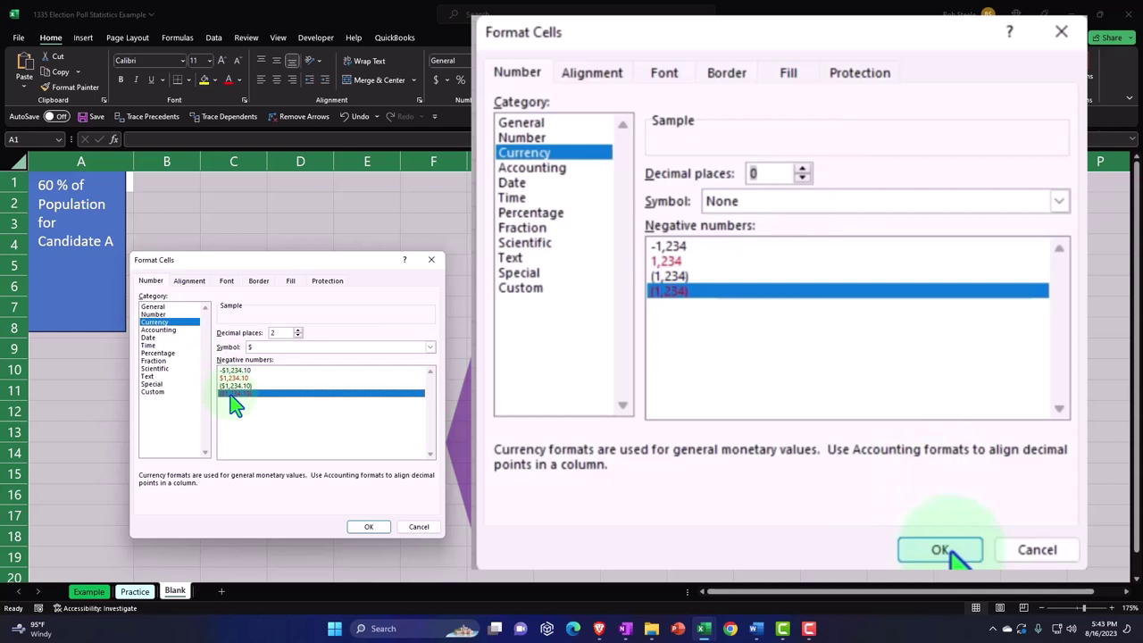
click(428, 348)
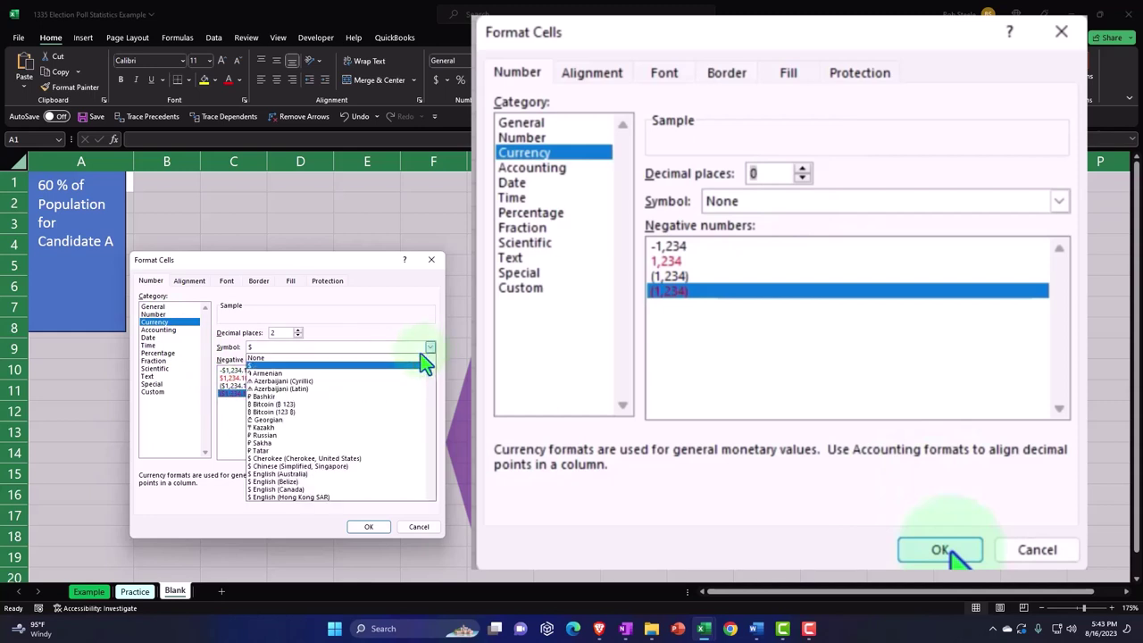
click(409, 358)
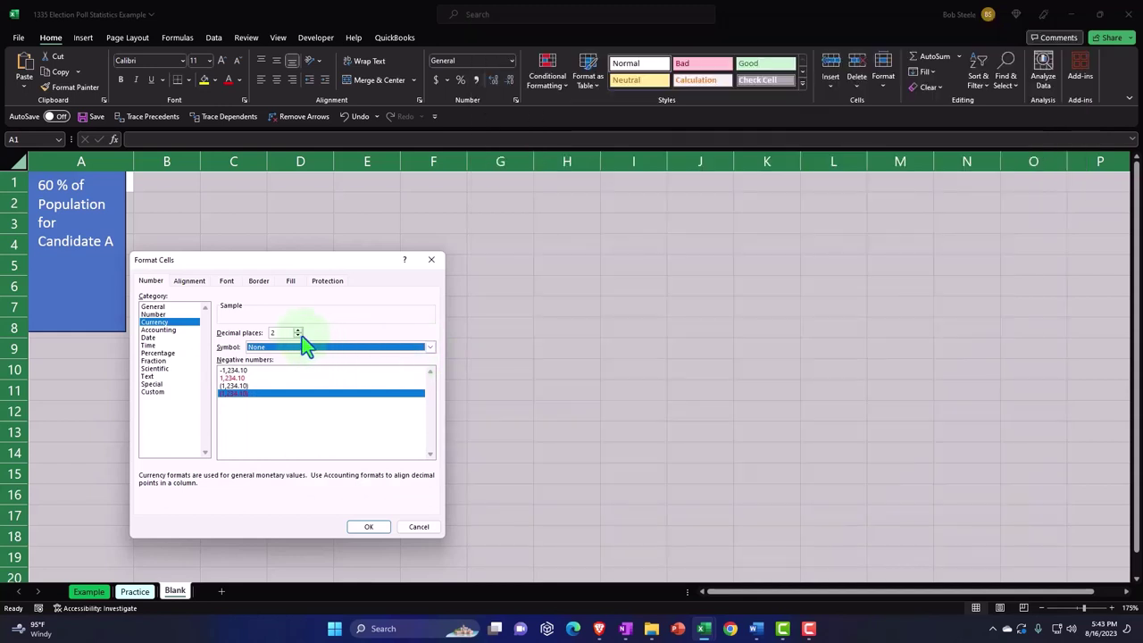
click(298, 336)
click(300, 336)
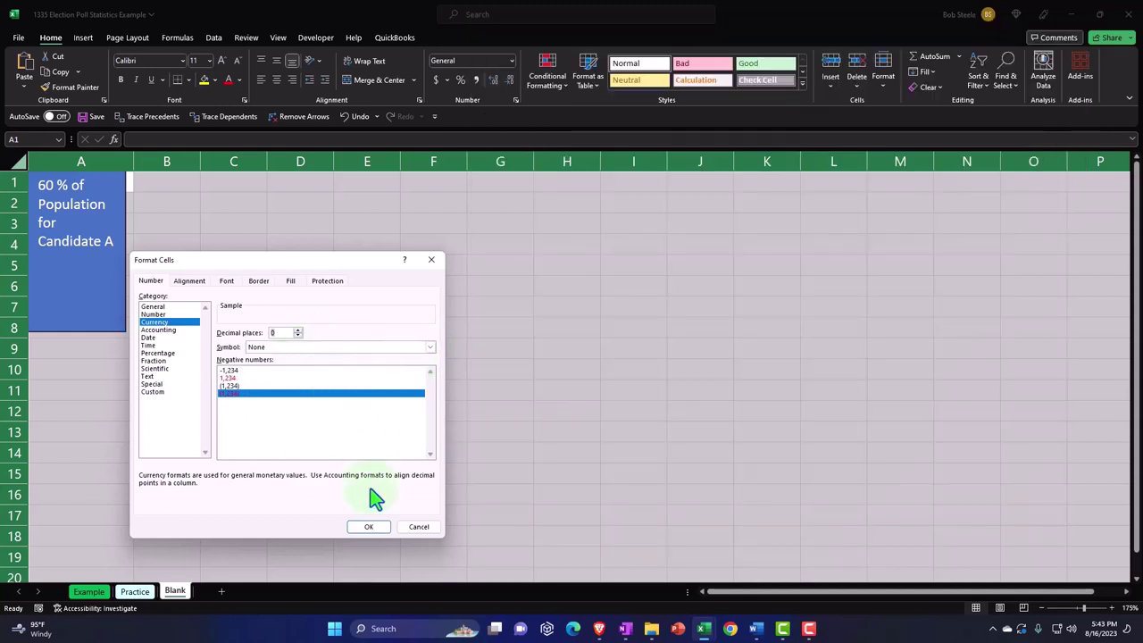
click(370, 527)
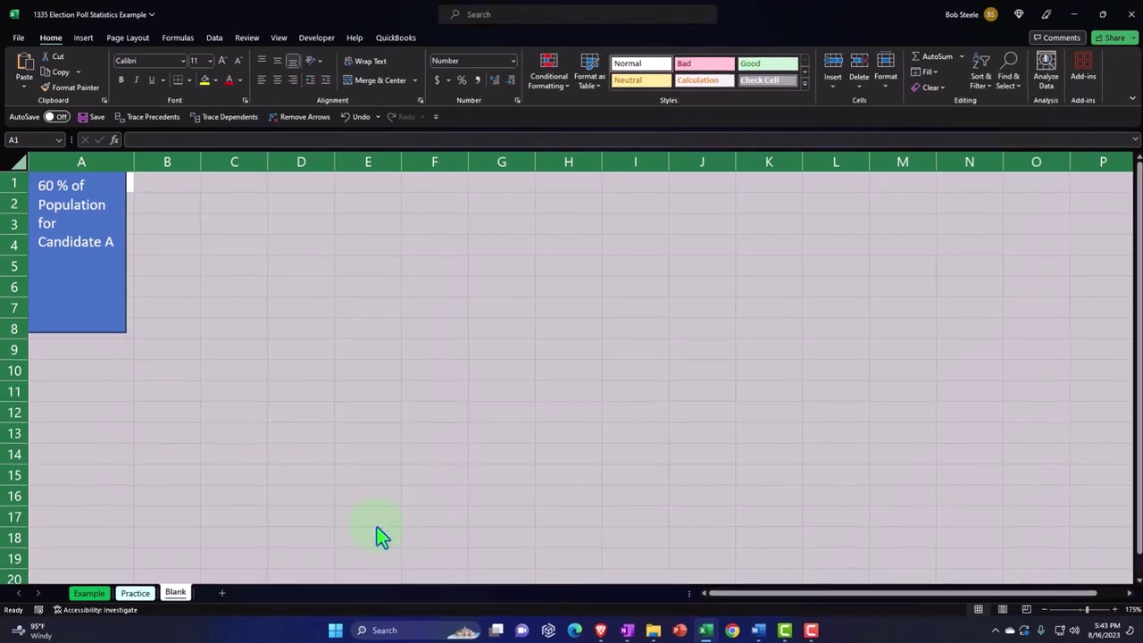
click(374, 482)
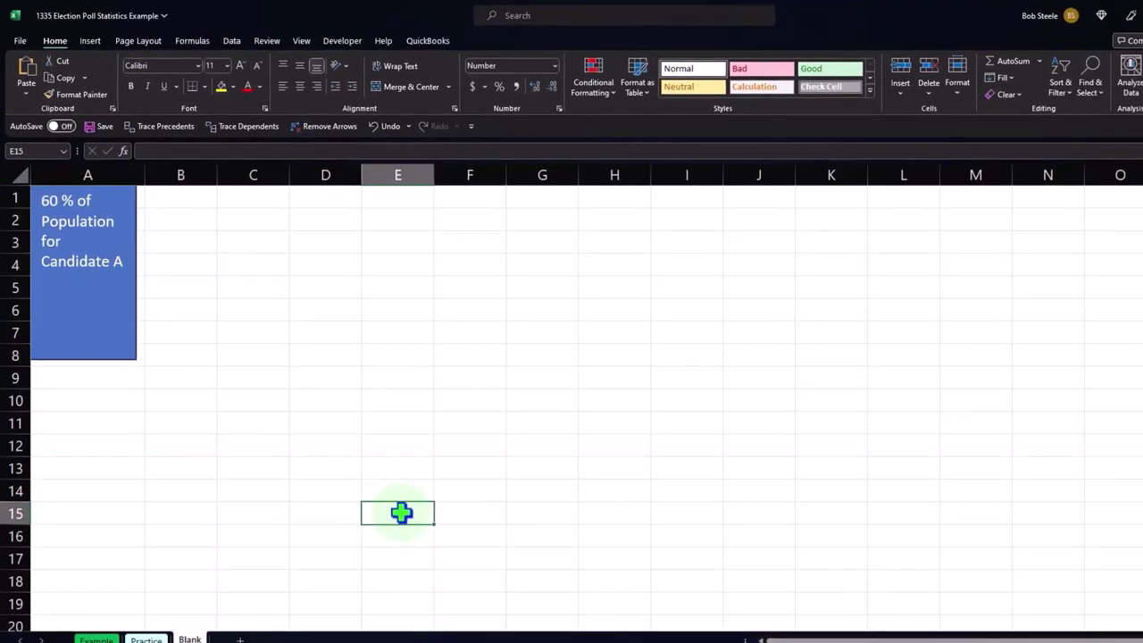
Enter the 'Sample 1' heading in cell B1 of the Blank sheet
scroll(401, 512, up, 3)
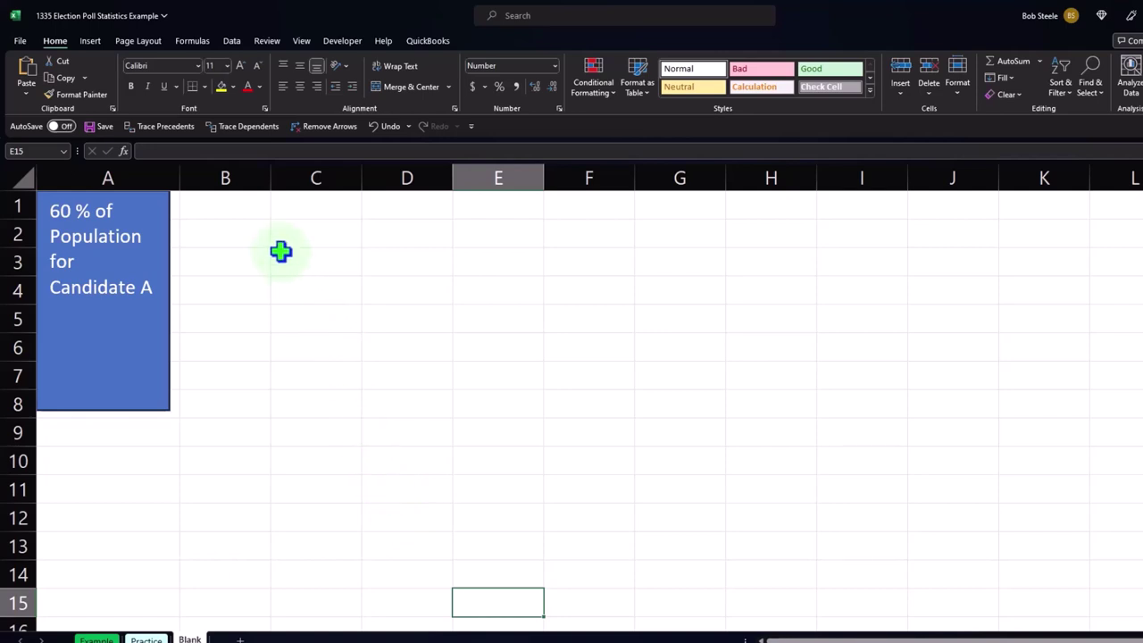
click(248, 208)
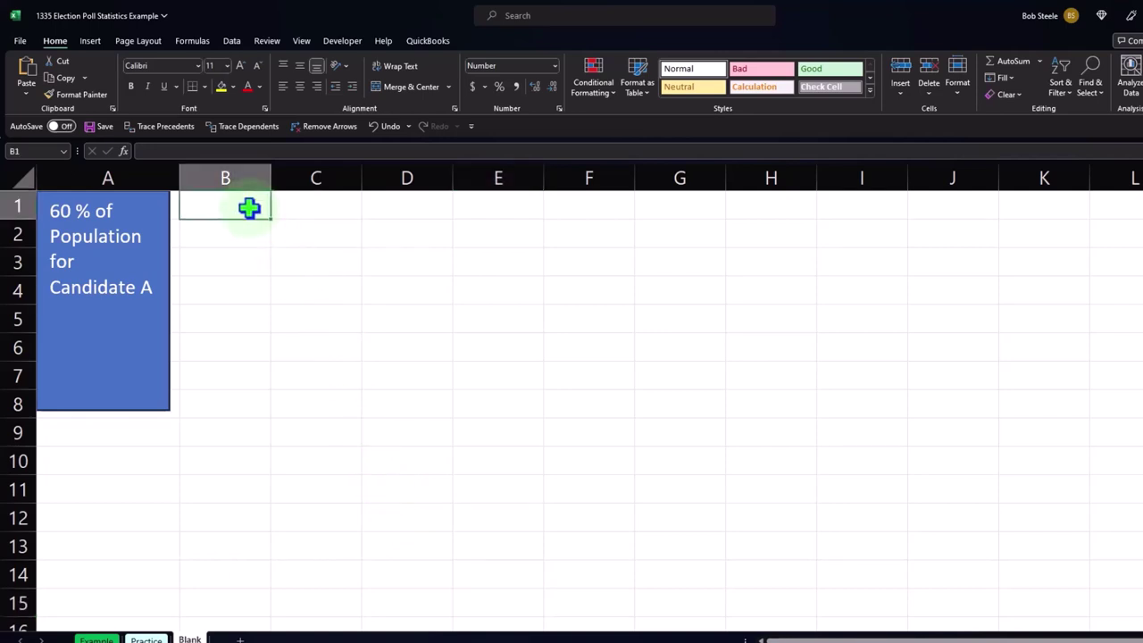
text(Sample)
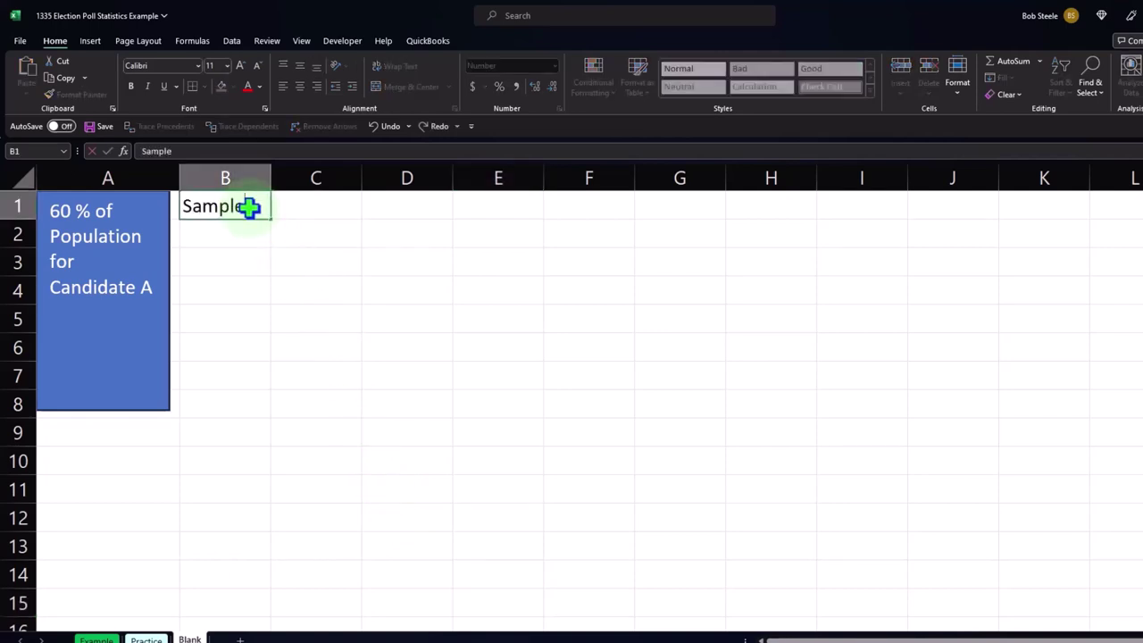
key(Return)
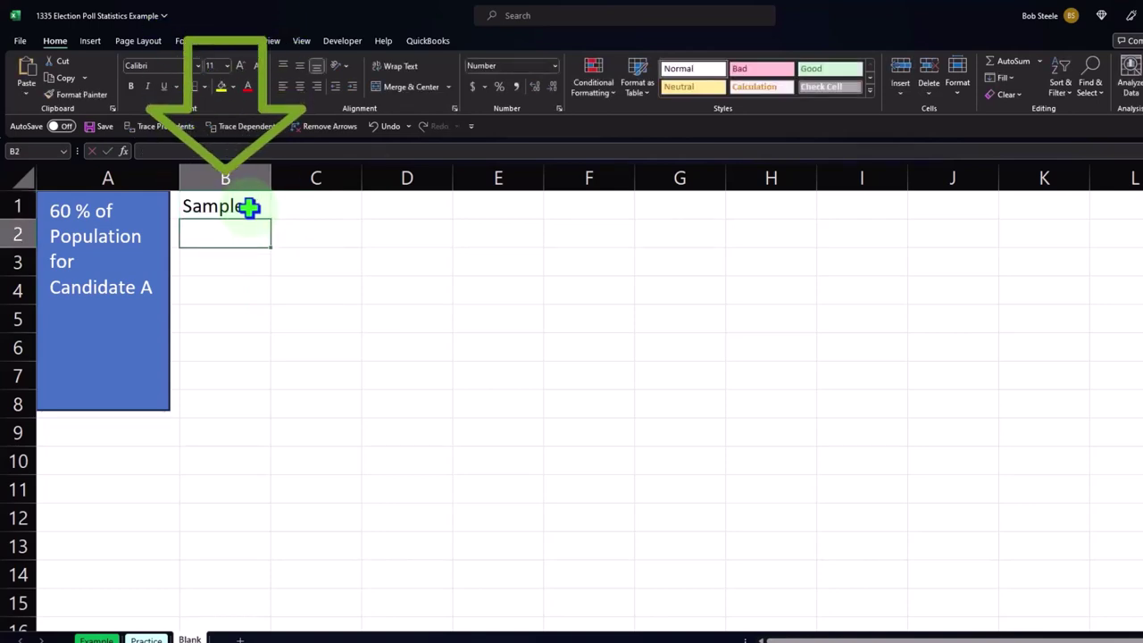
Make every cell on the Blank sheet bold
click(23, 177)
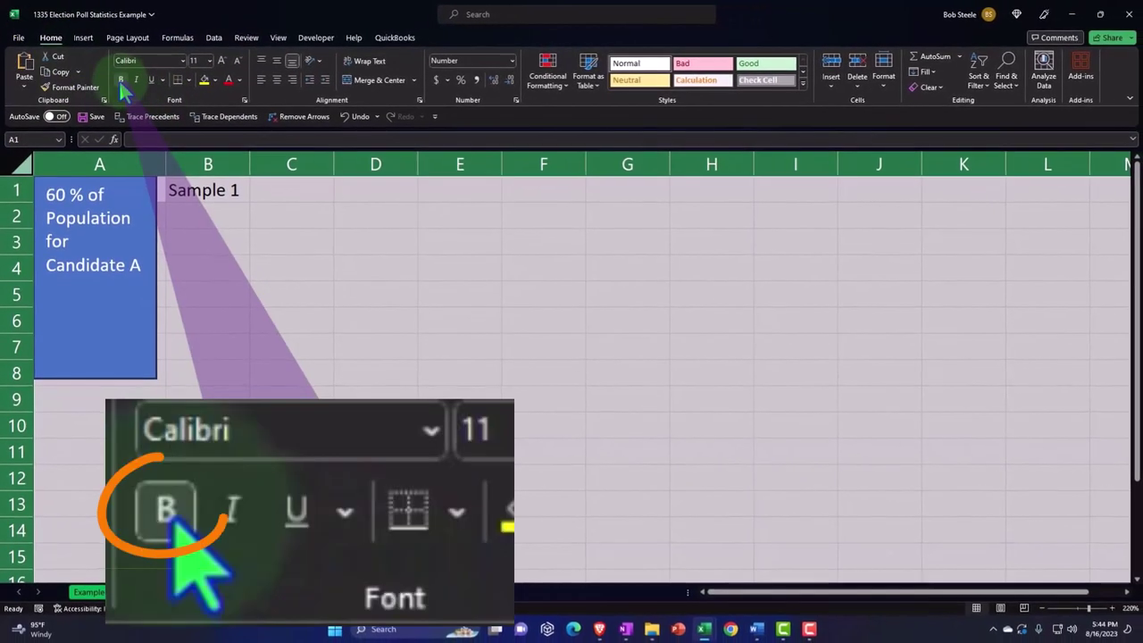
click(122, 79)
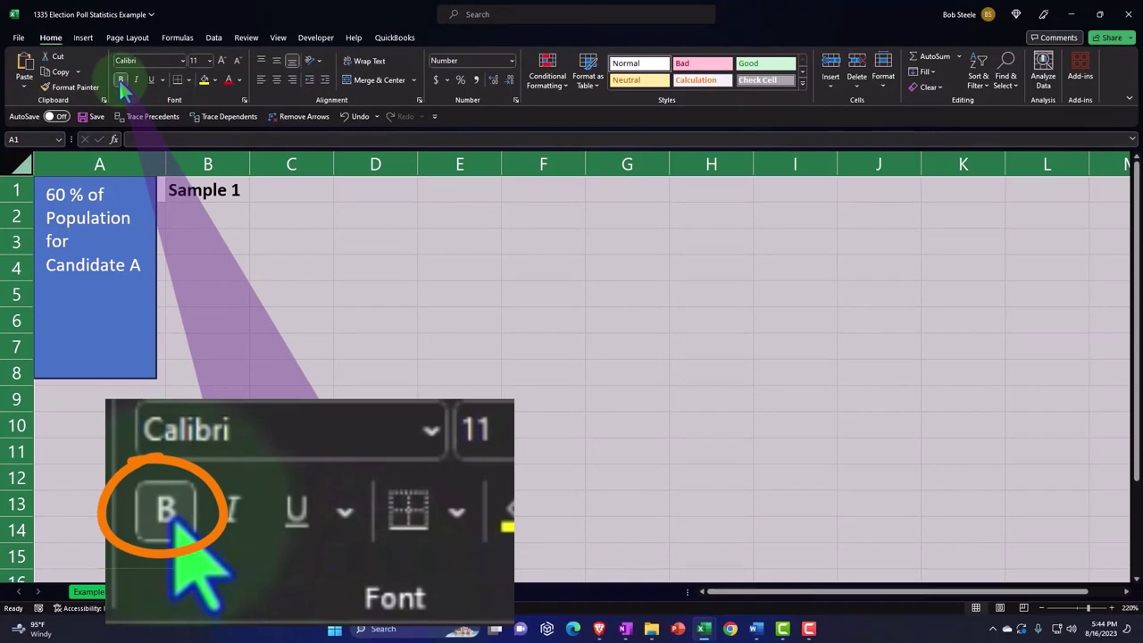
click(212, 215)
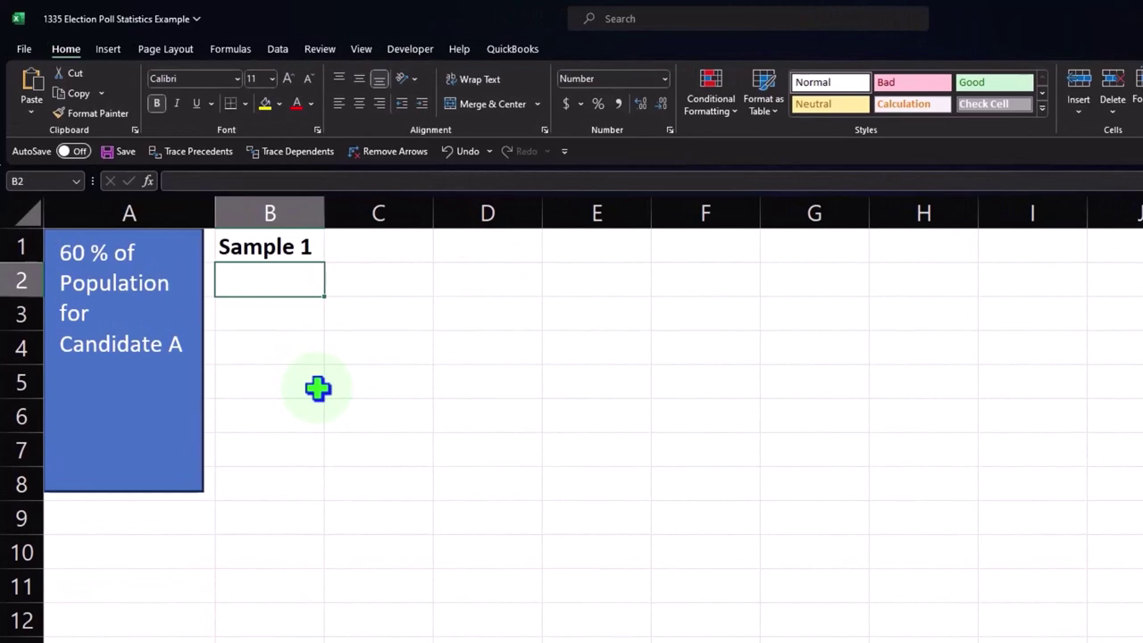
Enter =RANDBETWEEN(1,100) in B2 under Sample 1, currently showing 63
text(=)
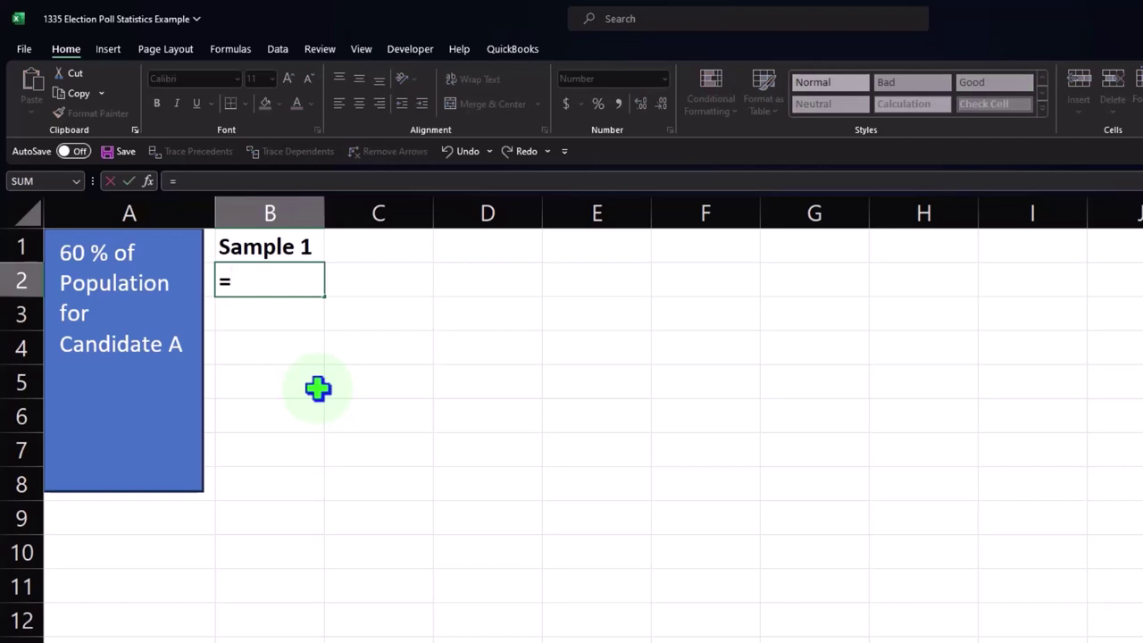
text(rand)
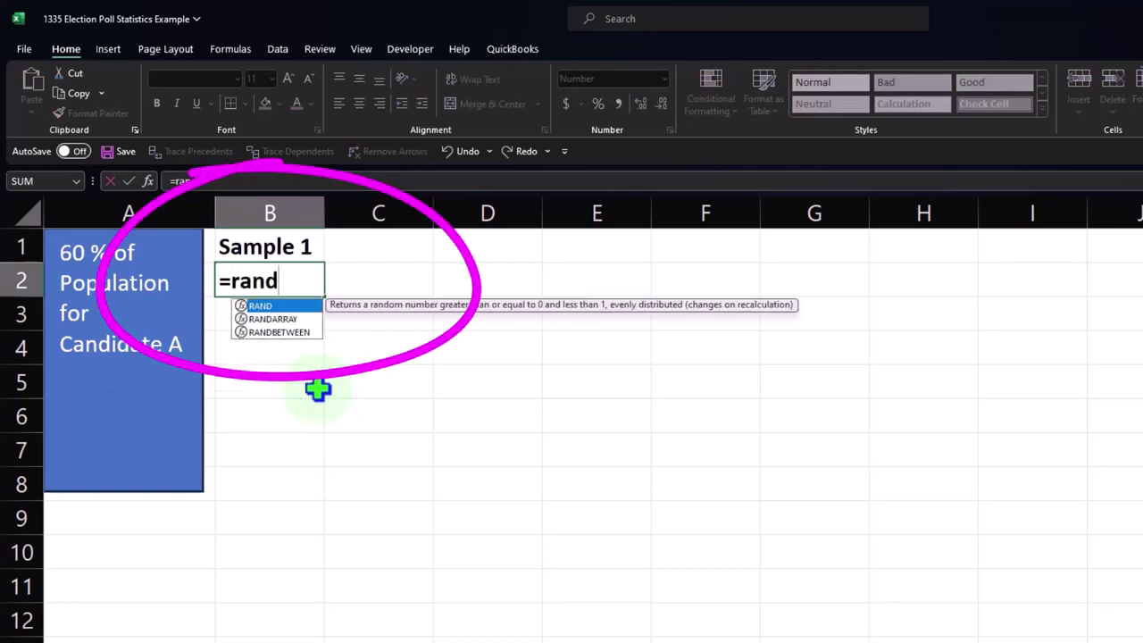
double_click(280, 318)
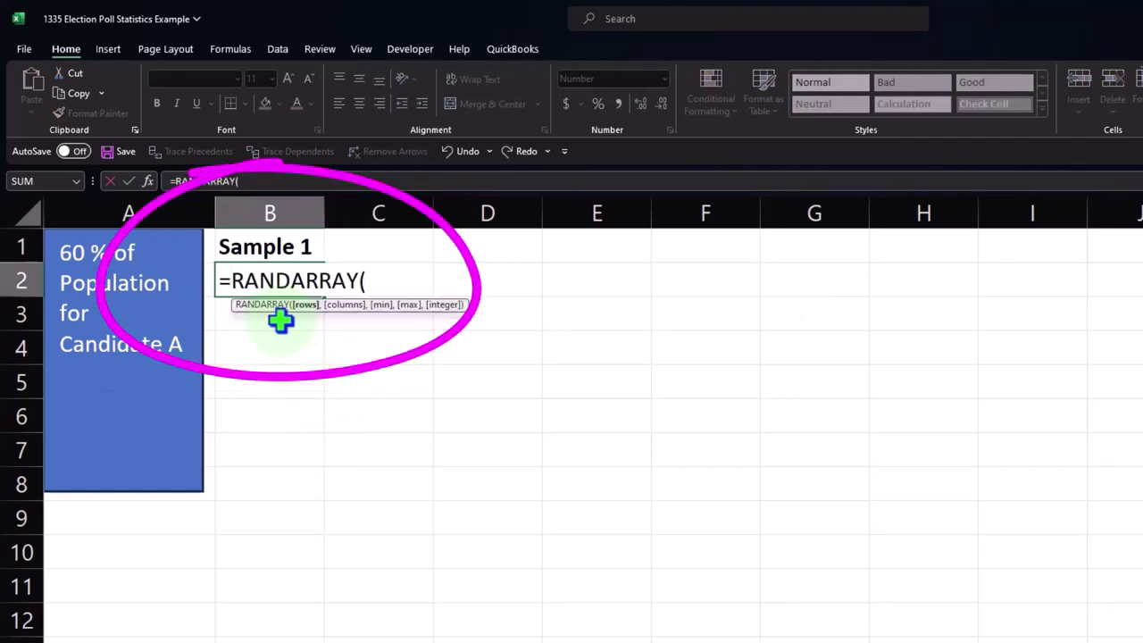
text(1)
key(BackSpace)
key(BackSpace)
key(BackSpace)
key(BackSpace)
key(BackSpace)
key(BackSpace)
key(BackSpace)
key(BackSpace)
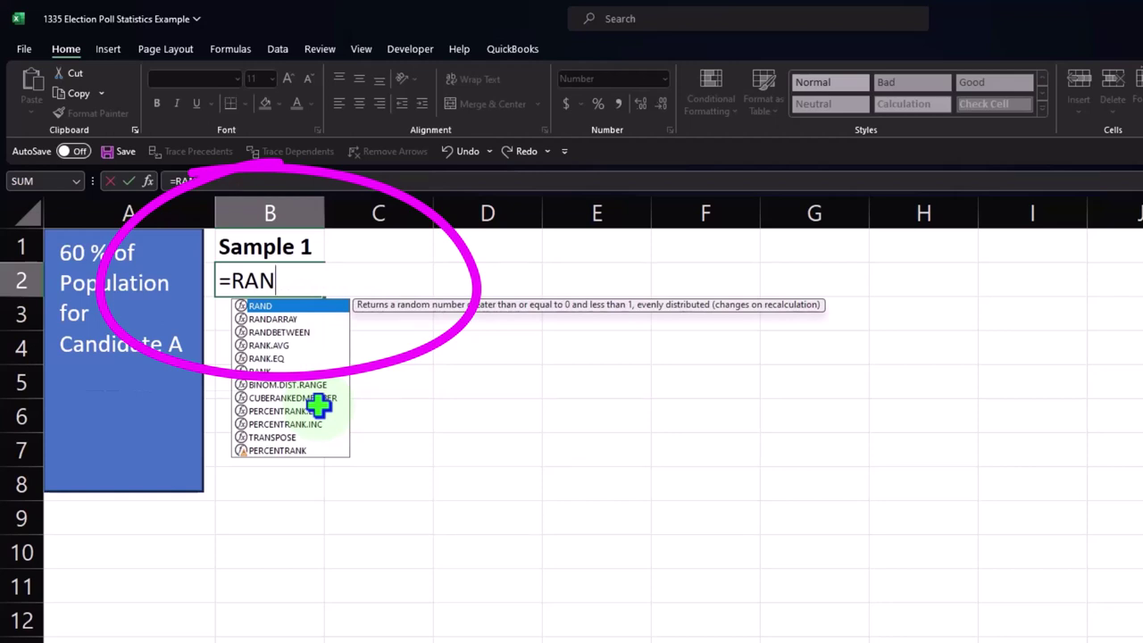
text(o)
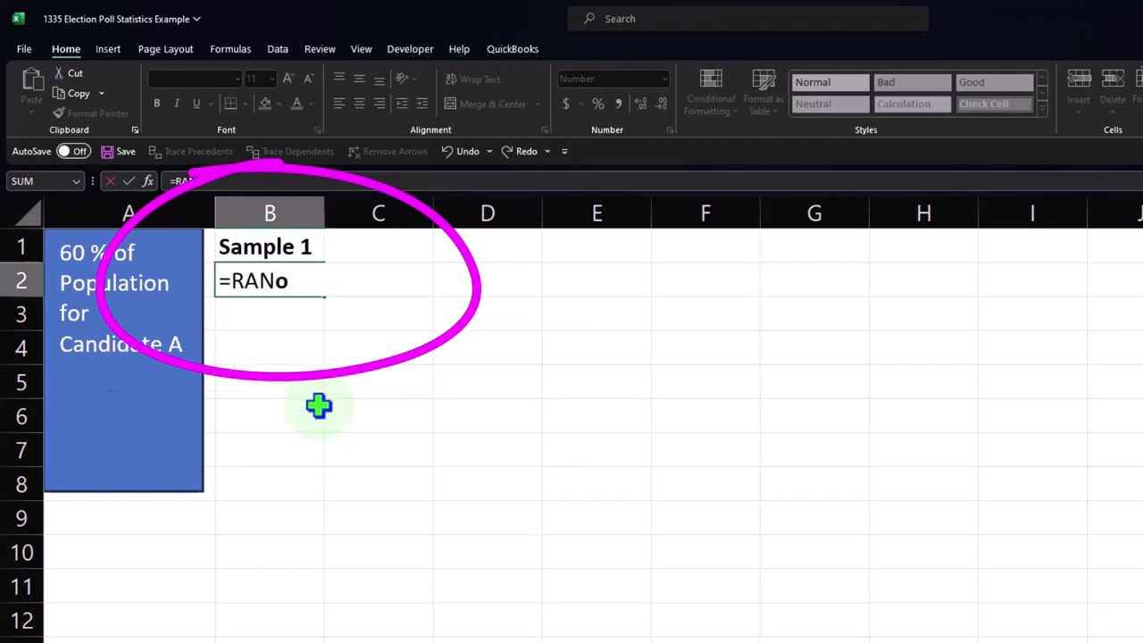
key(BackSpace)
text(d)
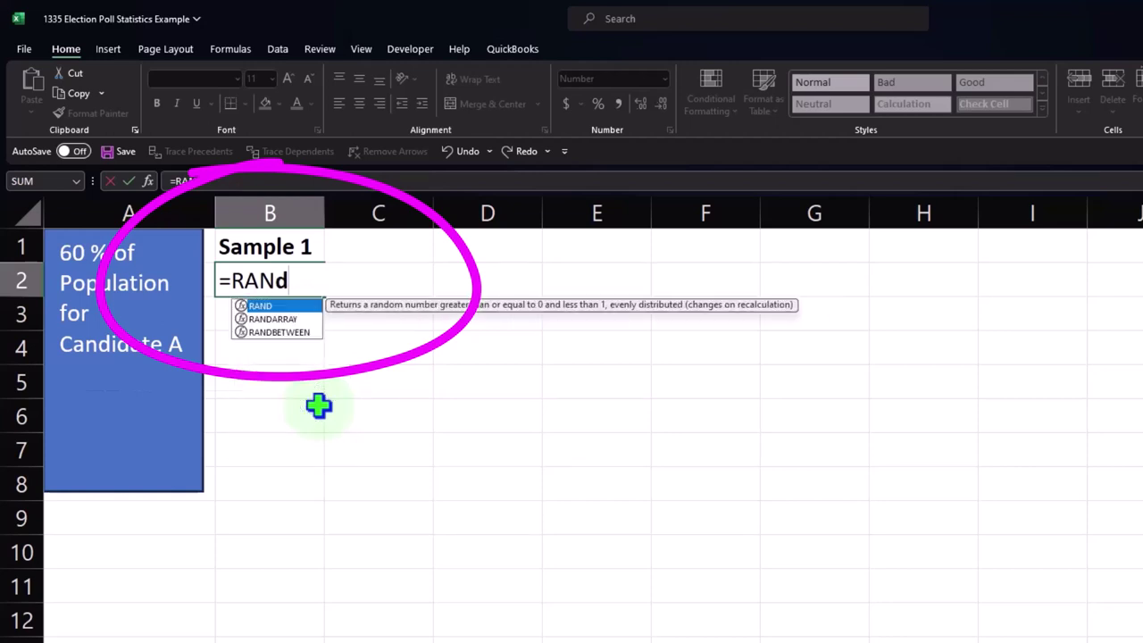
double_click(302, 332)
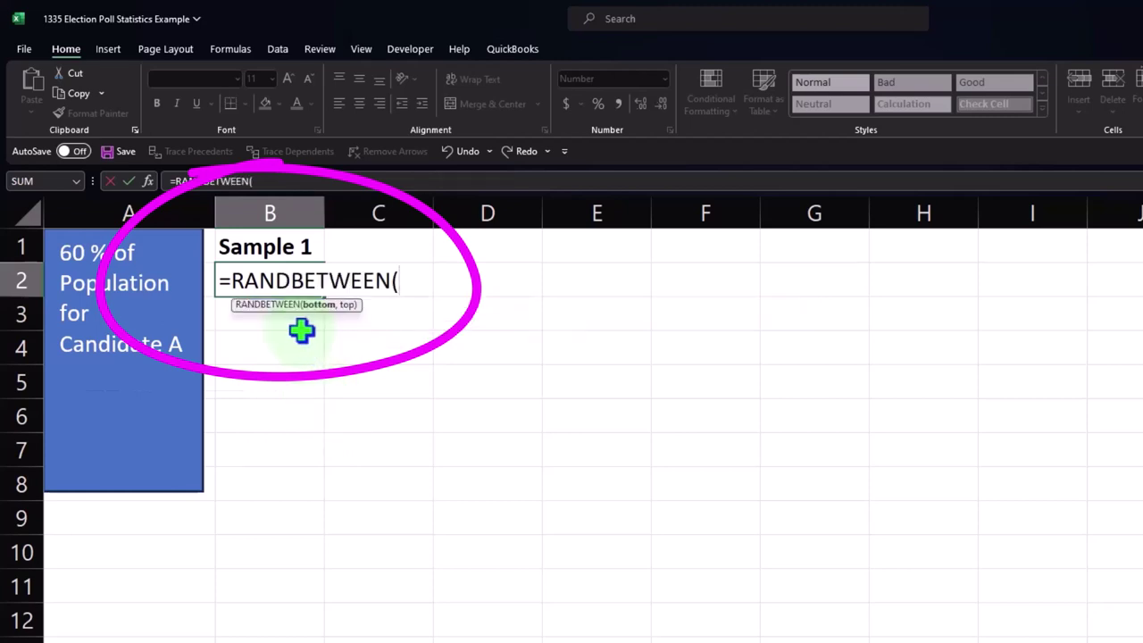
text(1)
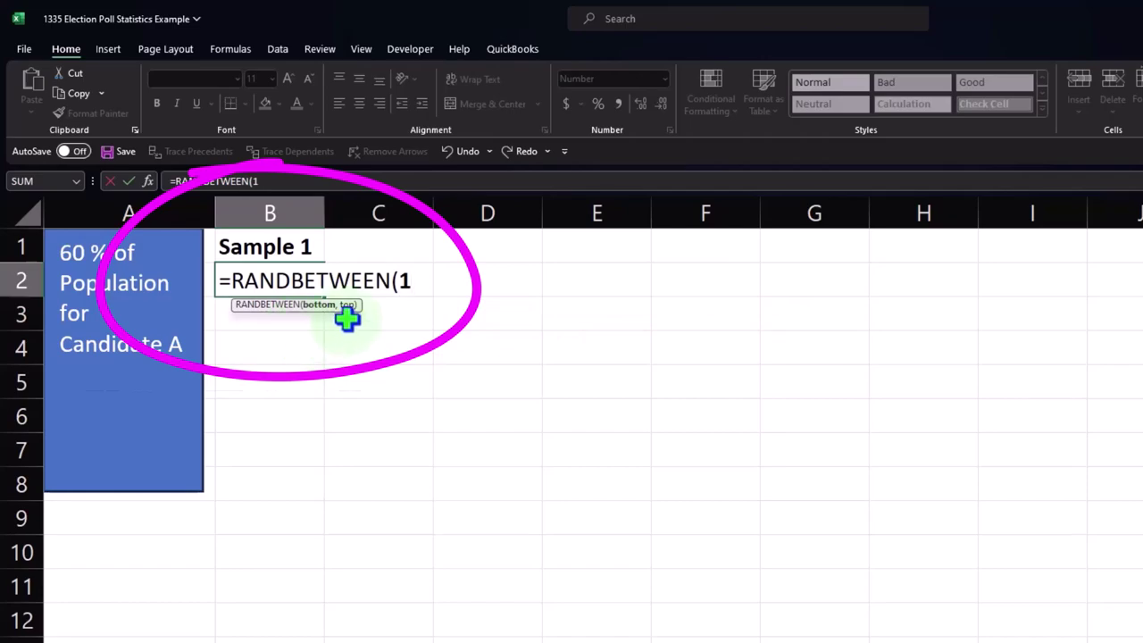
text(,)
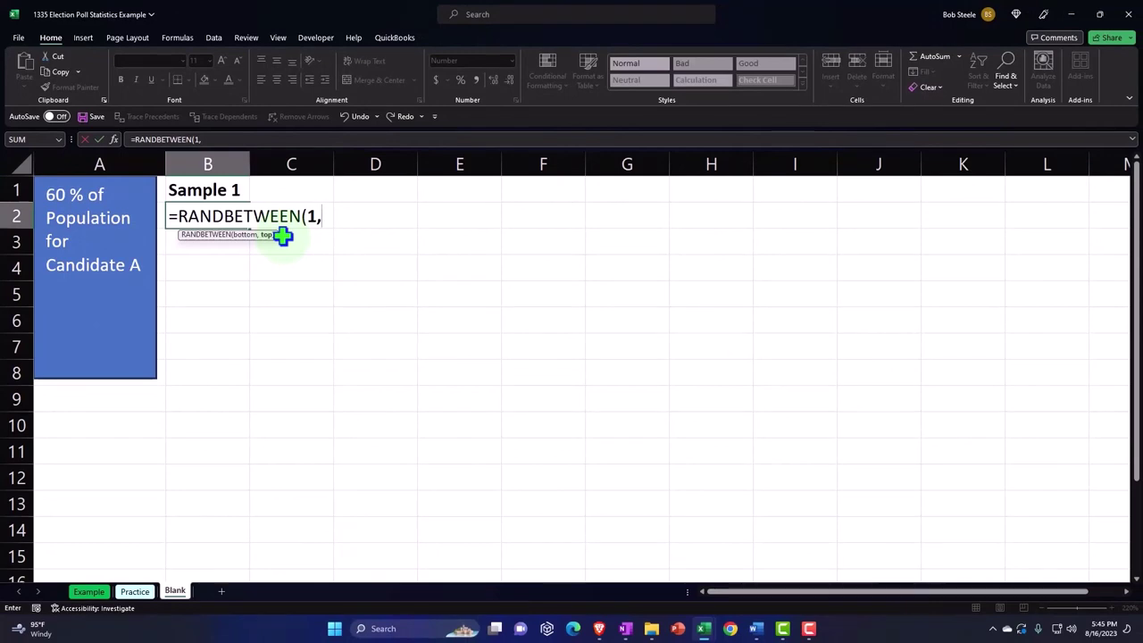
text(100)
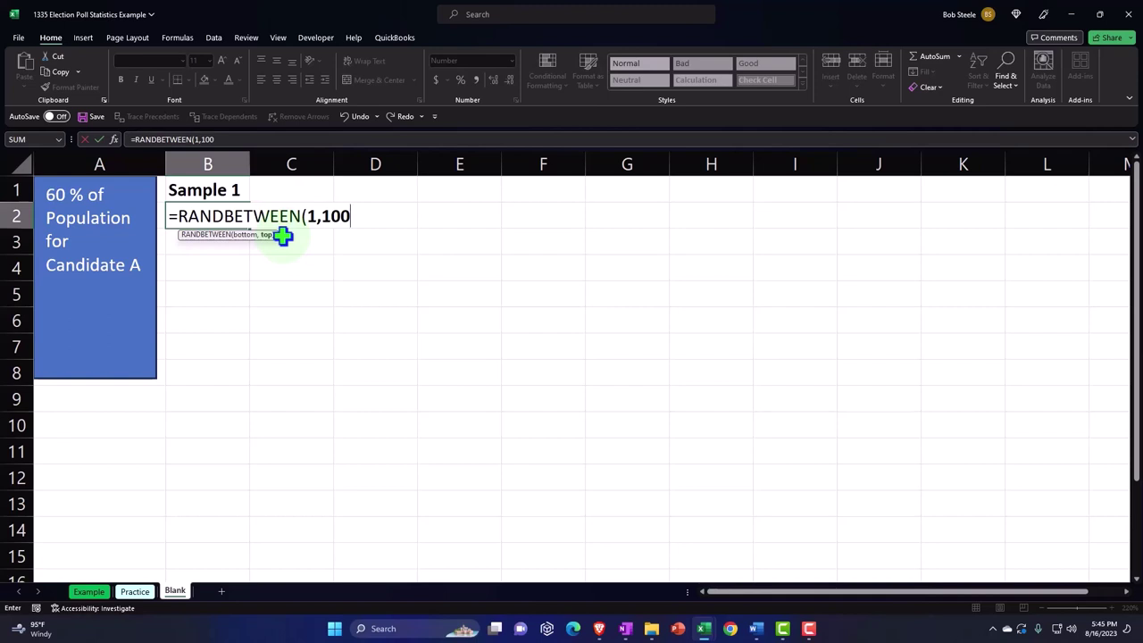
text())
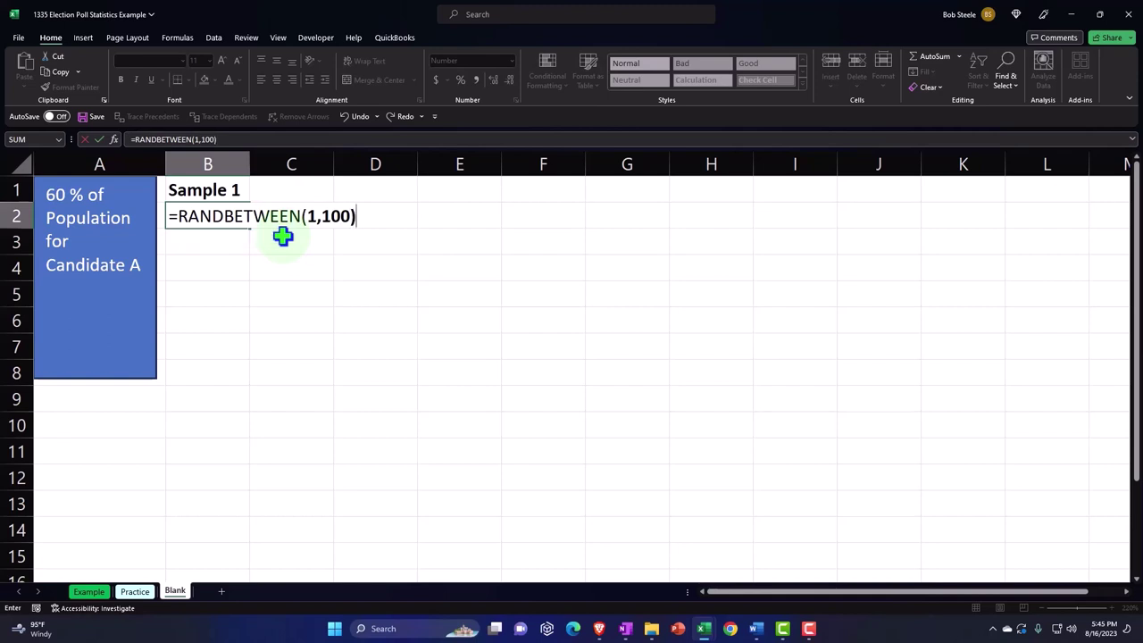
key(Return)
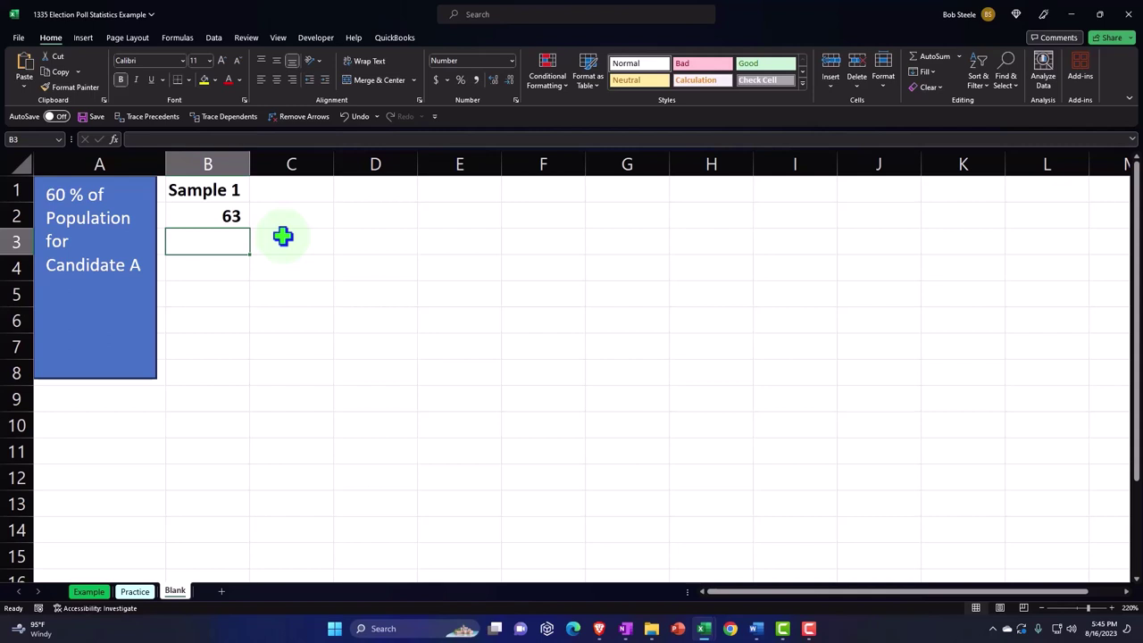
Fill B2's RANDBETWEEN formula down to B151, giving 150 random values averaging 51
click(237, 216)
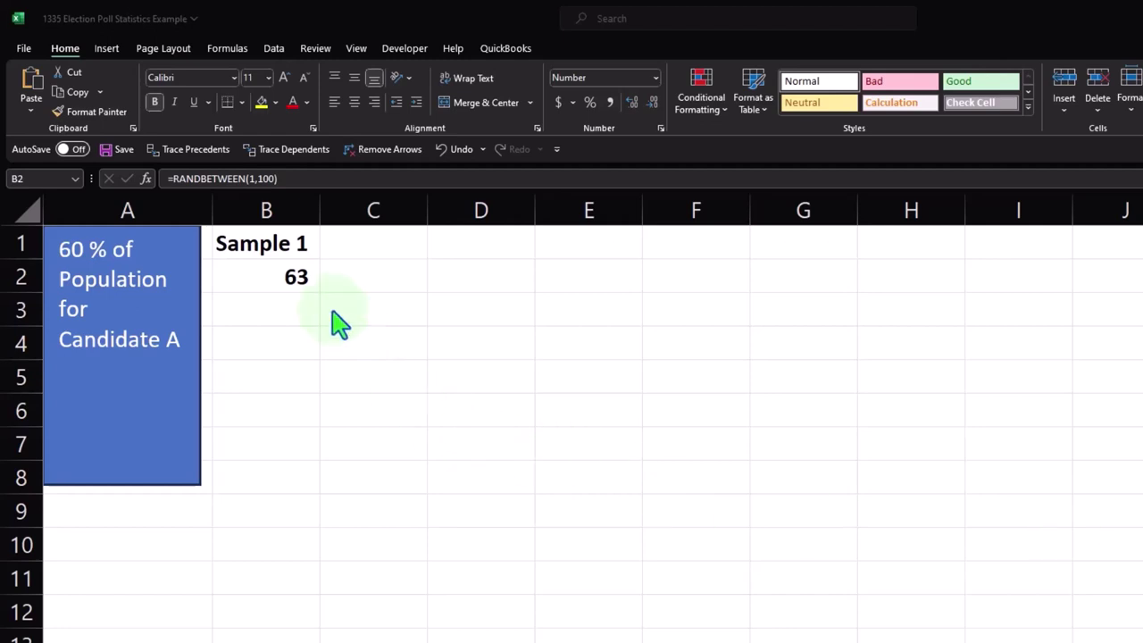
click(299, 278)
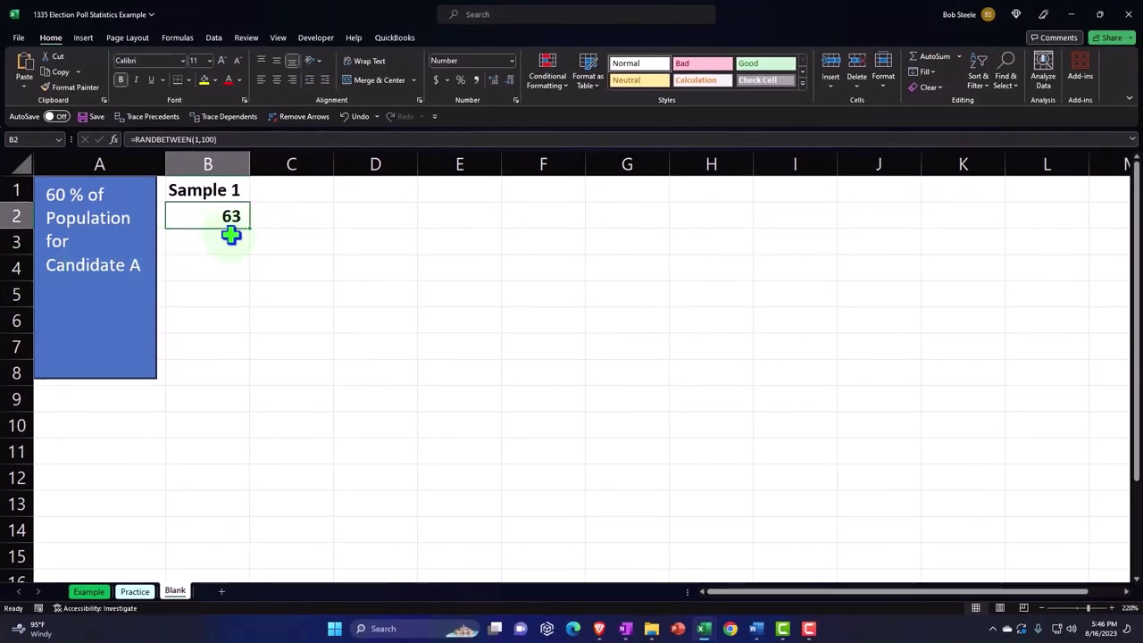
mouse_move(249, 231)
mouse_down()
mouse_move(232, 628)
mouse_move(222, 146)
mouse_move(214, 283)
mouse_up()
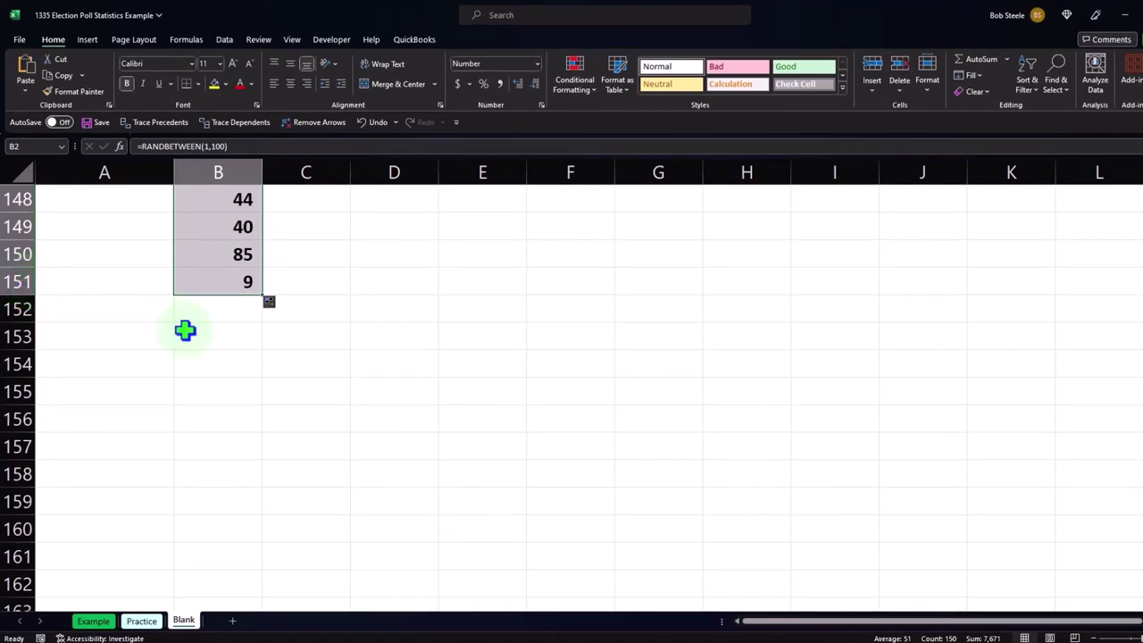
scroll(229, 391, up, 14)
scroll(229, 390, up, 20)
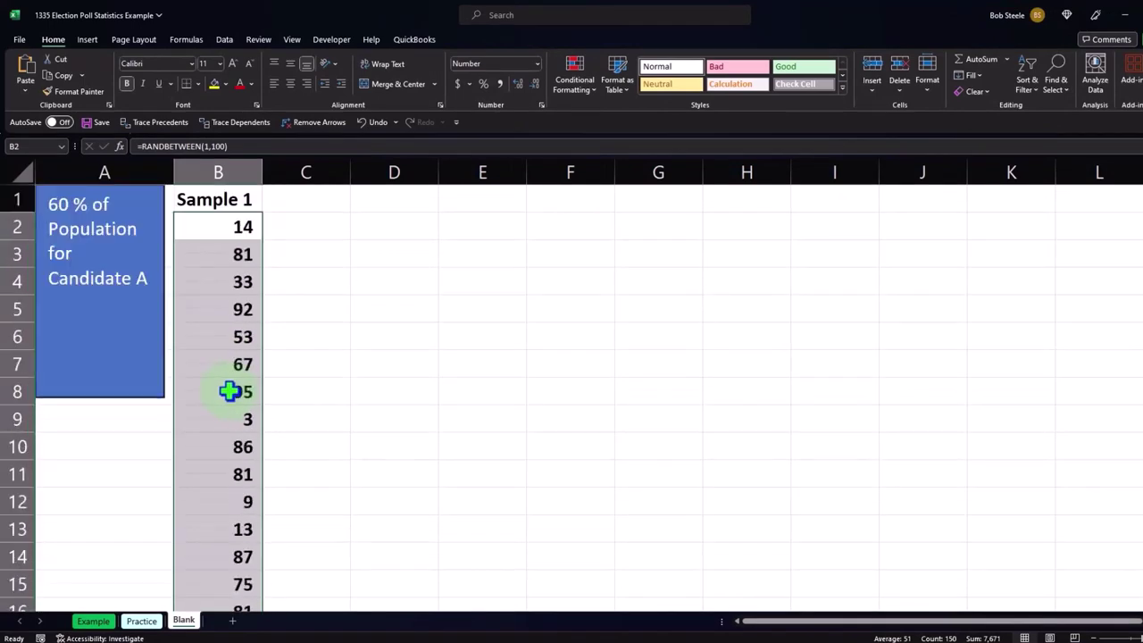
Type 'Sample 2' in C1 and extend the series through 'Sample 10' in K1
click(295, 197)
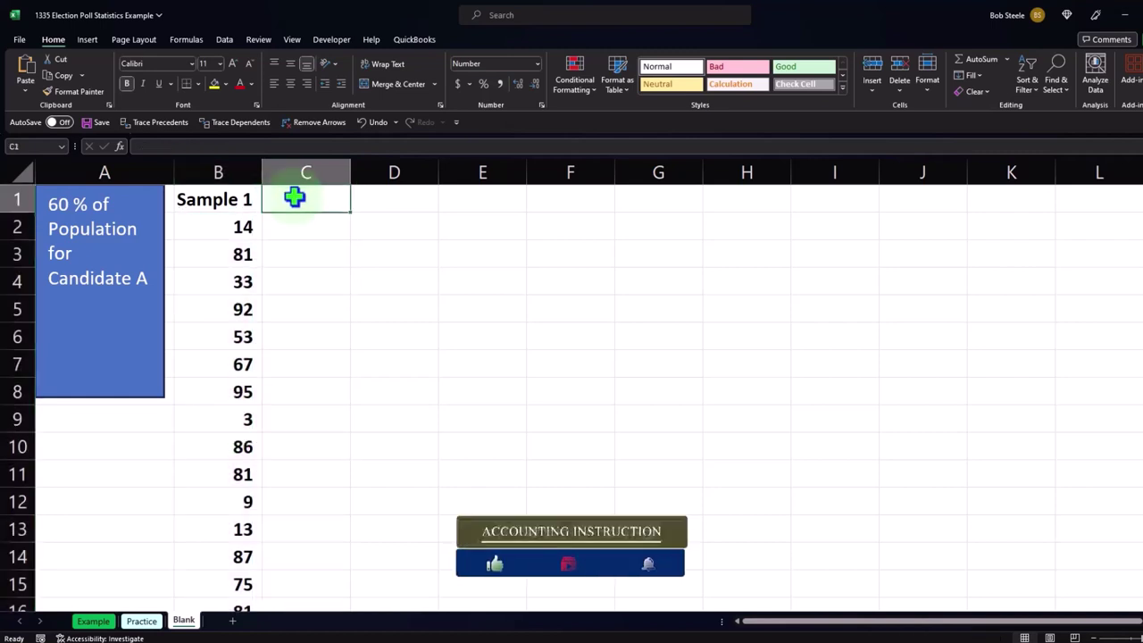
text(Sample 2)
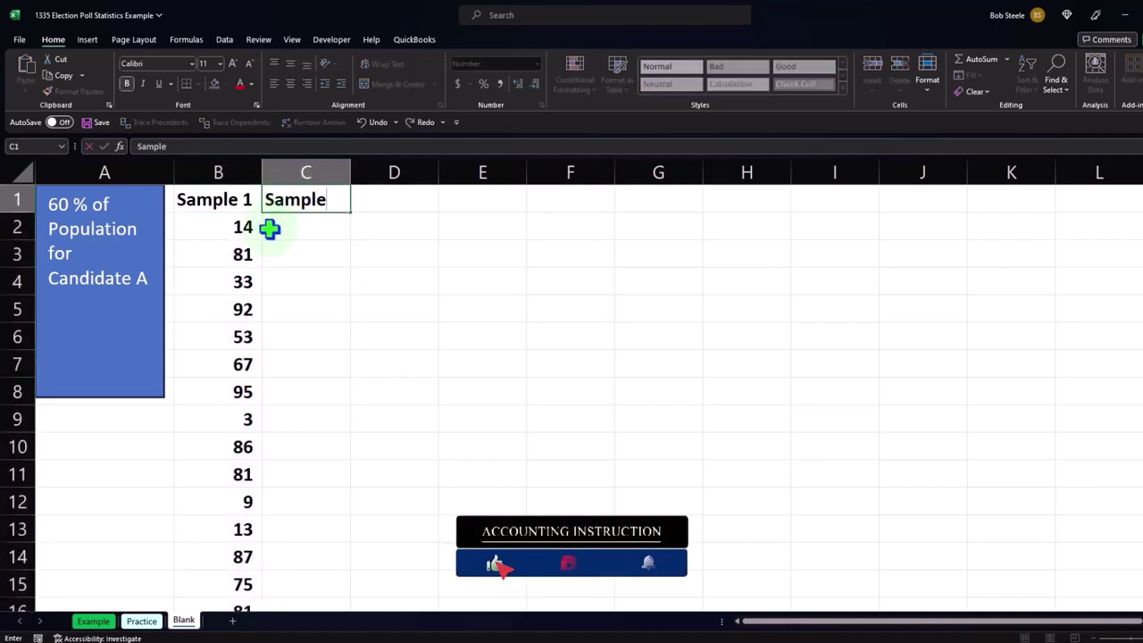
key(Return)
scroll(250, 272, right, 1)
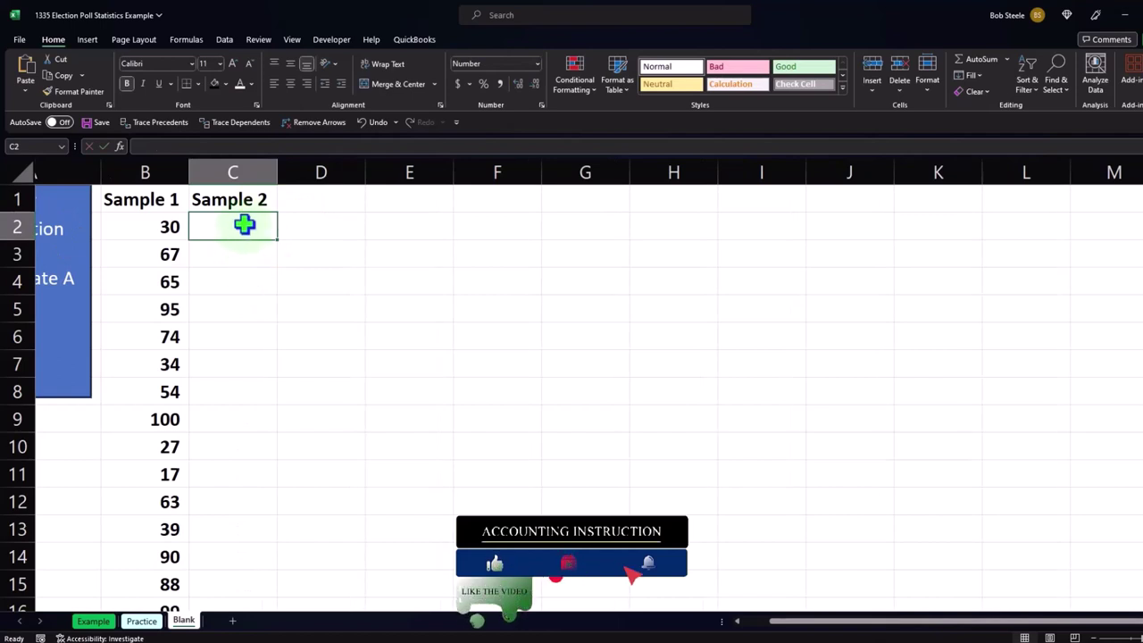
drag(169, 197, 203, 199)
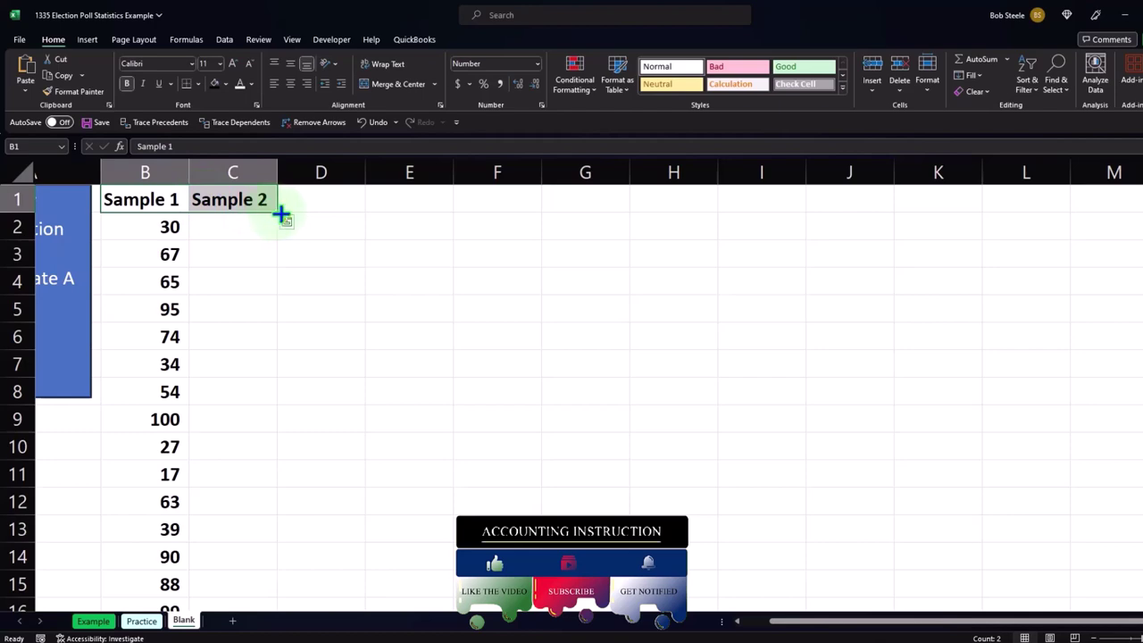
drag(281, 214, 1080, 234)
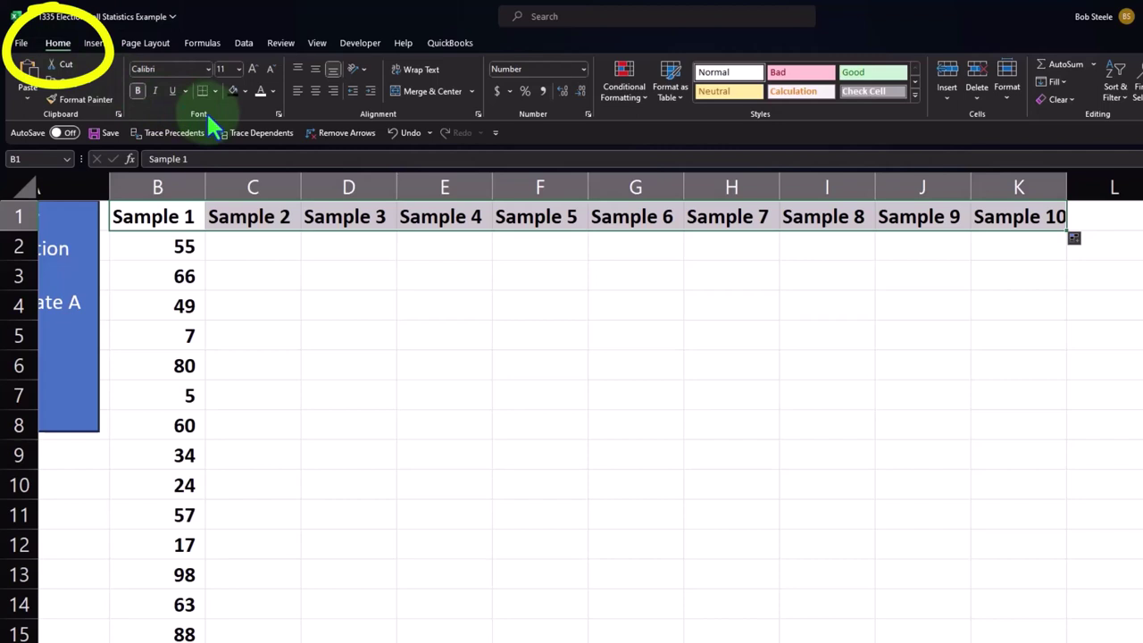
Give headings B1:K1 a black fill with white font, centered and wrapped
click(245, 92)
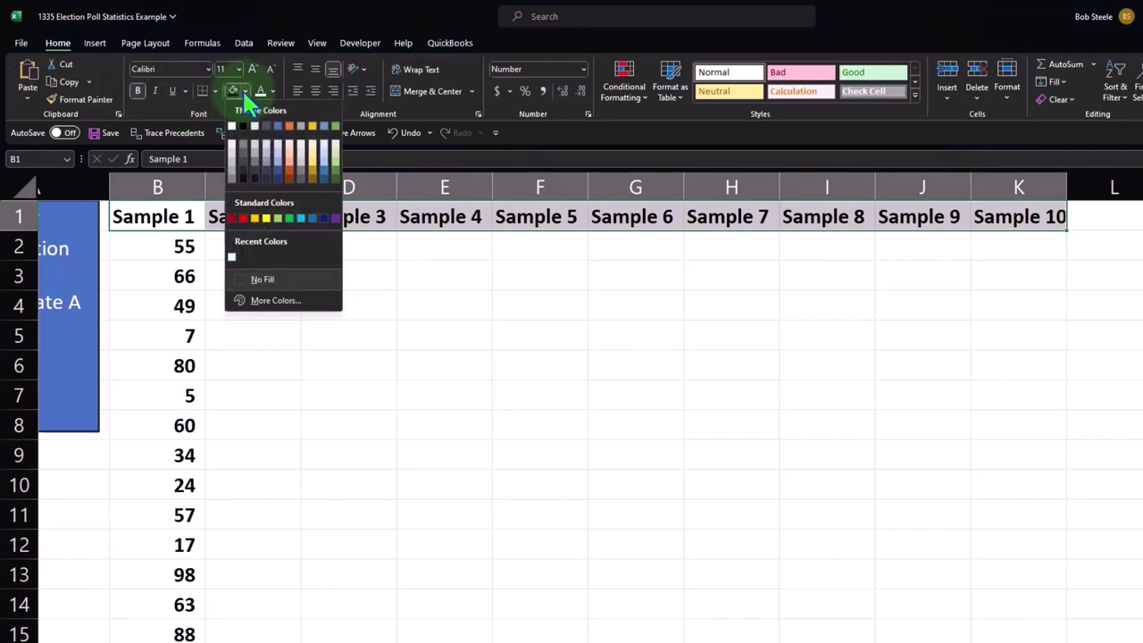
click(243, 126)
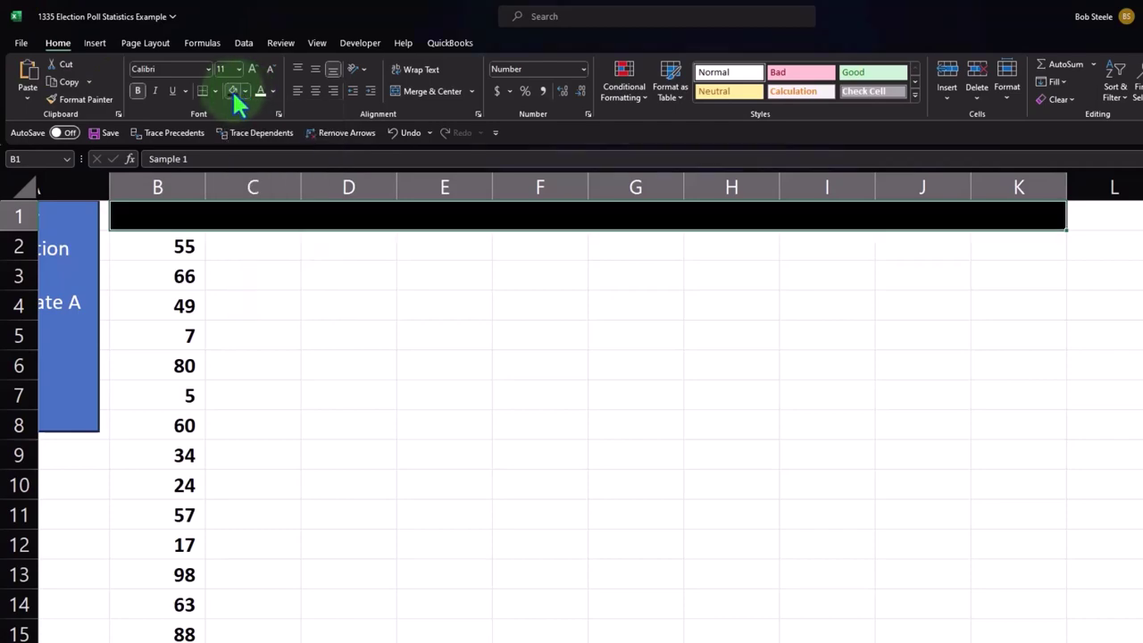
click(272, 90)
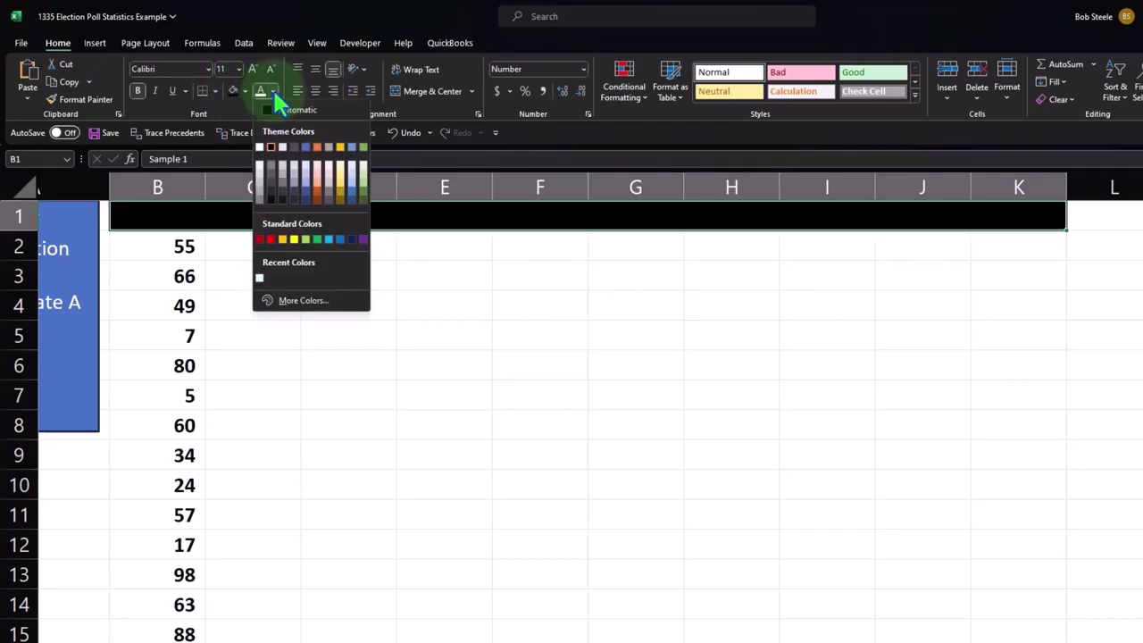
click(258, 146)
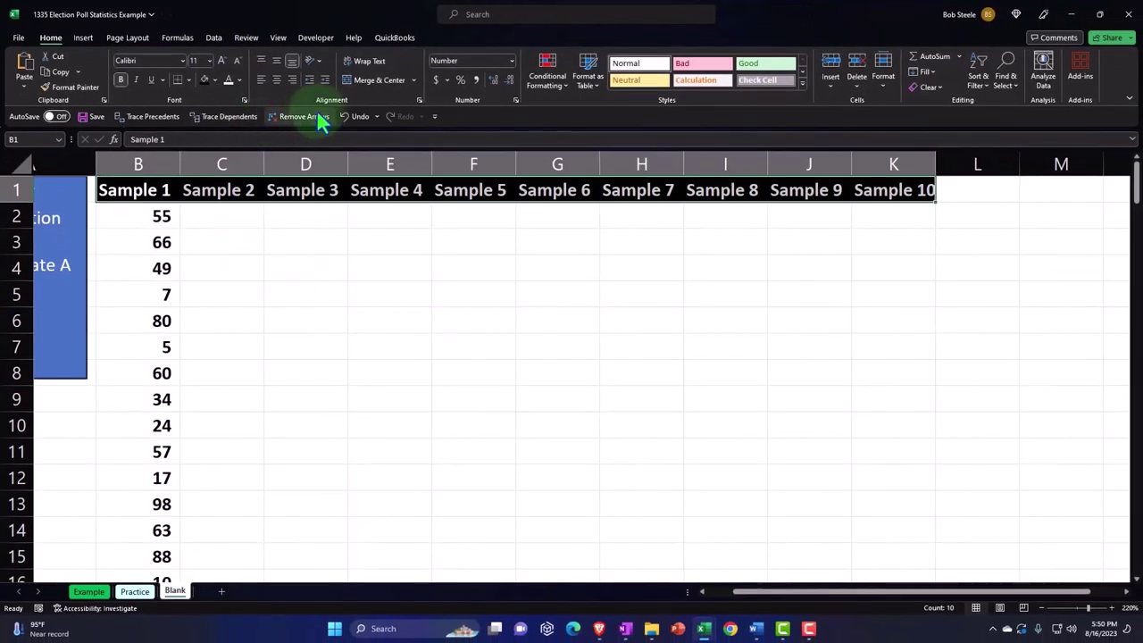
click(278, 80)
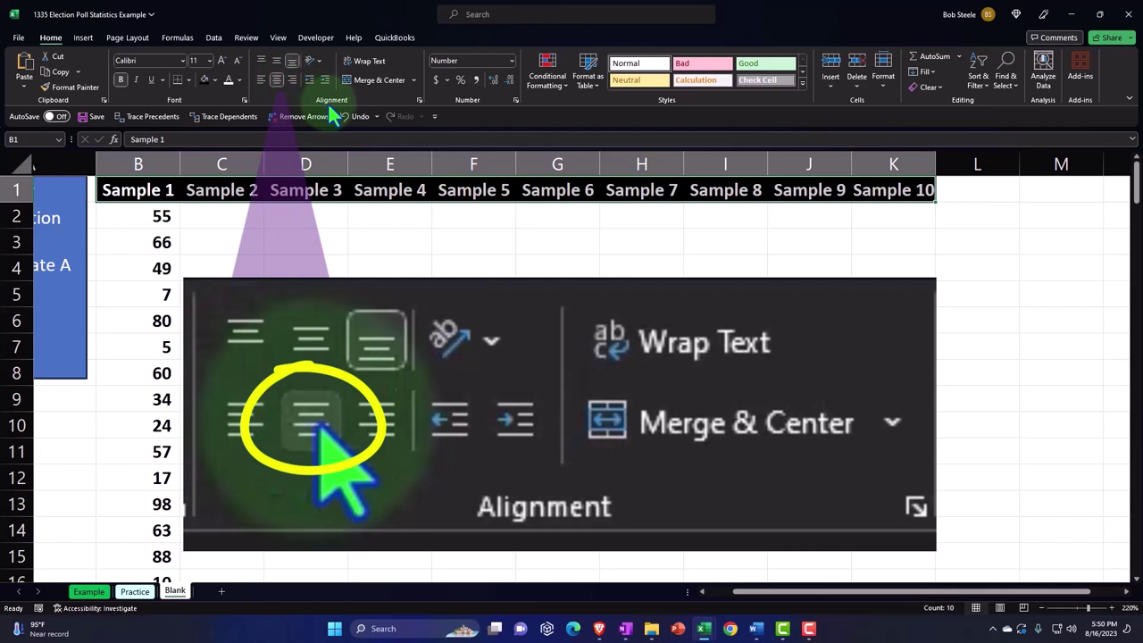
click(377, 64)
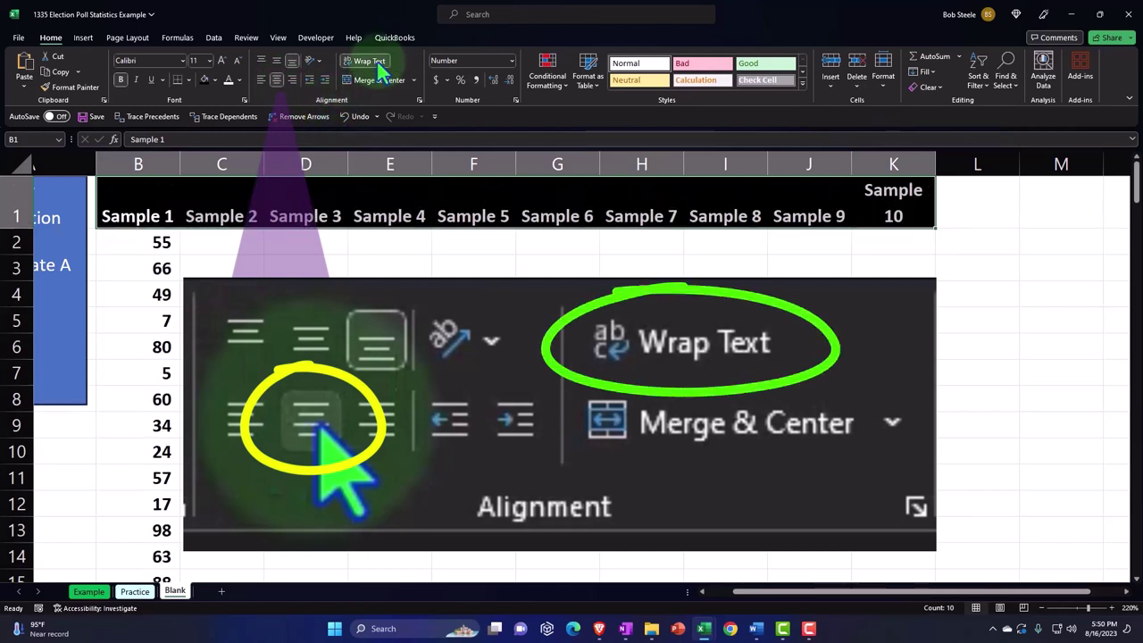
click(467, 318)
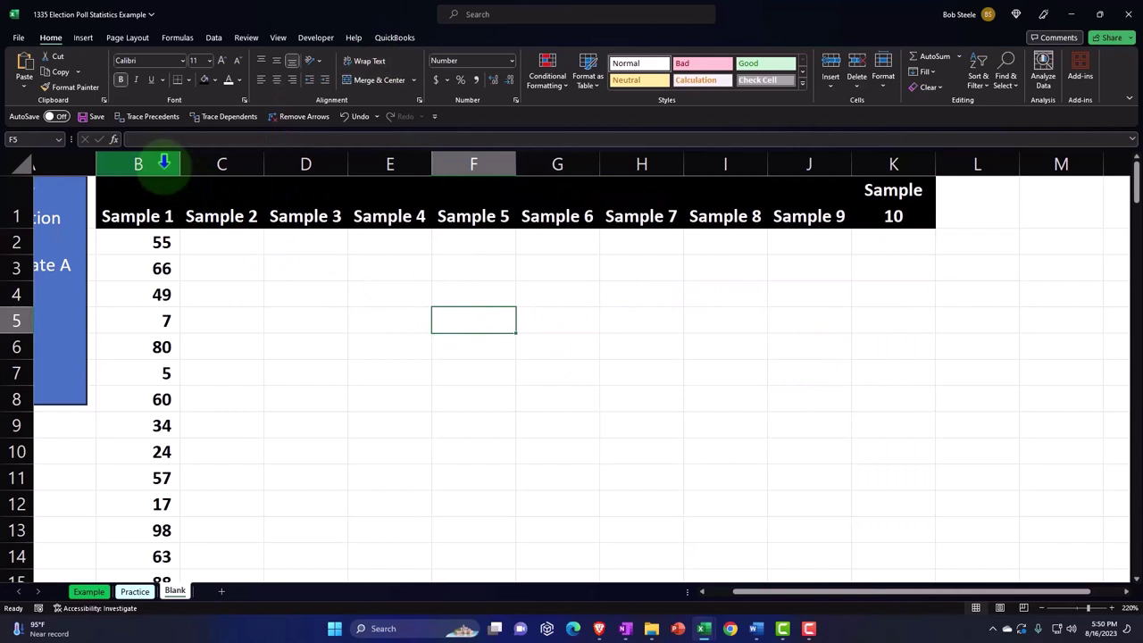
Narrow columns B–K together to one equal width so each Sample heading wraps
drag(163, 161, 873, 159)
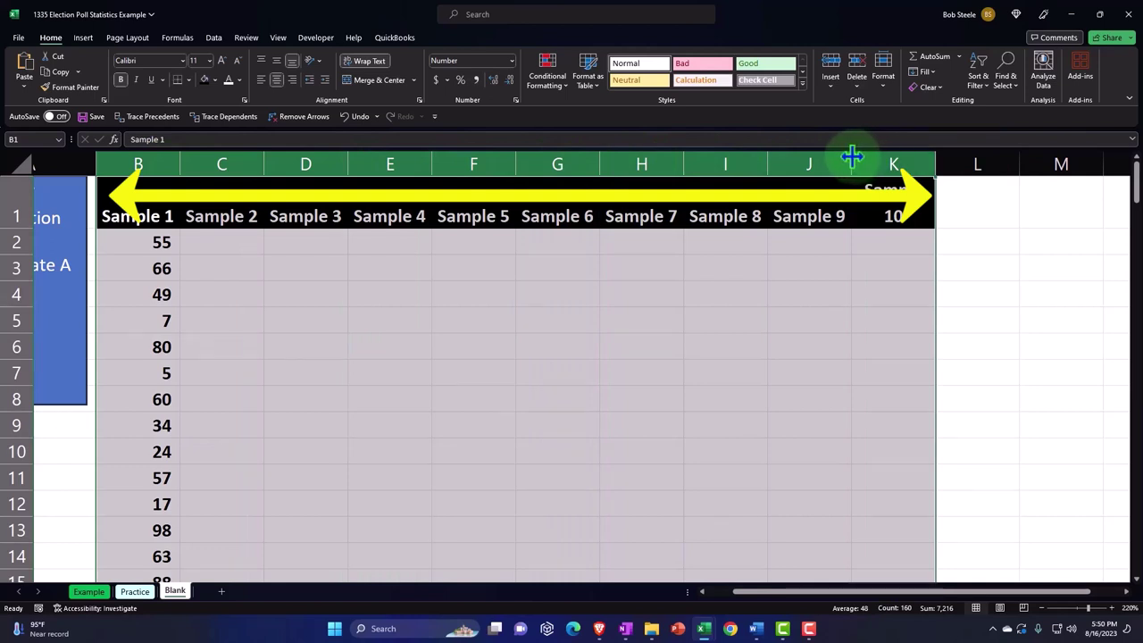
drag(852, 157, 821, 166)
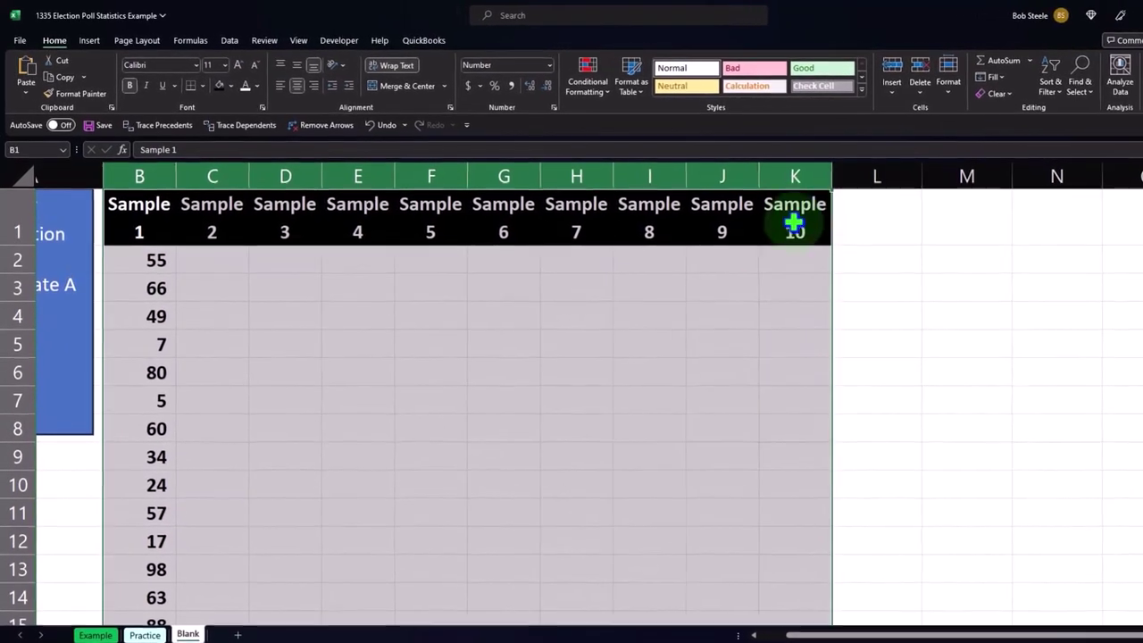
click(263, 335)
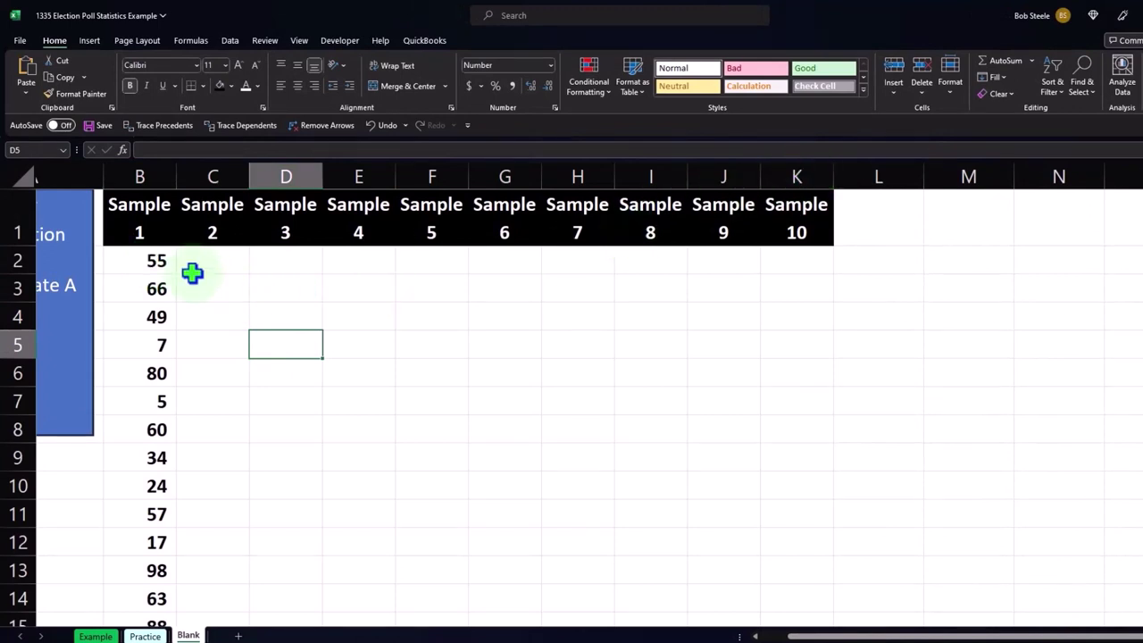
mouse_move(158, 260)
mouse_down()
mouse_move(139, 617)
mouse_move(141, 572)
mouse_up()
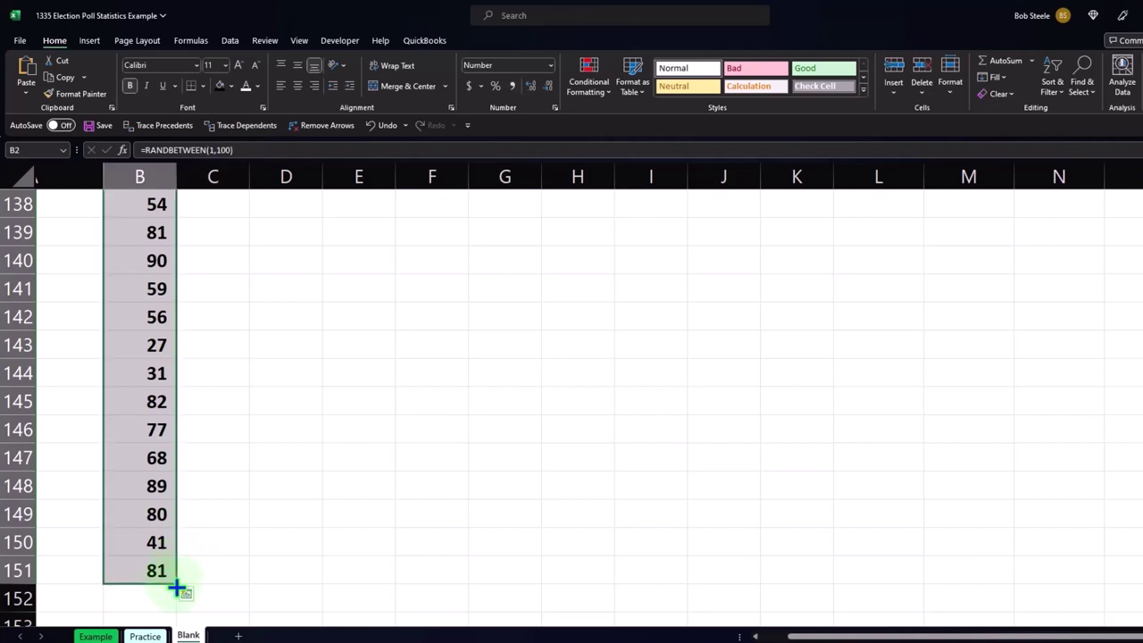
Copy the Sample 1 formulas across to column K, filling B2:K151 with 1,500 values
drag(177, 586, 803, 581)
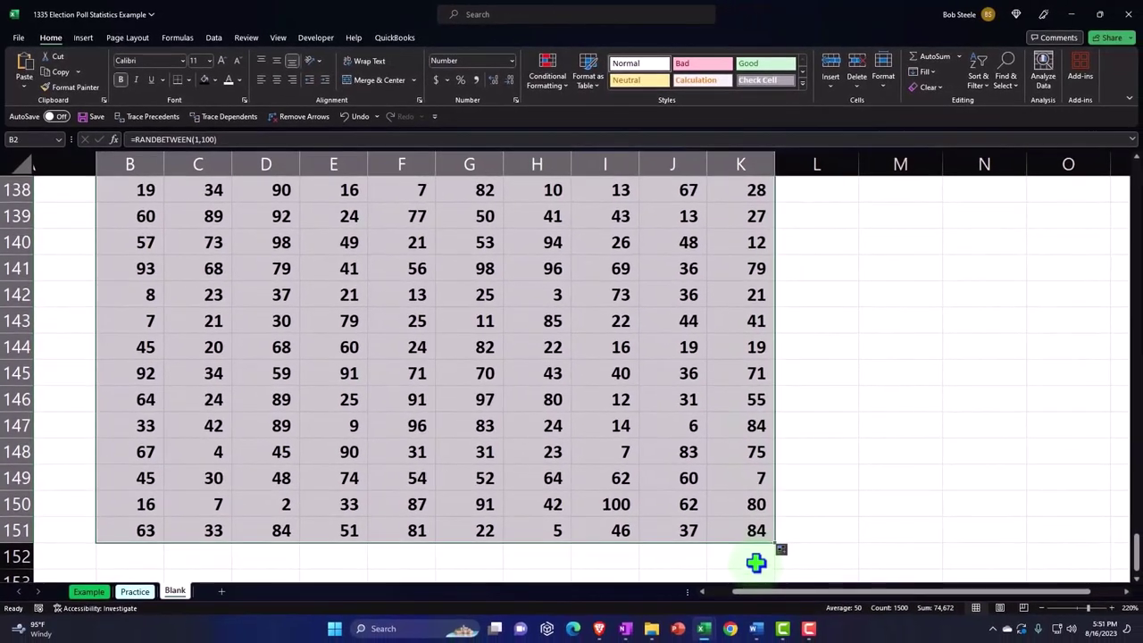
scroll(748, 545, up, 20)
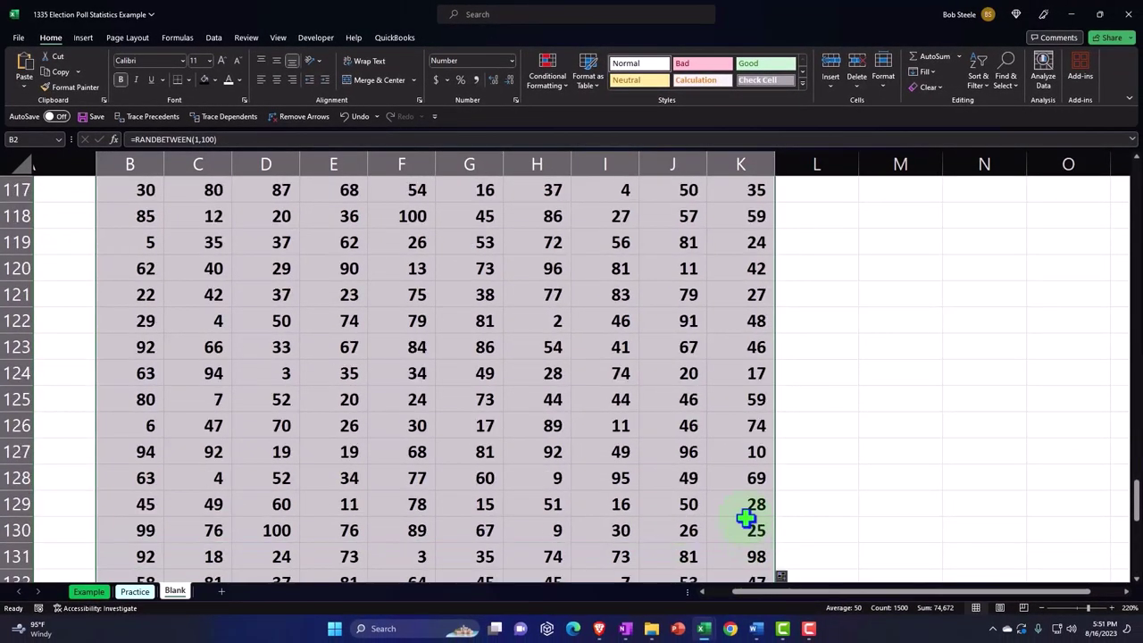
scroll(745, 518, up, 11)
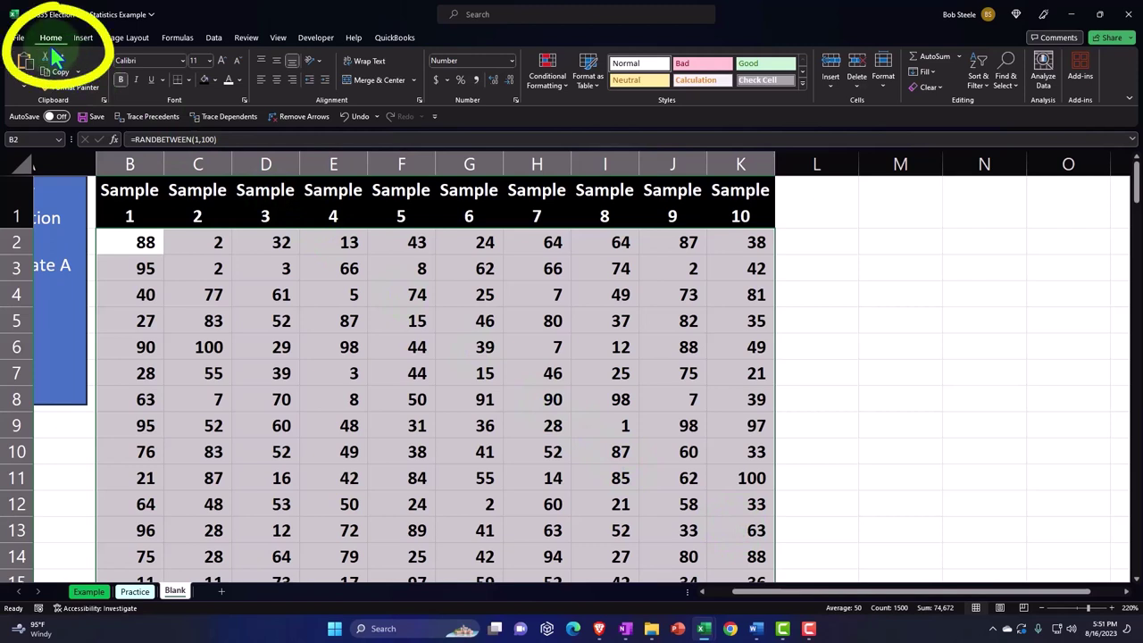
click(213, 271)
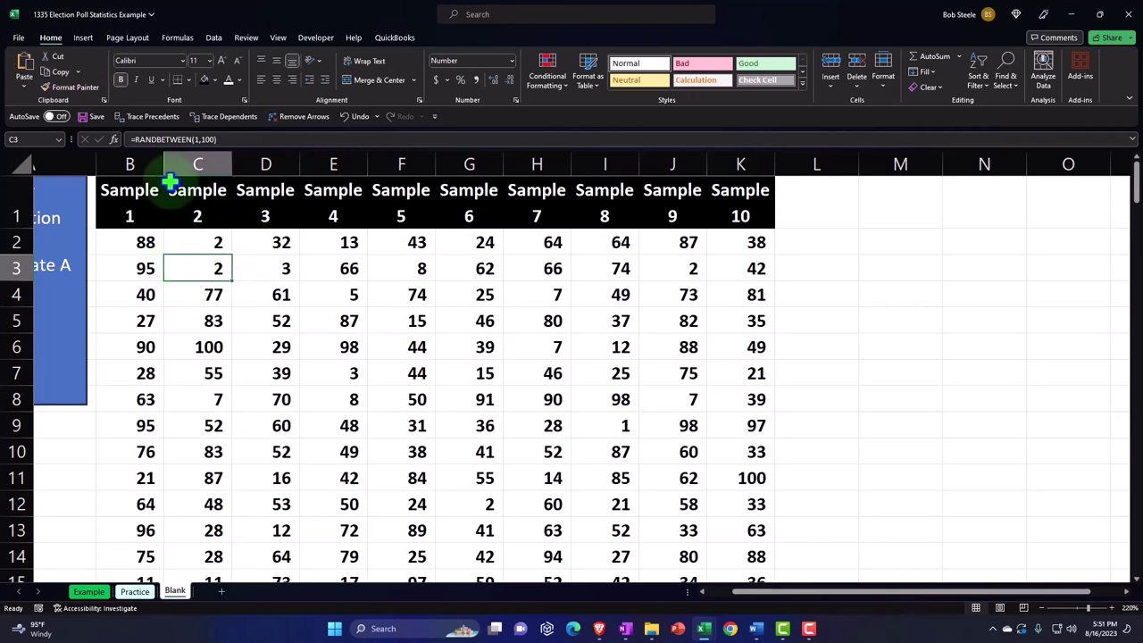
Convert the range $B$1:$K$151 into a table (Table2), keeping 'My table has headers' checked
click(85, 46)
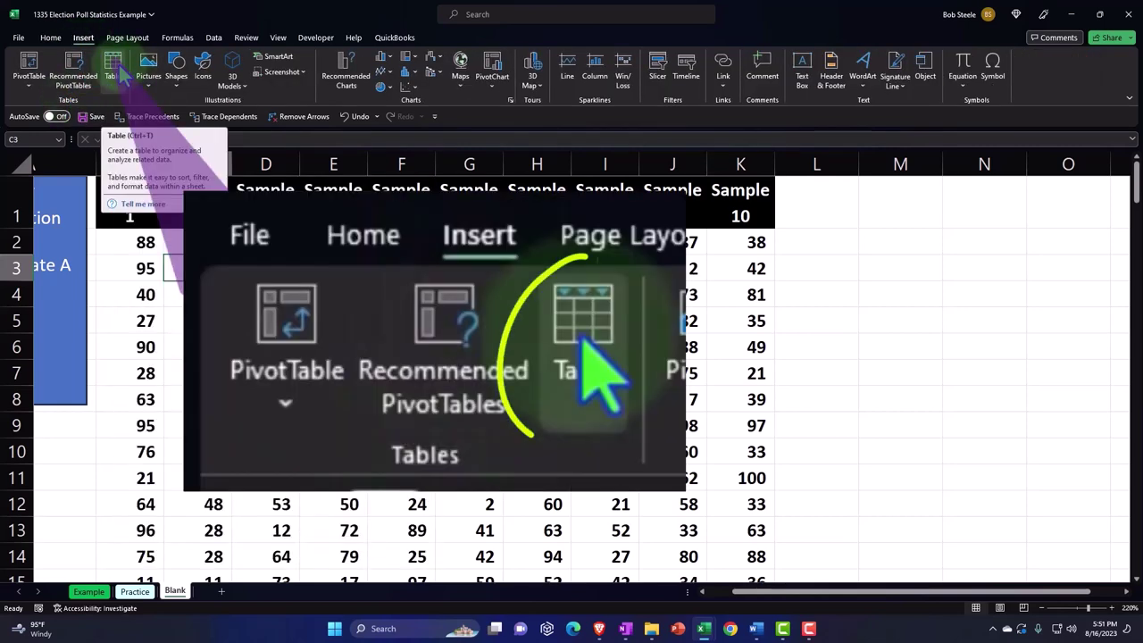
click(120, 71)
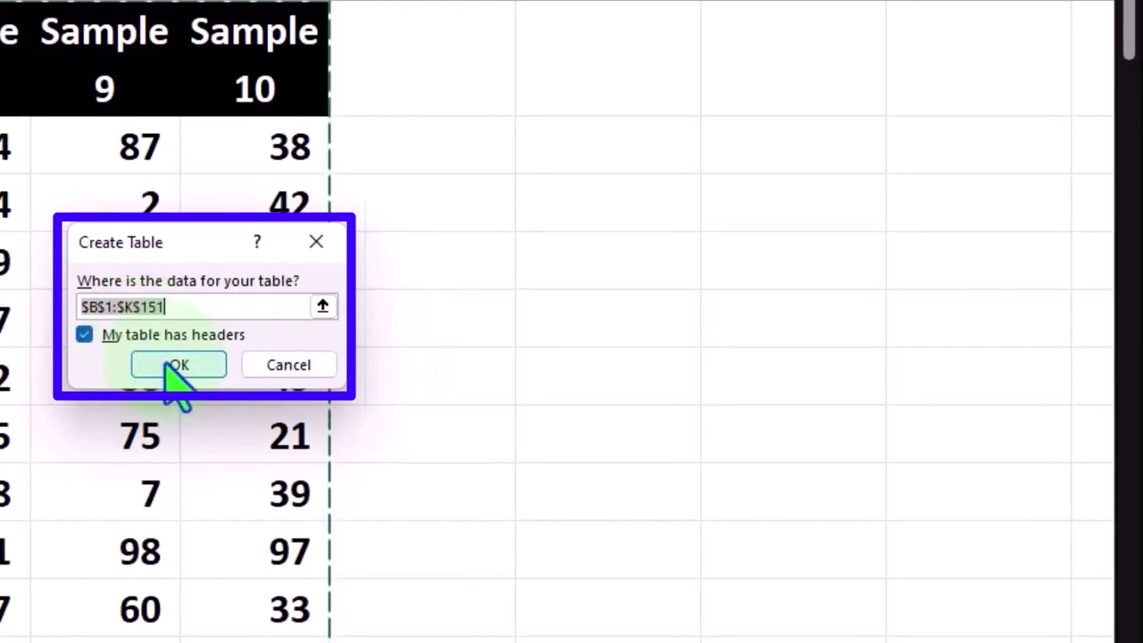
click(169, 366)
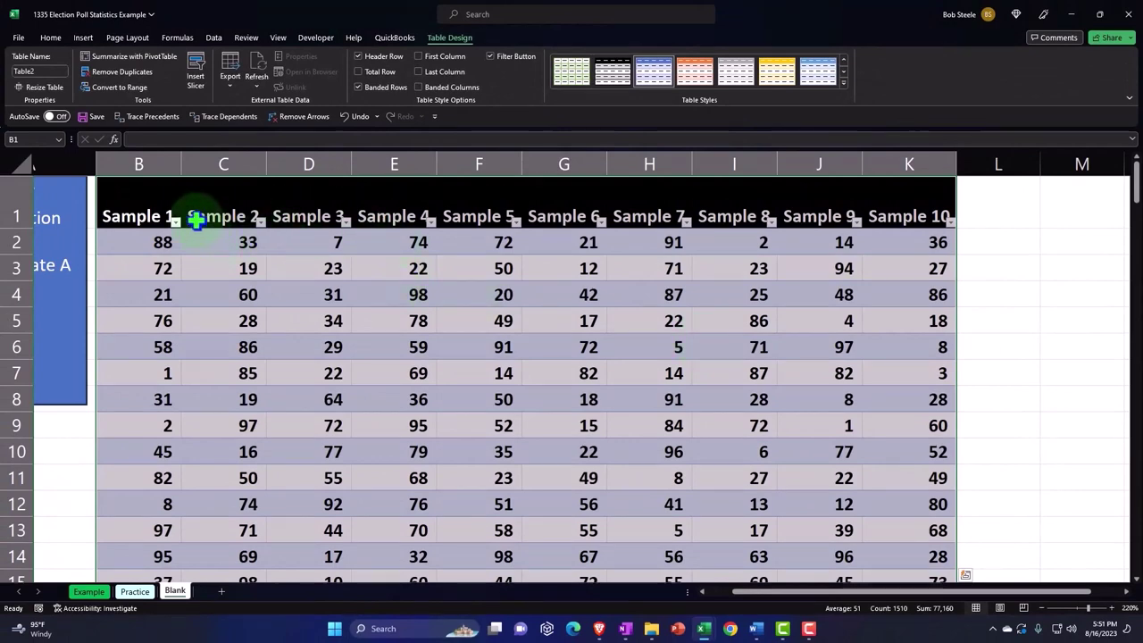
Narrow columns B:K so the Sample headers wrap, then re-enter E3, D3 and H4 to recalculate
drag(159, 162, 850, 162)
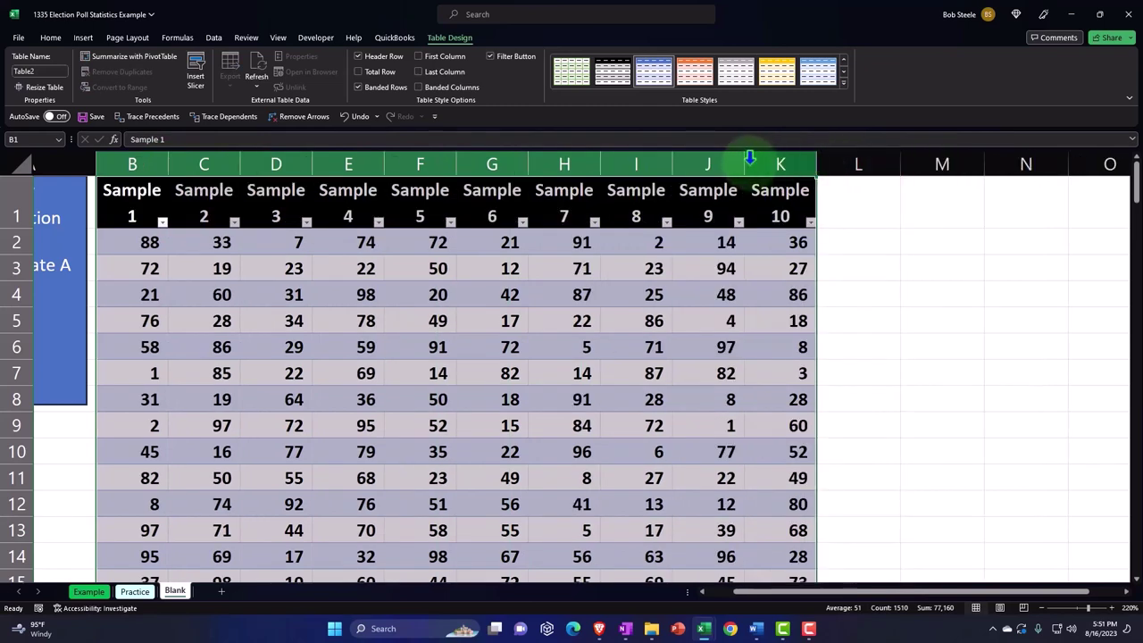
drag(748, 160, 740, 161)
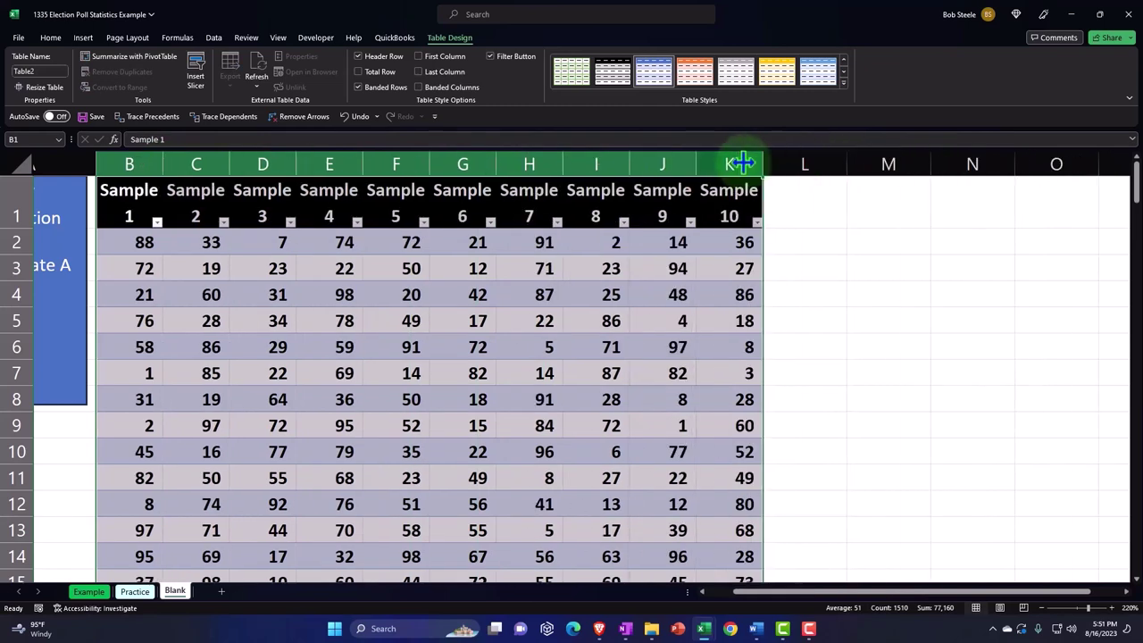
double_click(317, 279)
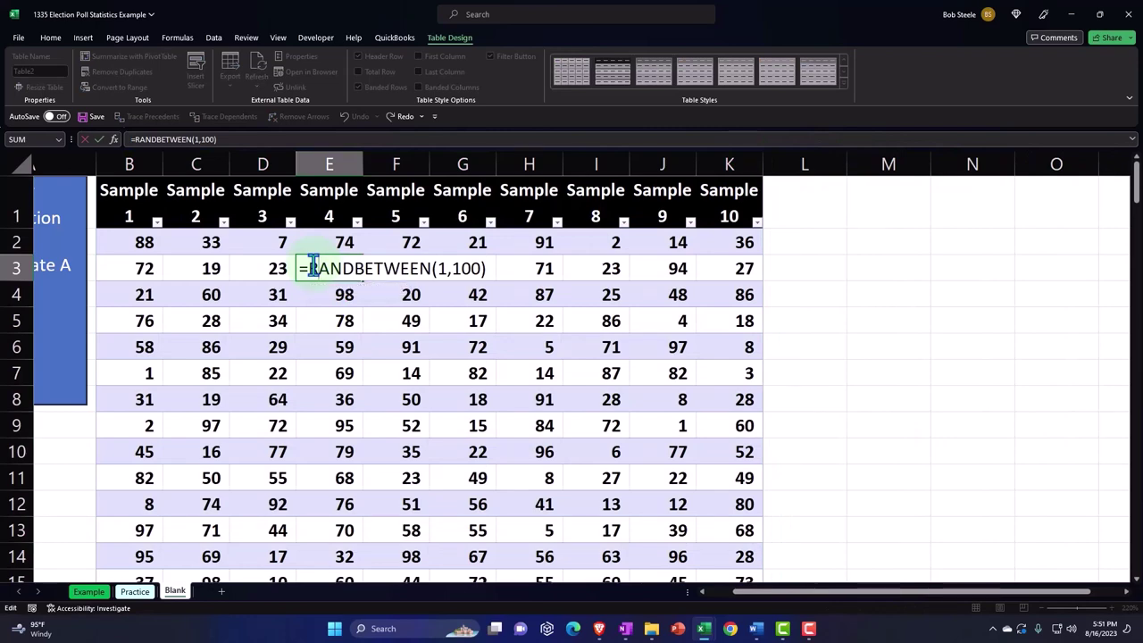
key(Return)
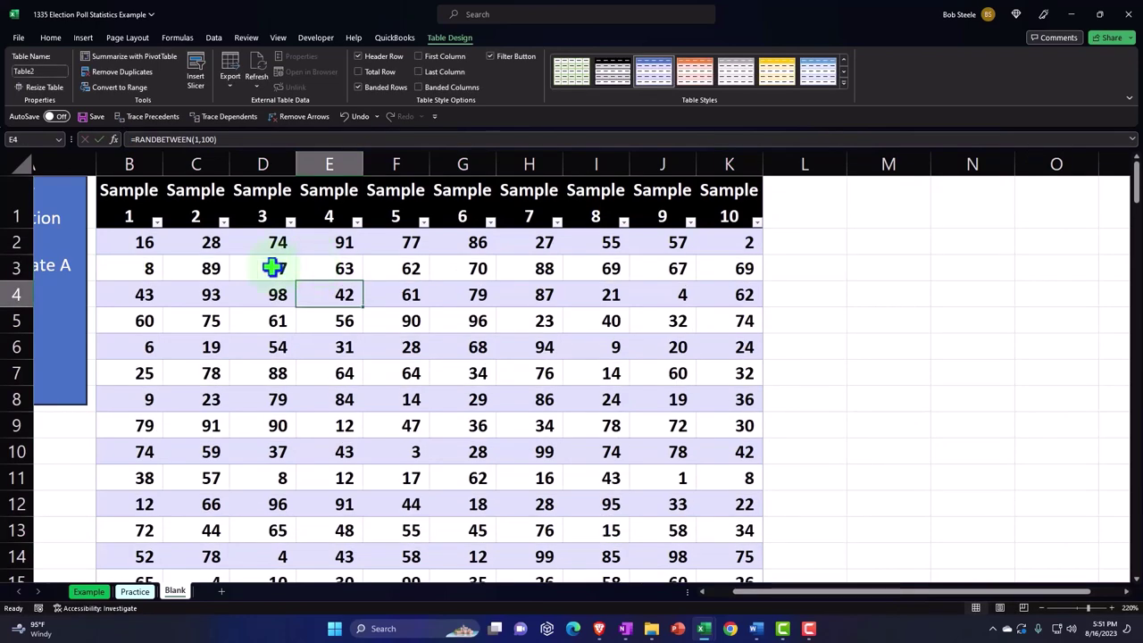
double_click(272, 266)
key(Return)
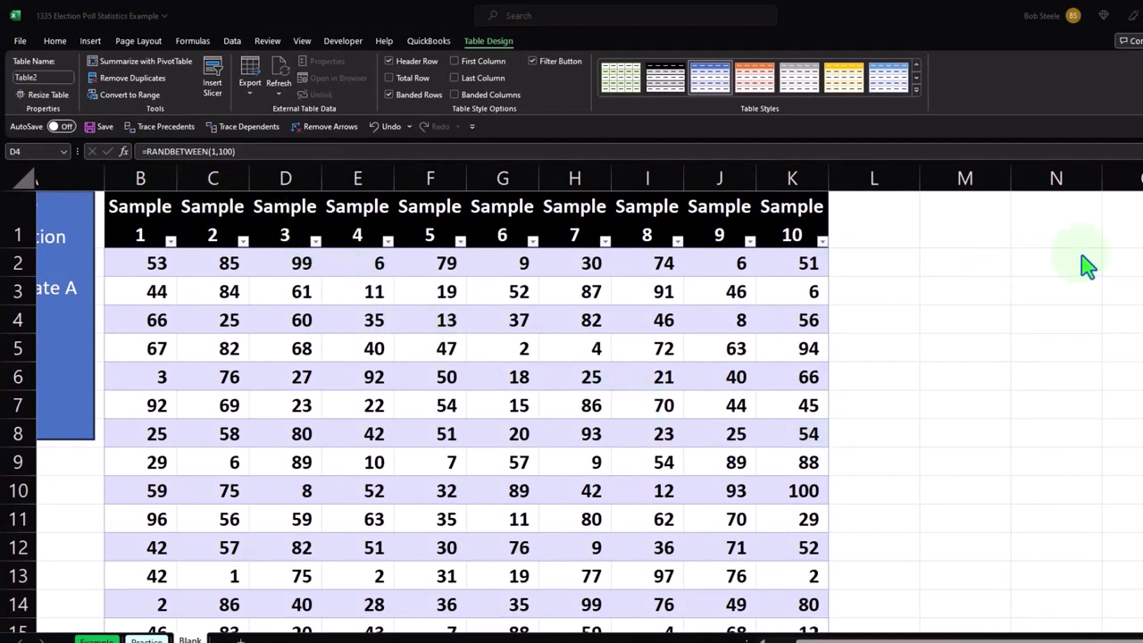
click(597, 321)
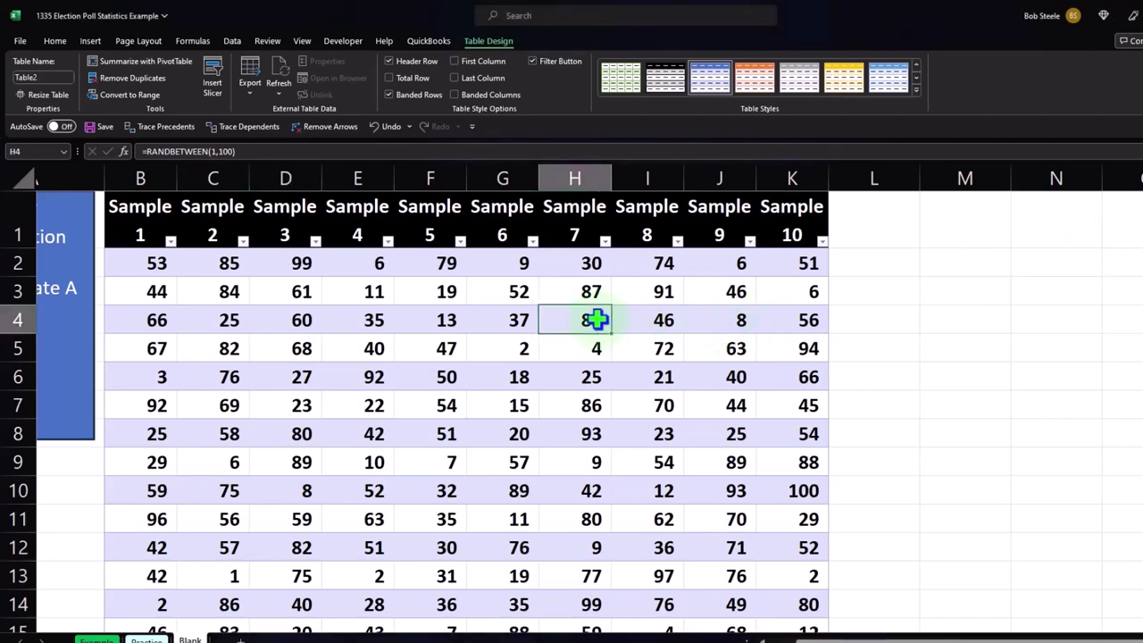
double_click(597, 320)
key(Return)
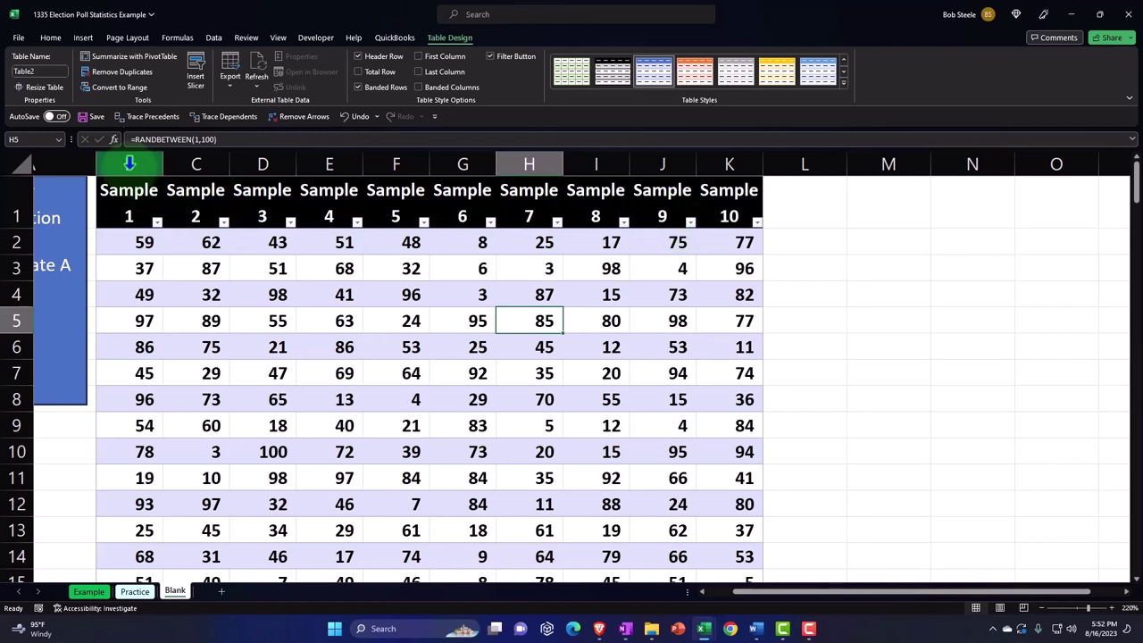
Copy the sample columns B:K and paste them as values starting at N1
drag(129, 161, 696, 198)
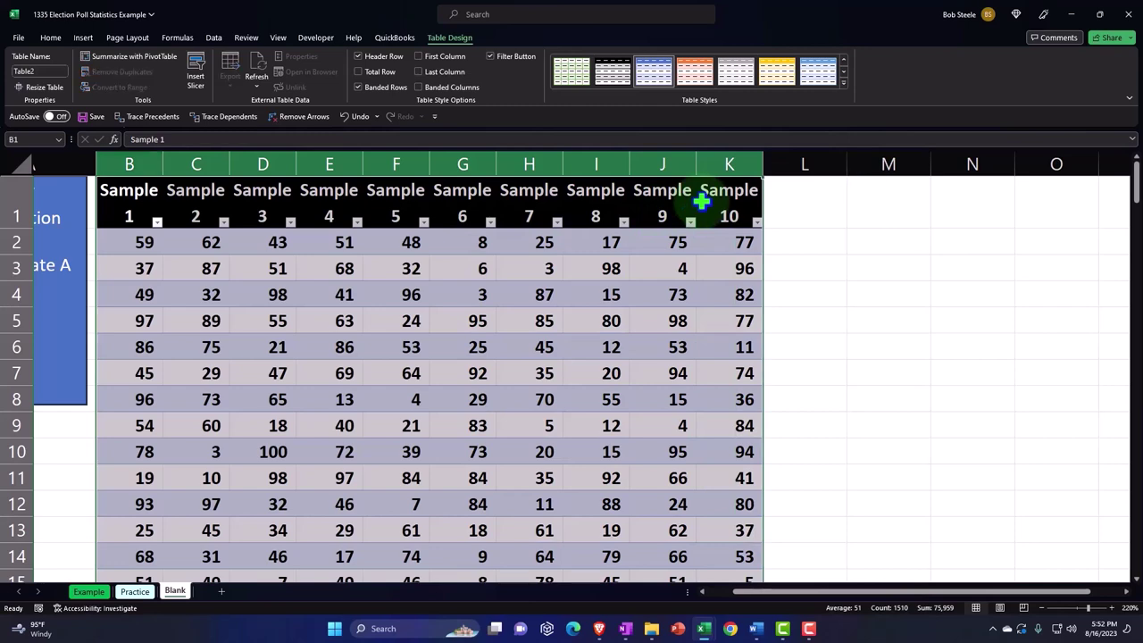
right_click(680, 289)
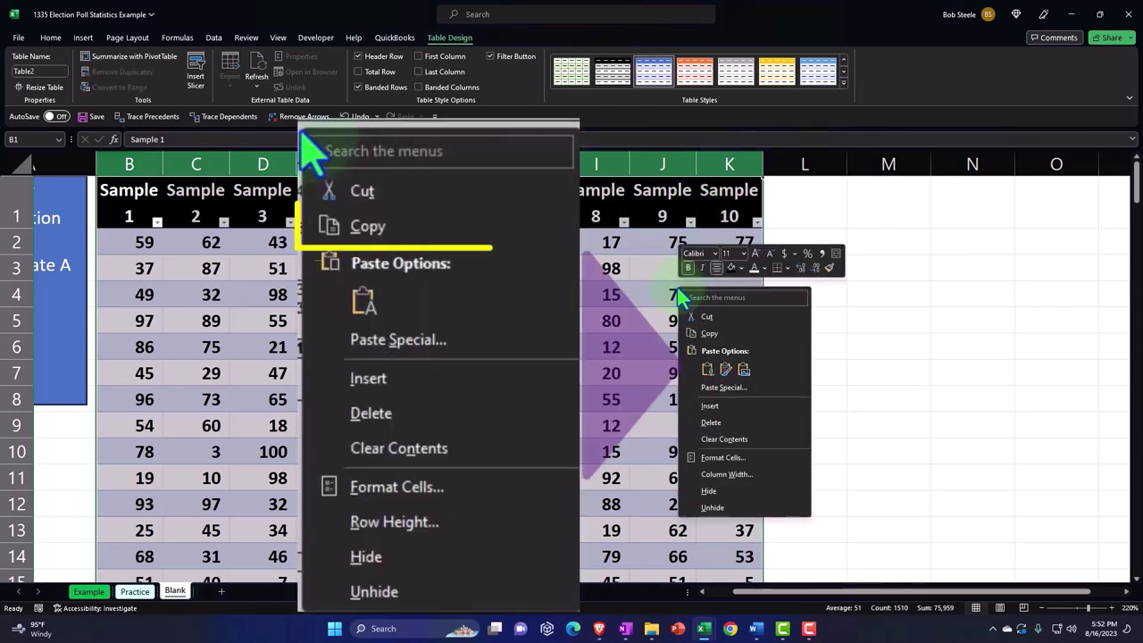
click(705, 333)
click(871, 209)
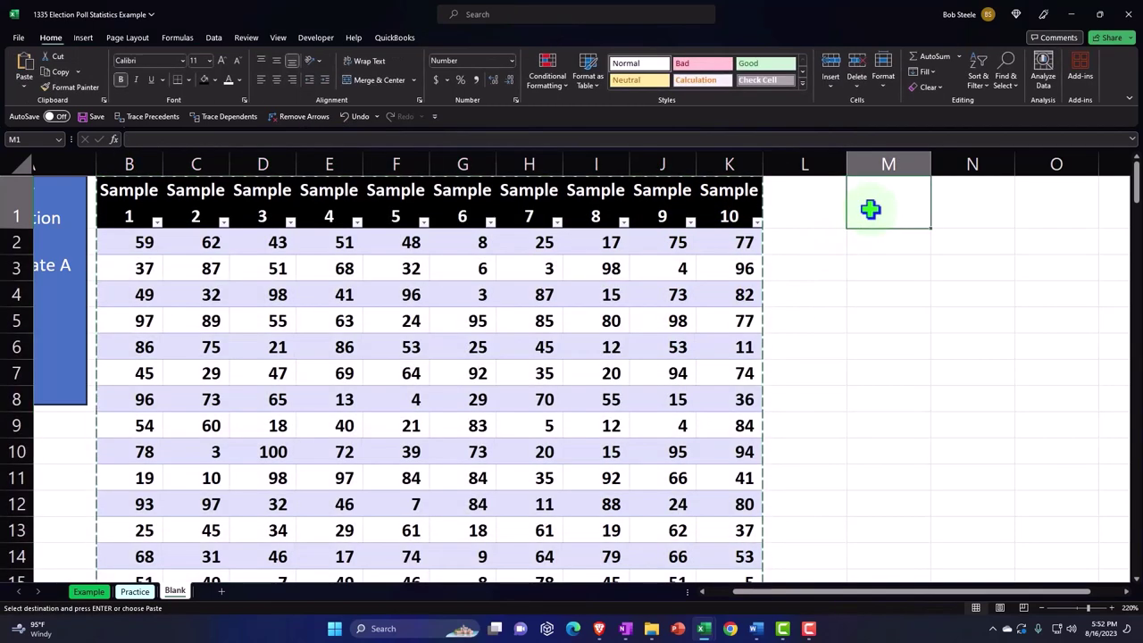
key(Right)
key(Right)
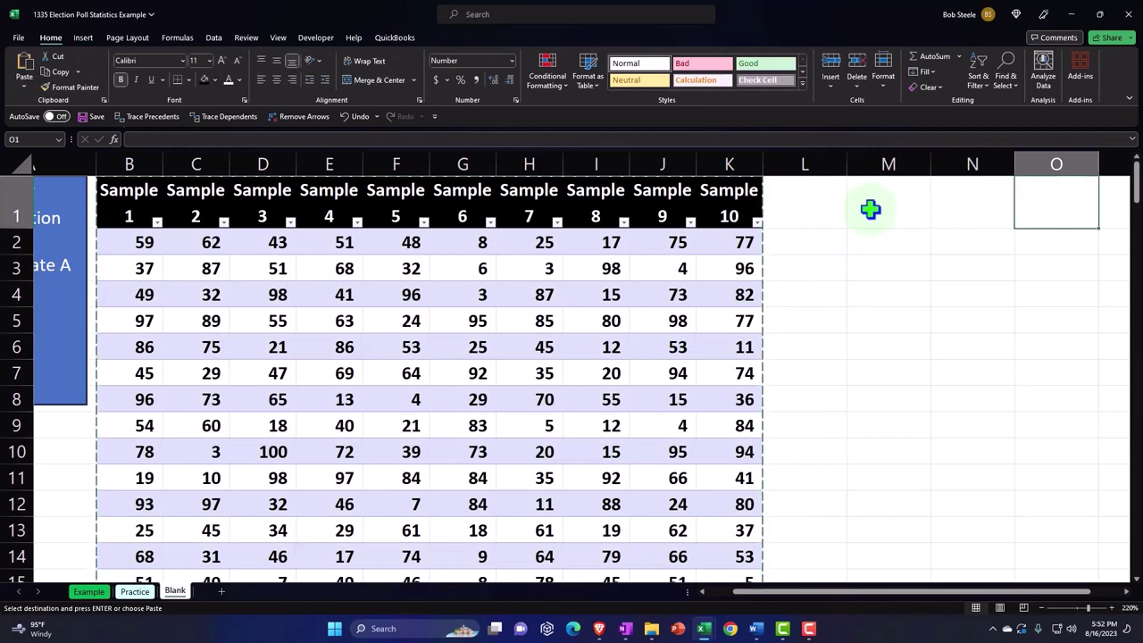
key(Left)
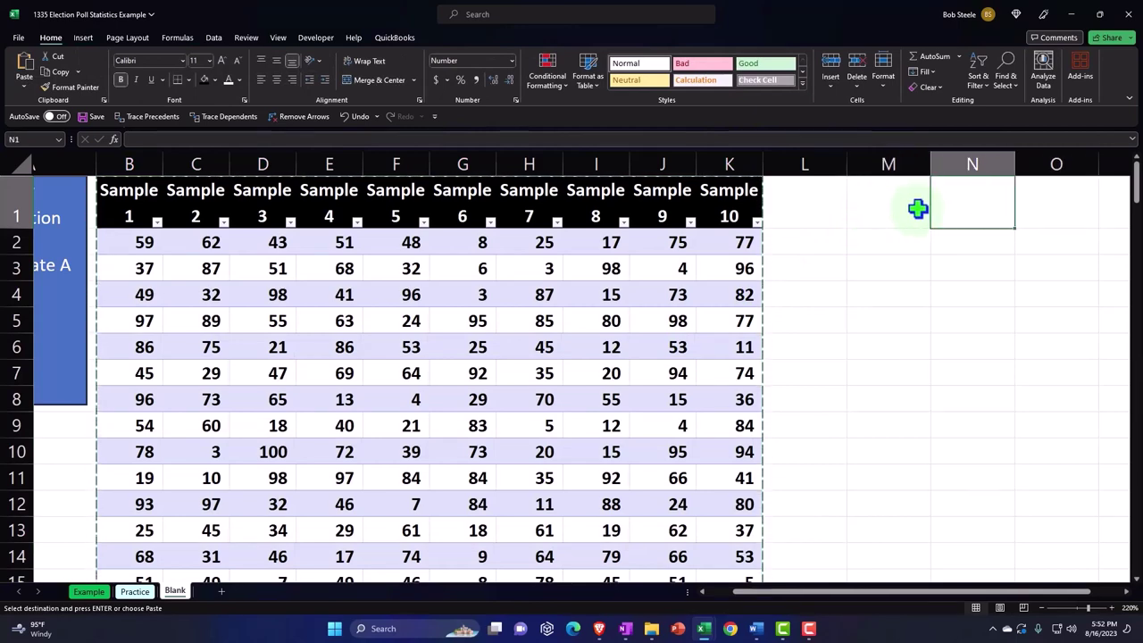
right_click(965, 193)
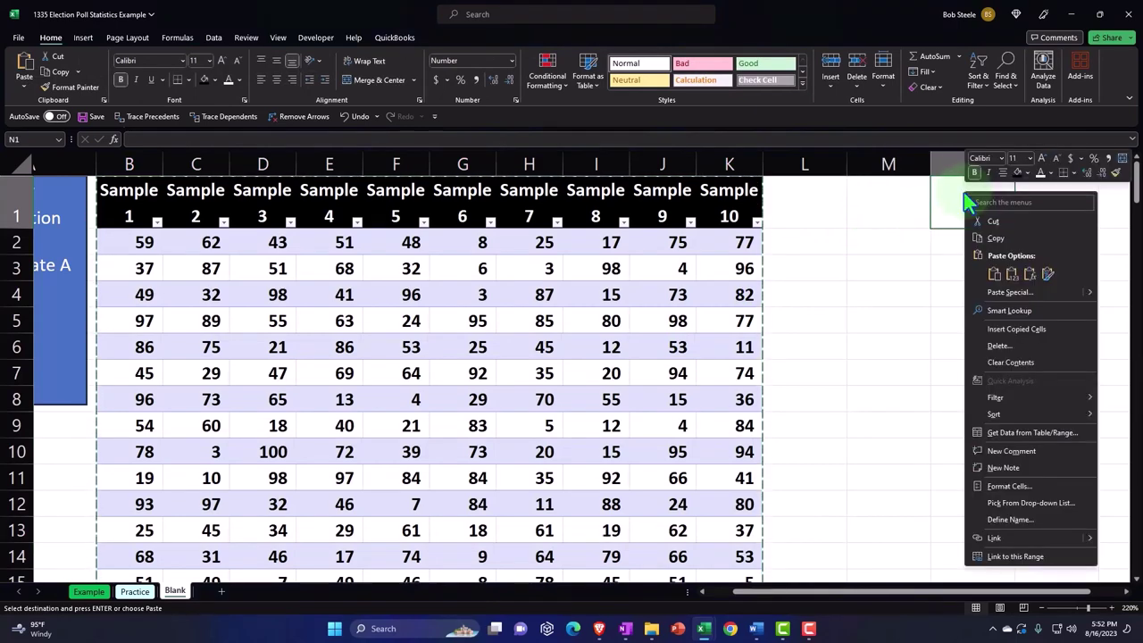
click(1012, 275)
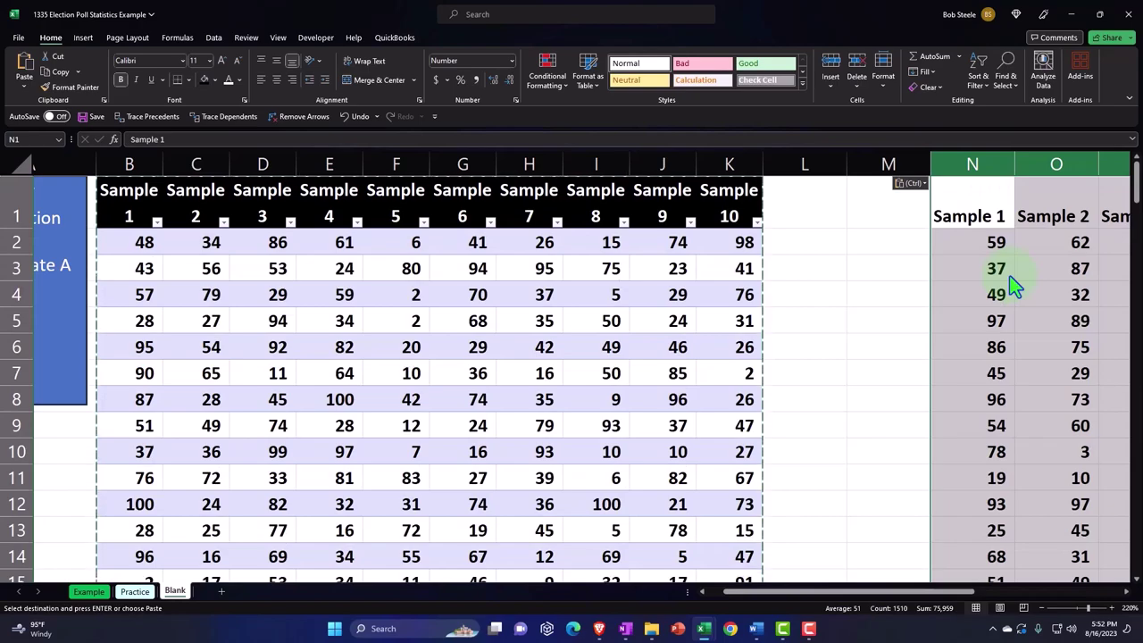
key(Right)
key(Right)
key(Right)
key(Right)
key(Right)
key(Right)
key(Right)
key(Right)
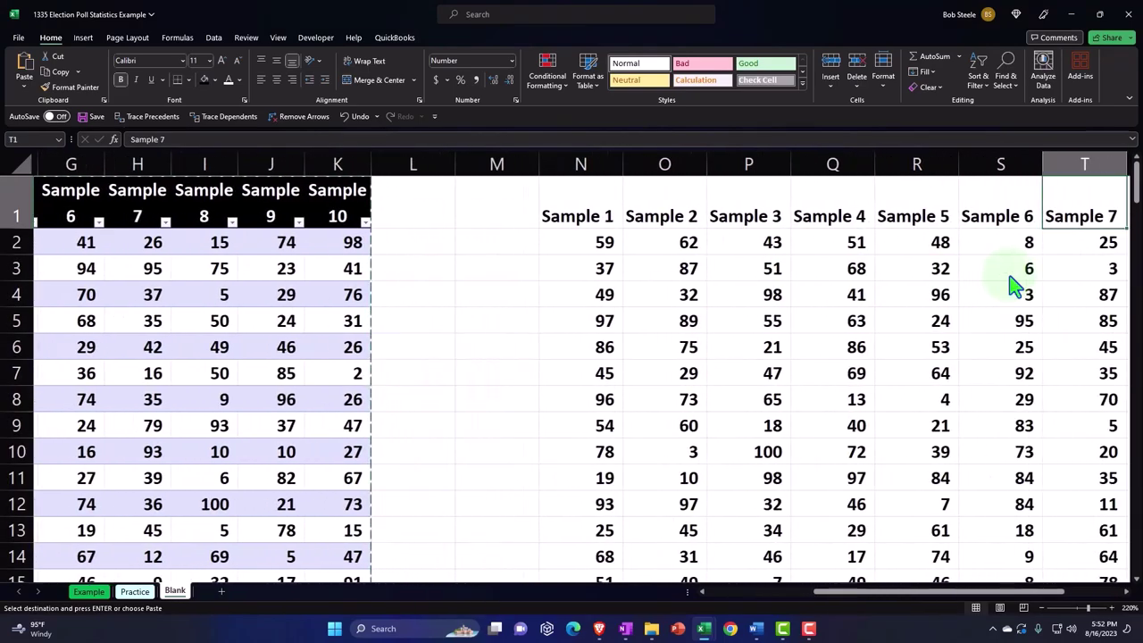
Apply the table's formatting to the pasted copy in columns N–W
drag(360, 215, 403, 212)
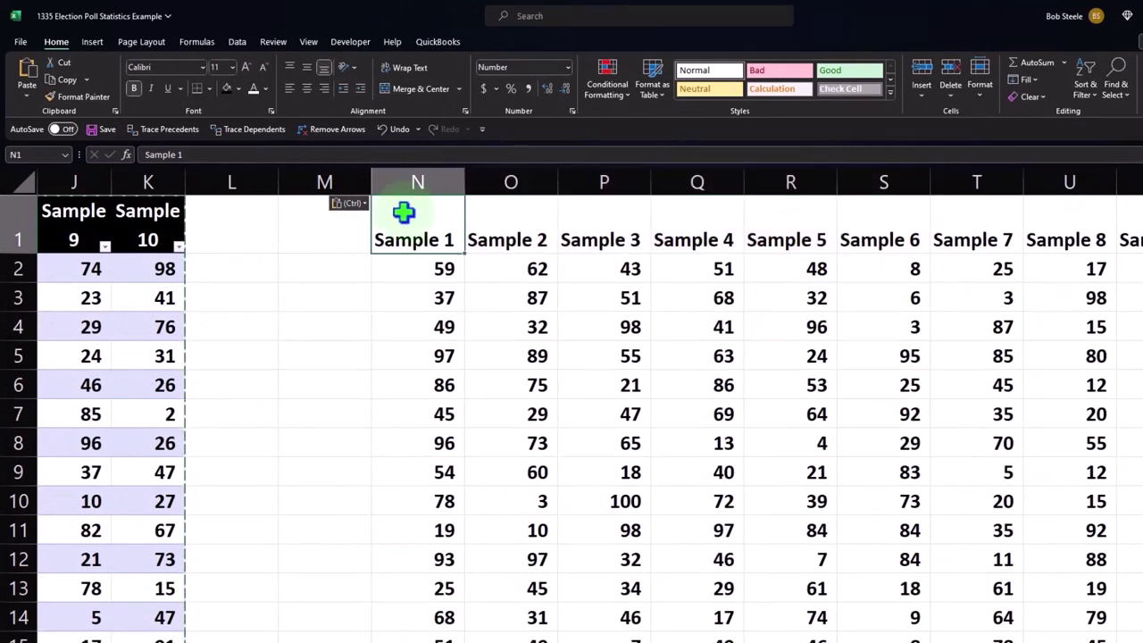
right_click(404, 212)
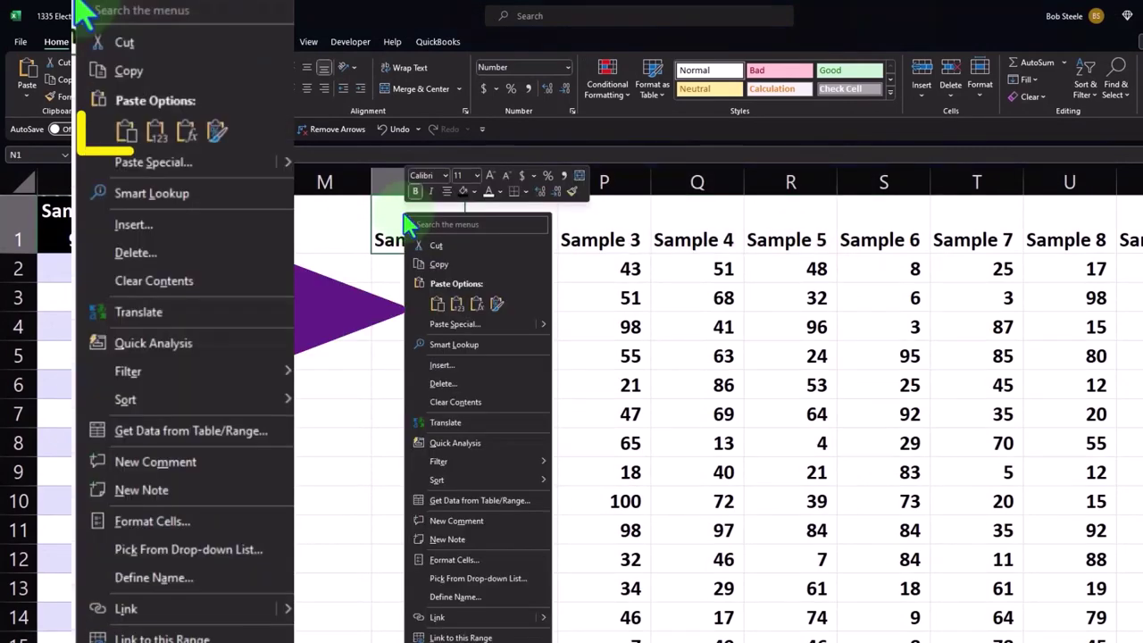
click(497, 312)
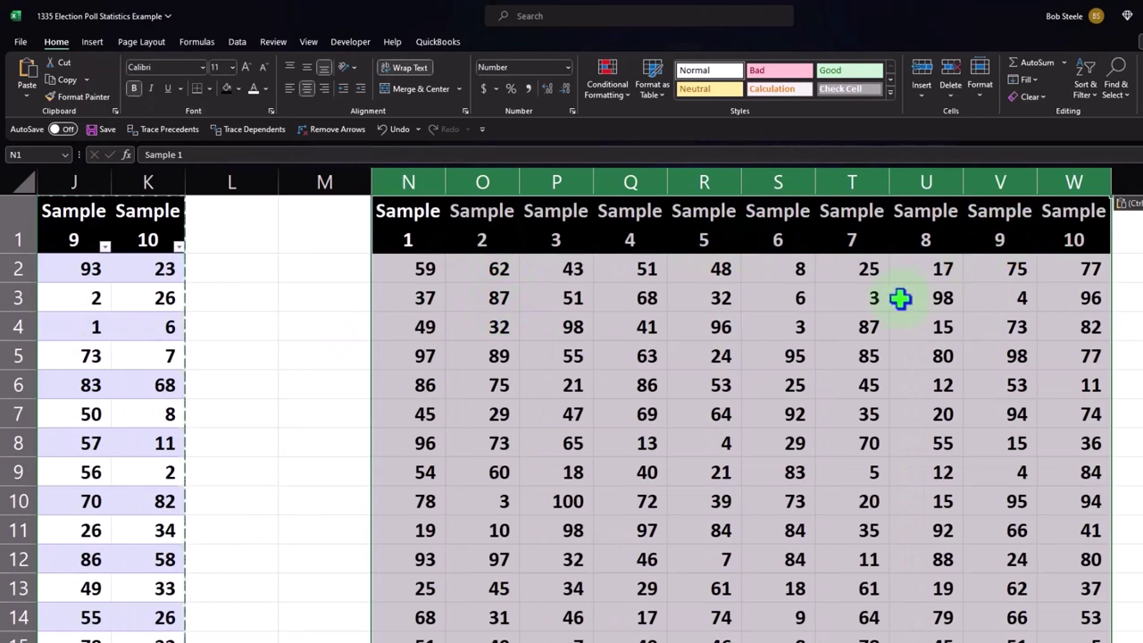
click(751, 323)
Fill N2:W151 with a custom light cyan colour and add All Borders
drag(411, 268, 982, 556)
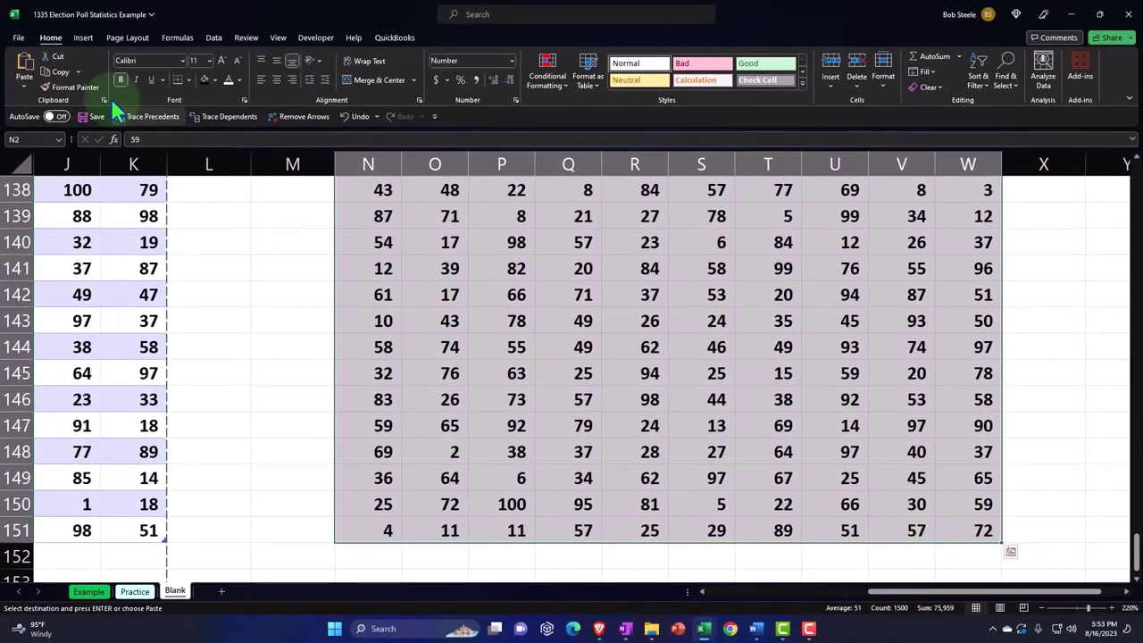
click(215, 80)
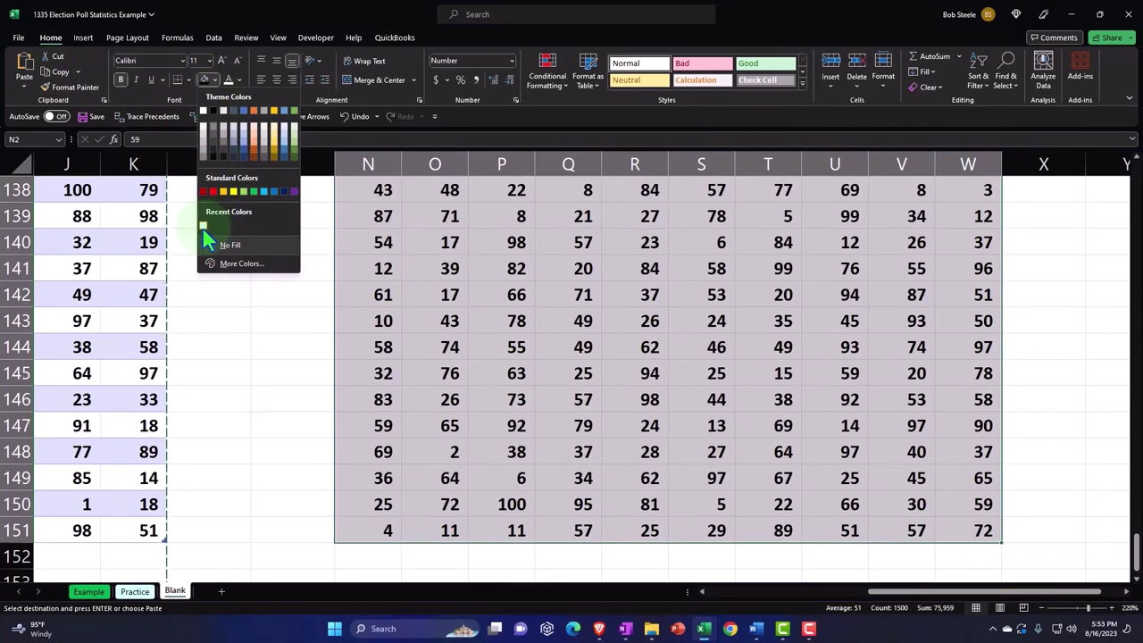
click(239, 263)
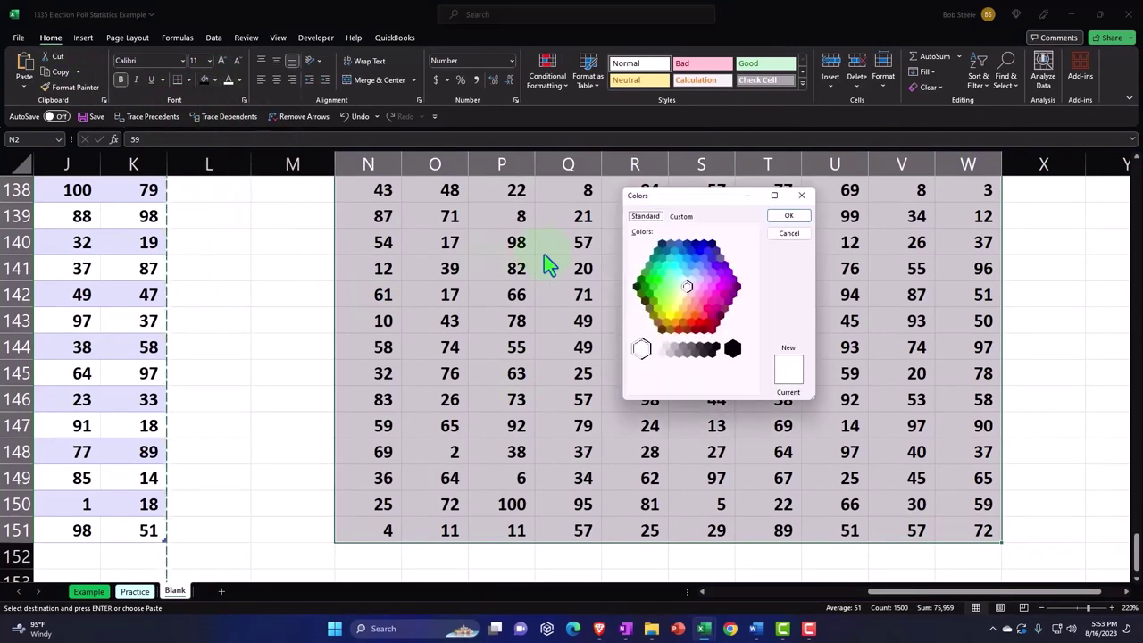
click(683, 280)
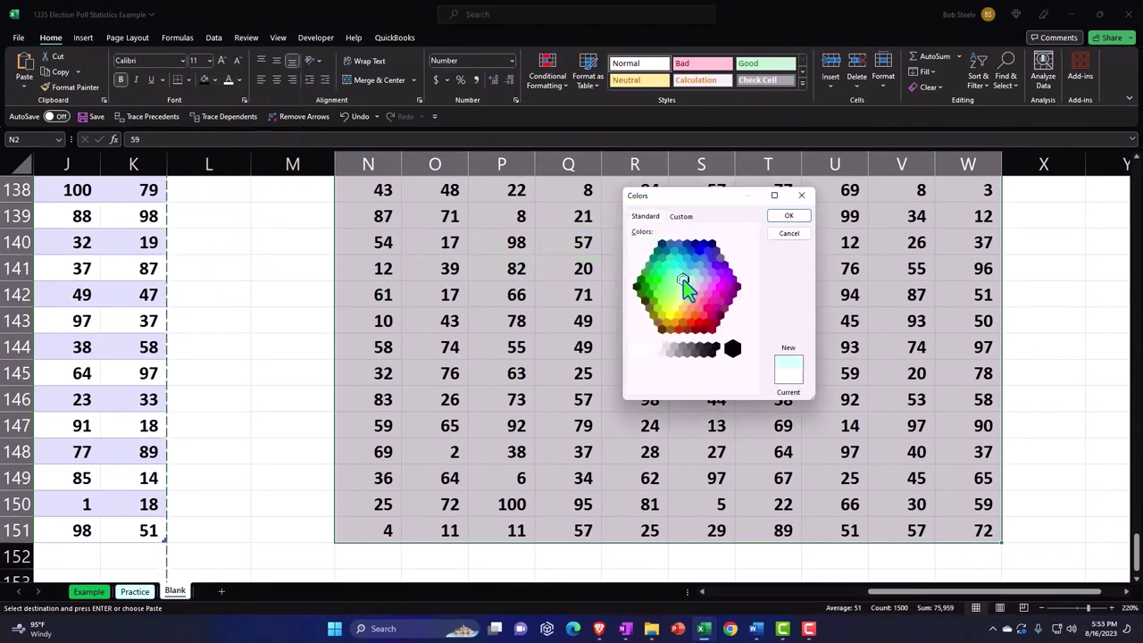
click(777, 220)
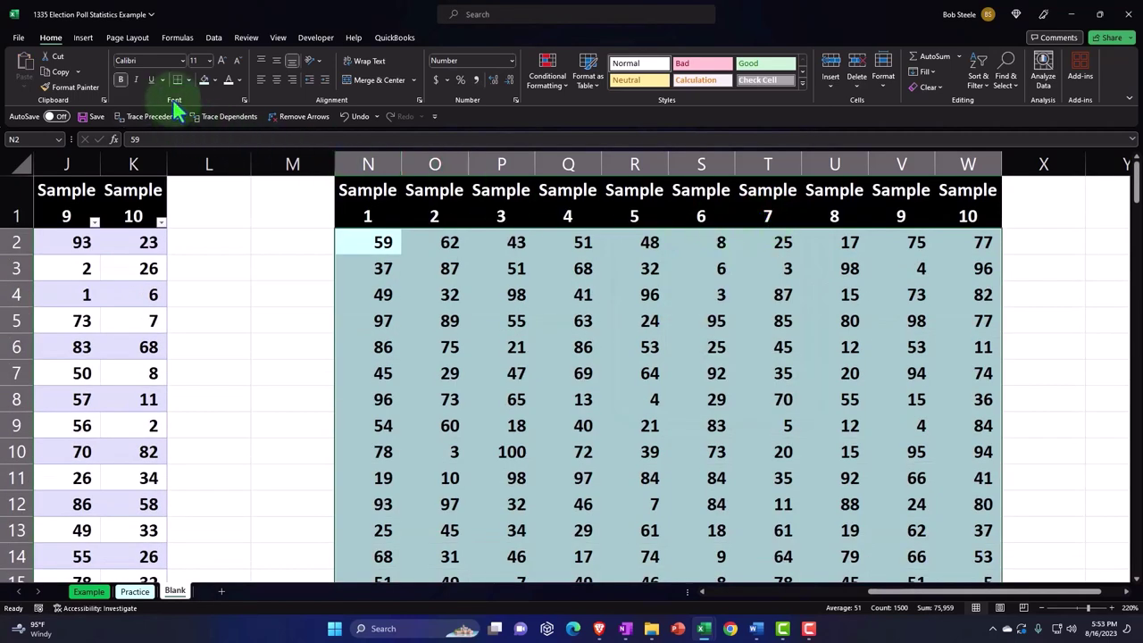
click(189, 80)
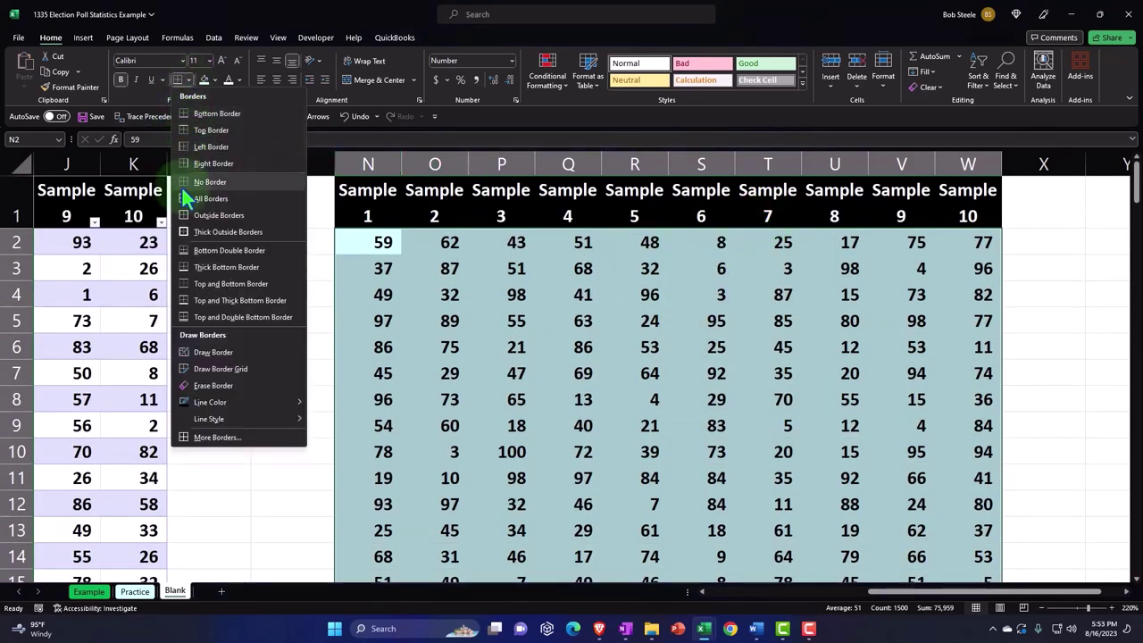
click(222, 200)
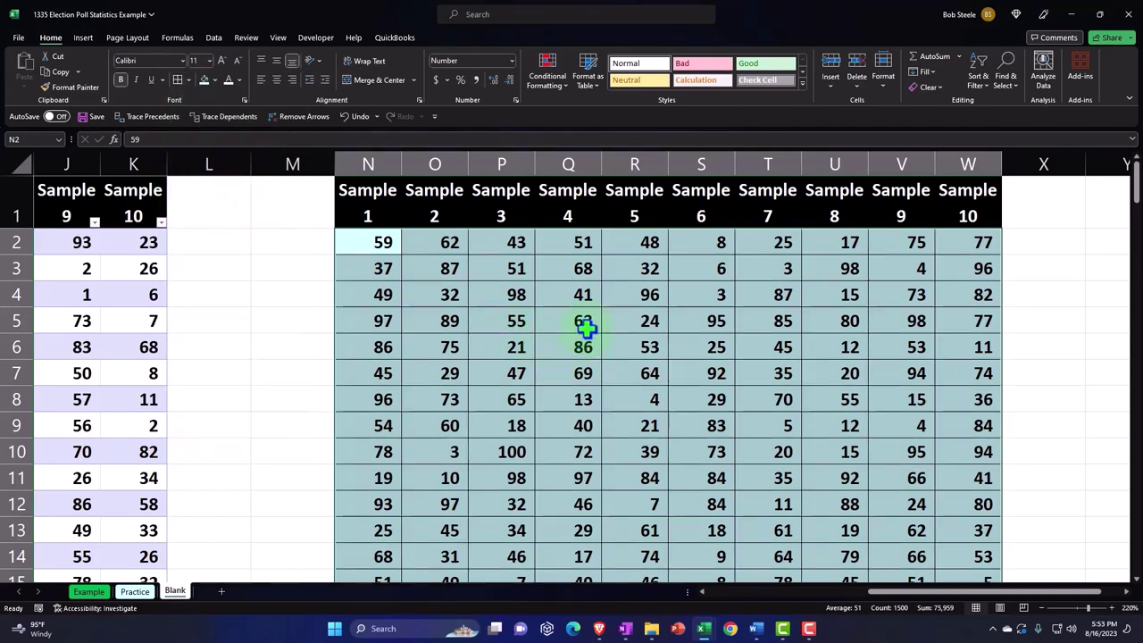
Confirm cells Q4 and Q5 hold fixed values, then scroll down the sheet
double_click(587, 295)
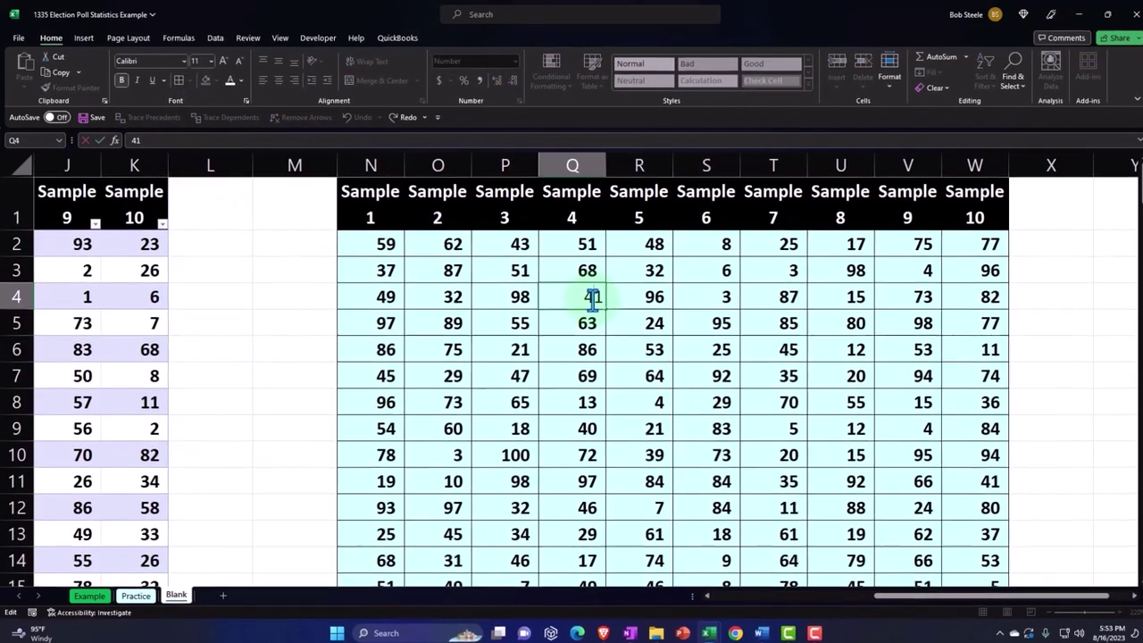
key(Return)
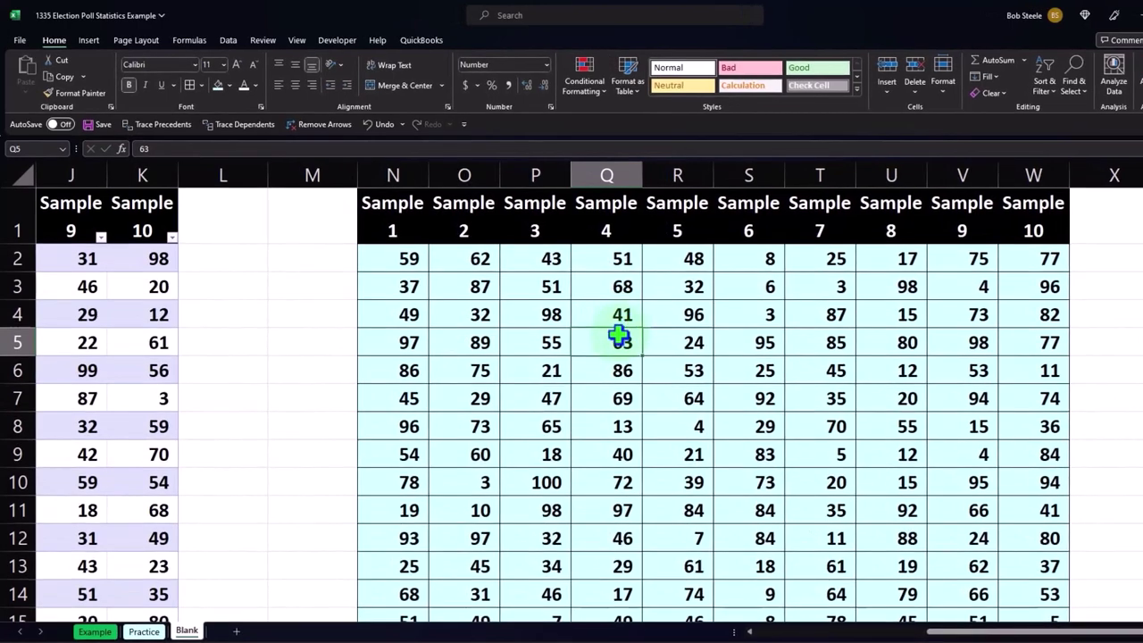
double_click(619, 335)
key(Return)
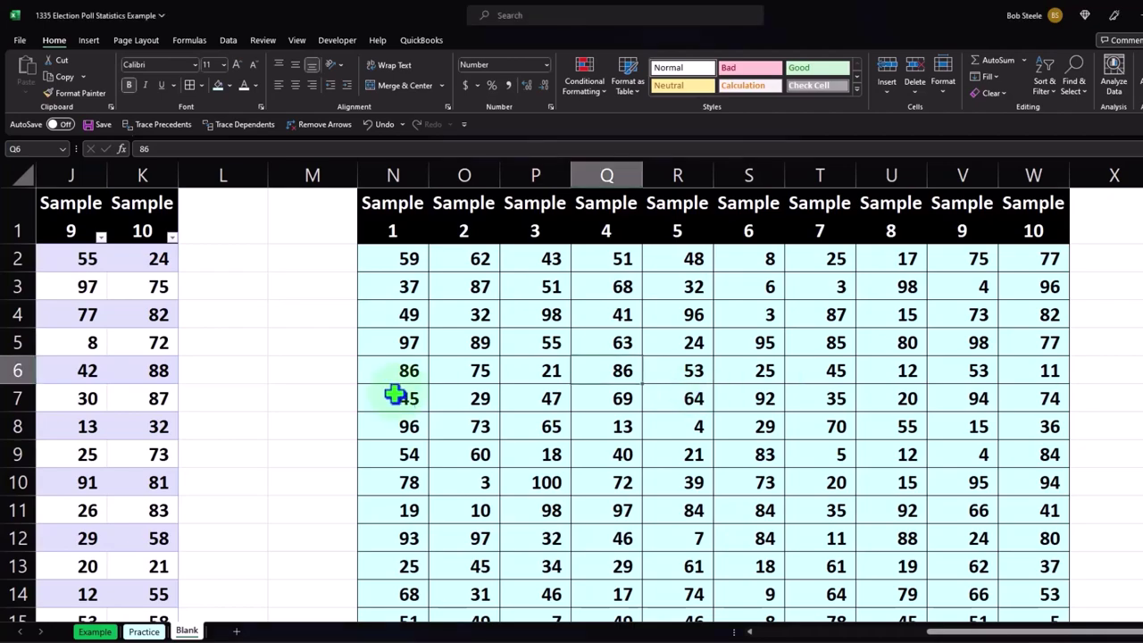
scroll(395, 395, down, 20)
scroll(396, 396, down, 20)
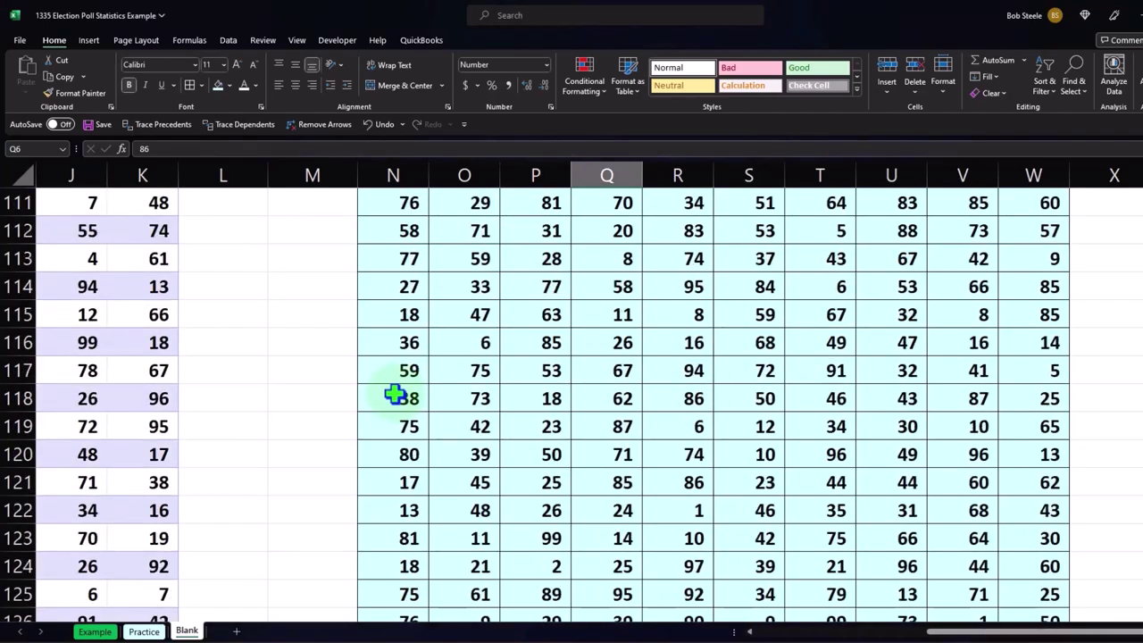
Type the label 'For A' in M152 and select N152 beside it
scroll(396, 395, up, 3)
click(321, 423)
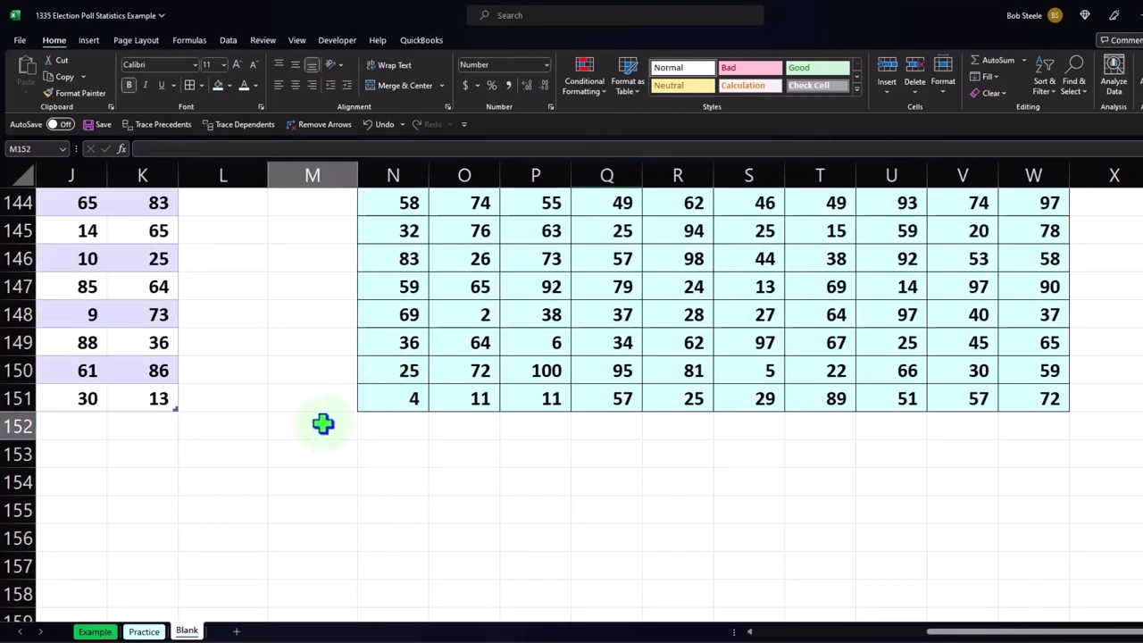
text(For A)
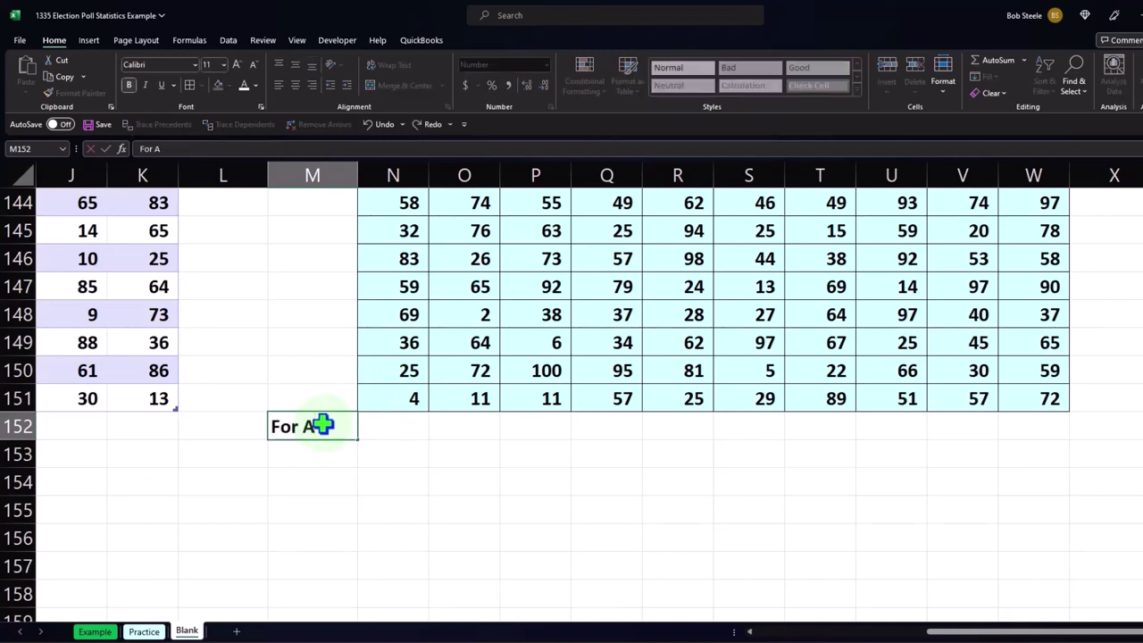
key(Tab)
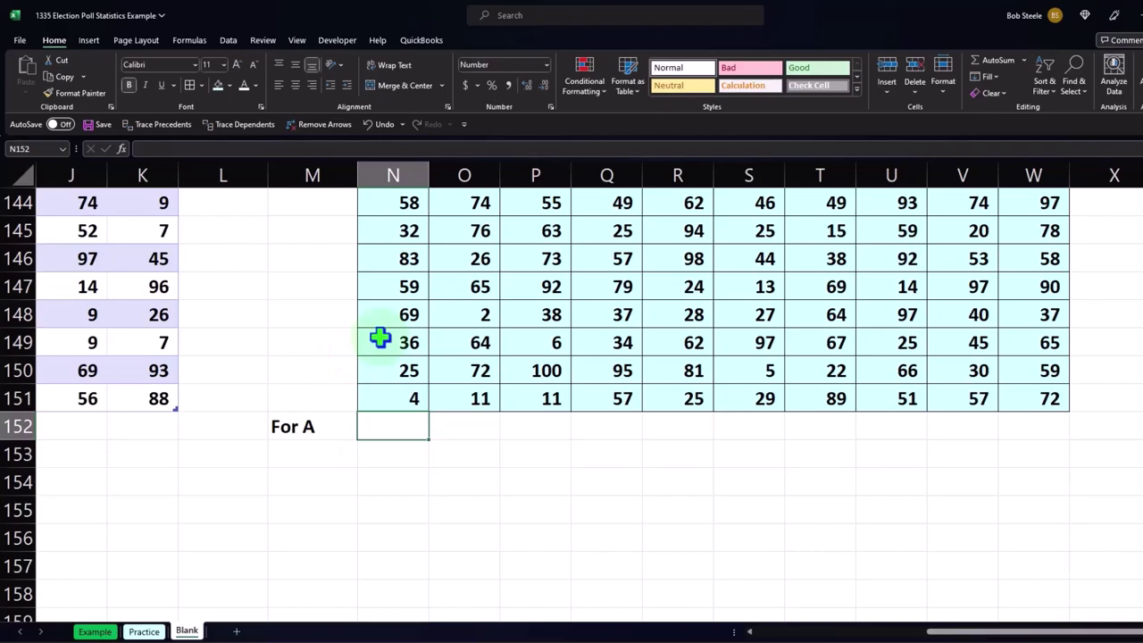
scroll(380, 337, up, 2)
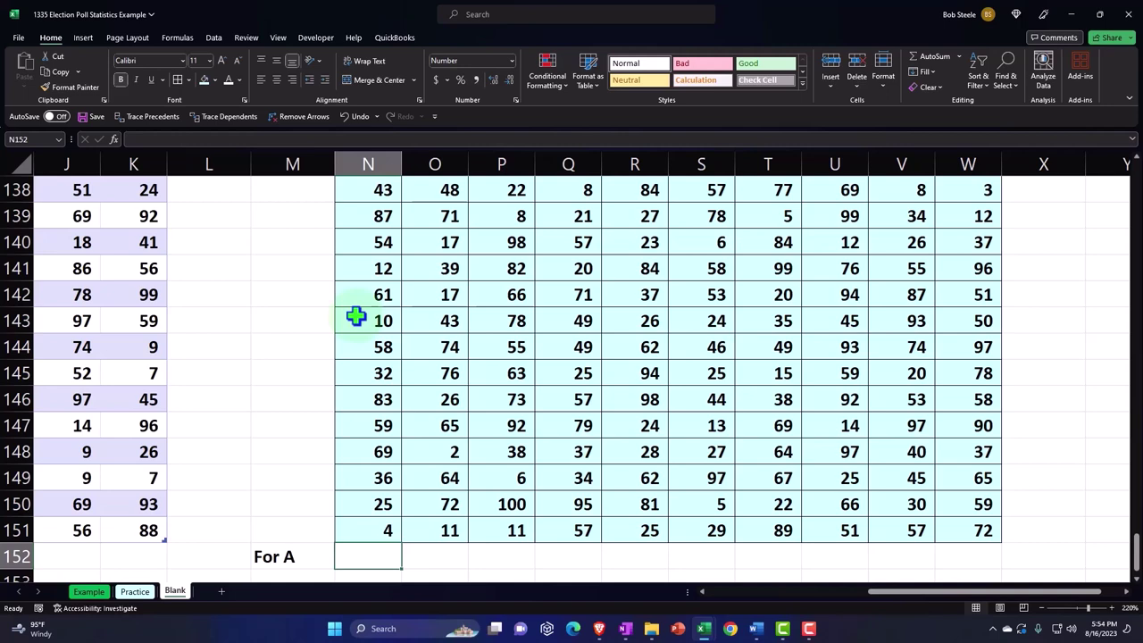
scroll(355, 316, up, 4)
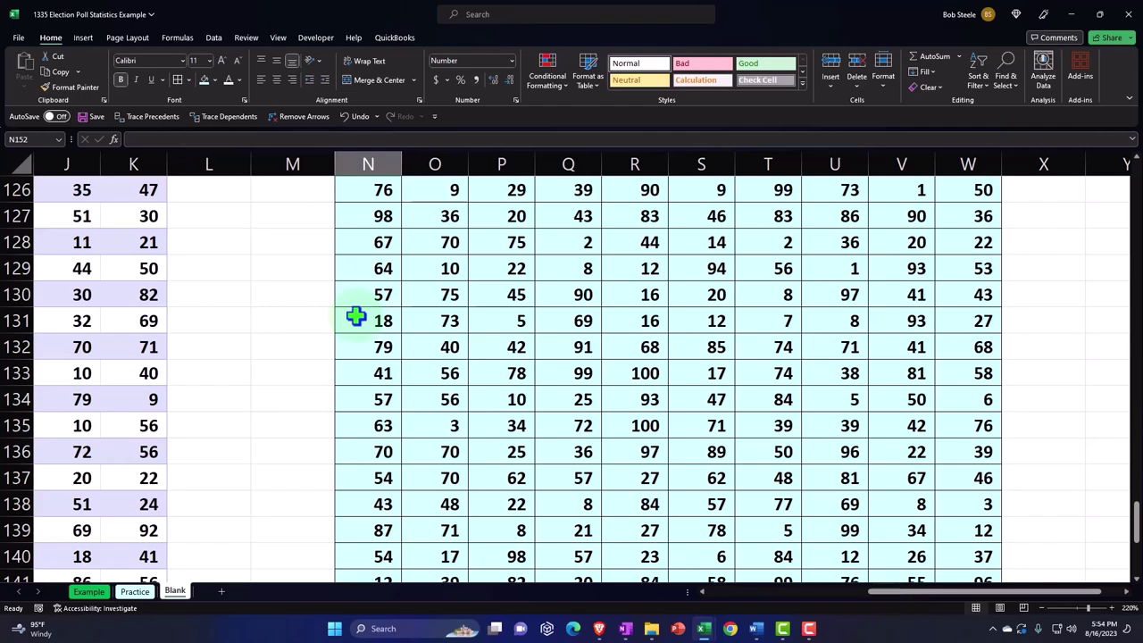
scroll(355, 316, down, 4)
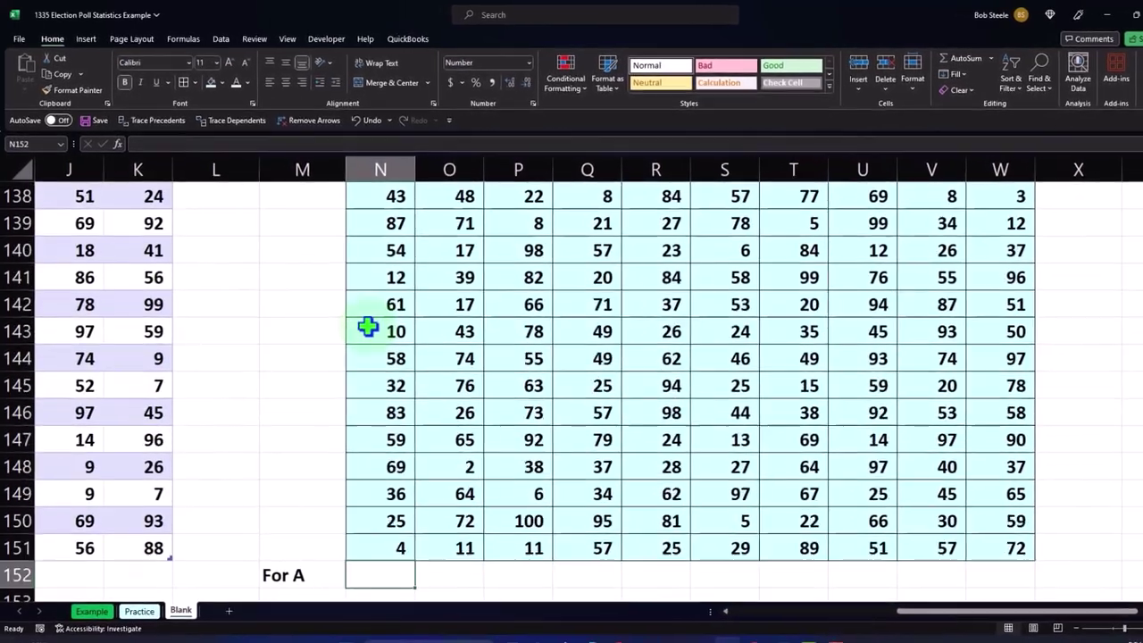
scroll(367, 327, down, 1)
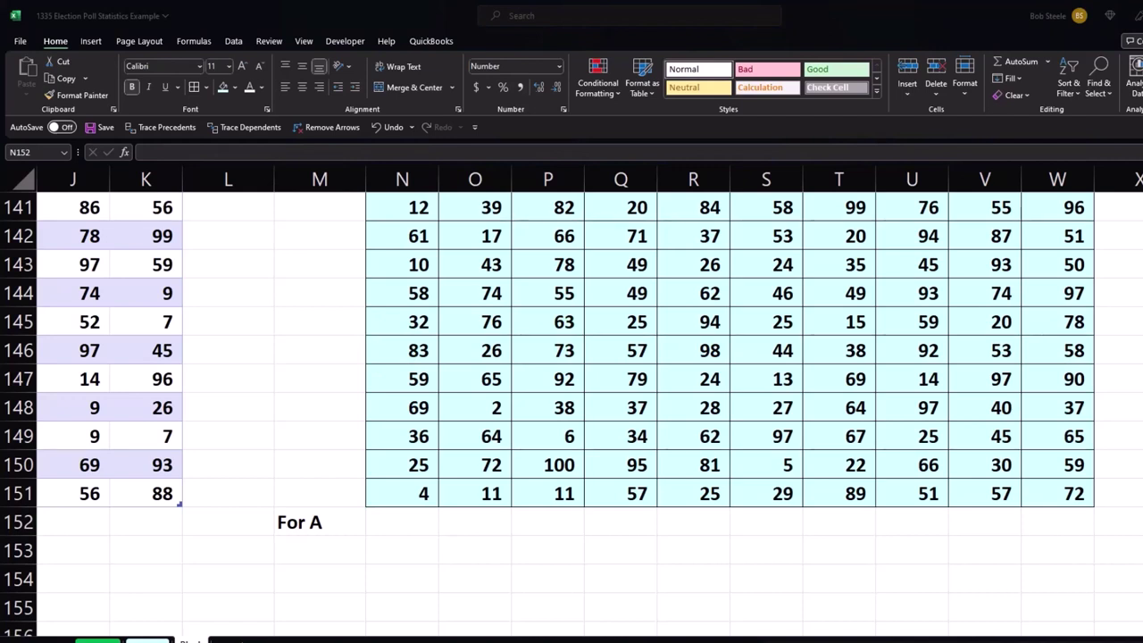
click(400, 519)
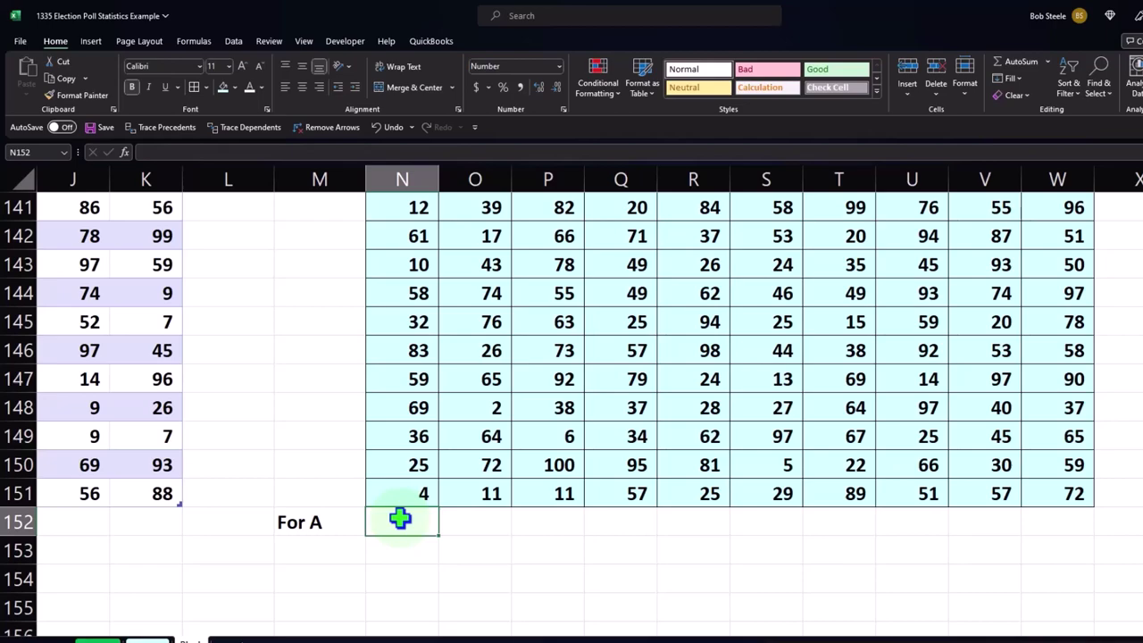
Enter =COUNTIF(N2:N151,"<="&60) in N152, giving 102
text(=counti)
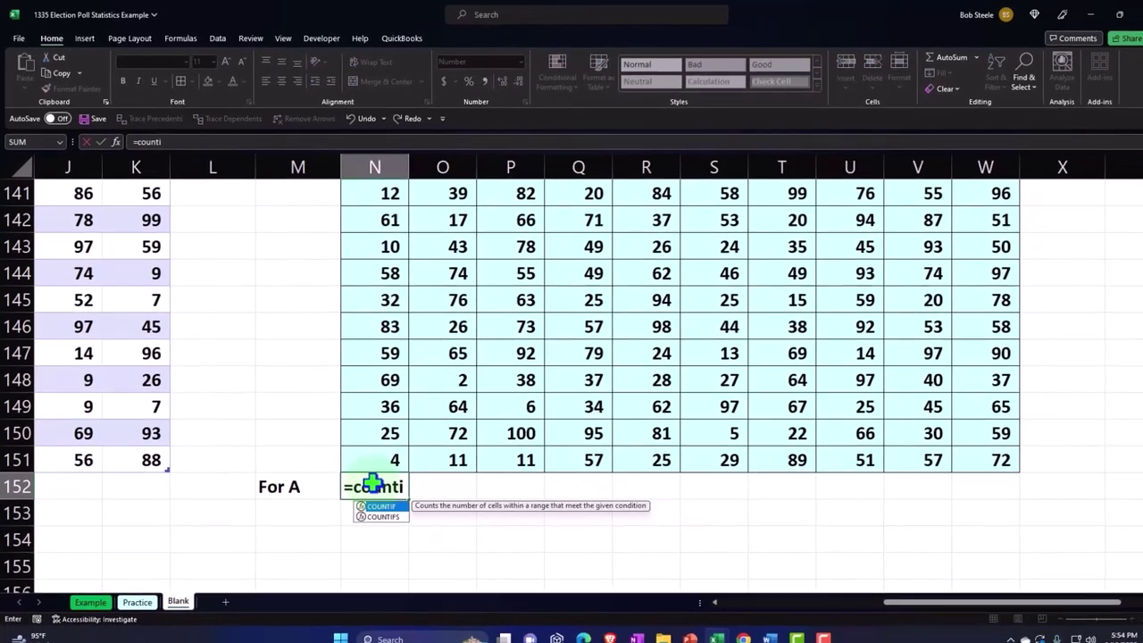
text(f)
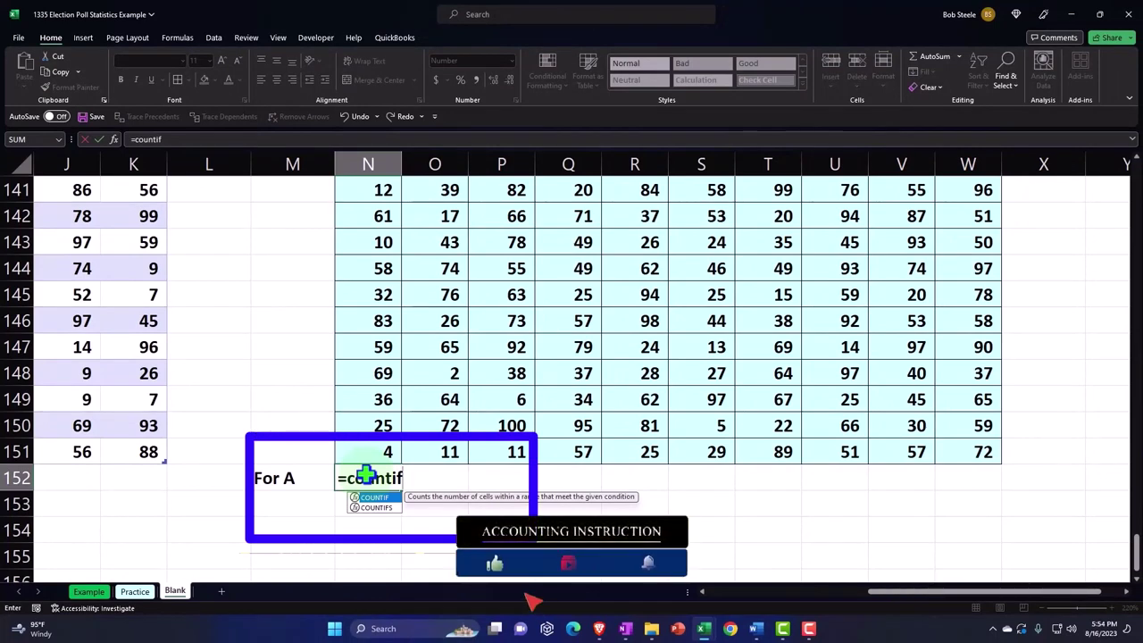
double_click(380, 497)
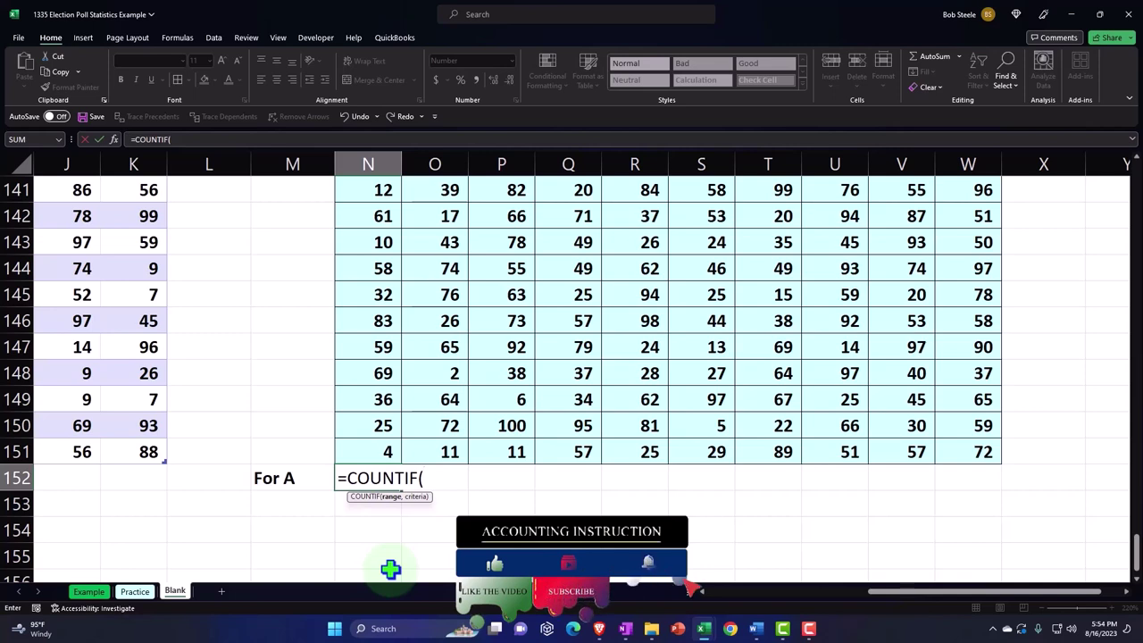
key(Up)
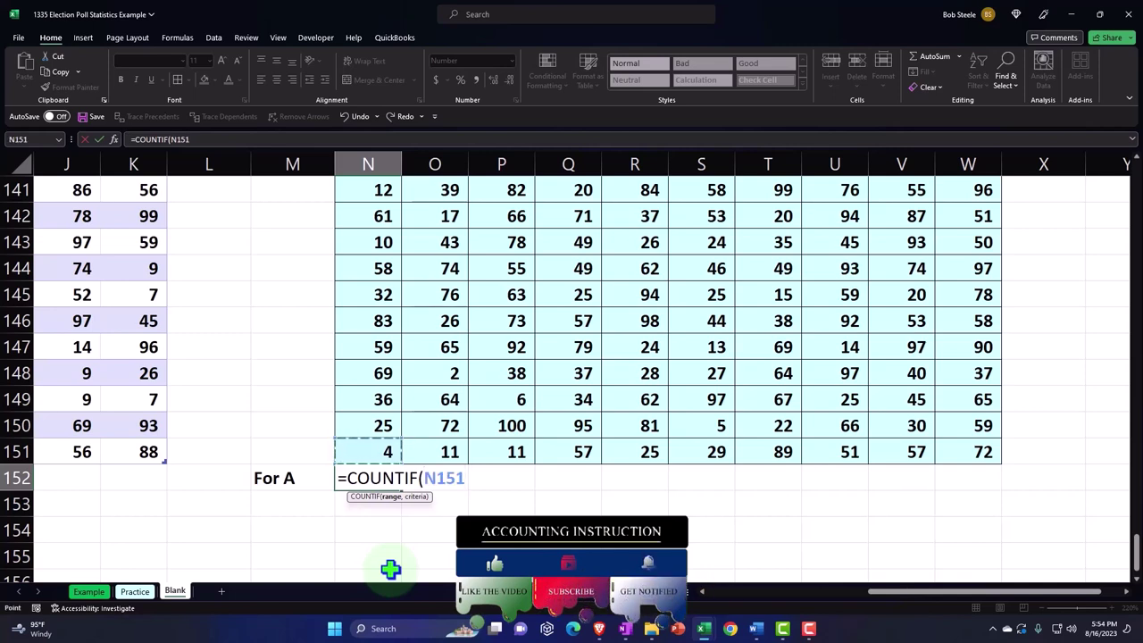
key(ctrl+shift+Up)
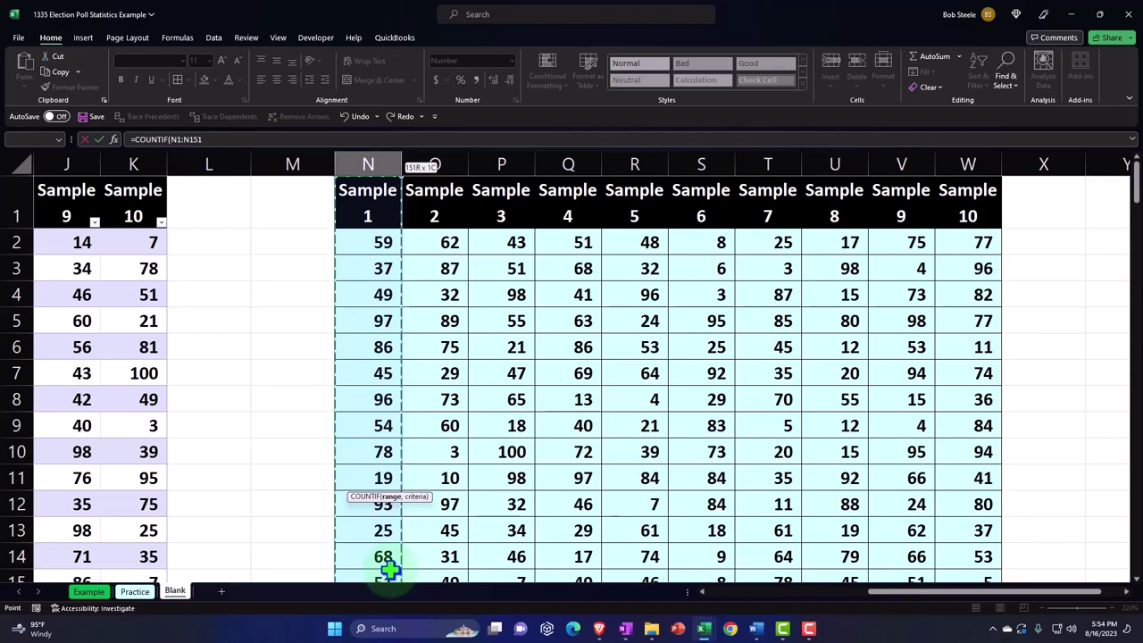
key(shift+Down)
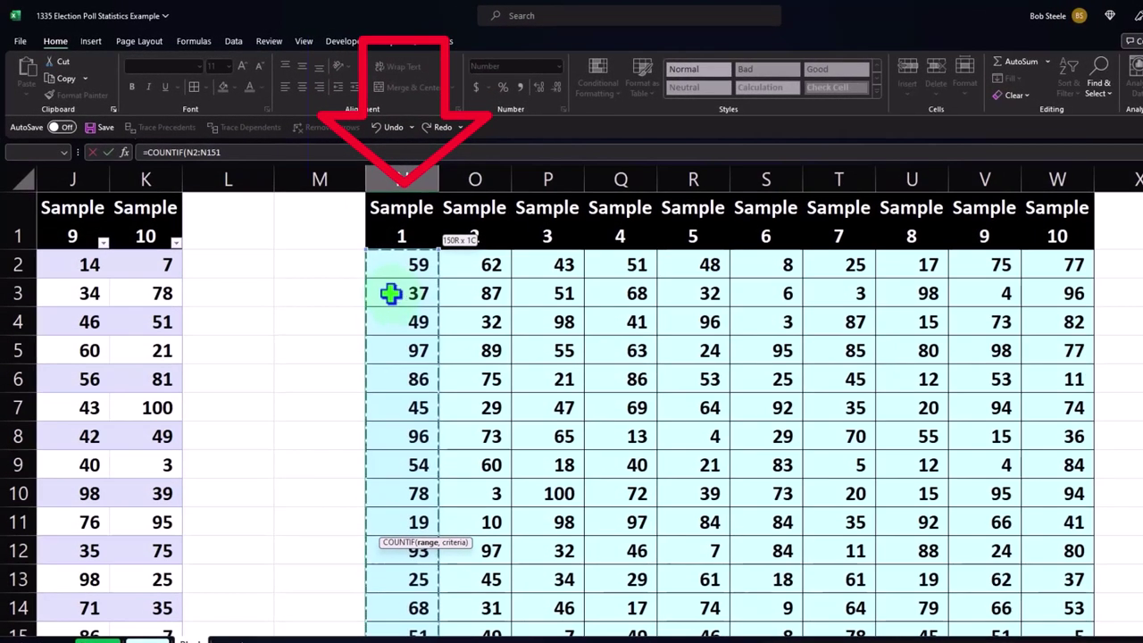
click(227, 154)
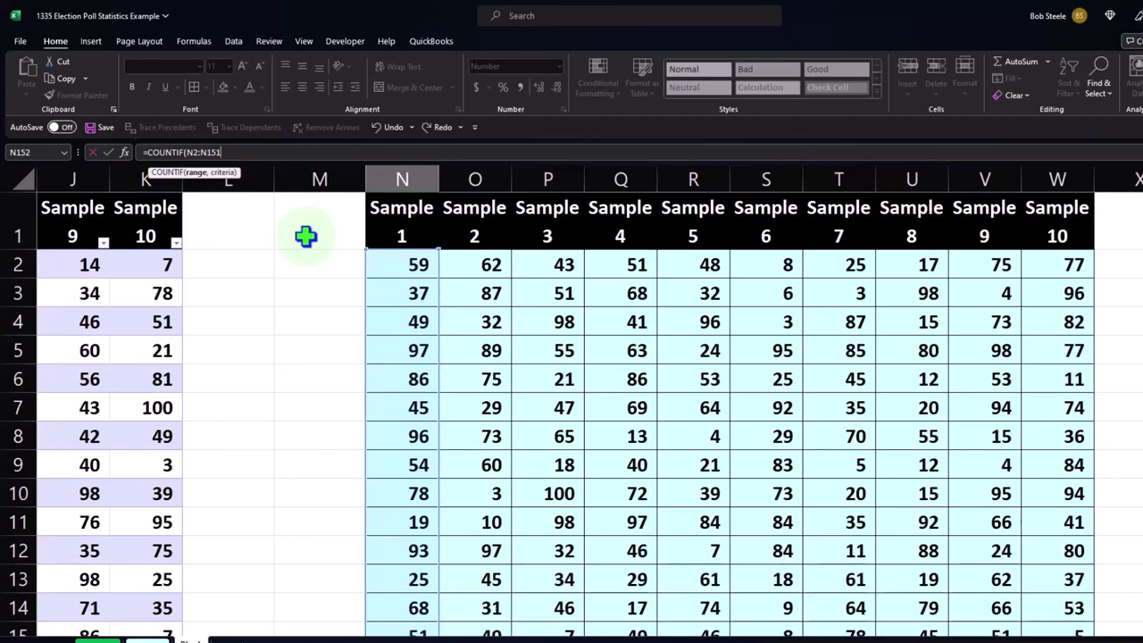
text(,)
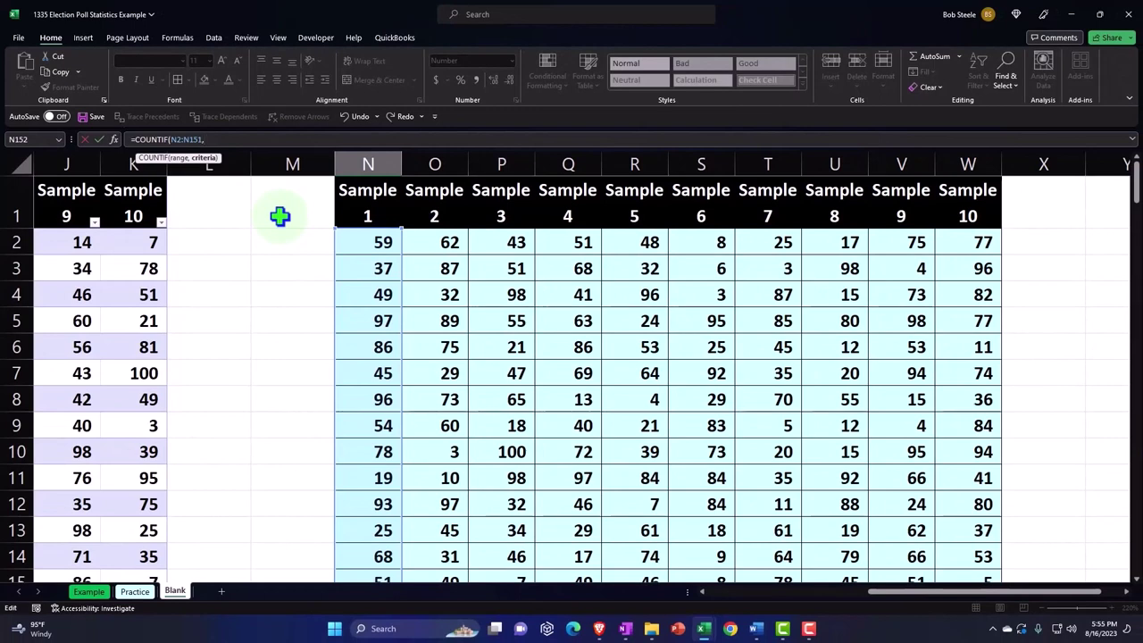
text(")
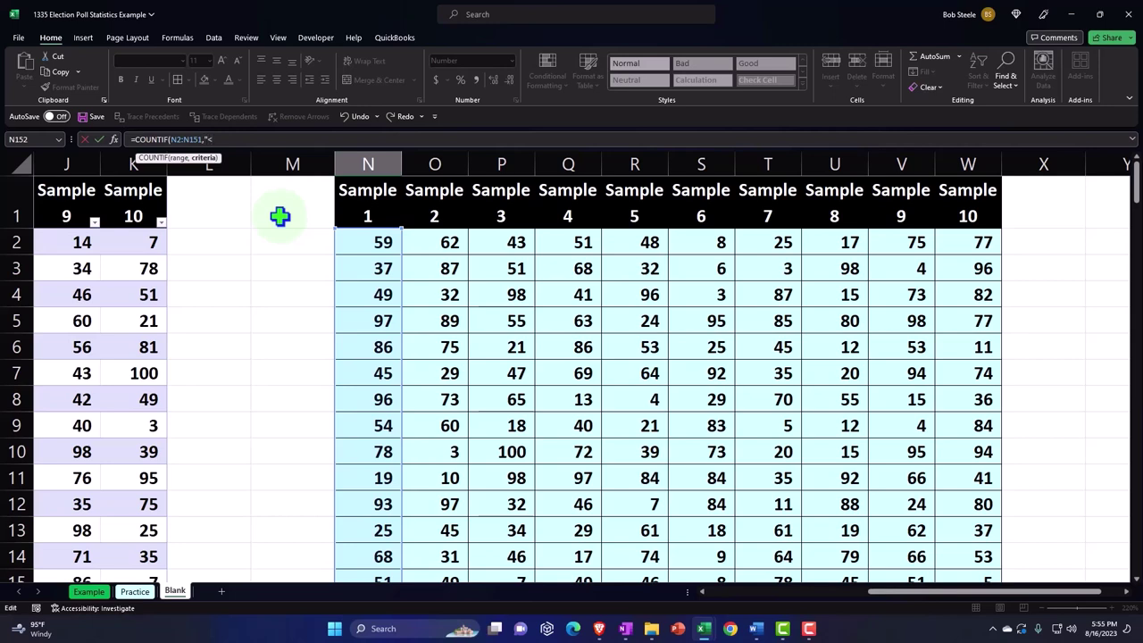
text(<="&)
text(60)
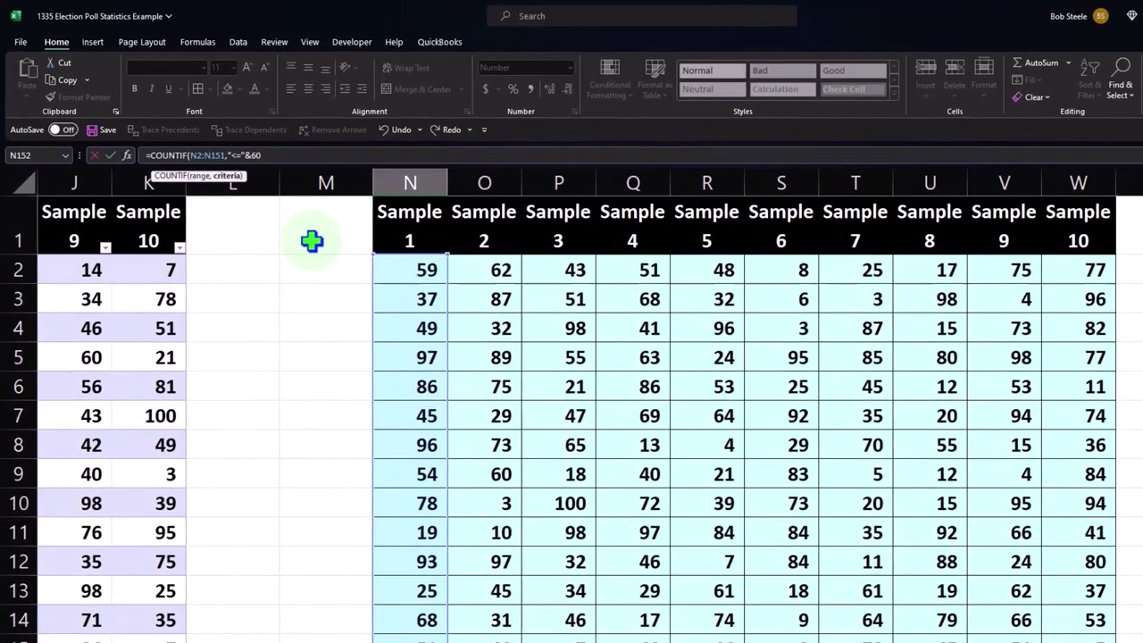
key(Return)
scroll(515, 414, down, 2)
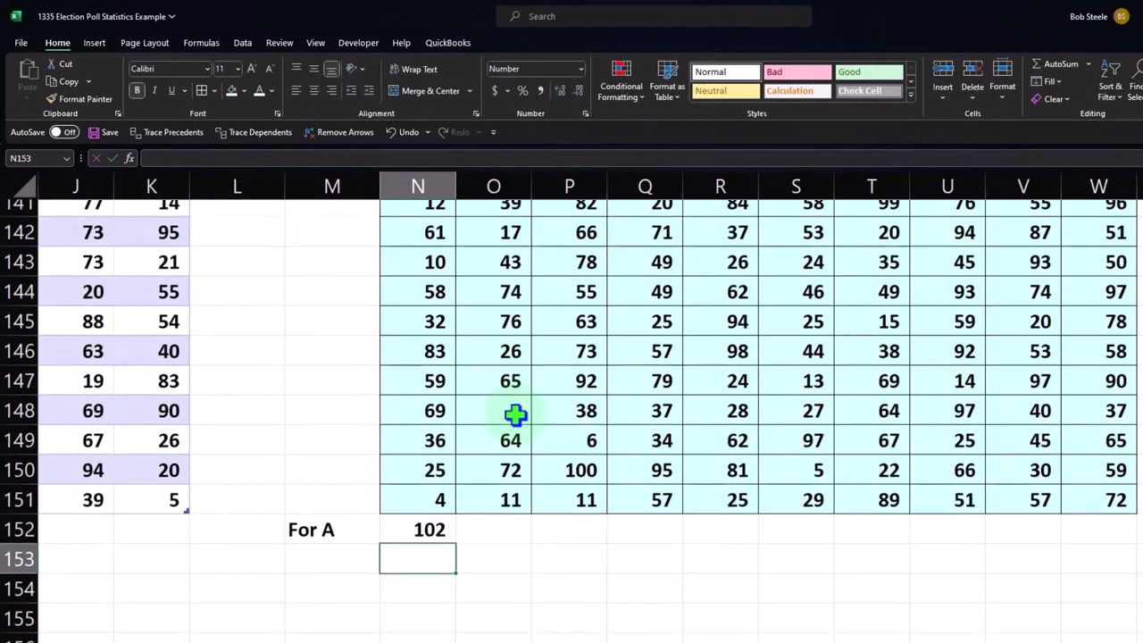
click(424, 423)
double_click(423, 423)
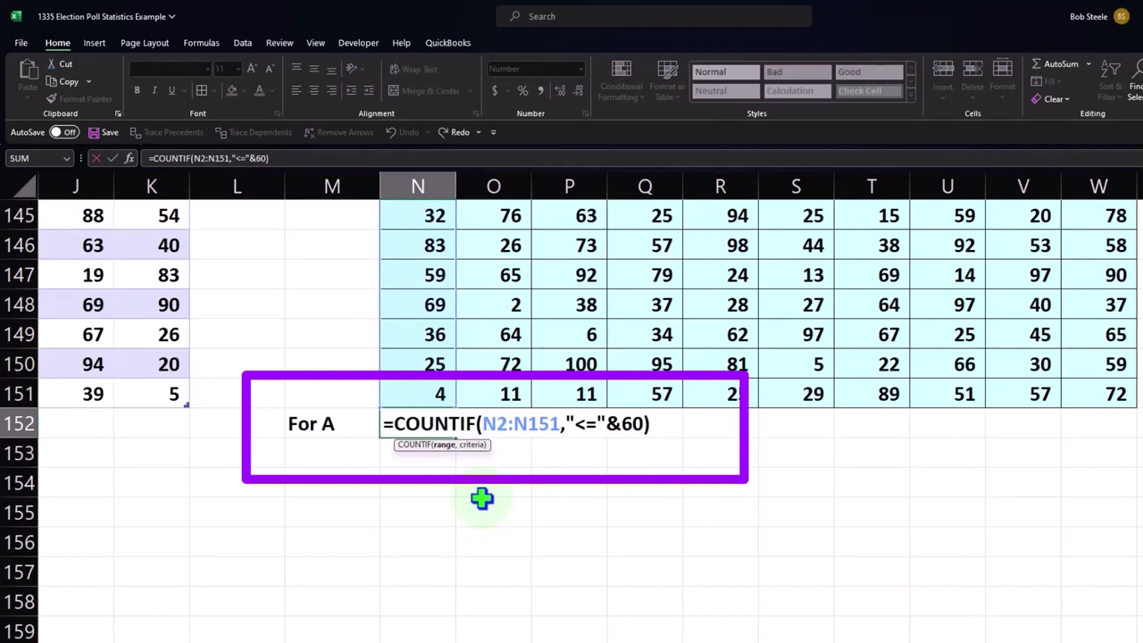
key(Right)
key(Right)
key(Right)
key(Right)
key(Right)
key(Right)
key(Return)
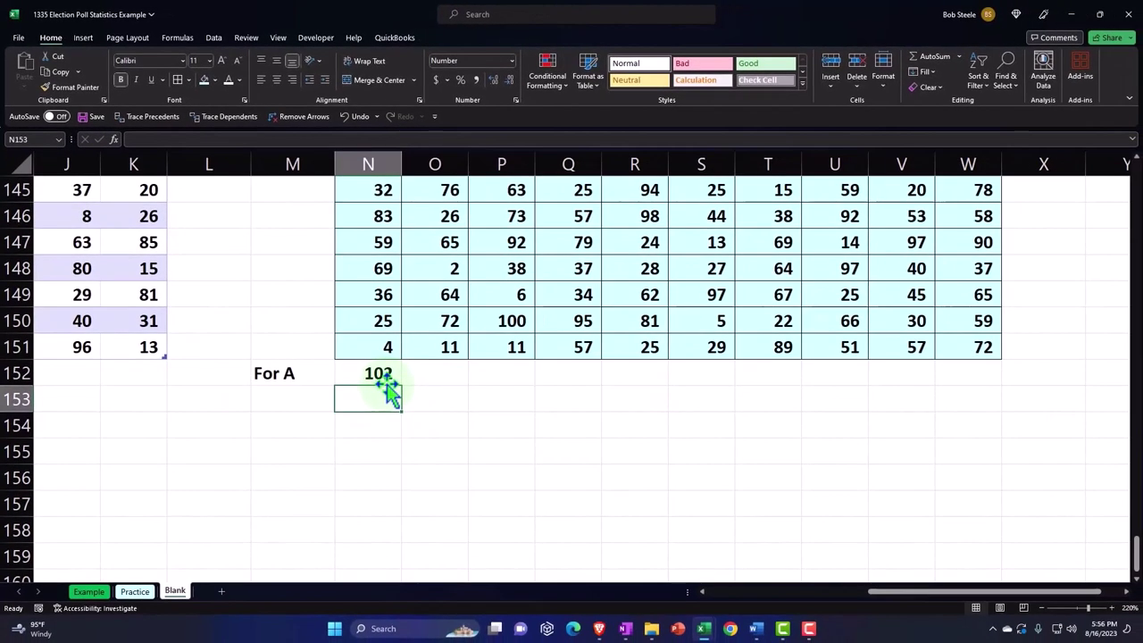
scroll(390, 393, up, 4)
scroll(384, 382, up, 1)
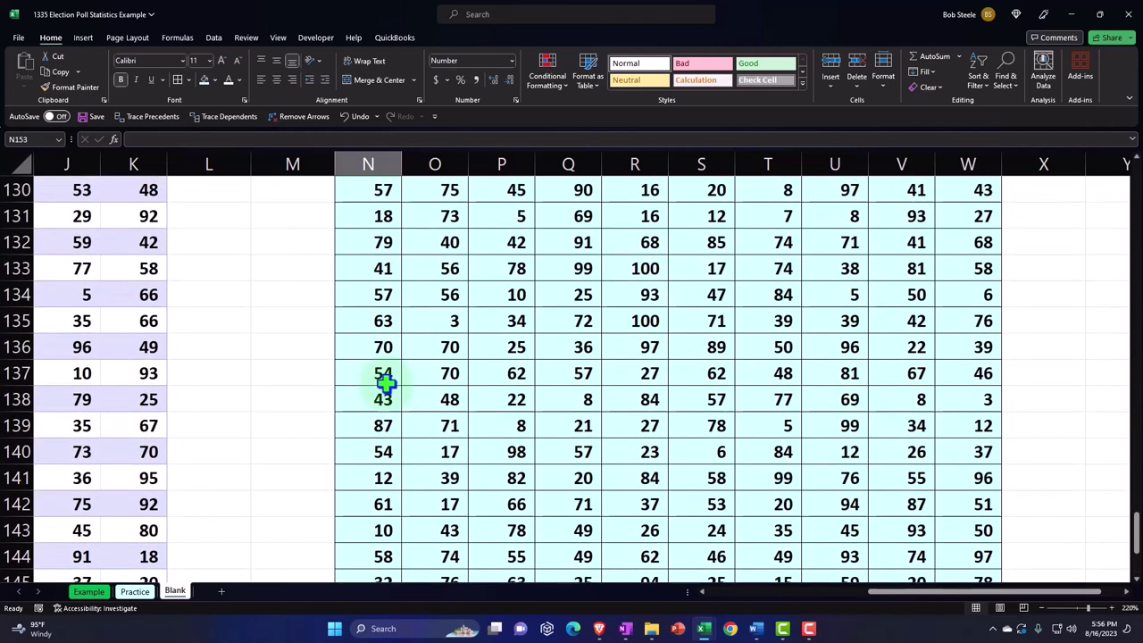
scroll(384, 382, down, 5)
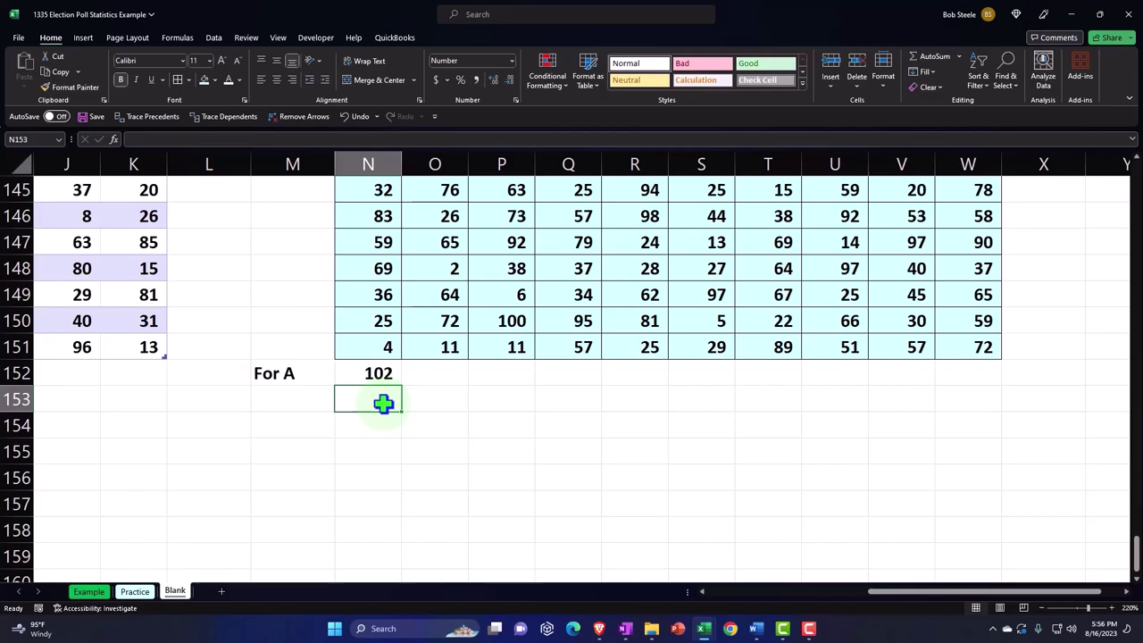
Type the label 'Not A' in M153
key(Left)
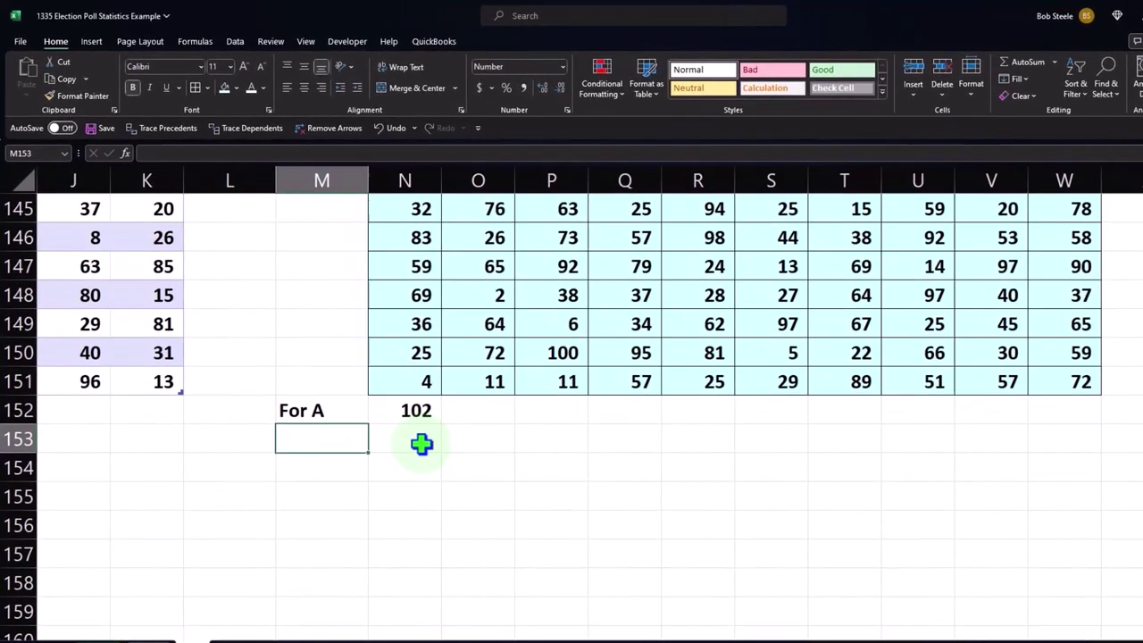
text(NOt)
key(BackSpace)
key(BackSpace)
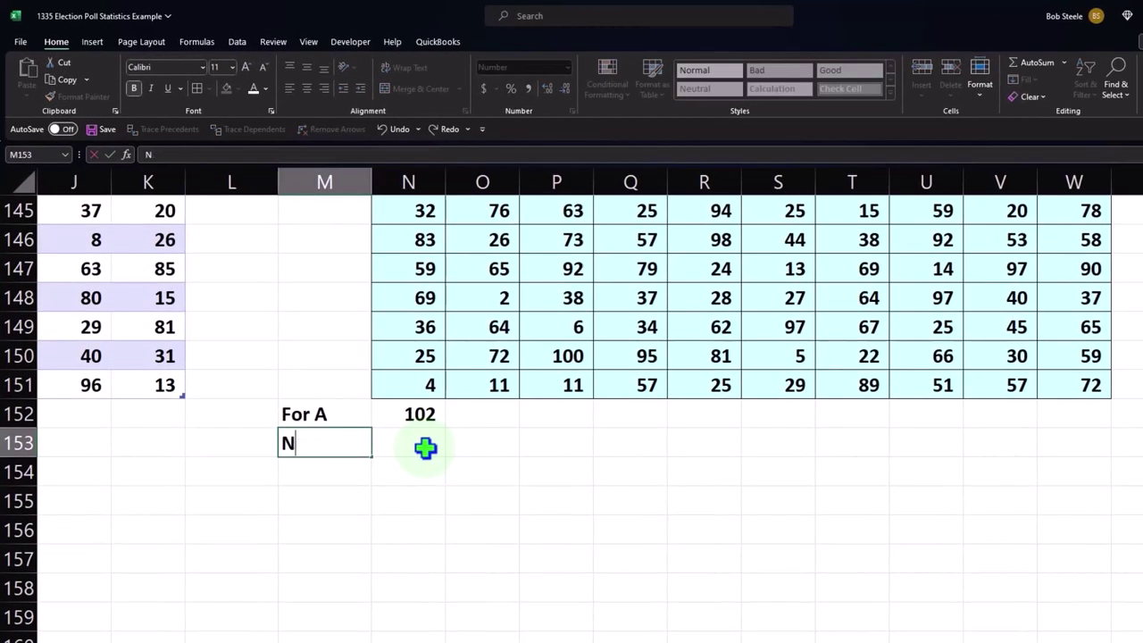
text(ot A)
key(Tab)
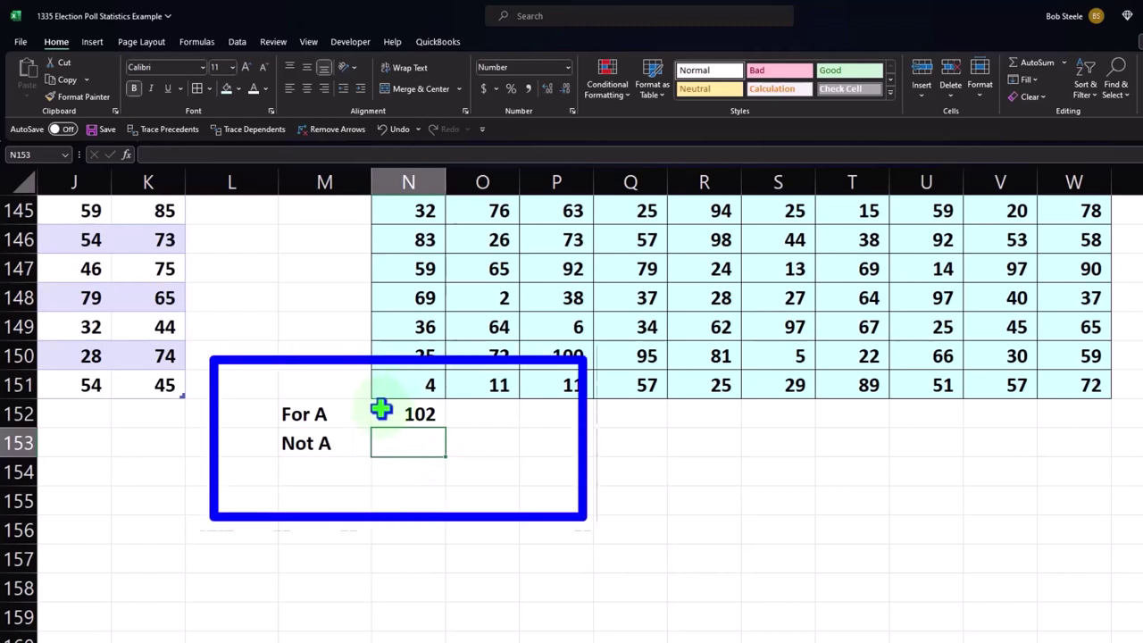
Try =150-N152 in N153, giving 48, then delete it
text(=150)
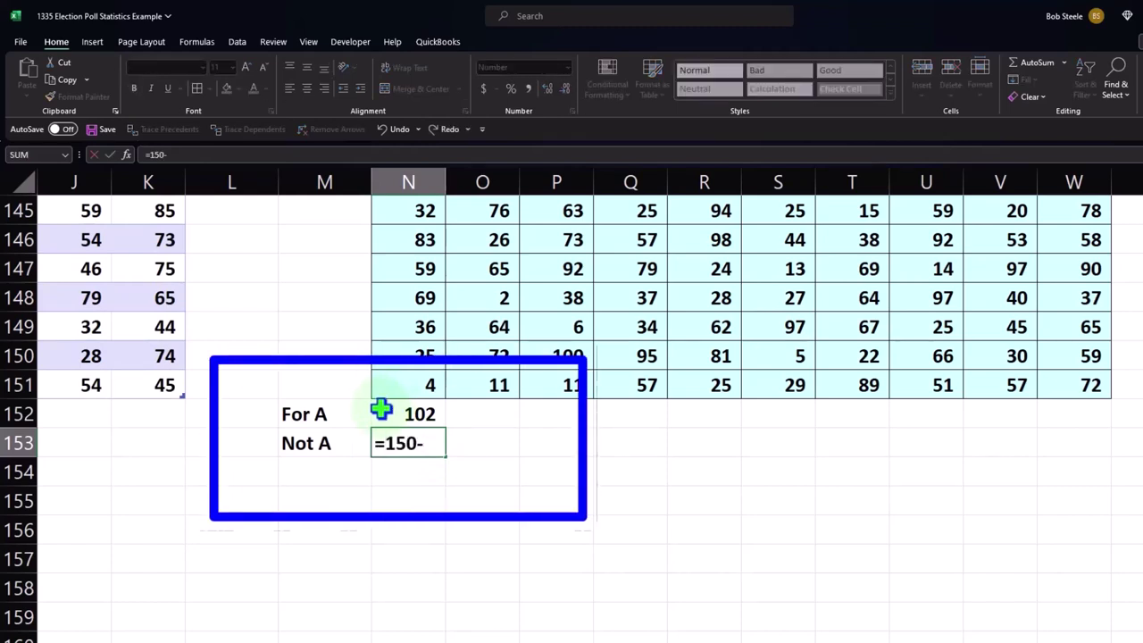
text(-)
click(381, 410)
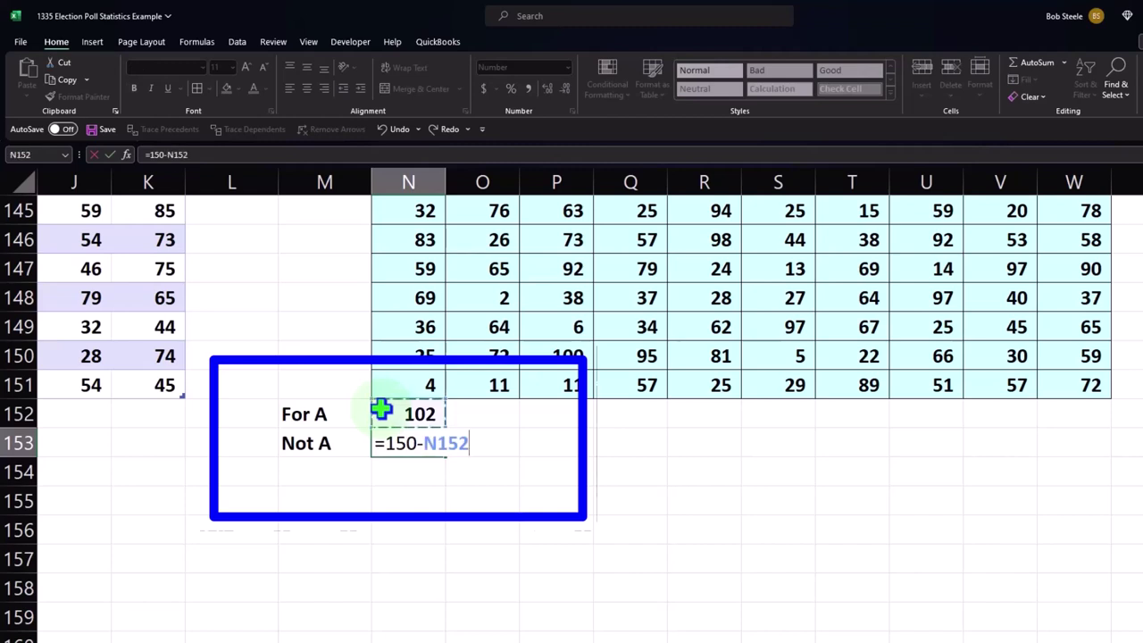
key(Return)
key(Left)
key(Right)
key(Up)
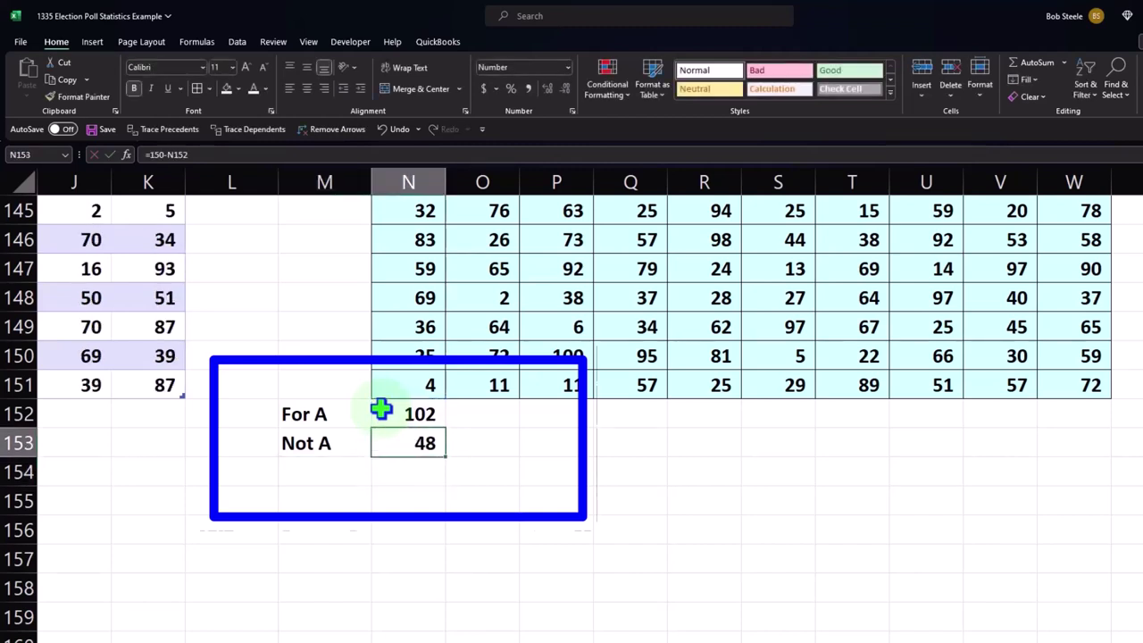
key(Delete)
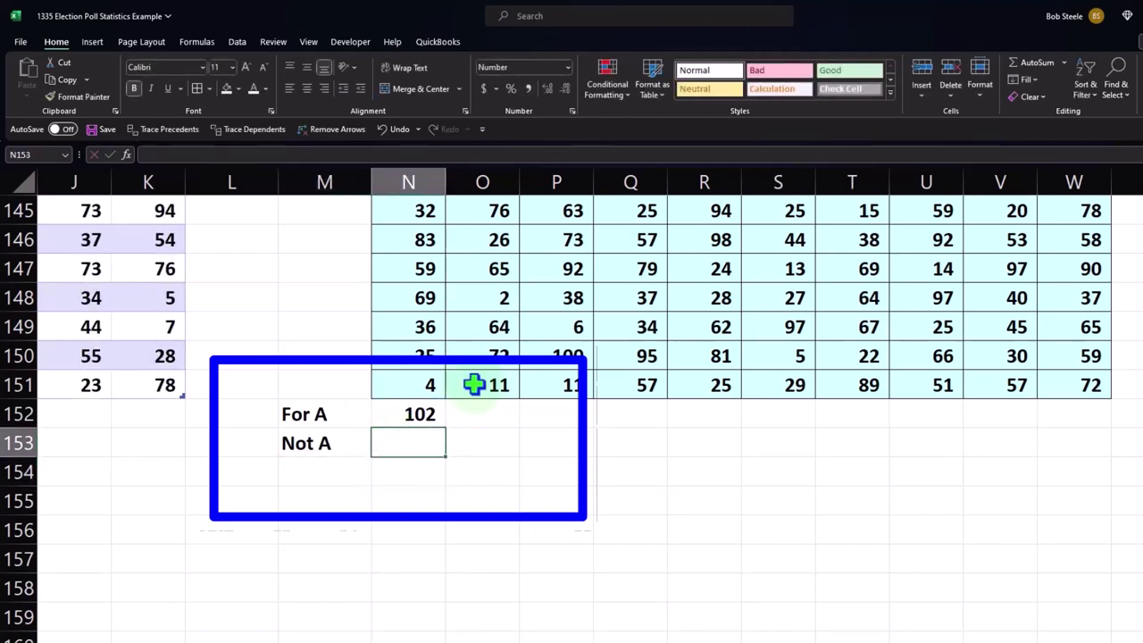
Enter =COUNTIF(N2:N151,">"&60) in N153 for 48, and type 'Total' in M154
text(=)
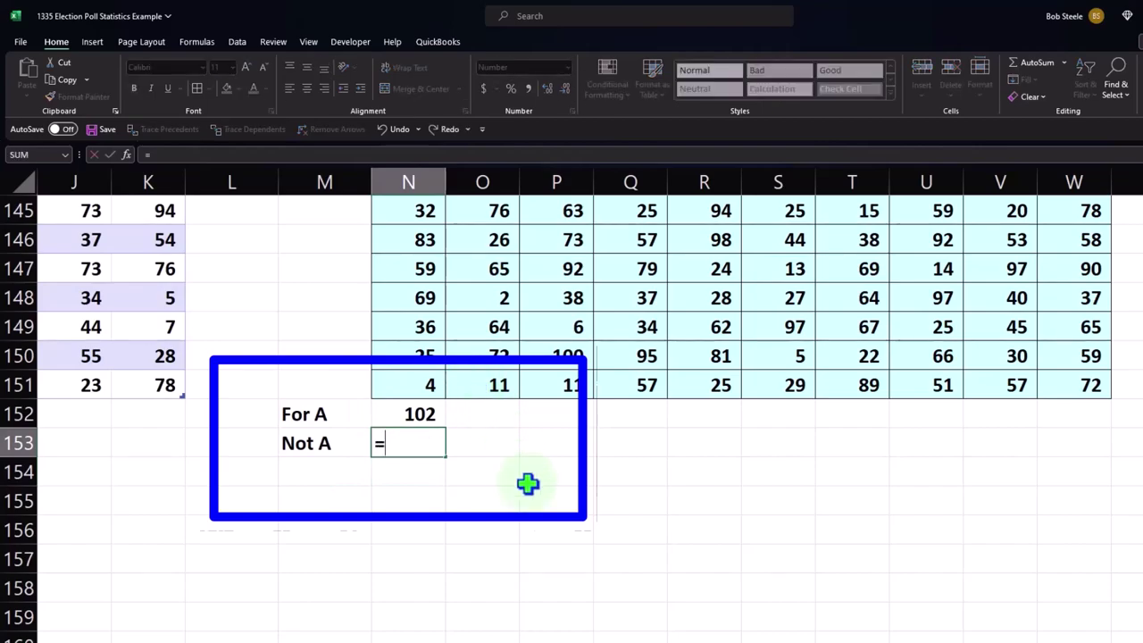
text(cou)
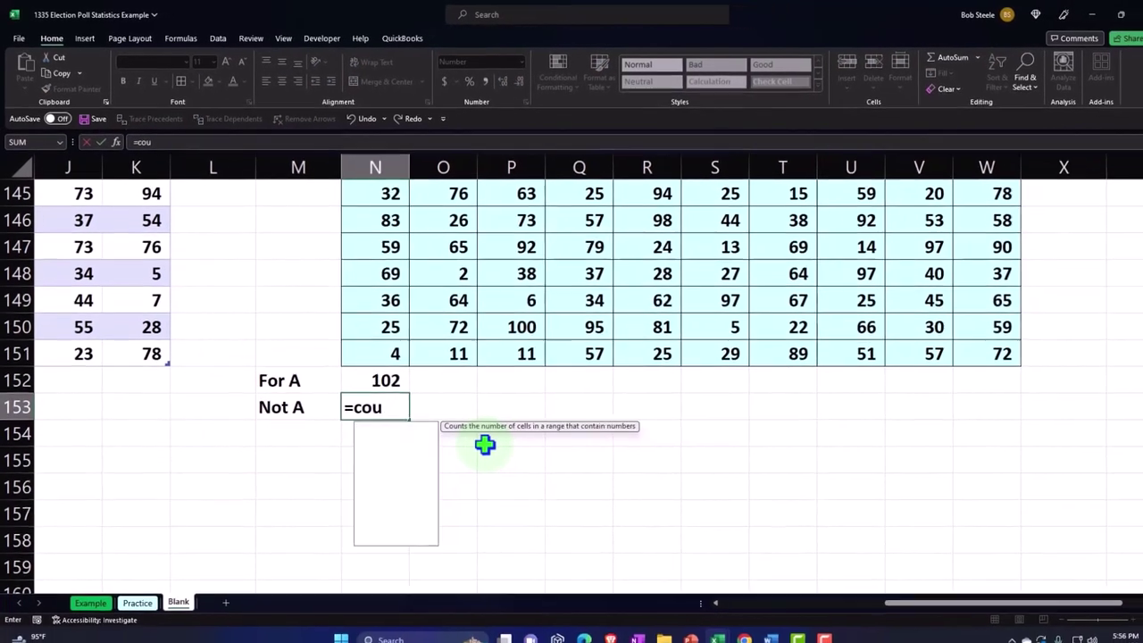
text(ntif)
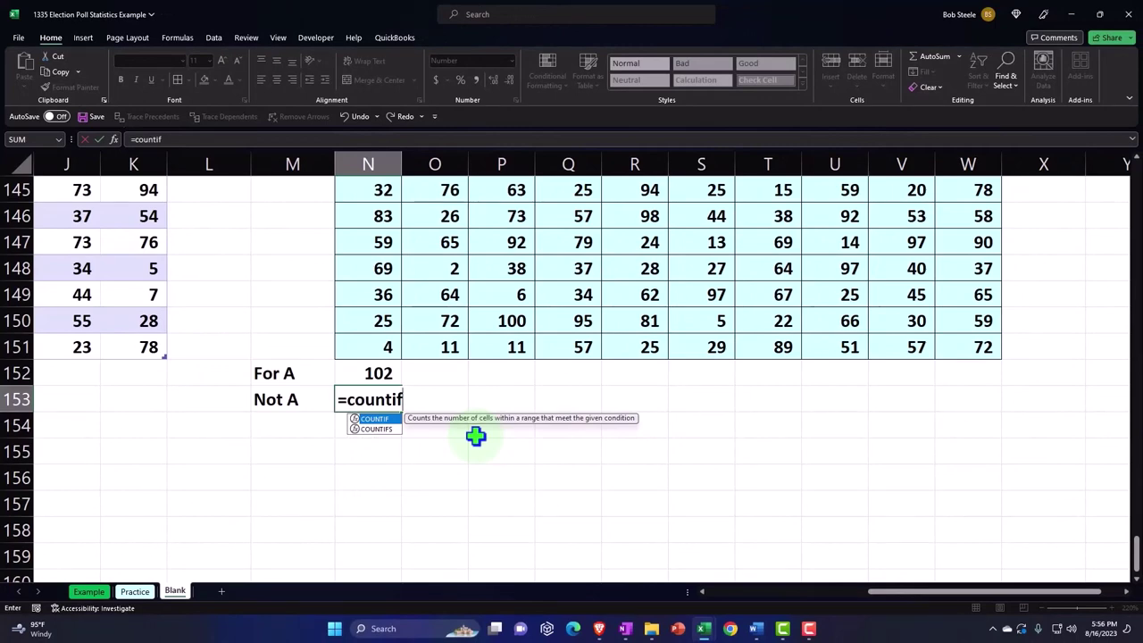
text(()
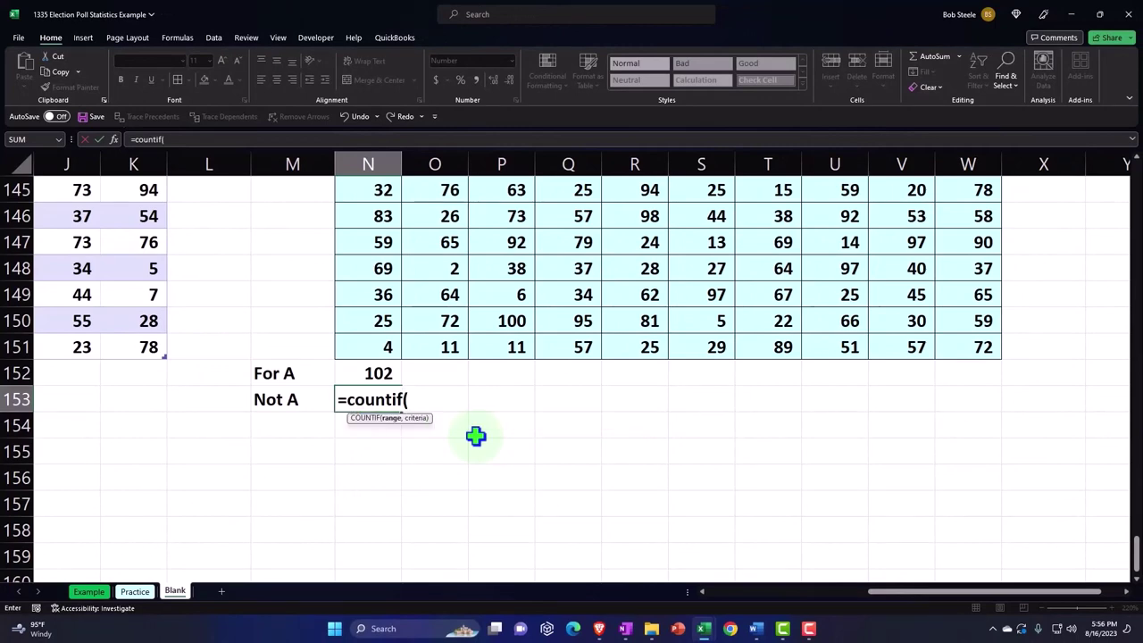
key(Up)
key(Up)
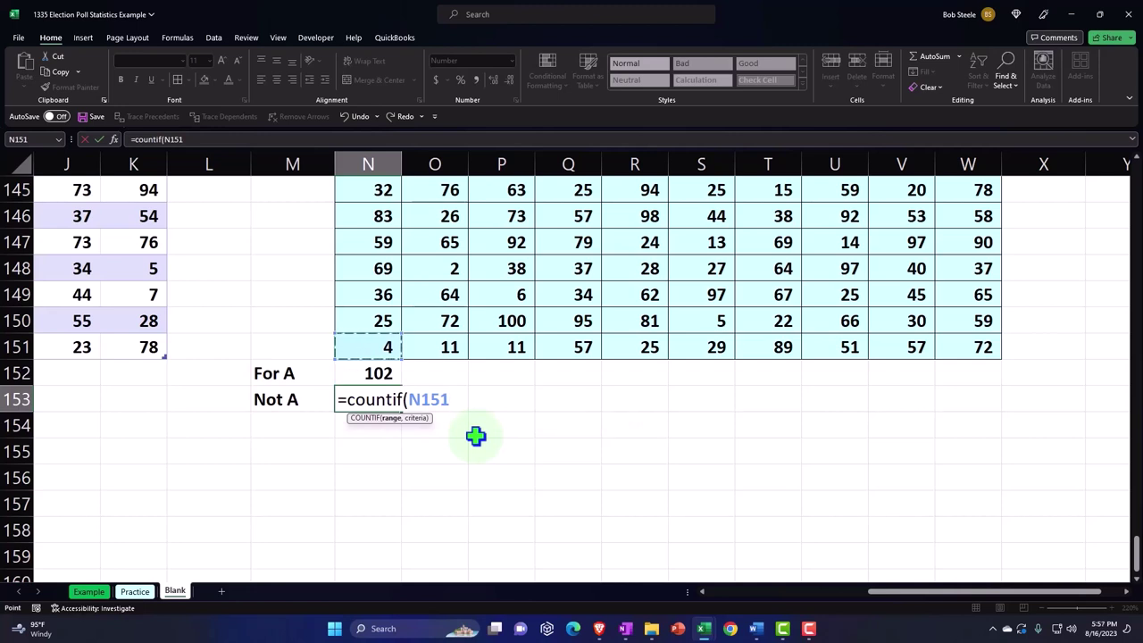
key(ctrl+shift+Up)
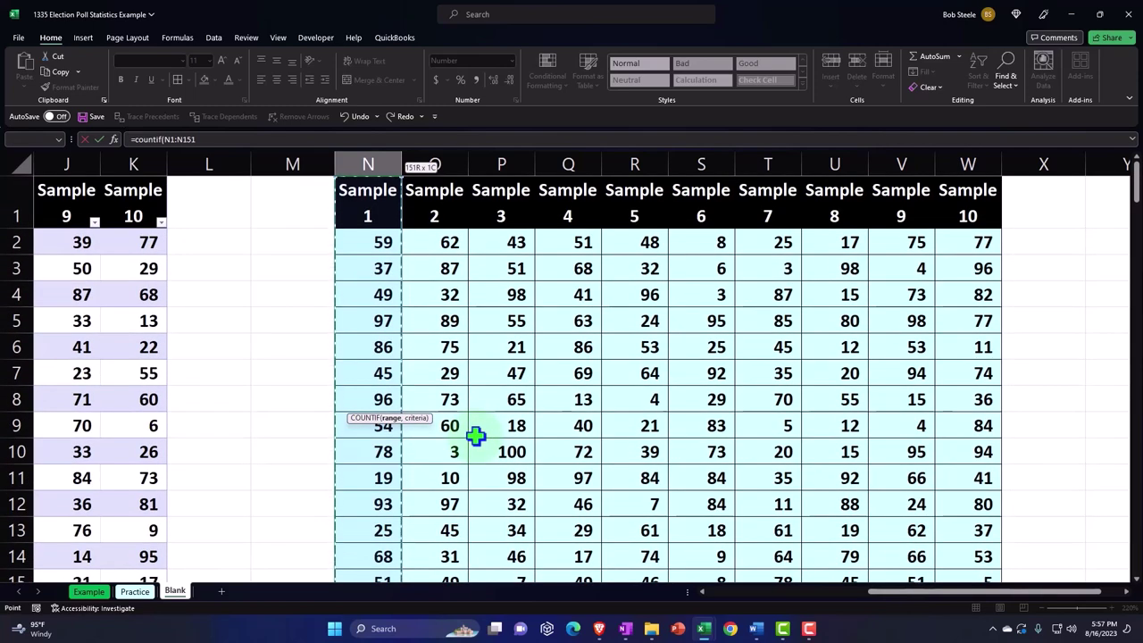
key(shift+Down)
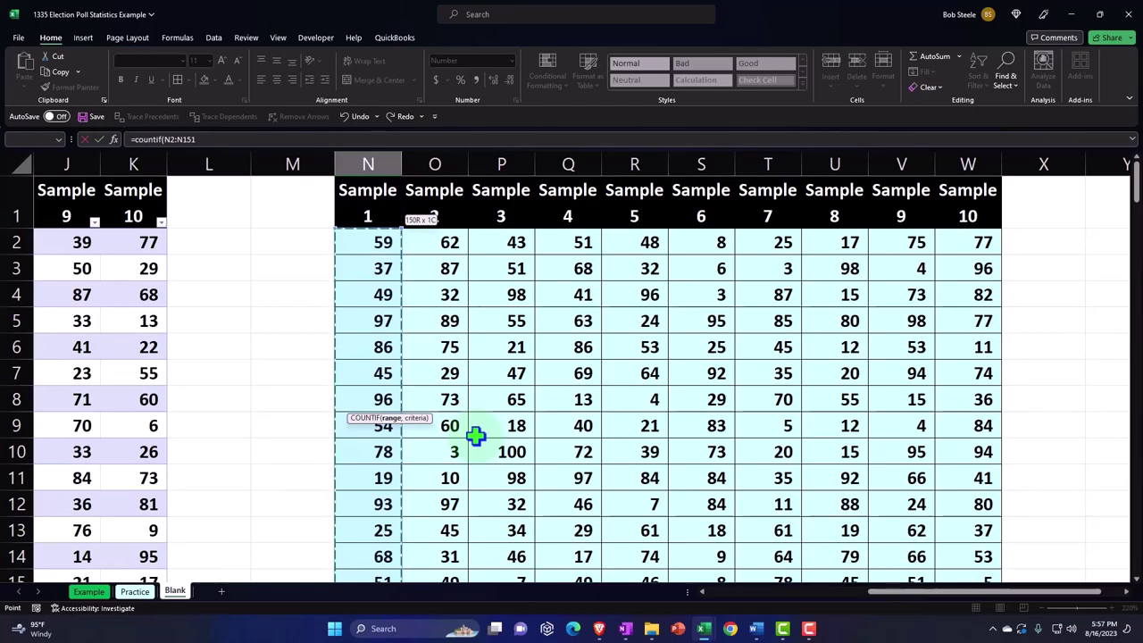
scroll(442, 501, down, 20)
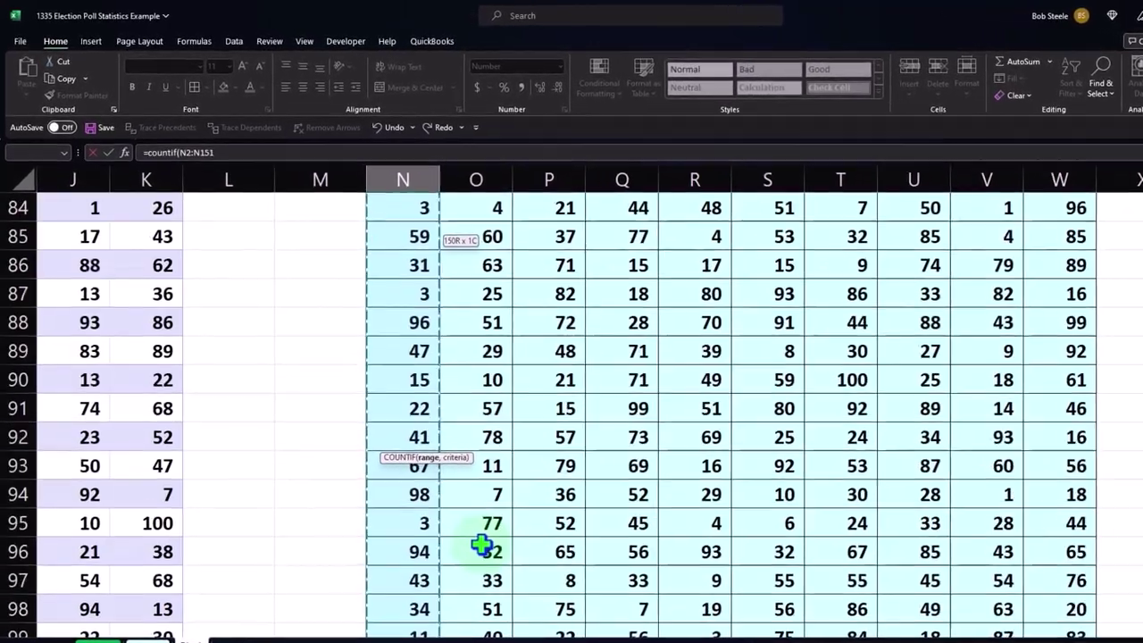
scroll(482, 545, down, 20)
scroll(495, 554, up, 1)
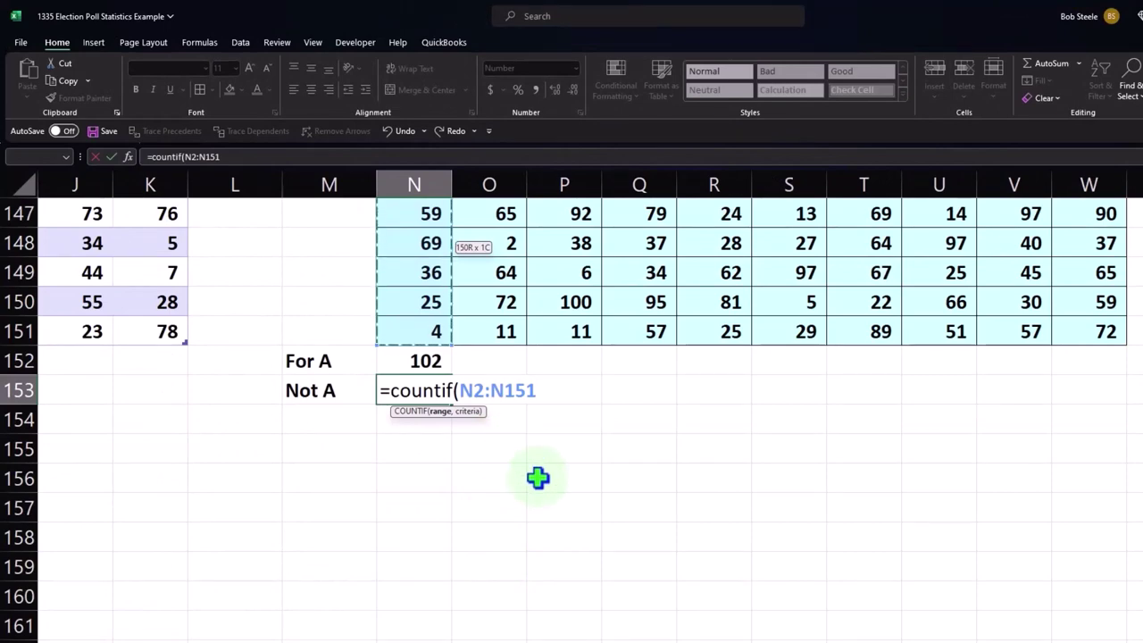
text(,)
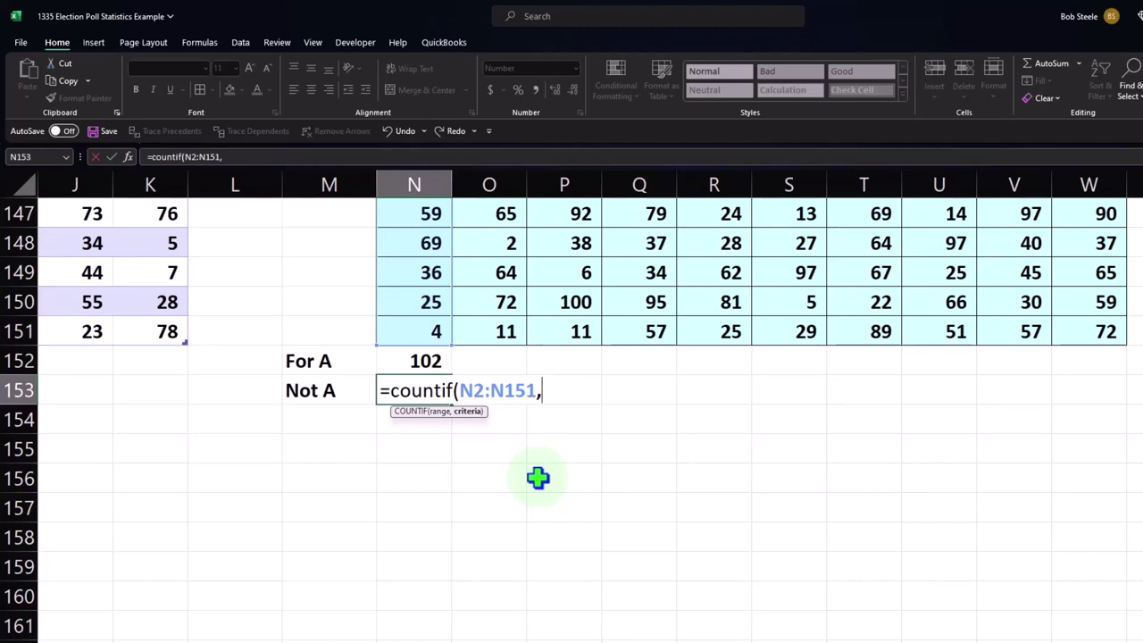
text(")
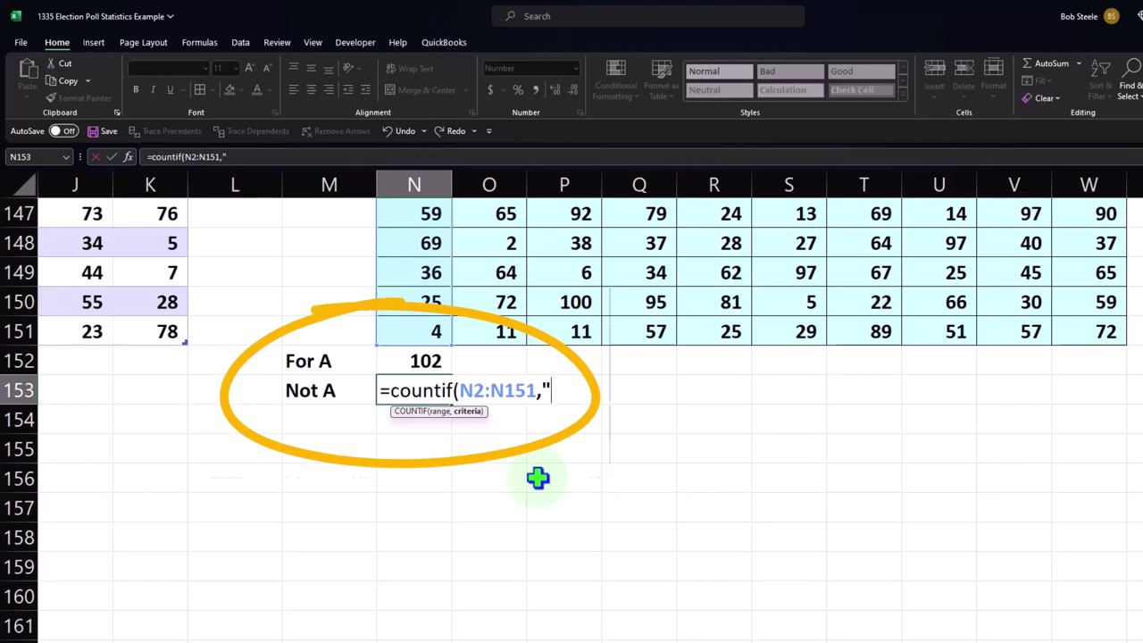
text(>)
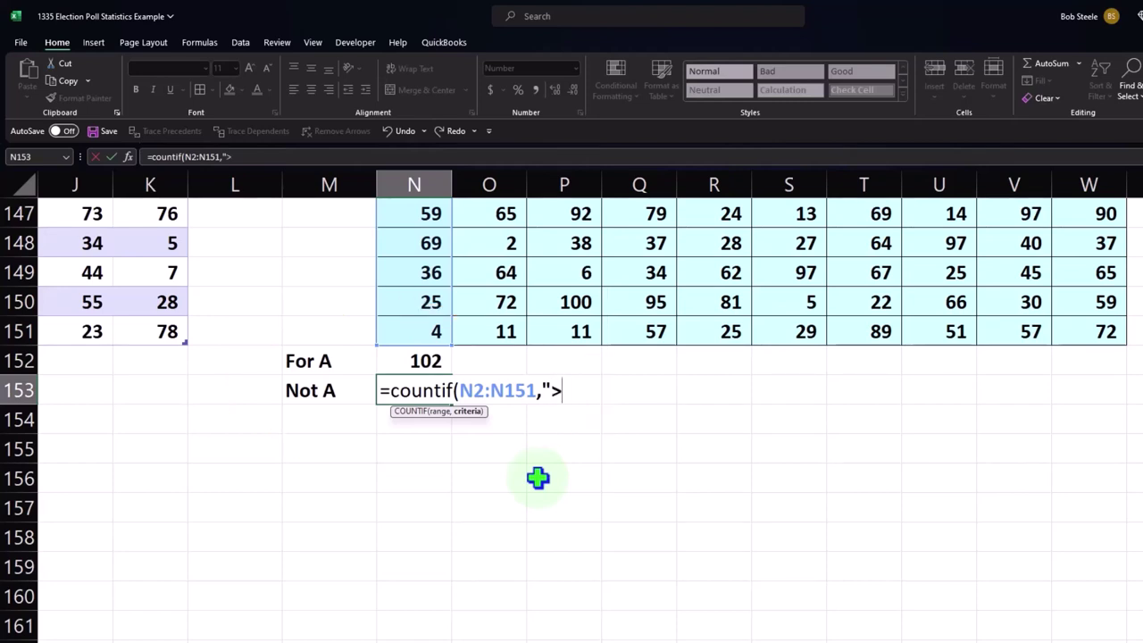
text(")
text(&60)
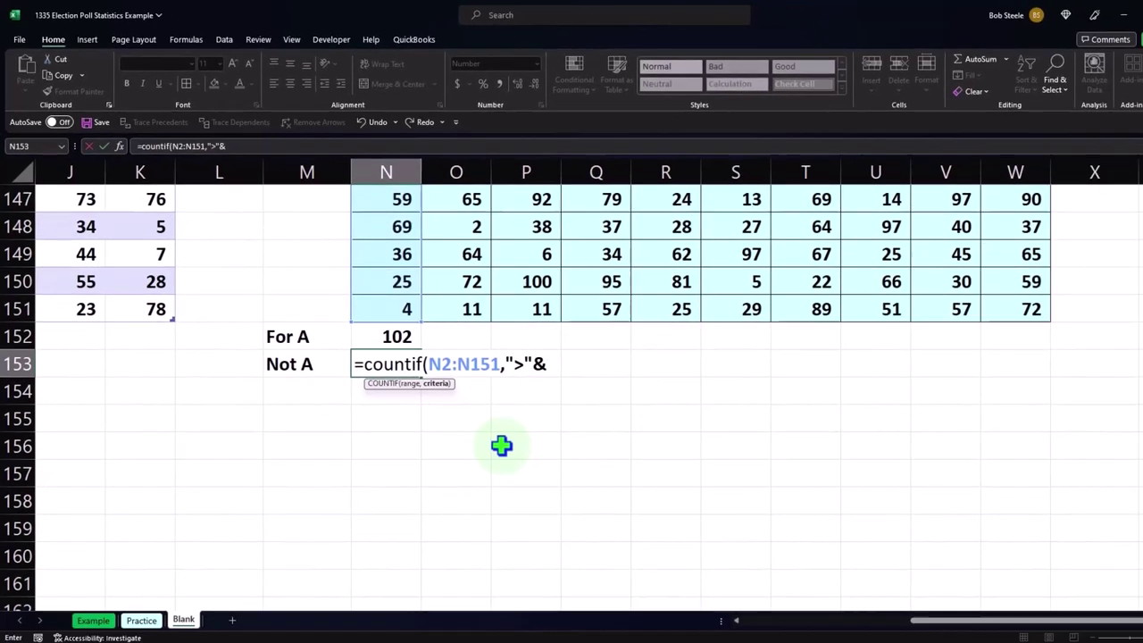
text())
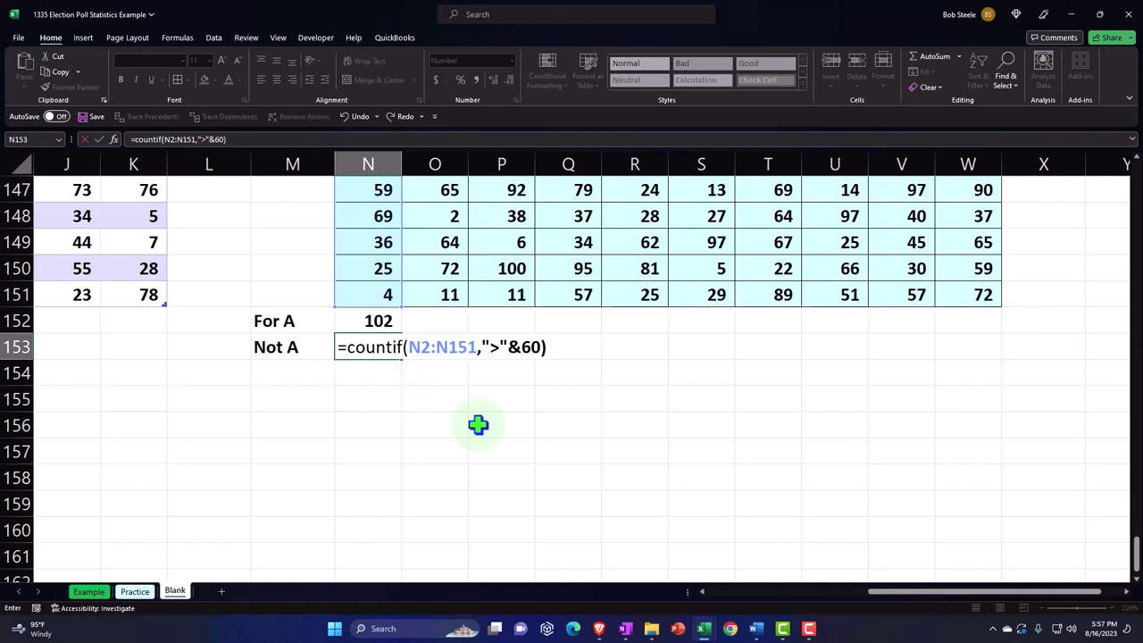
key(Return)
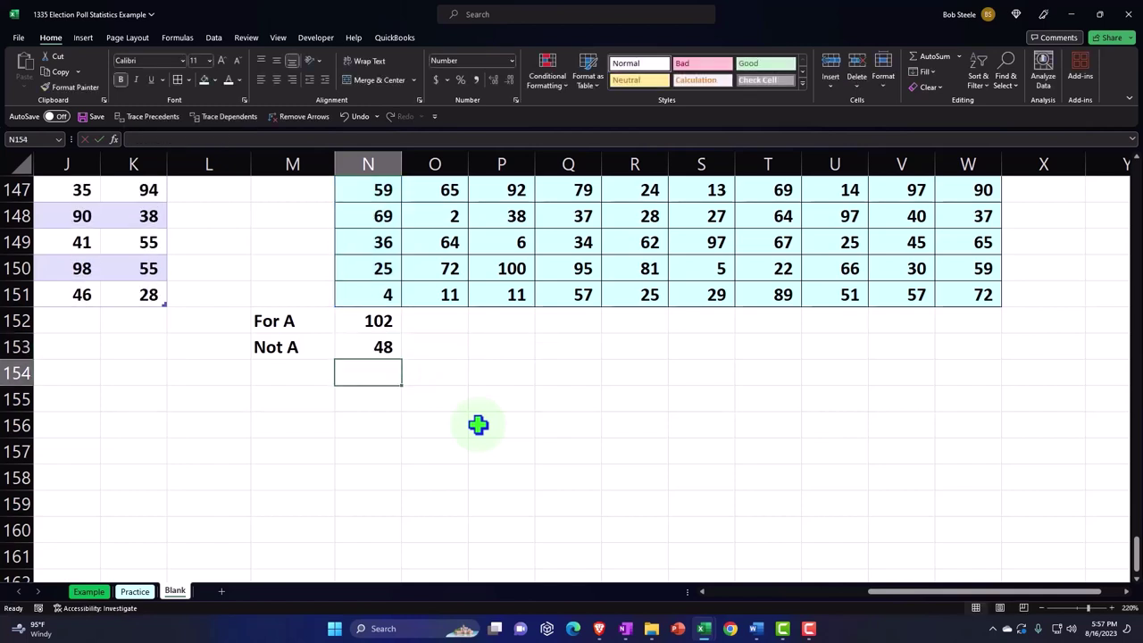
key(Left)
text(Tota)
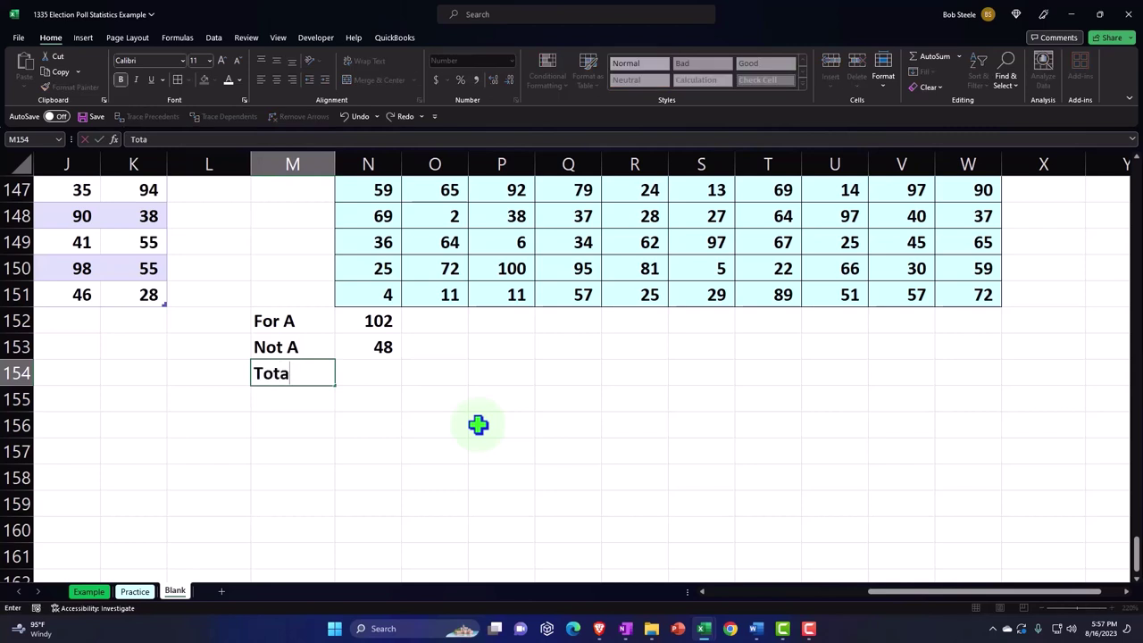
text(l)
key(Tab)
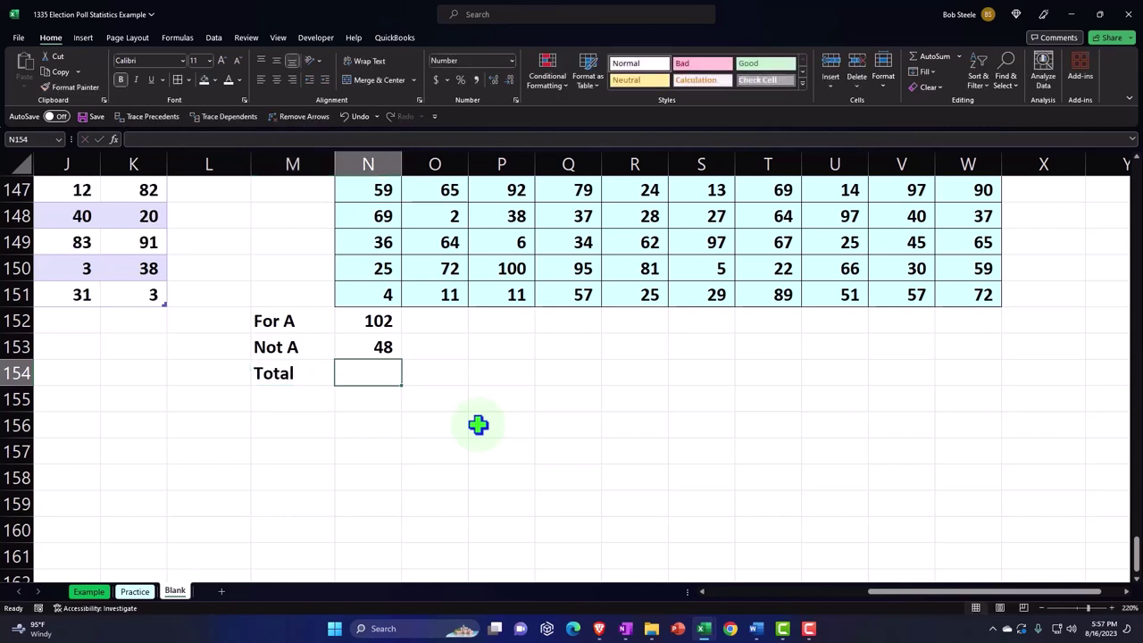
Enter =SUM(N152:N153) in N154 for 150, and underline the 48 in N153
text(=)
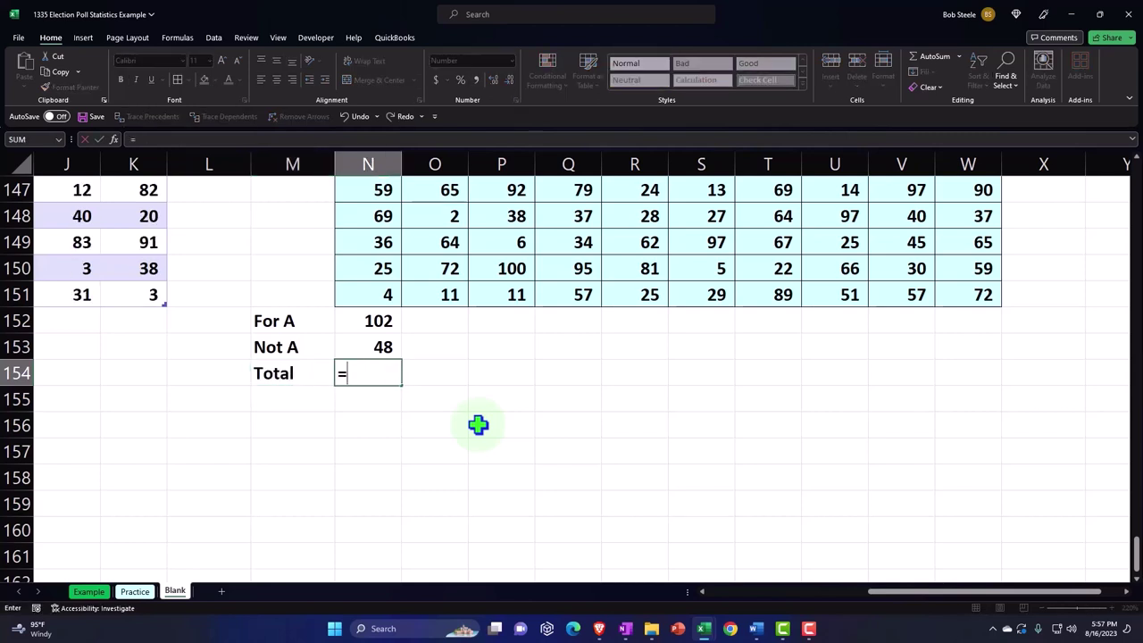
text(sum)
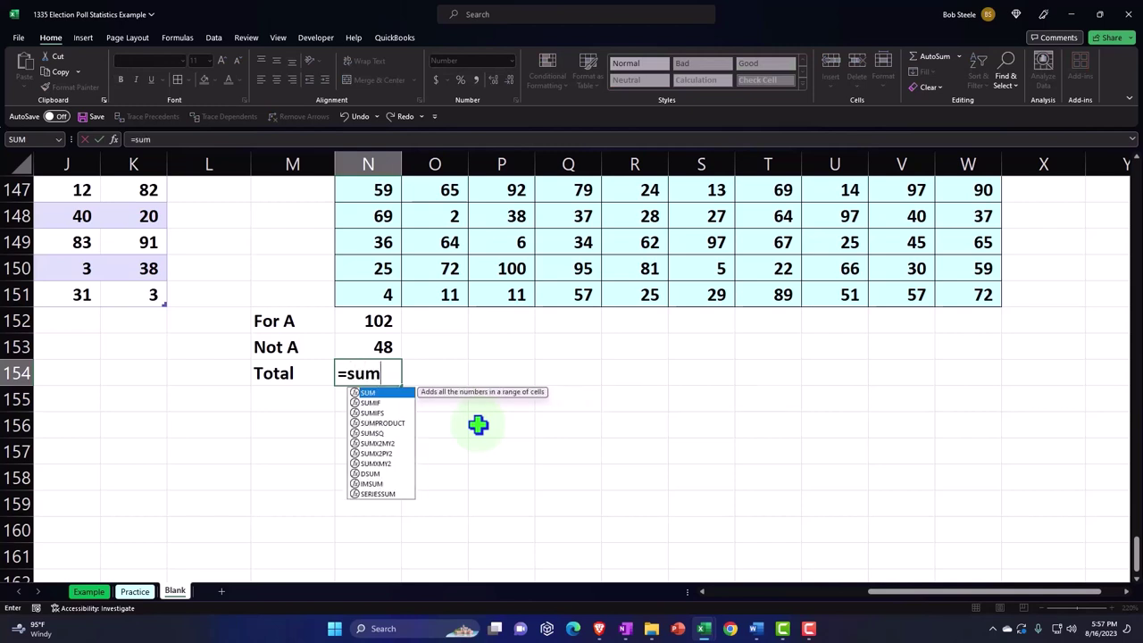
text(()
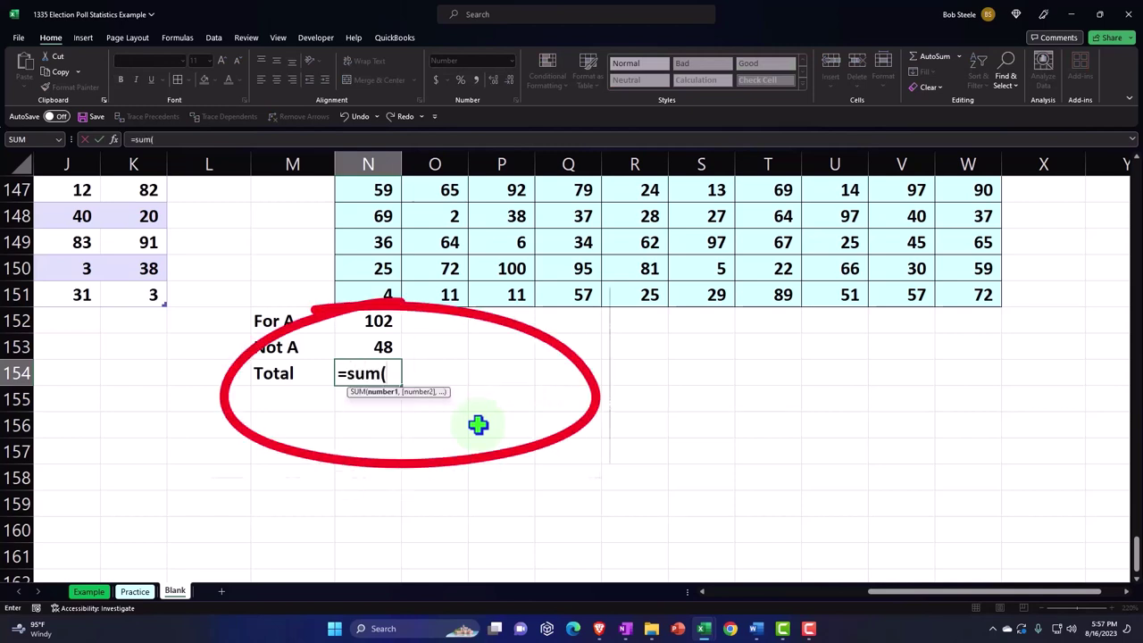
key(Up)
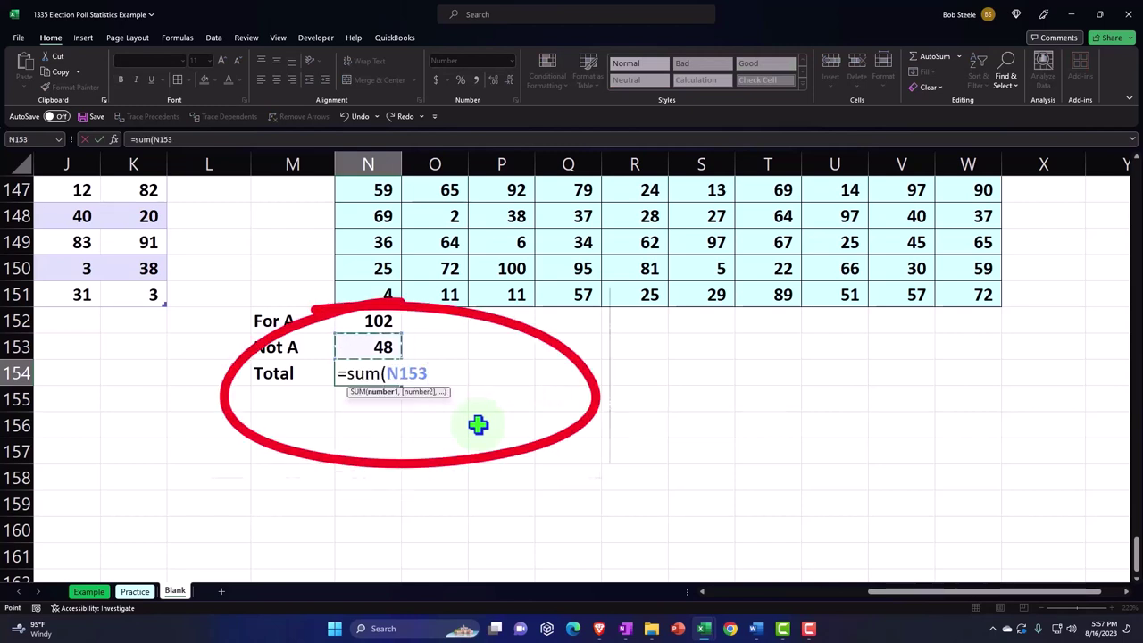
key(shift+Up)
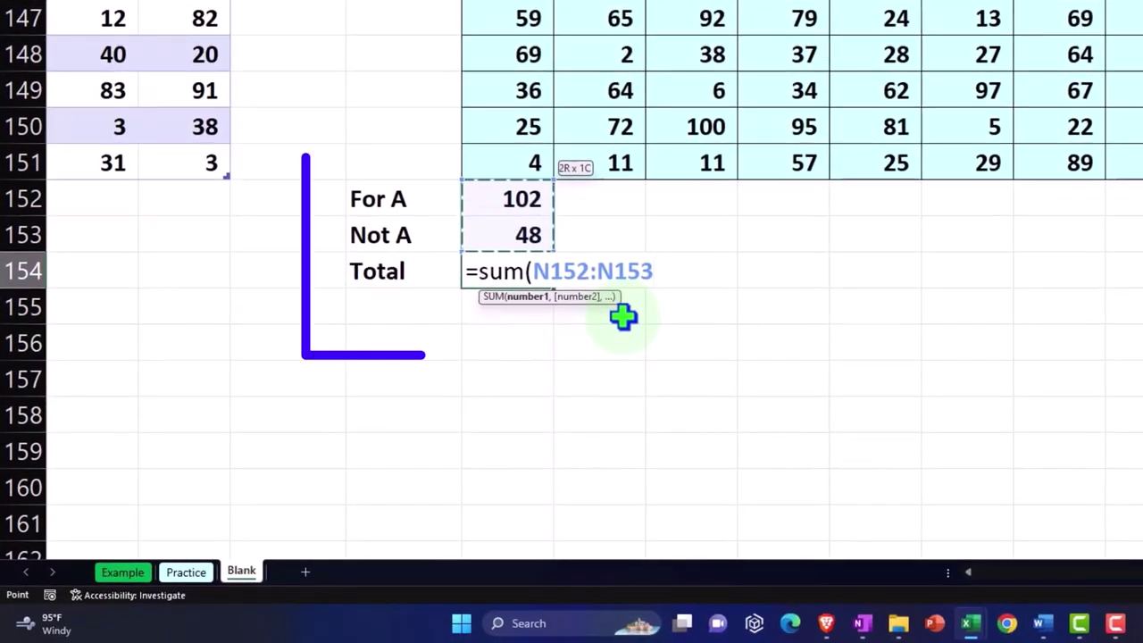
key(Return)
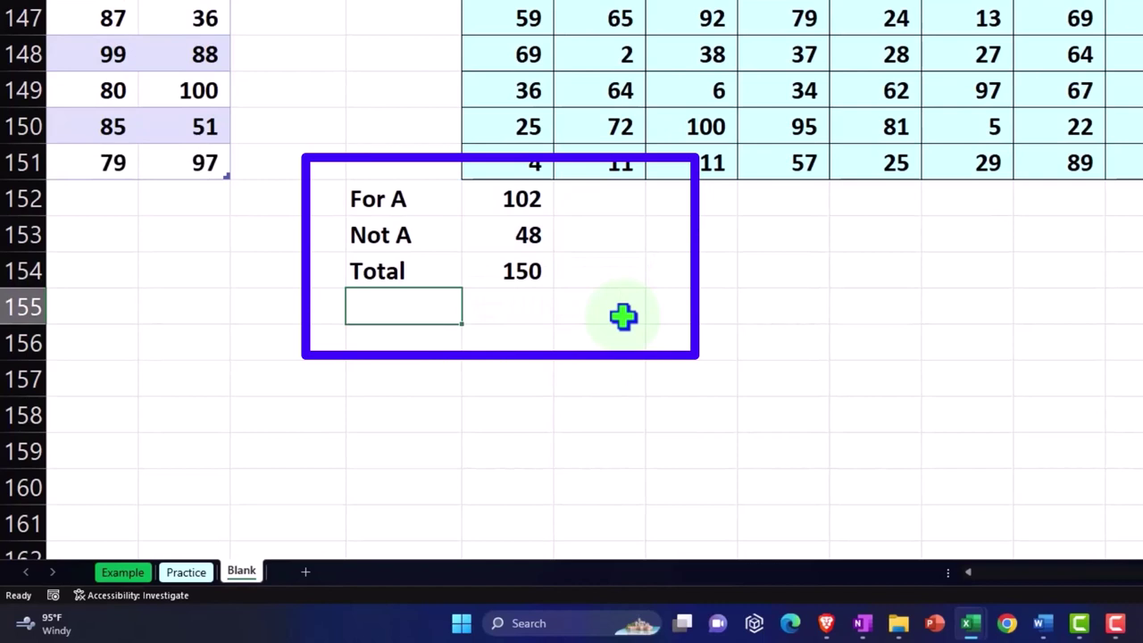
key(Up)
key(Right)
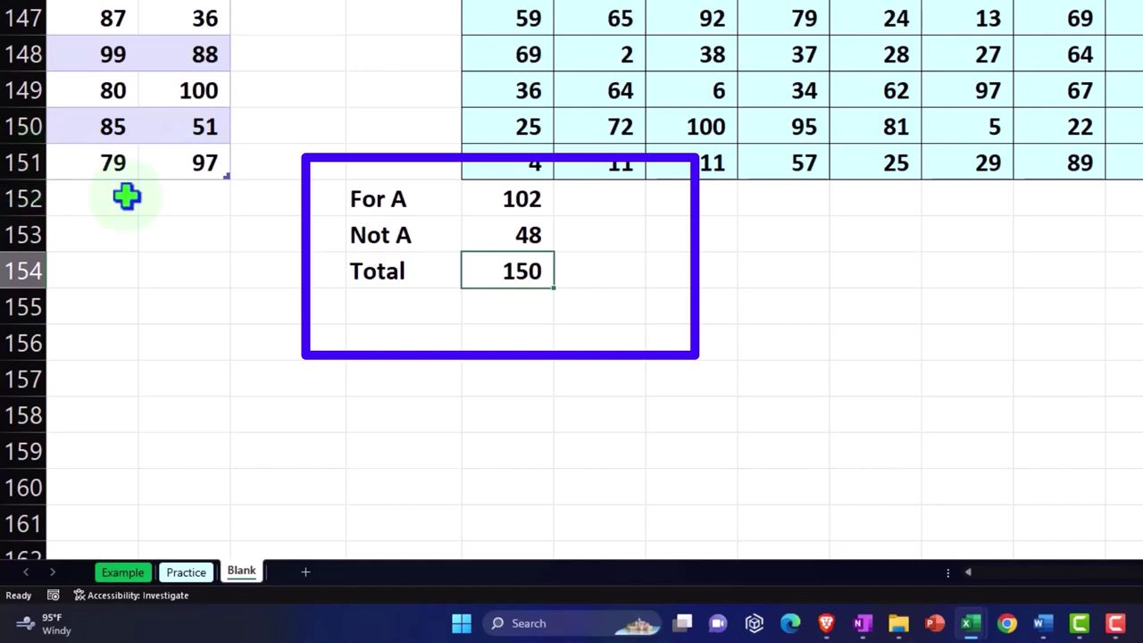
click(513, 245)
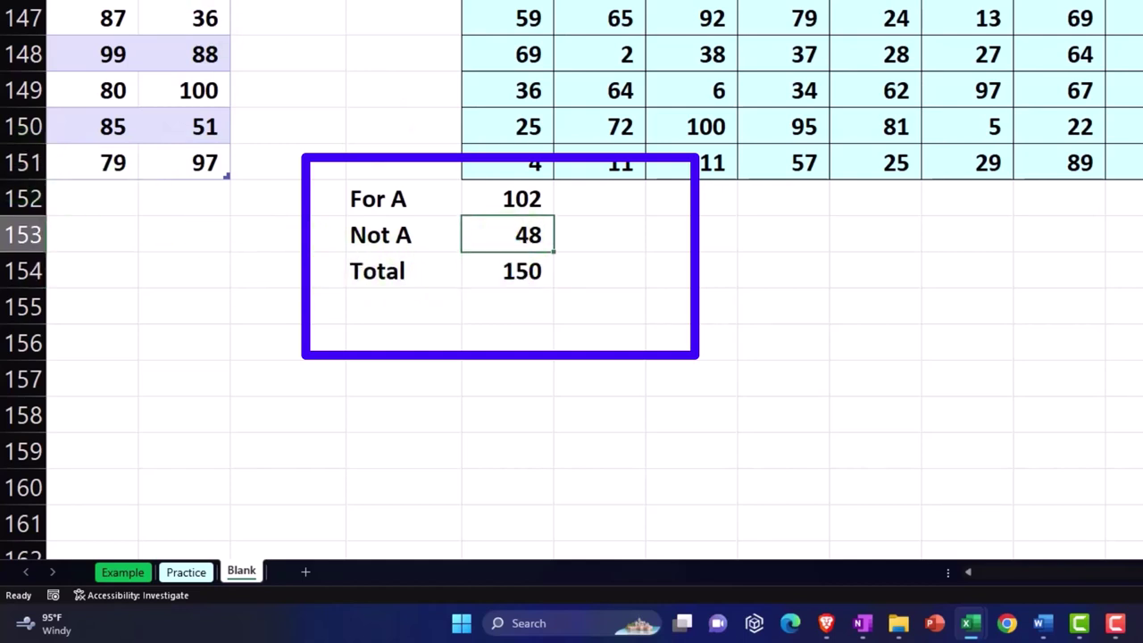
key(ctrl+u)
Type the label '% A' in M155 below Total
key(Down)
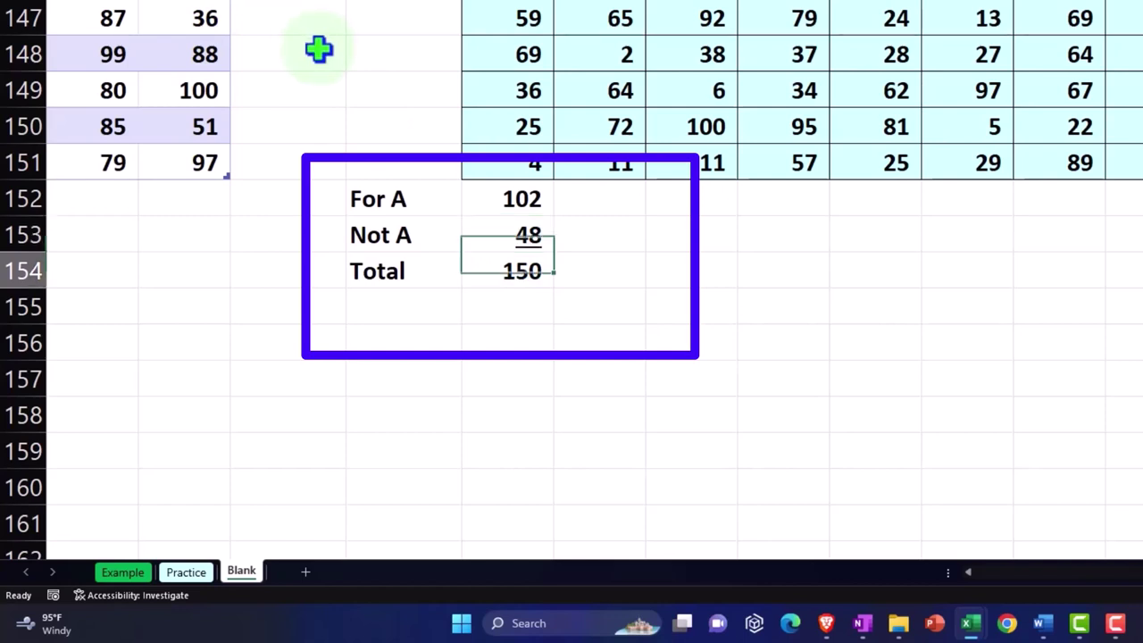
key(Down)
key(Left)
text(P)
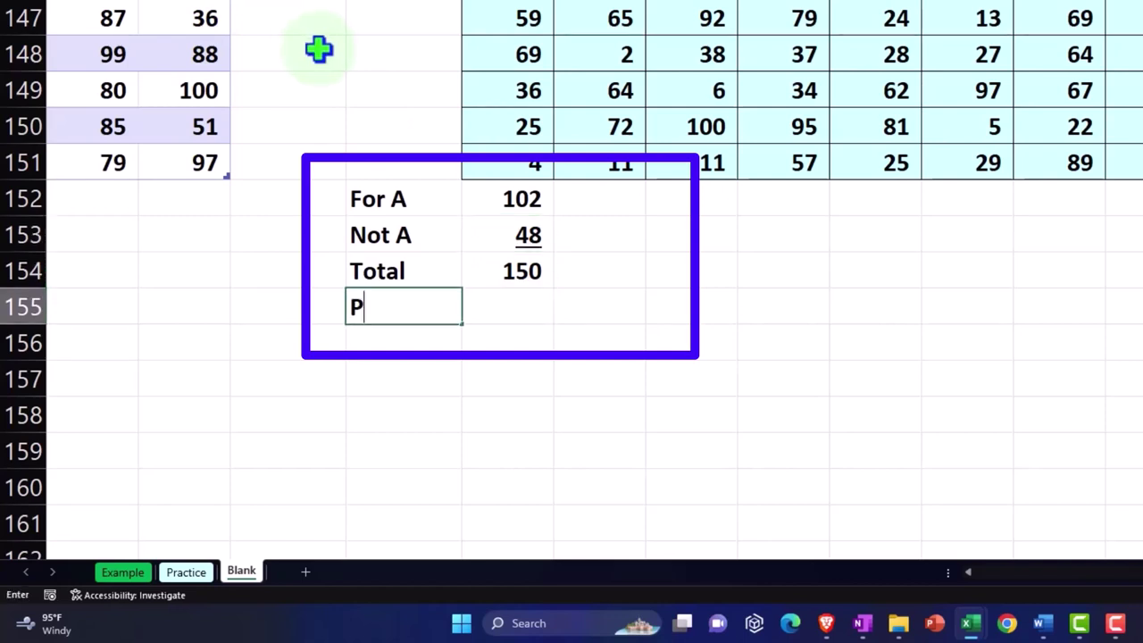
key(BackSpace)
text(% A)
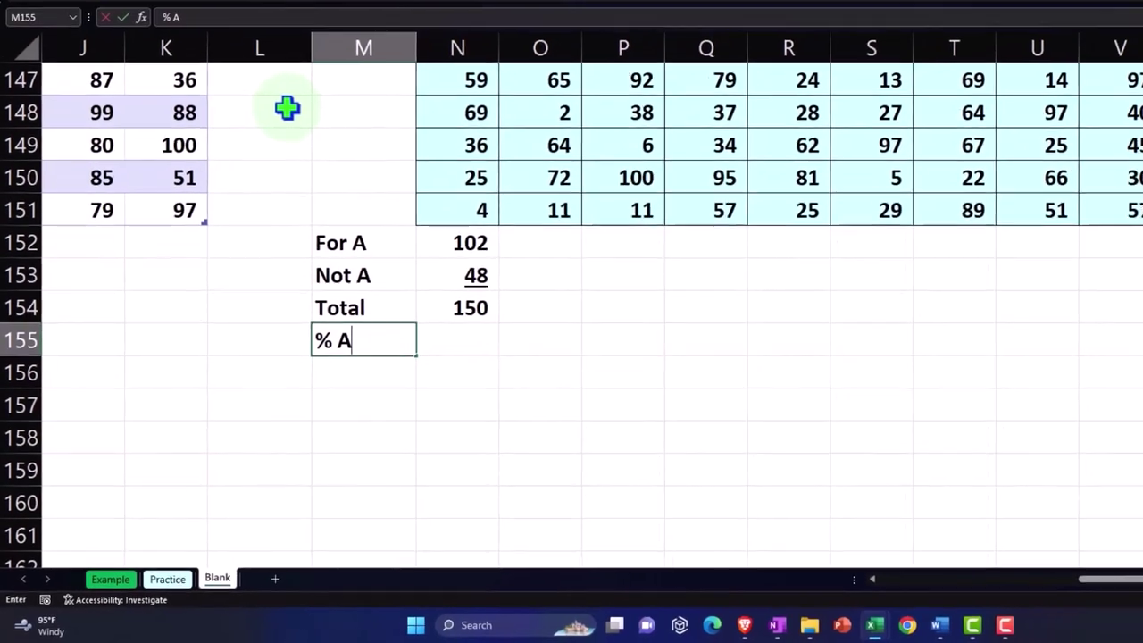
key(Tab)
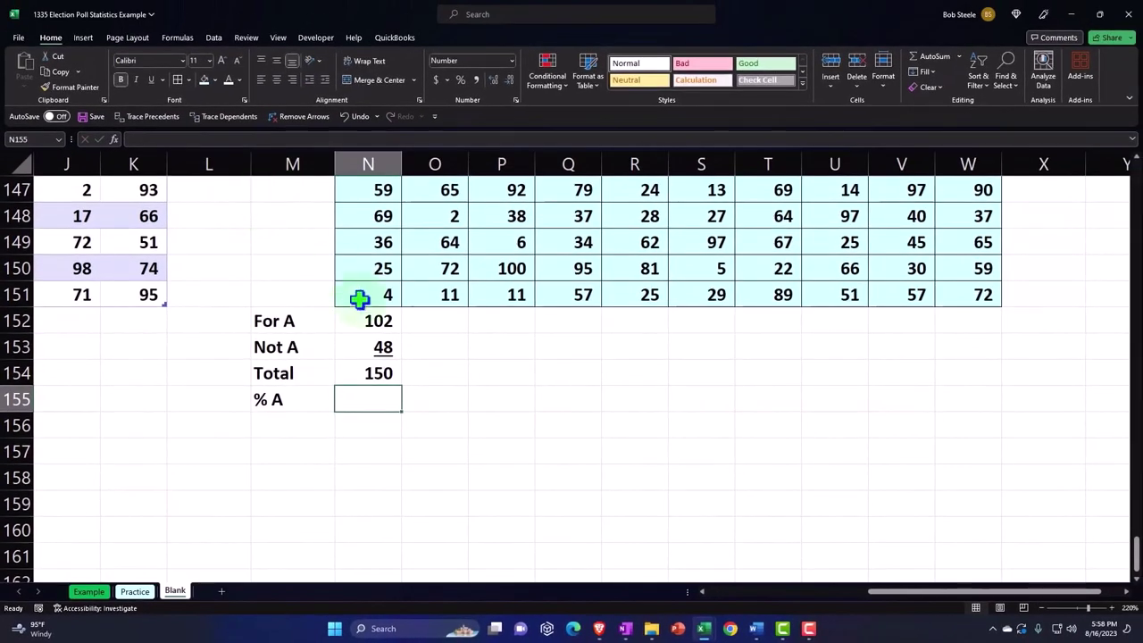
Enter =N152/N154 in N155 to compute the share of For A
click(370, 326)
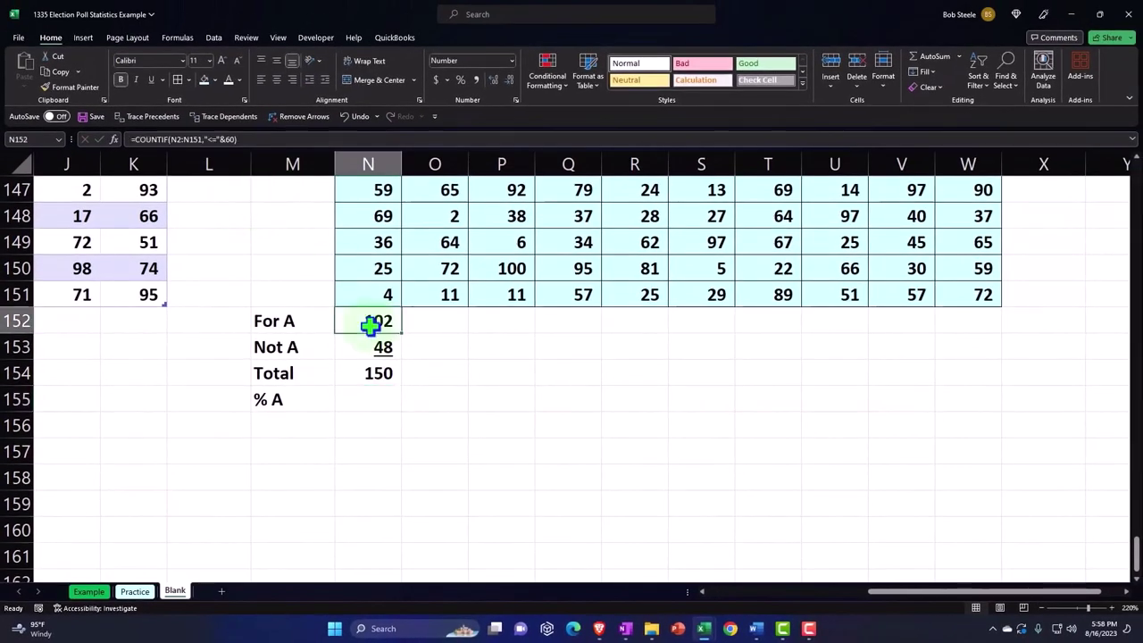
key(Down)
key(Down)
key(Down)
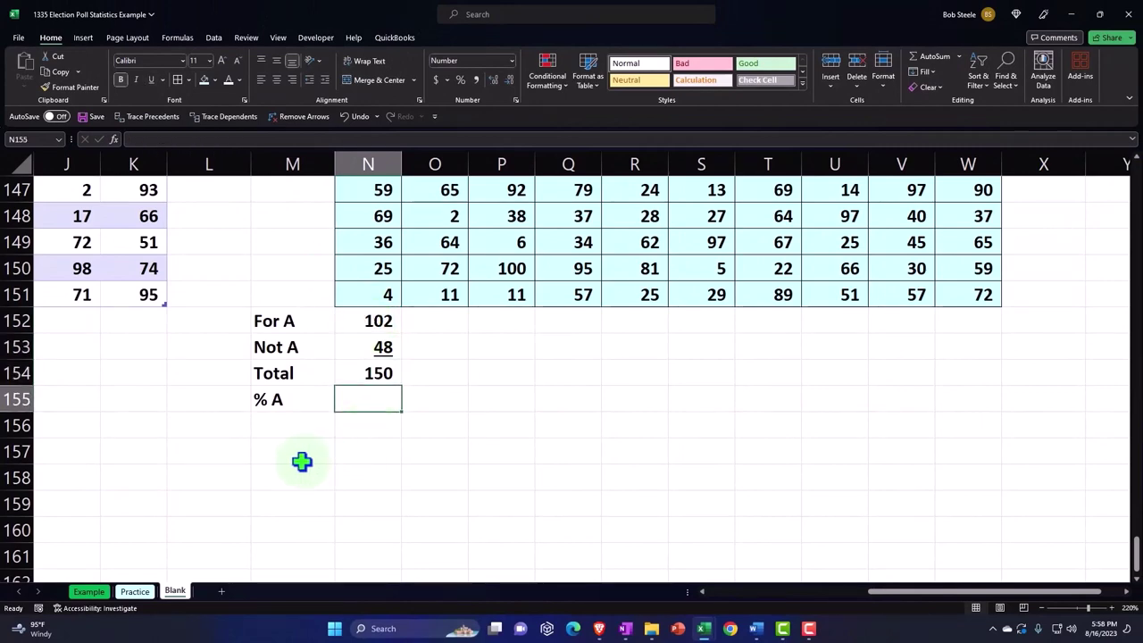
text(=)
key(Up)
key(Up)
key(Up)
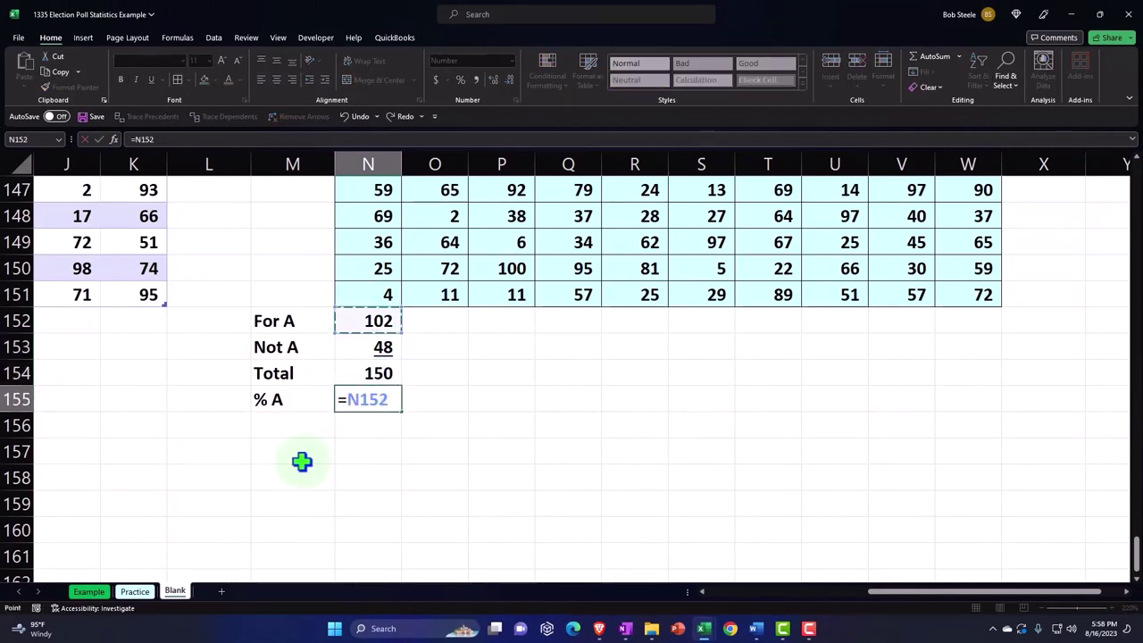
text(/)
key(Up)
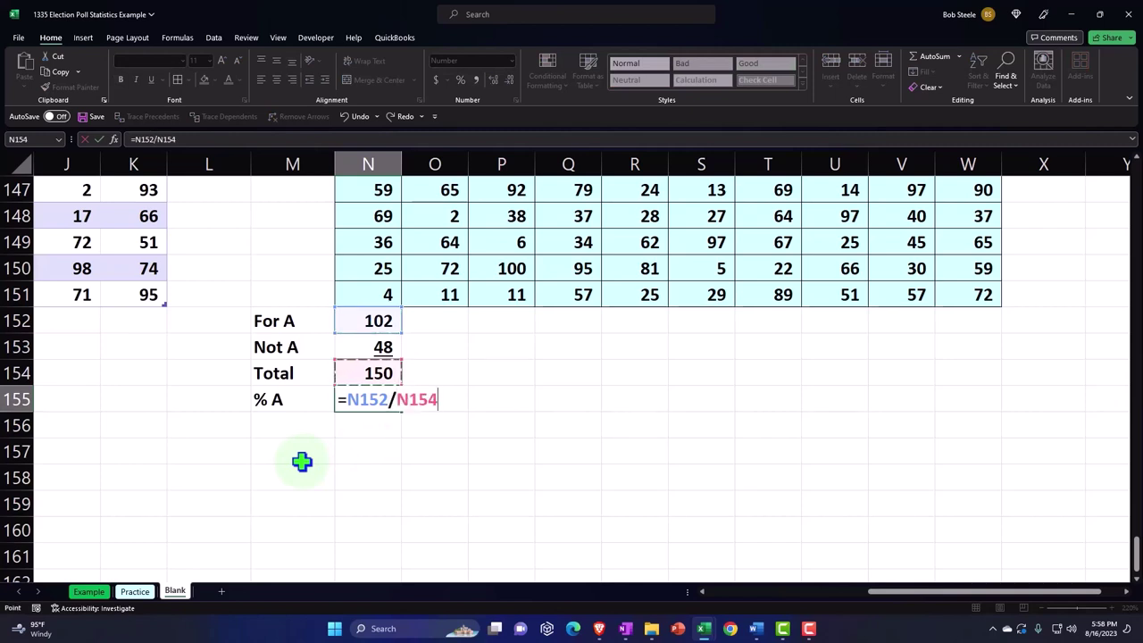
key(Return)
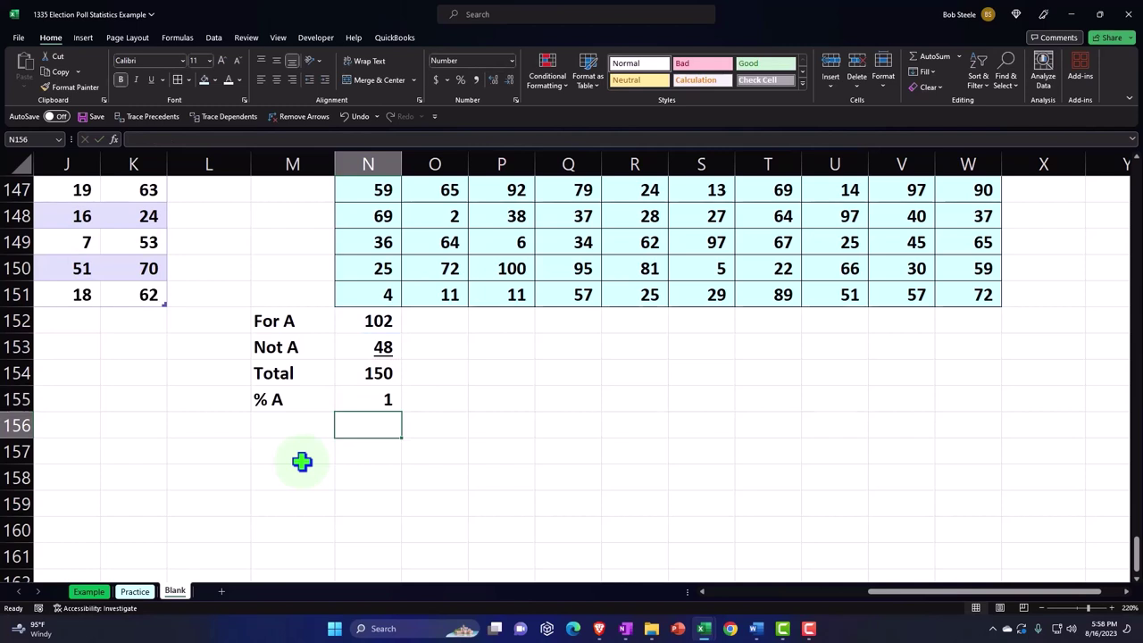
key(Up)
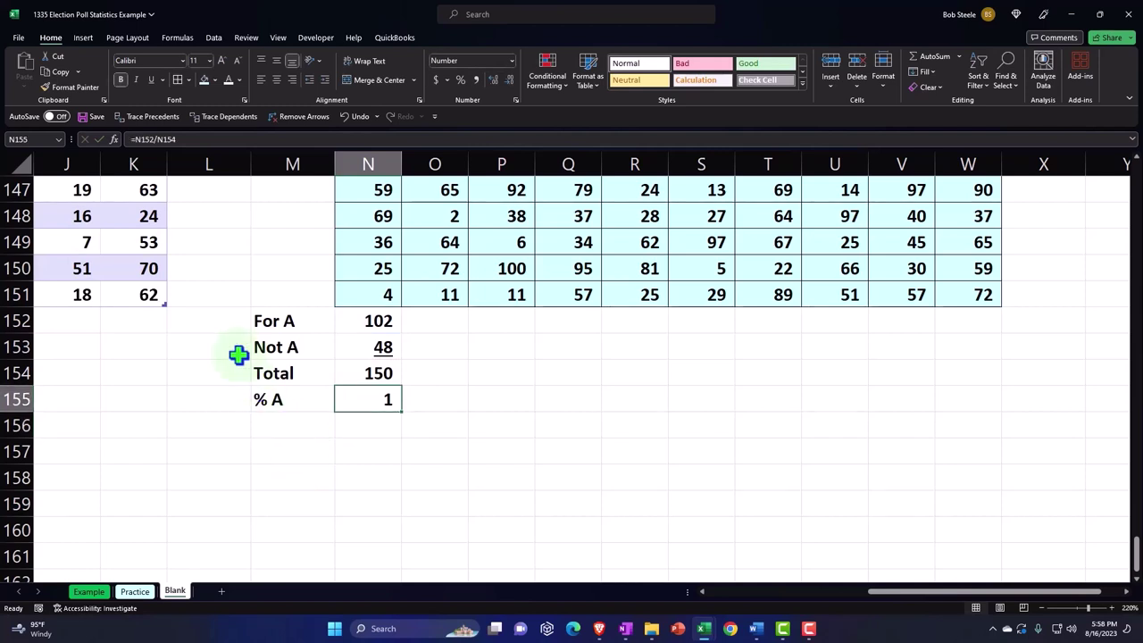
Format N155 as a whole-number percentage, showing 68%
mouse_move(62, 8)
mouse_down()
mouse_move(18, 19)
mouse_move(103, 72)
mouse_up()
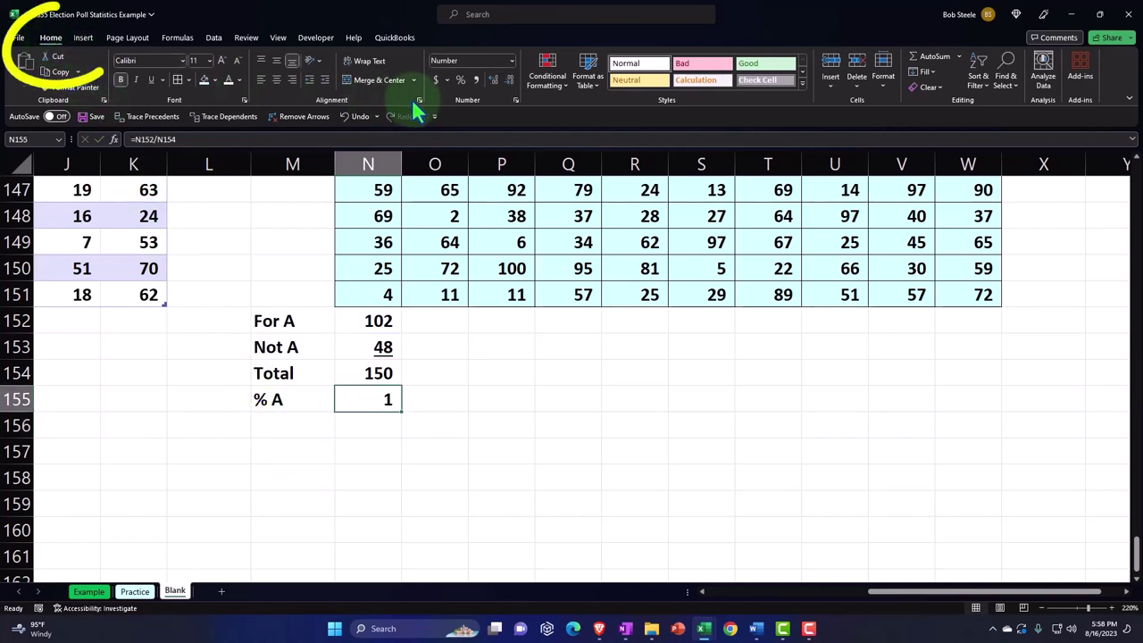
click(460, 80)
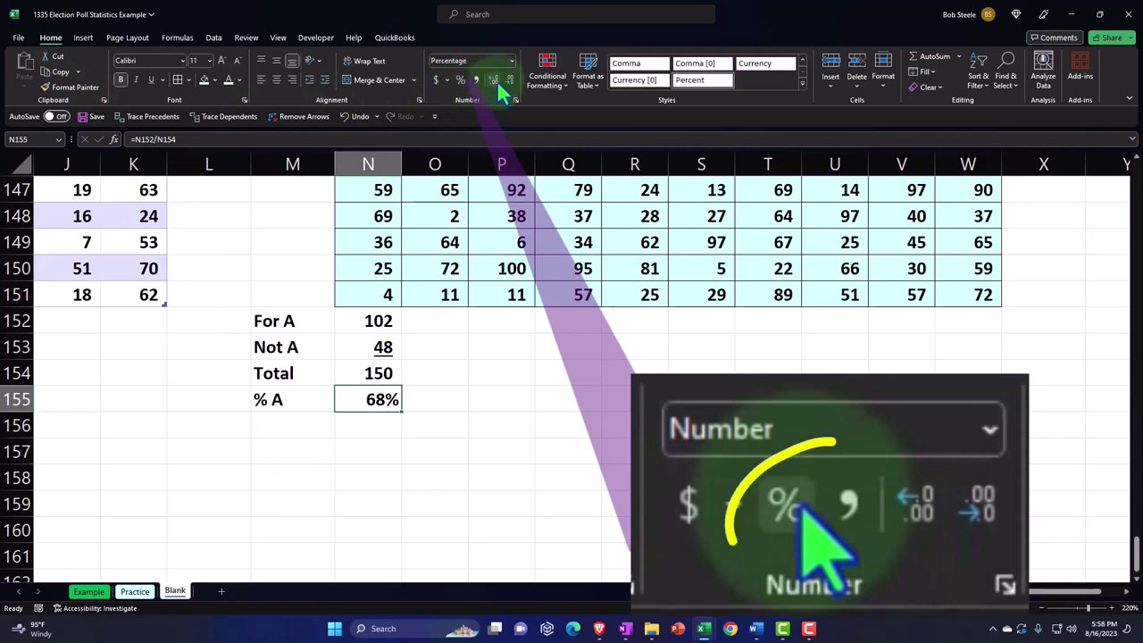
click(496, 80)
click(497, 80)
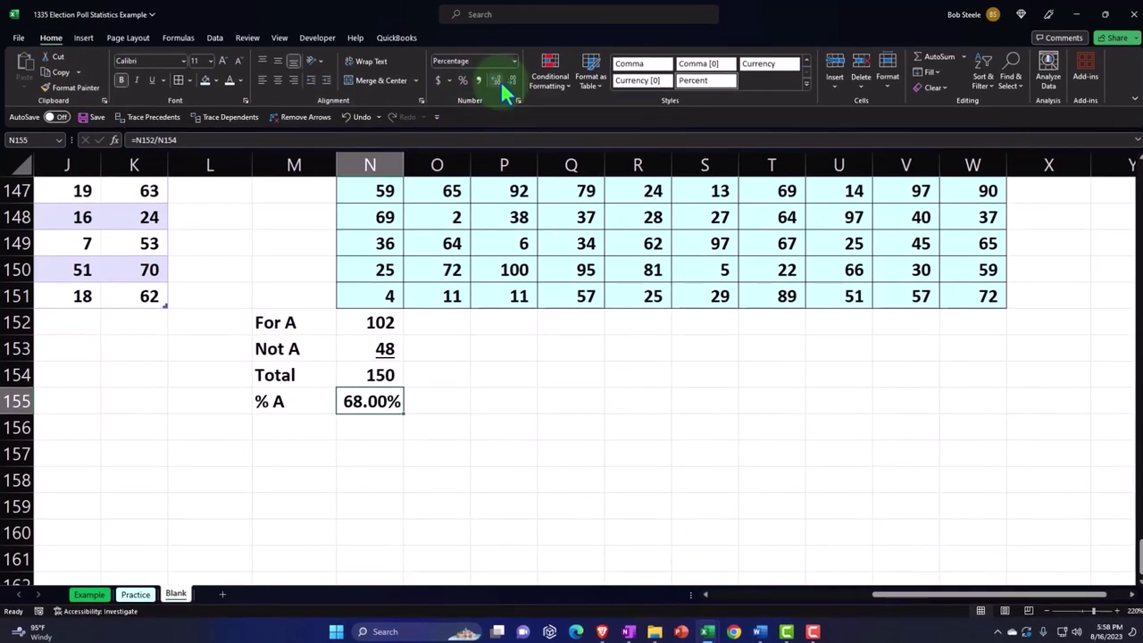
click(509, 80)
click(509, 80)
Label M156 '% Not A' and enter =N153/N154 in N156, shown as 32%
key(Down)
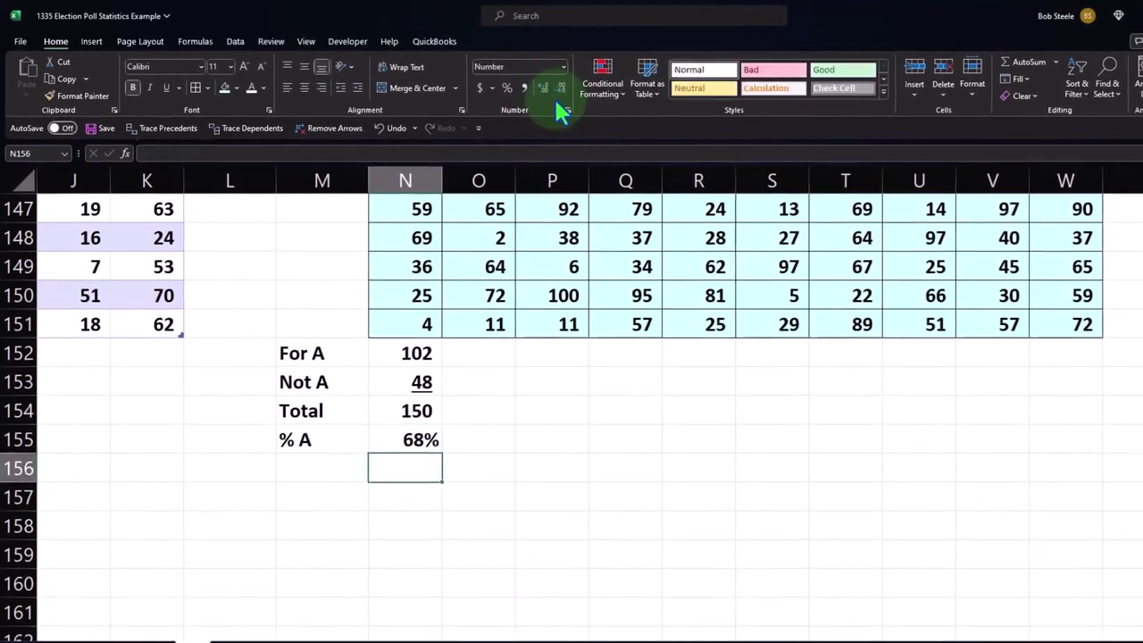
key(Left)
text(%)
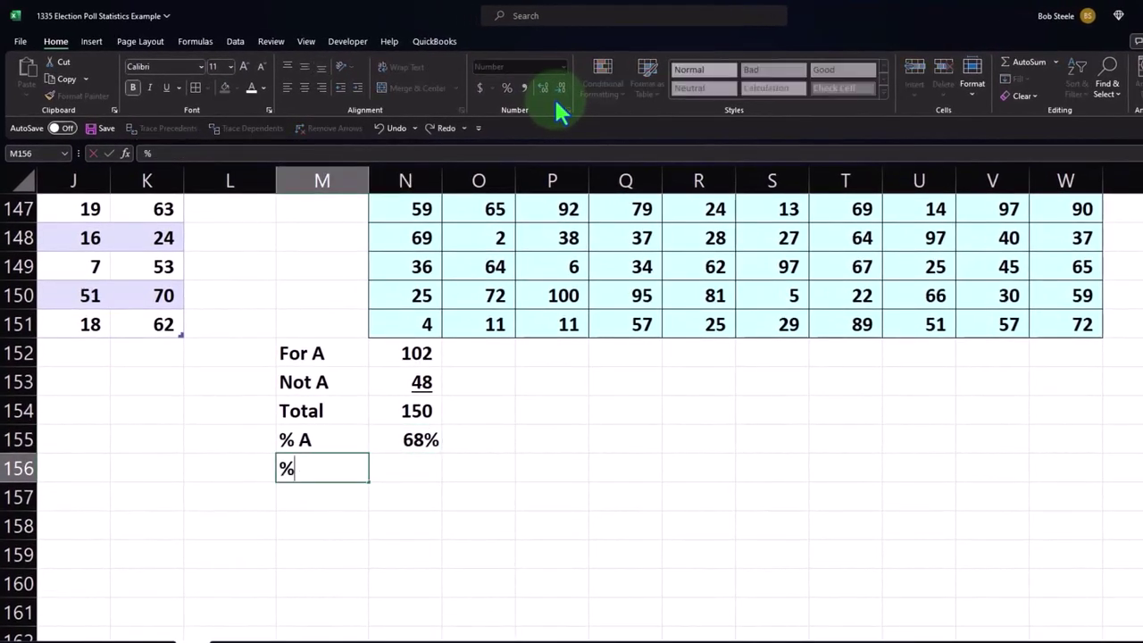
text( Not A)
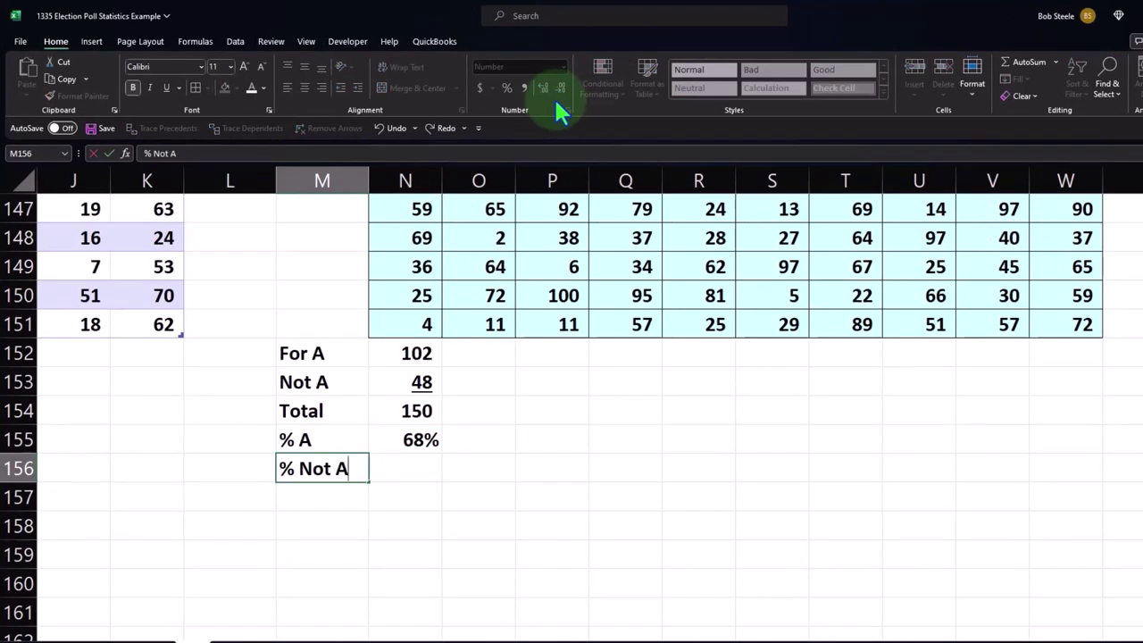
key(Tab)
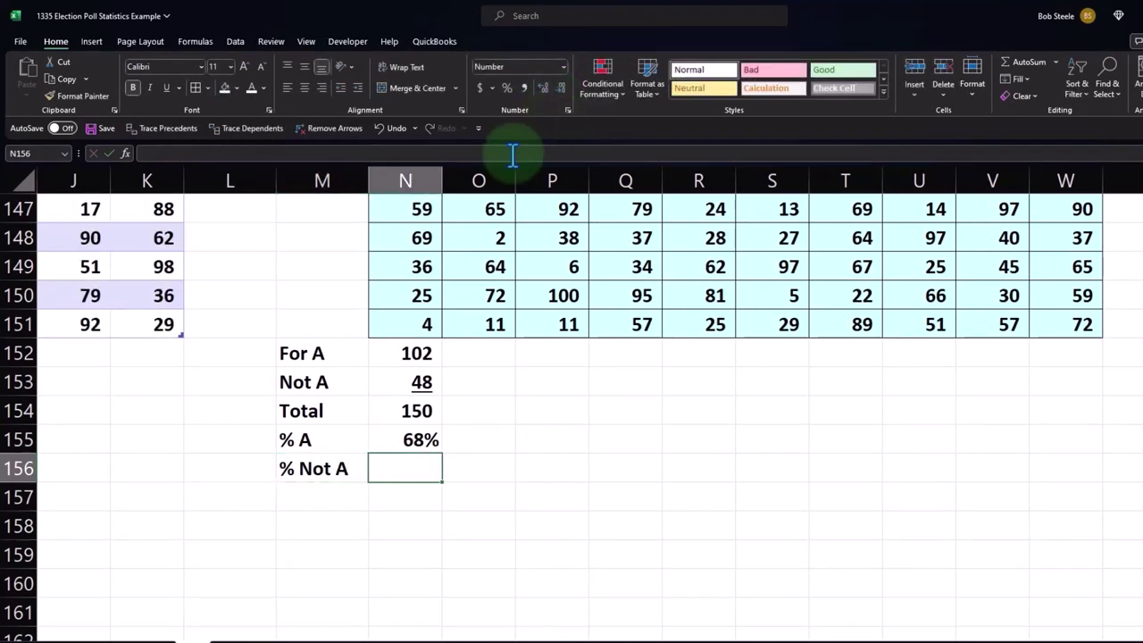
text(=)
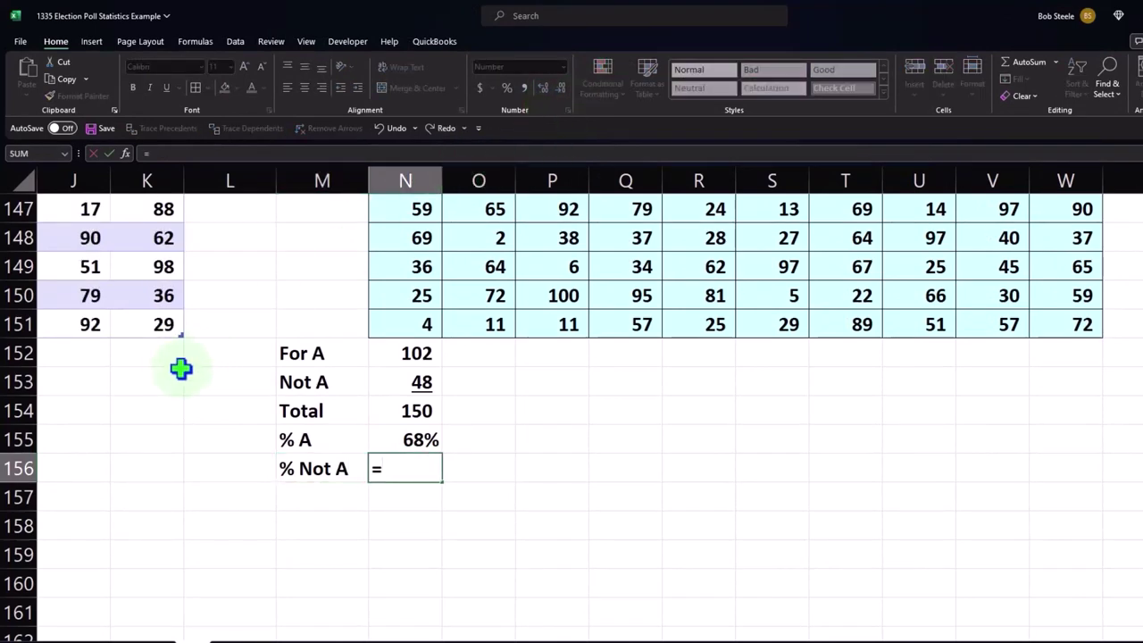
key(Up)
key(Up)
key(Up)
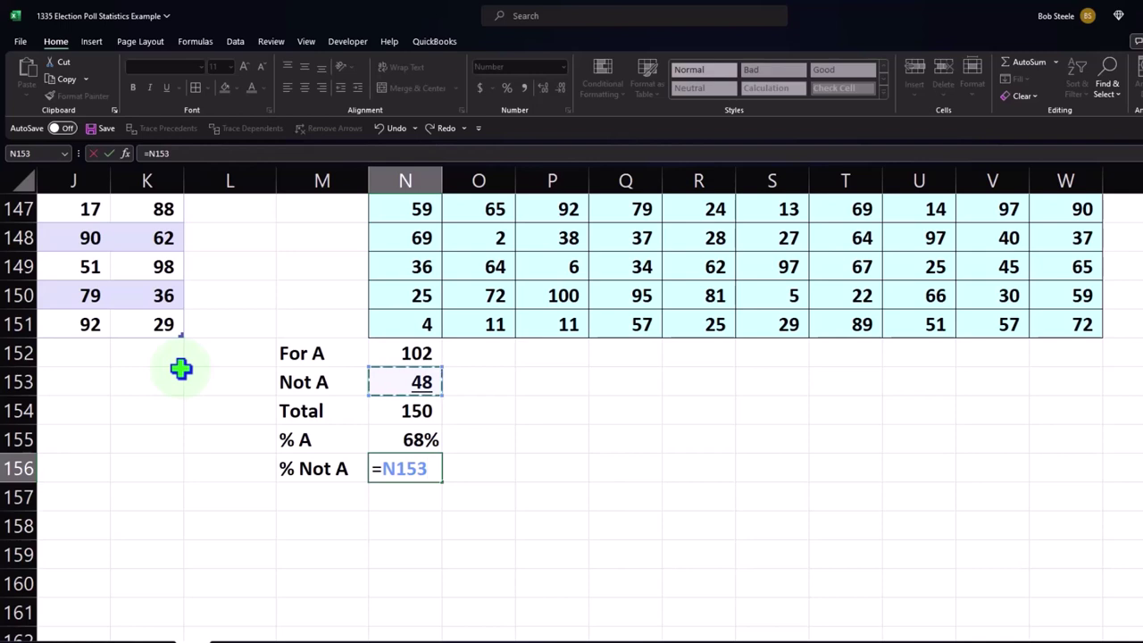
text(/)
key(Up)
key(Up)
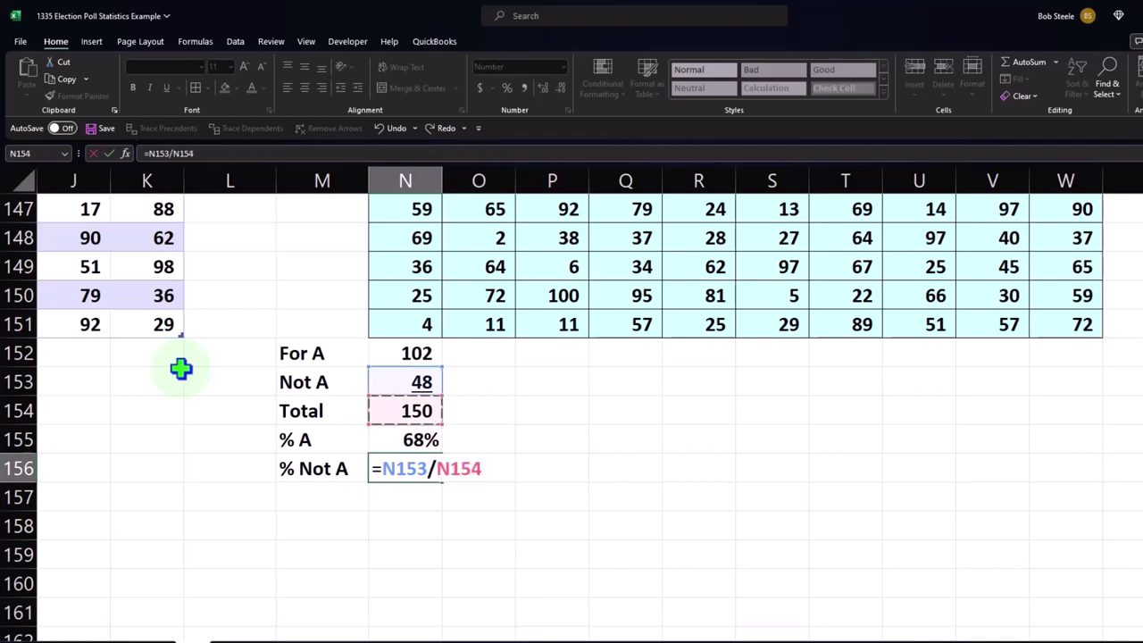
key(Return)
key(Left)
key(Up)
key(Right)
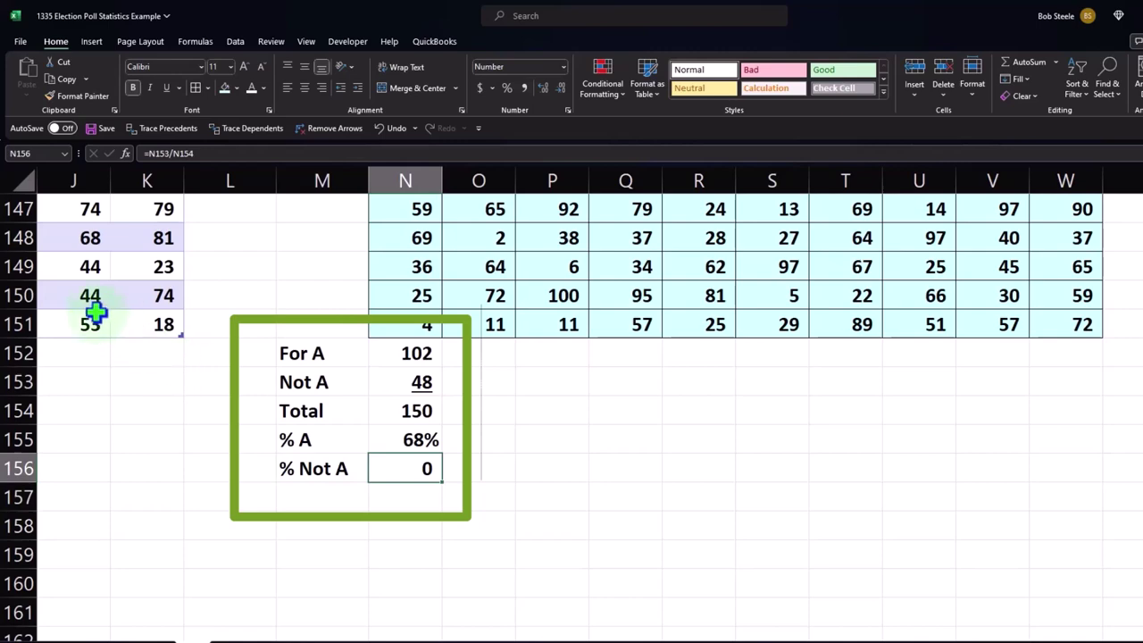
click(506, 87)
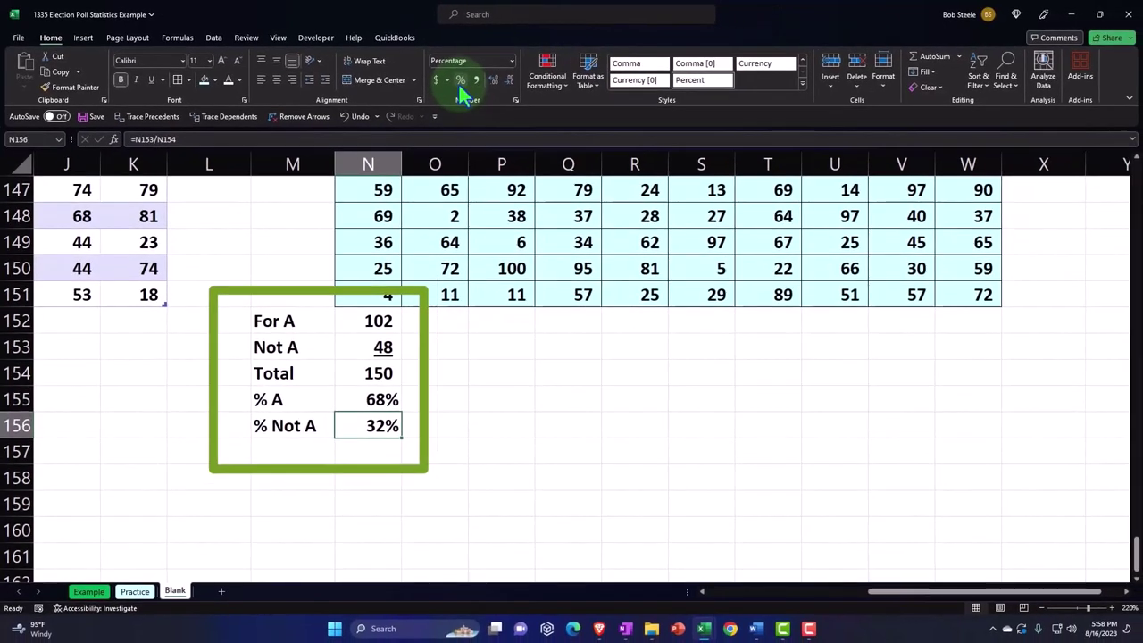
Underline the 32%, then add a 'Sum' row with =SUM(N155:N156) in N157, shown as 100%
click(152, 78)
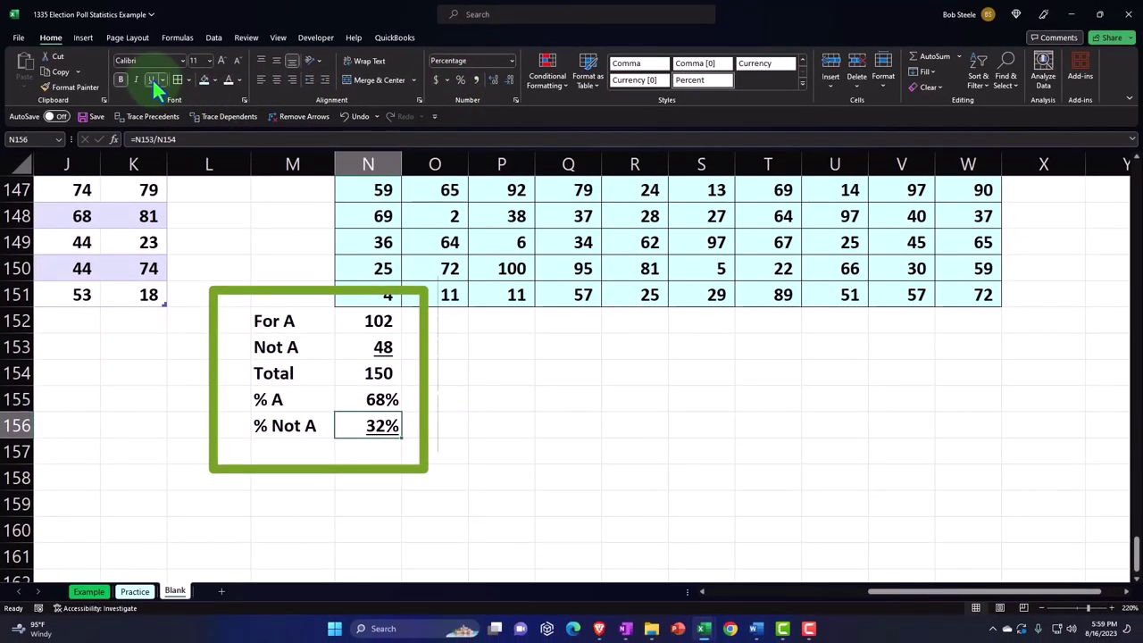
key(Down)
key(Left)
text(Sum)
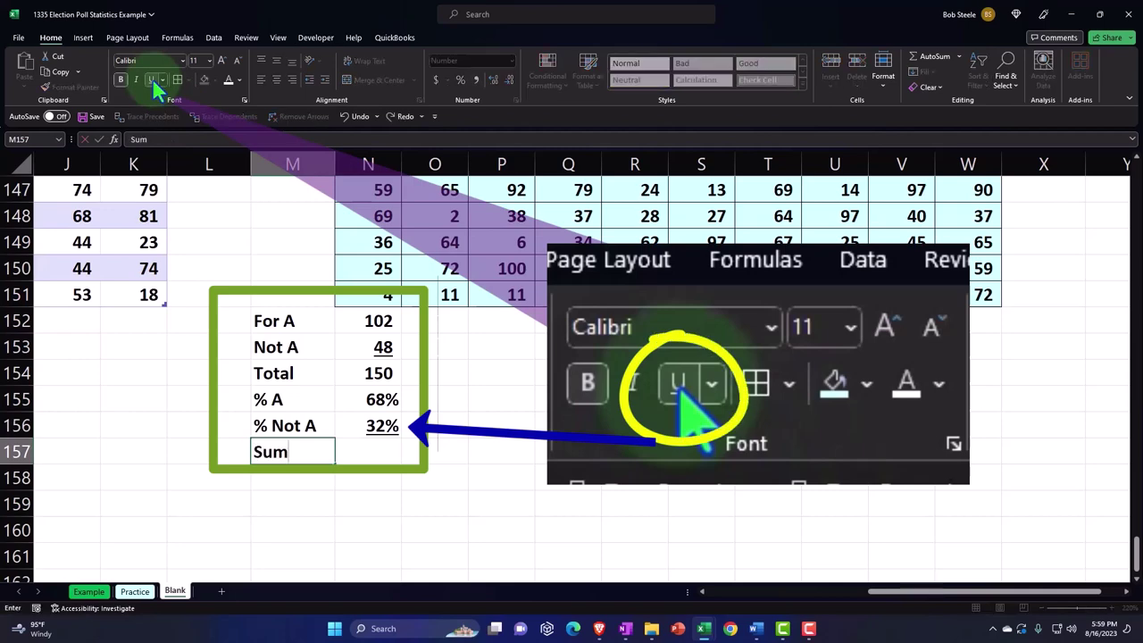
key(Tab)
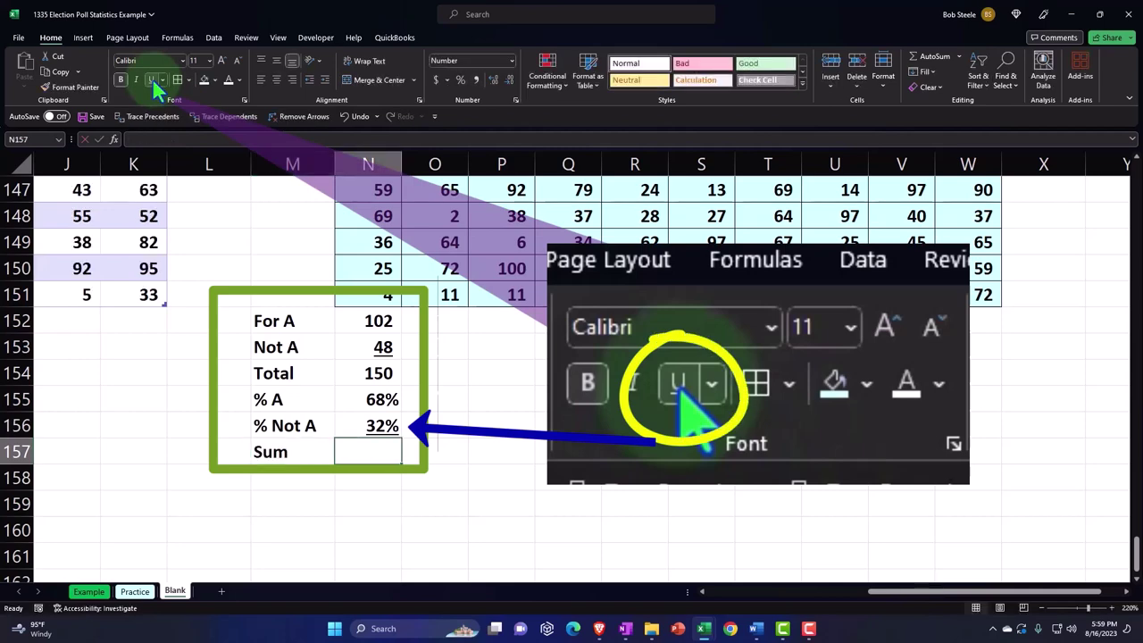
text(=sum()
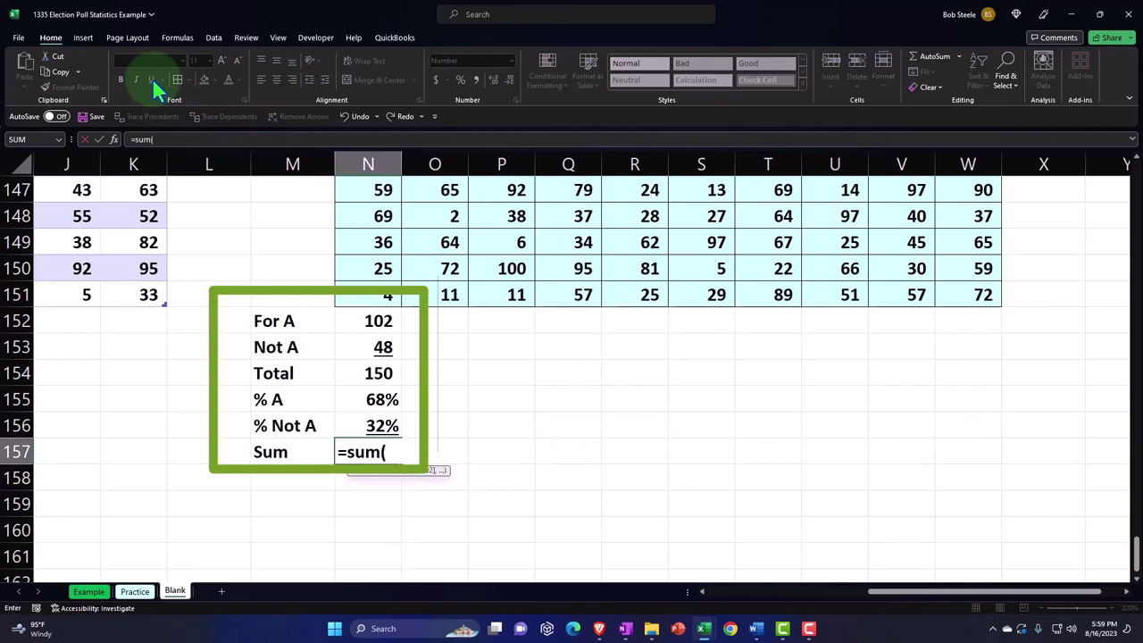
key(Up)
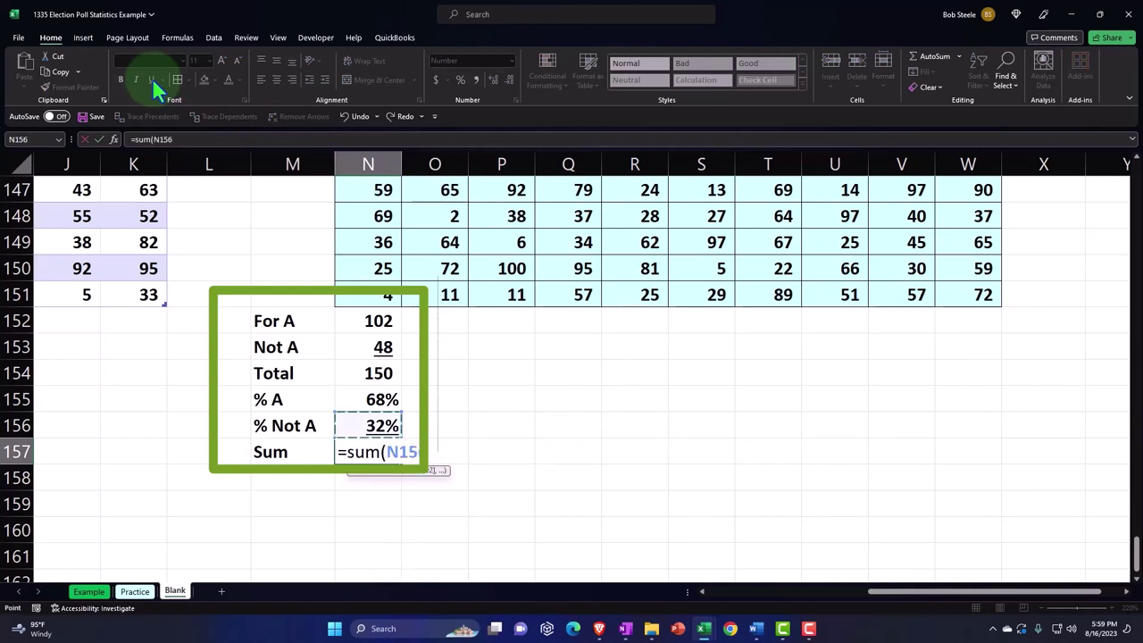
key(shift+Up)
key(Return)
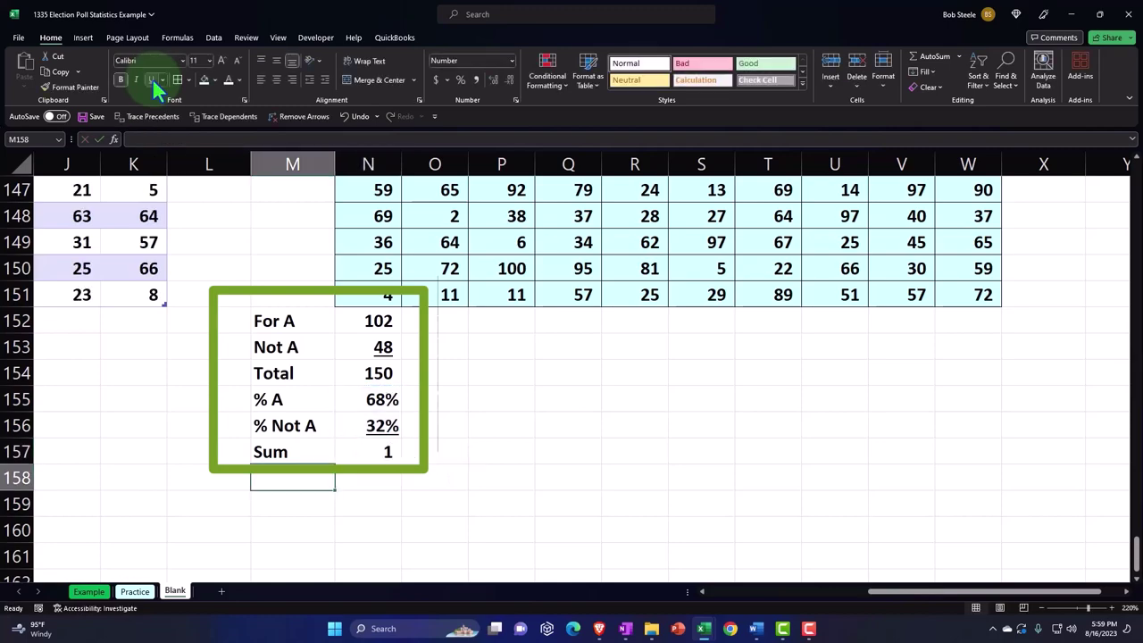
key(Up)
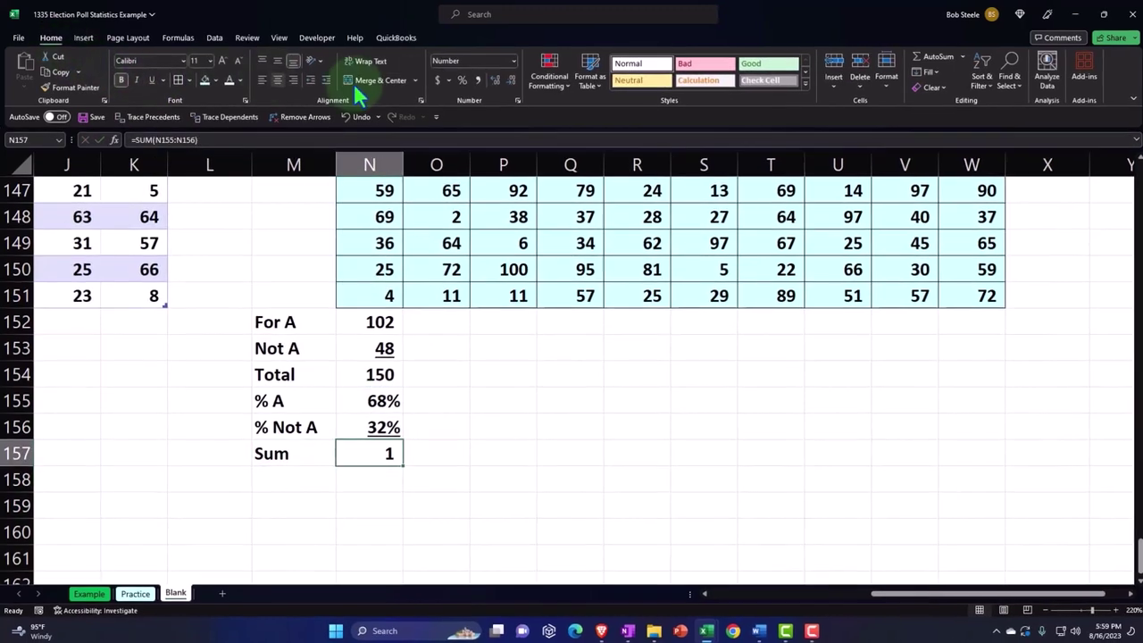
click(500, 87)
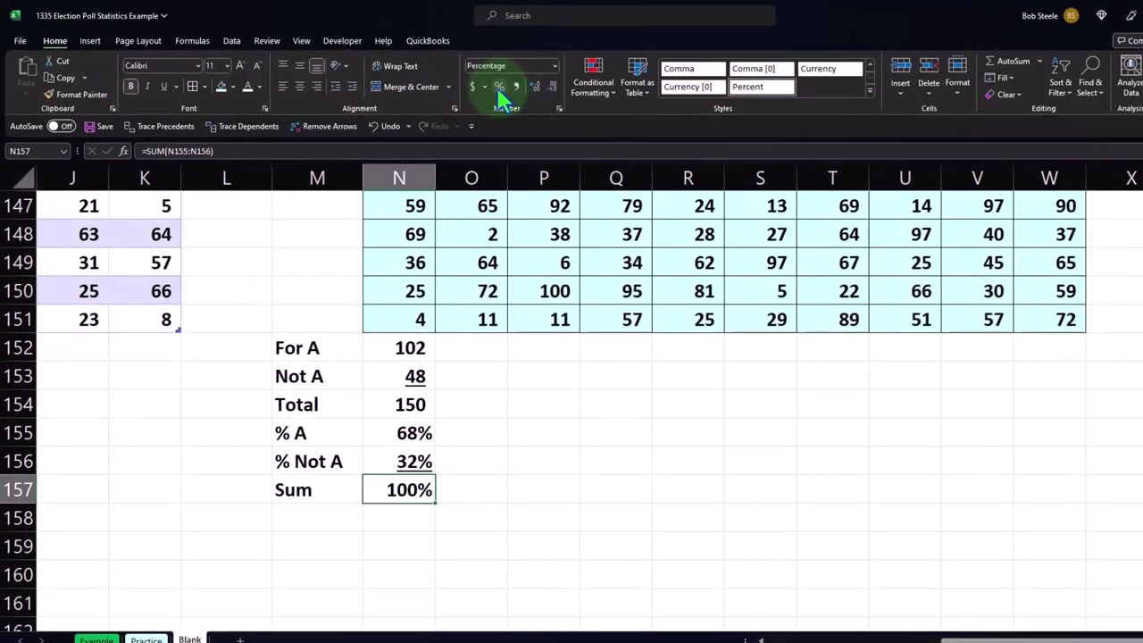
Review the % A and % Not A formulas in N155 and N156
click(432, 430)
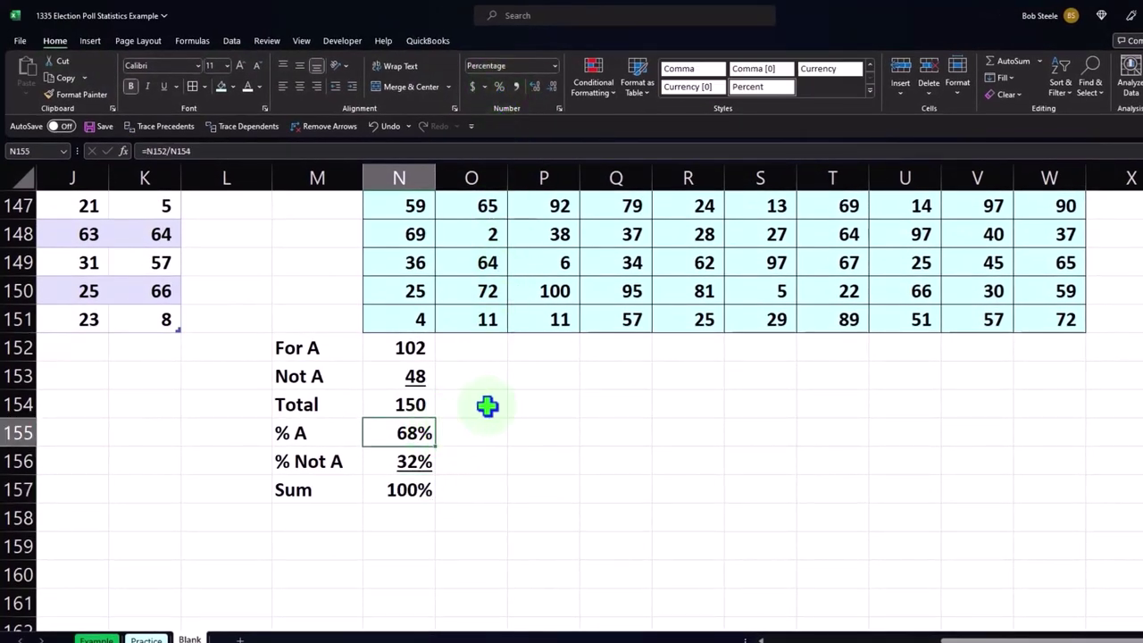
key(Down)
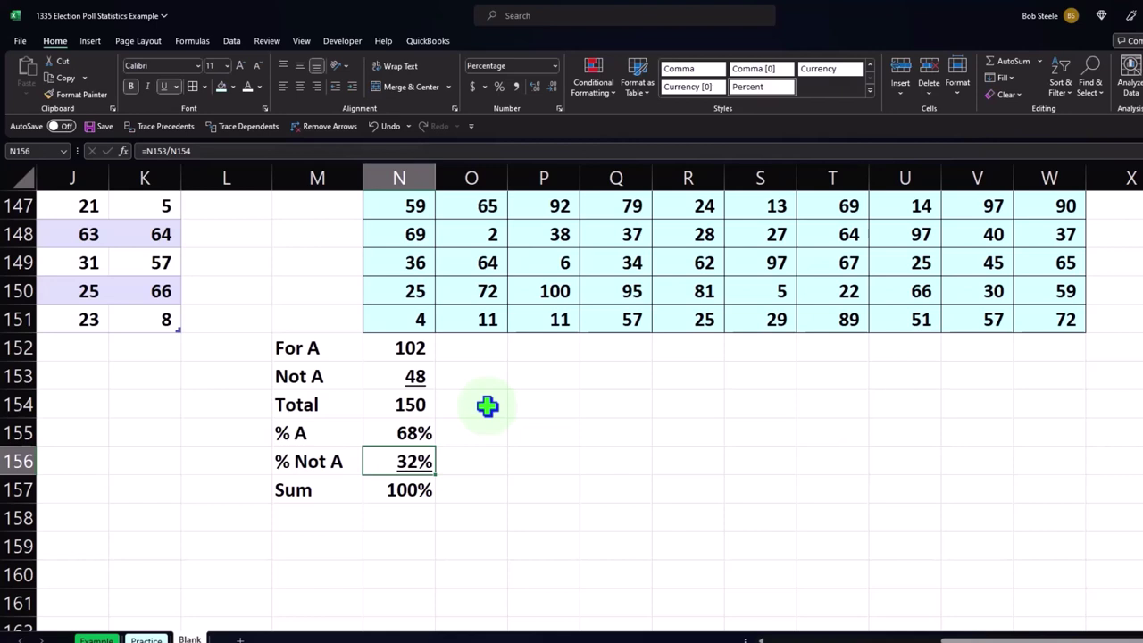
key(Up)
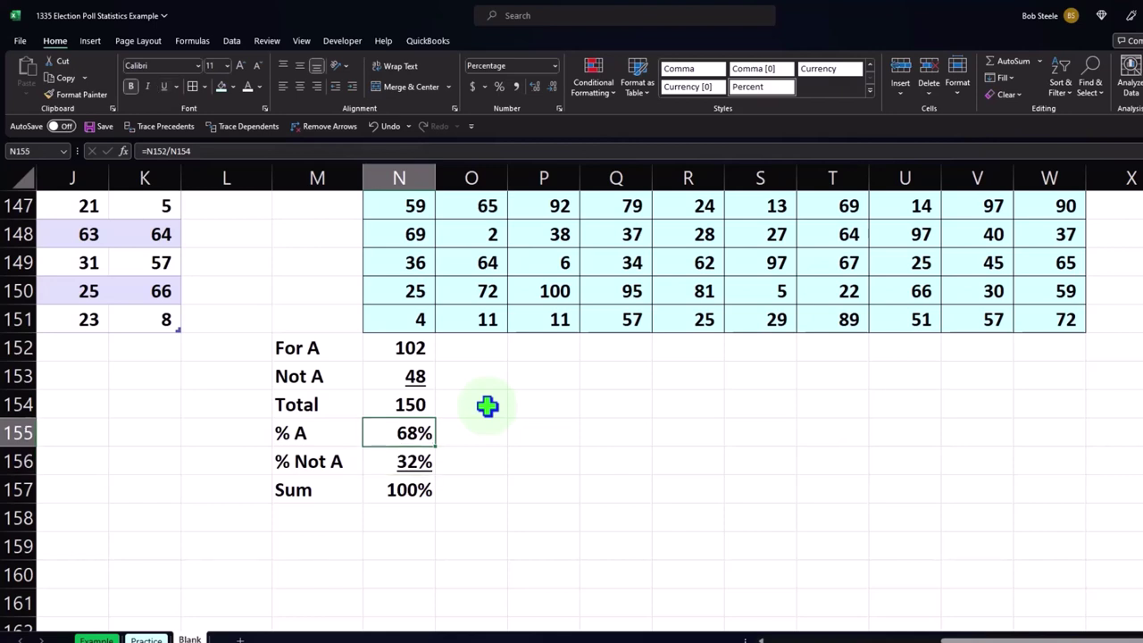
key(Down)
key(Up)
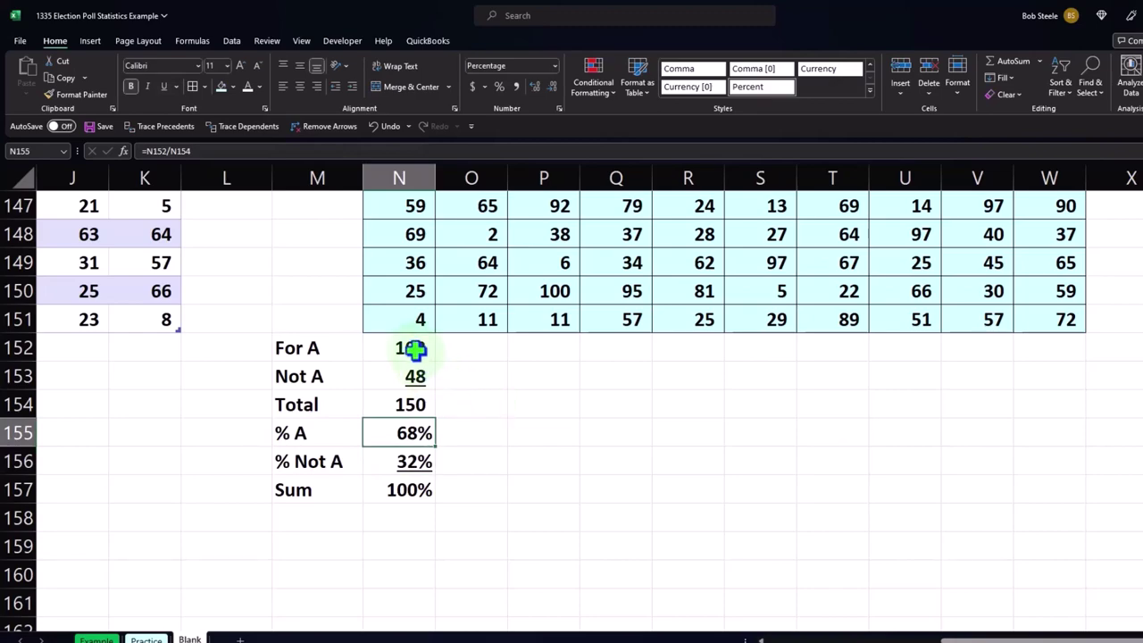
Fill the N152:N157 summary formulas right to column W and verify the % A results
drag(415, 350, 434, 502)
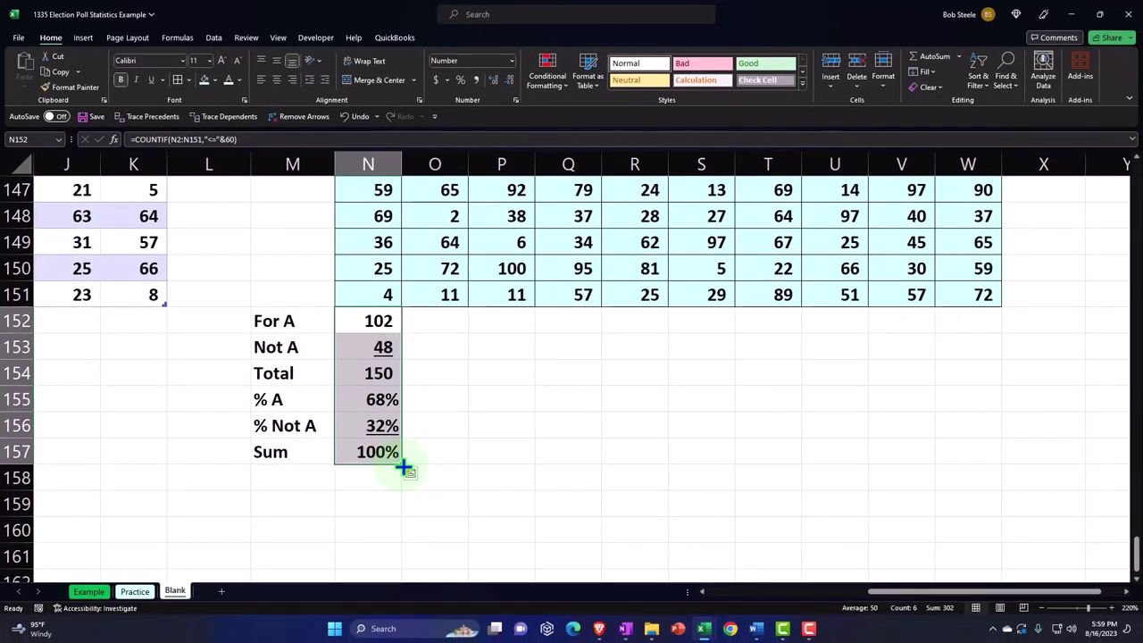
drag(403, 466, 977, 467)
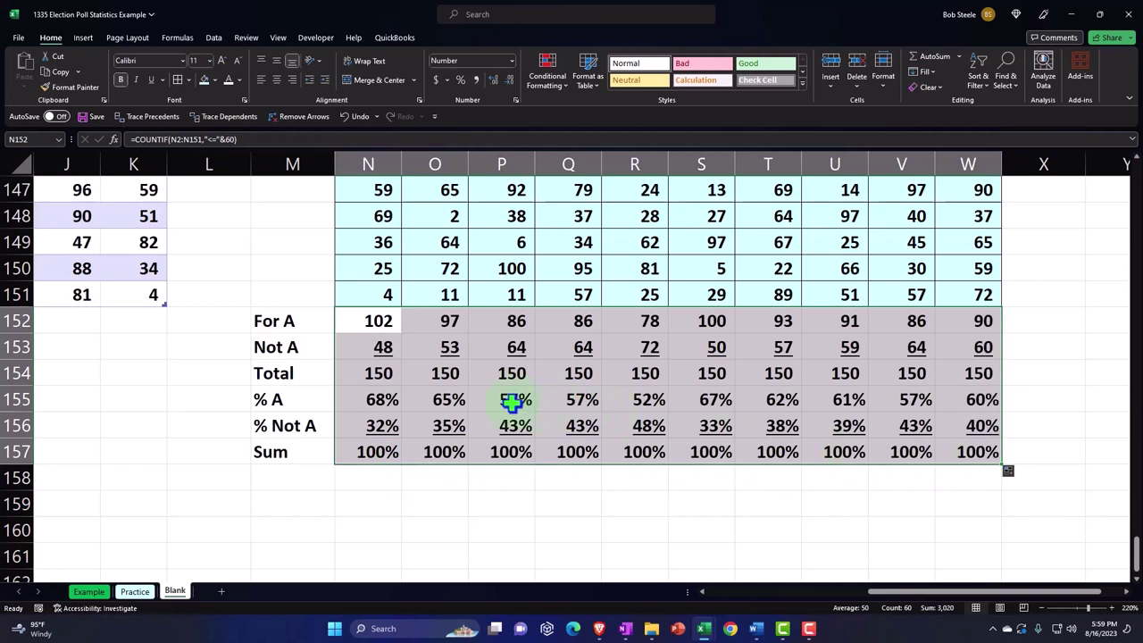
click(384, 401)
key(Right)
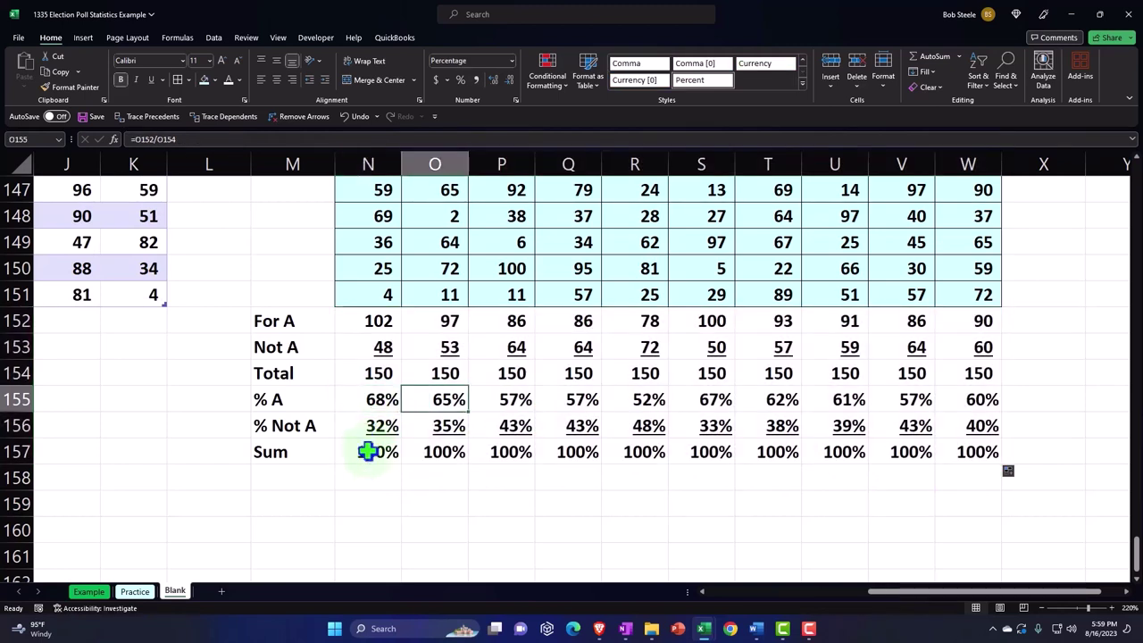
key(Right)
key(Right)
key(Right)
key(Right)
key(Right)
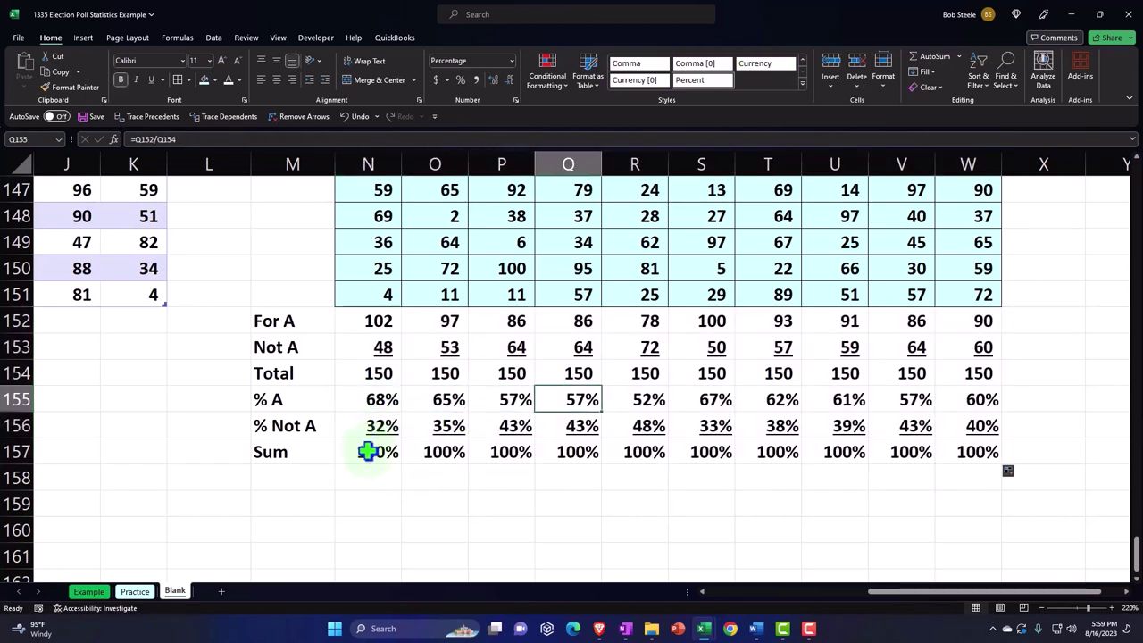
key(Right)
key(Right)
key(Right)
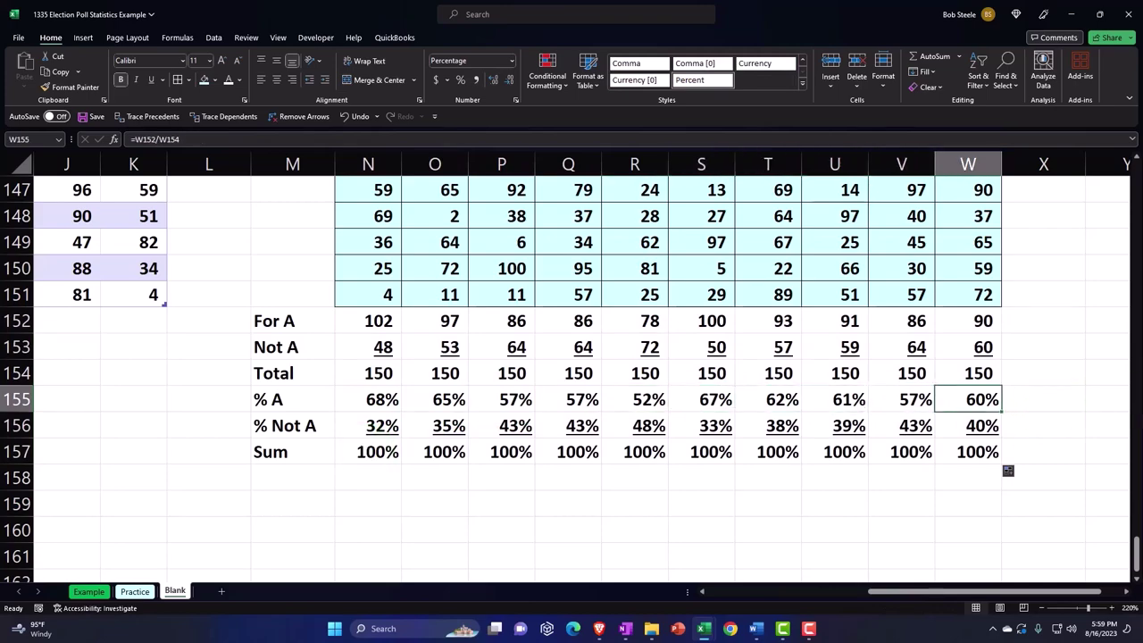
scroll(1131, 390, up, 9)
scroll(899, 404, down, 10)
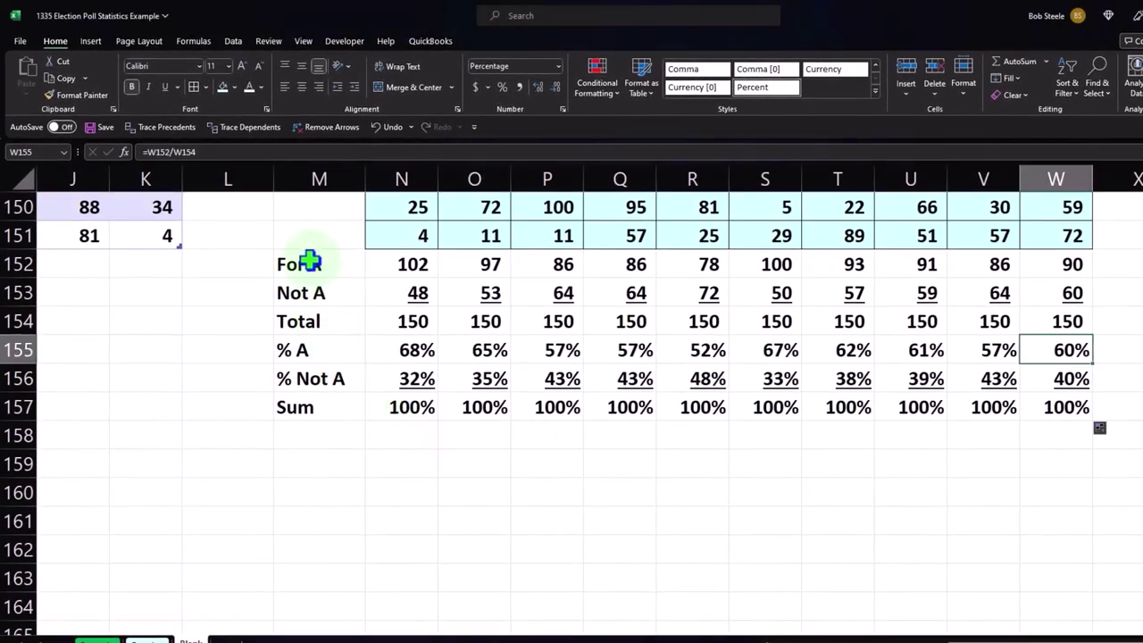
mouse_move(308, 261)
mouse_down()
mouse_move(944, 360)
mouse_move(1030, 402)
mouse_up()
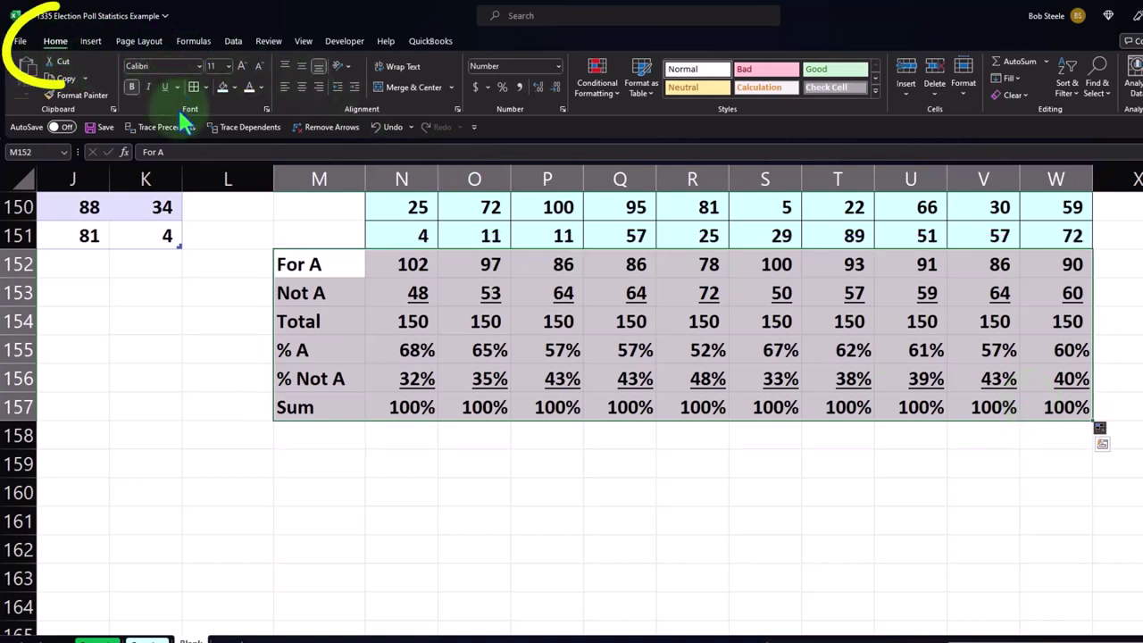
click(234, 88)
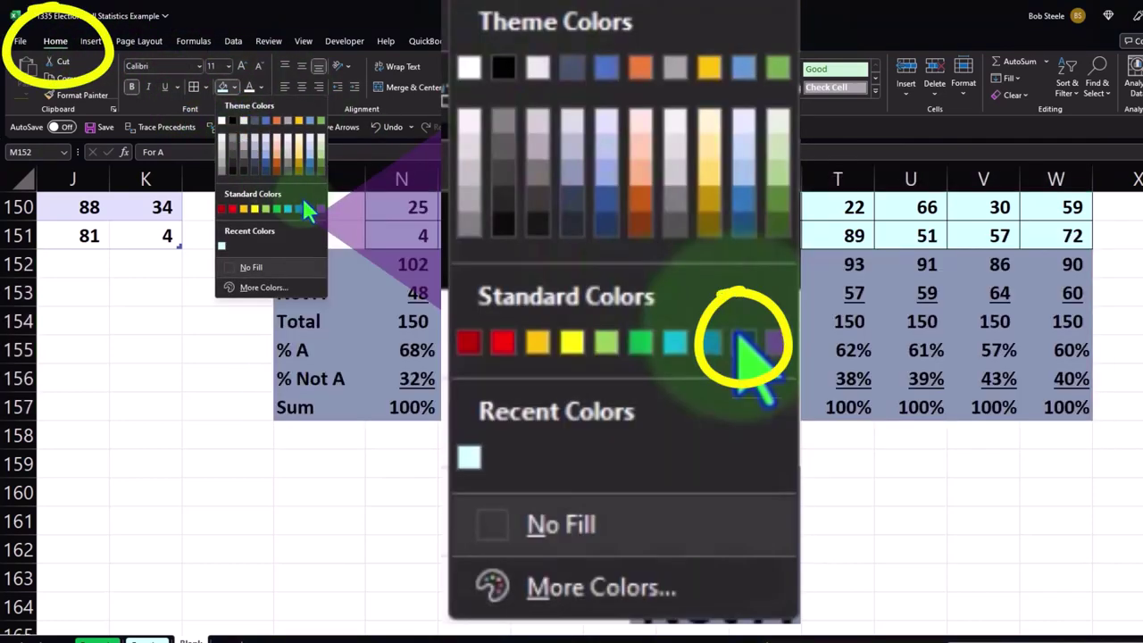
Give the M152:W157 summary block a dark blue fill and white text
click(310, 210)
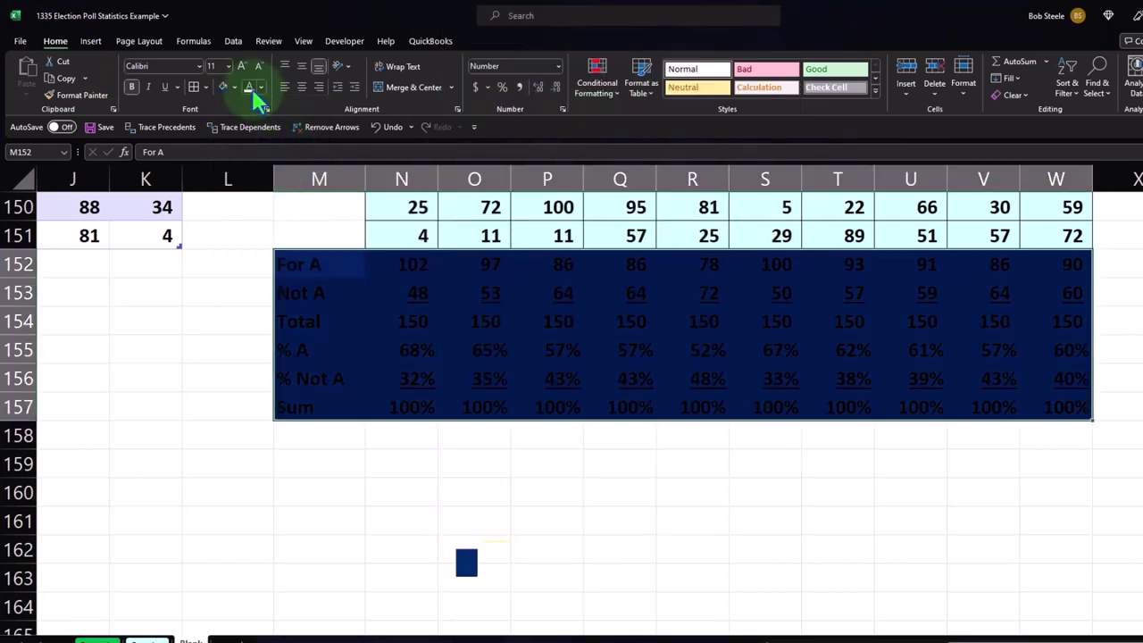
click(250, 86)
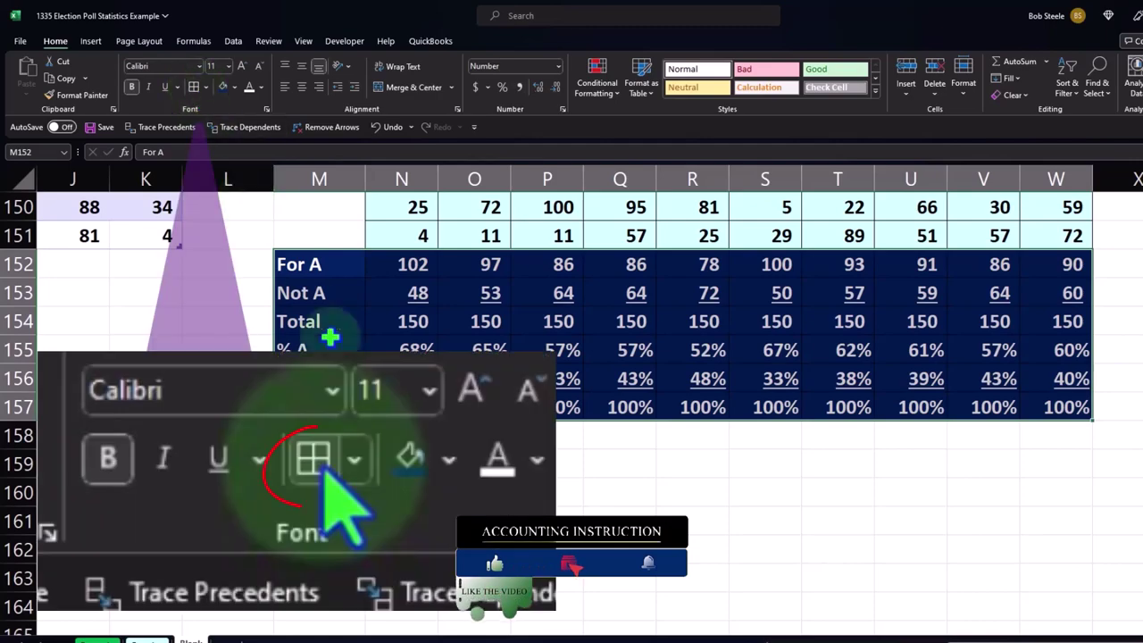
click(402, 492)
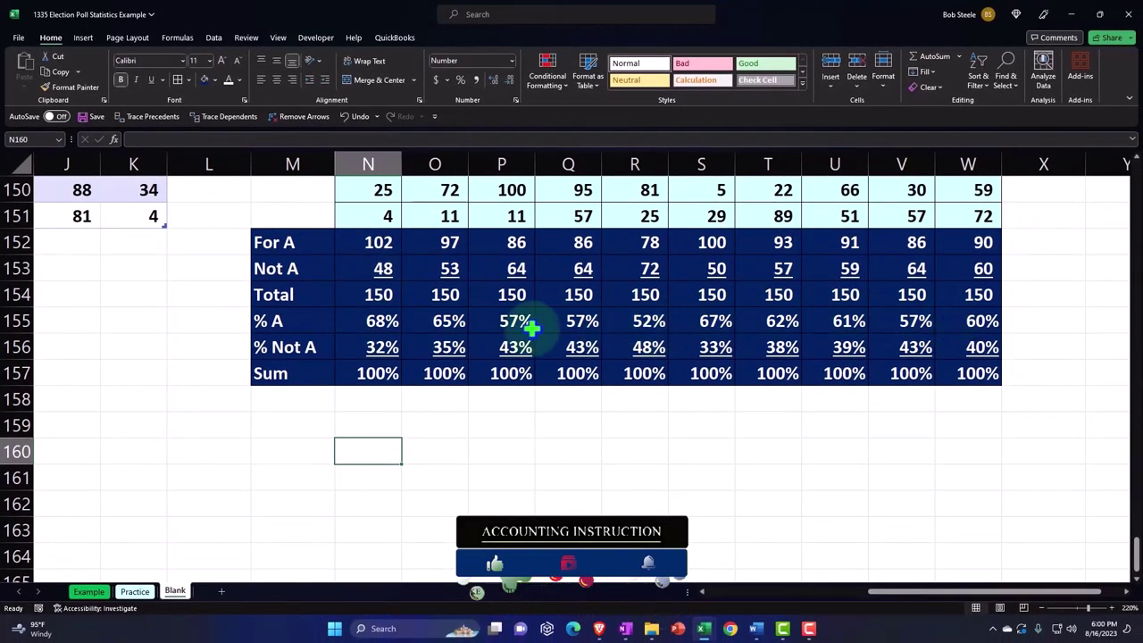
Copy the % A row M155:W155 and paste it as values at Z1
drag(320, 319, 983, 323)
key(ctrl+c)
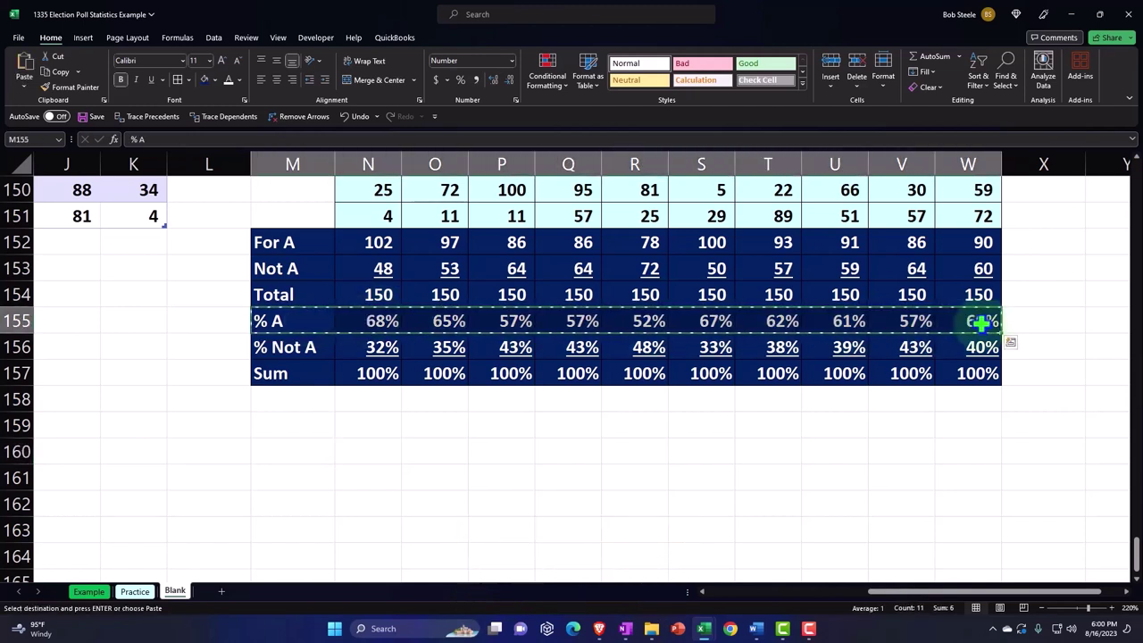
scroll(970, 401, up, 20)
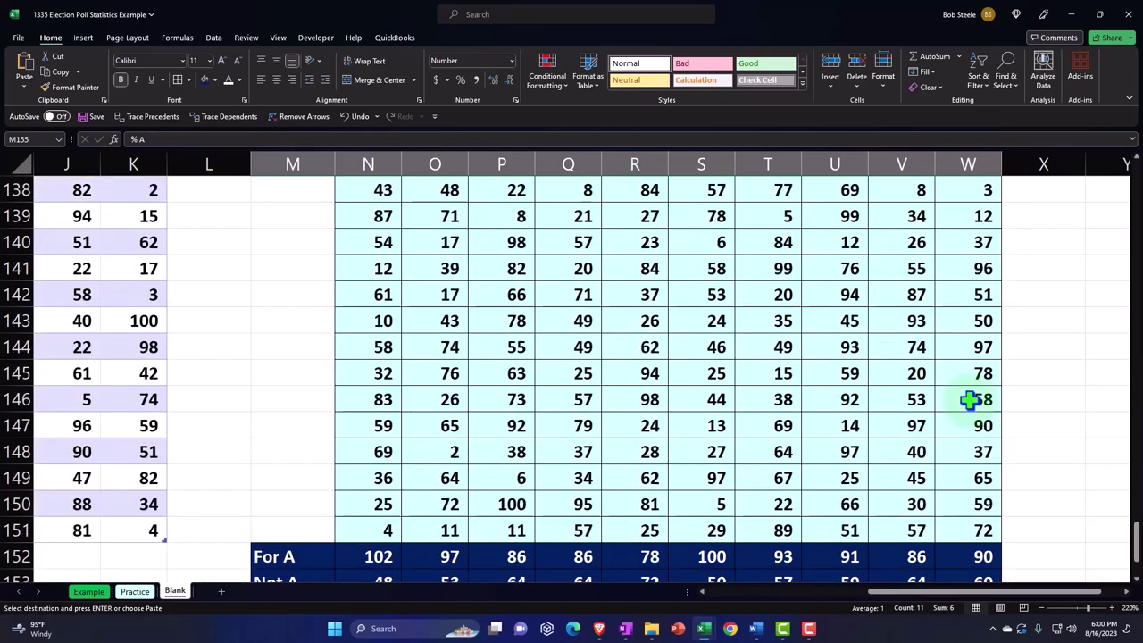
scroll(965, 394, up, 14)
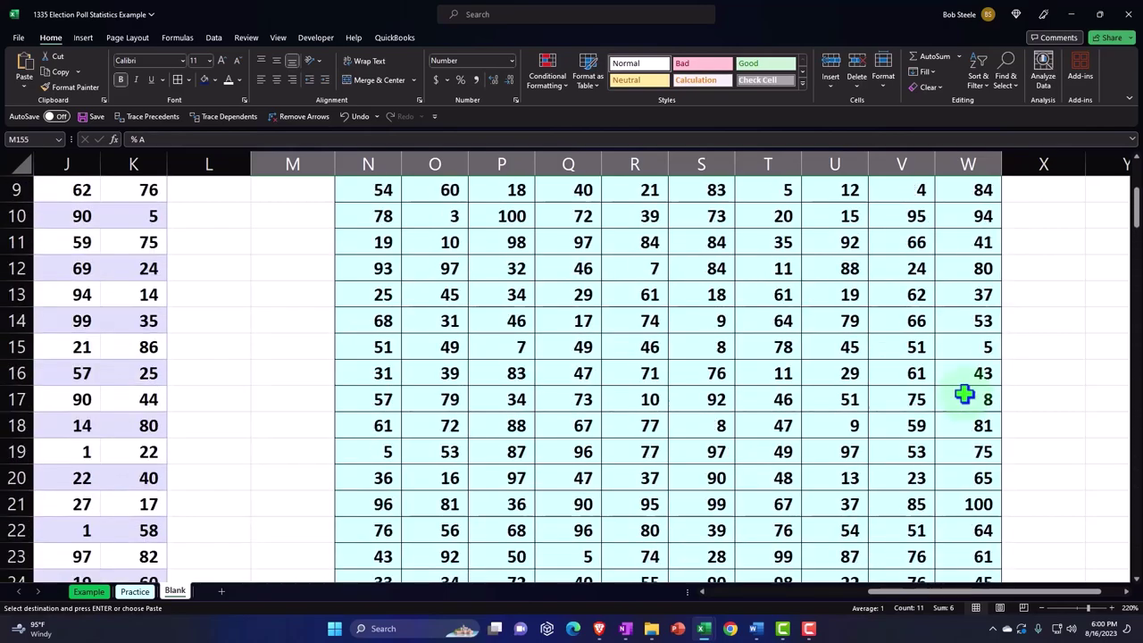
click(1025, 243)
key(Right)
key(Right)
key(Right)
key(Right)
key(Right)
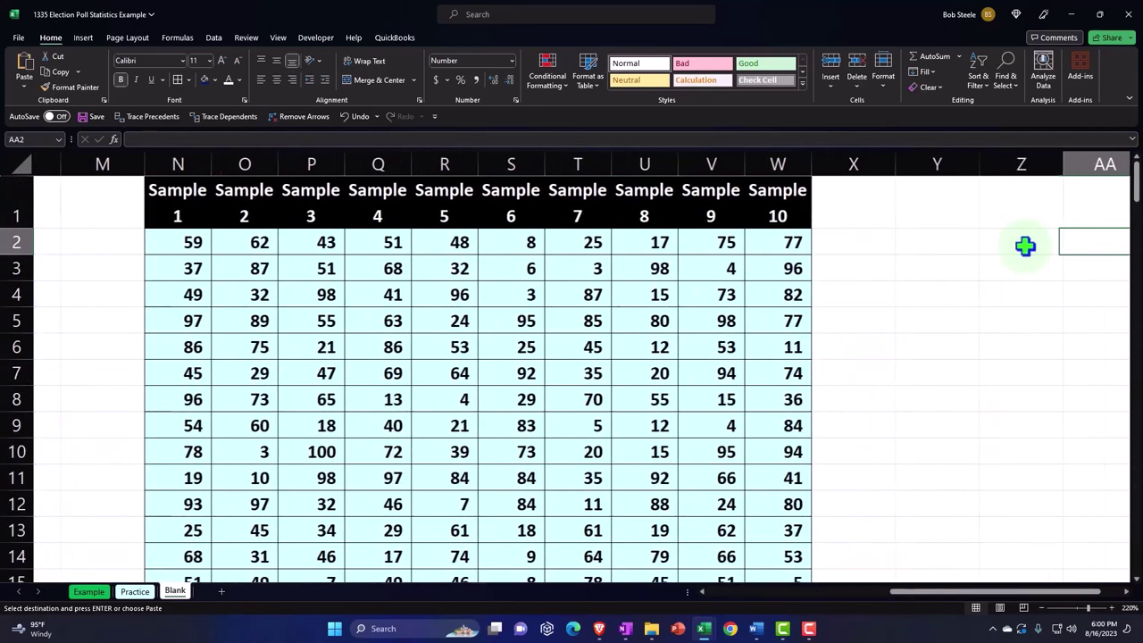
click(785, 198)
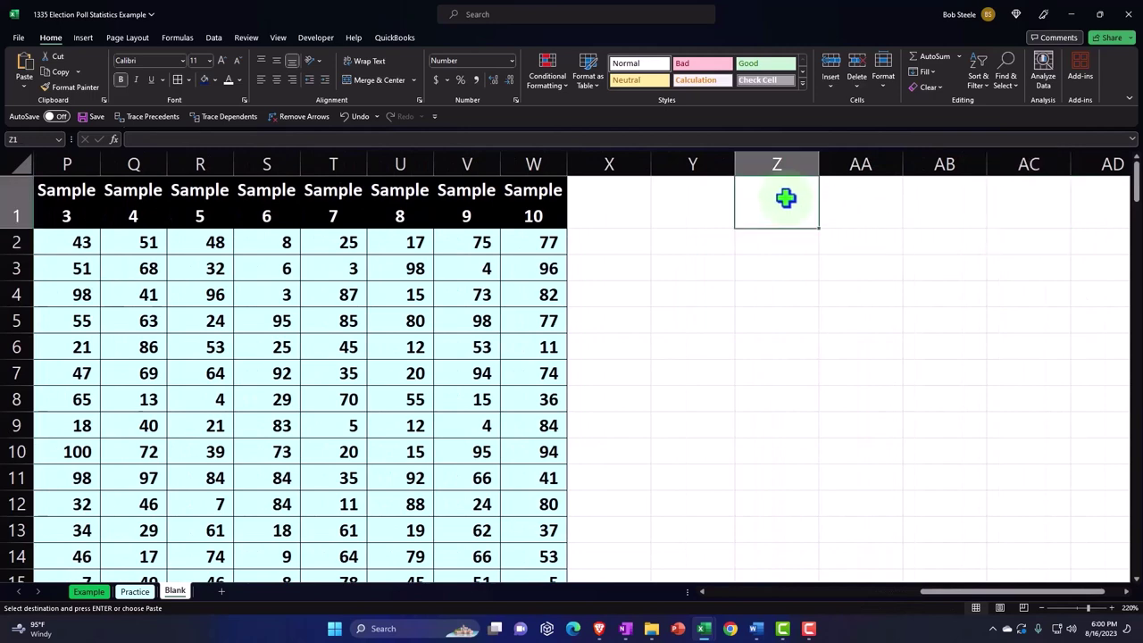
right_click(784, 198)
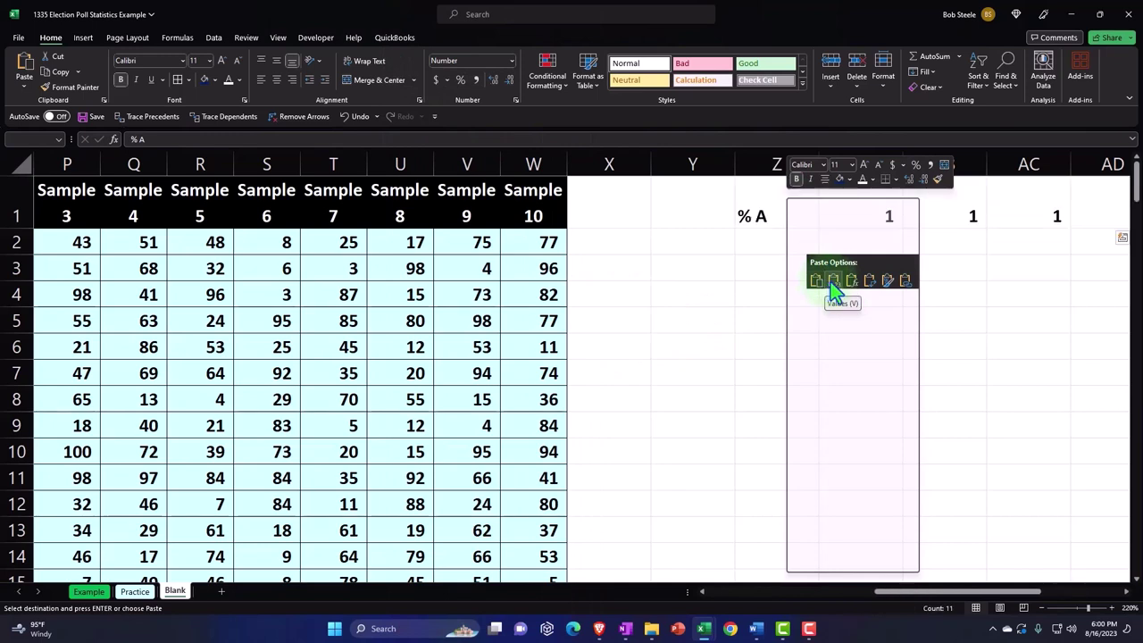
click(833, 282)
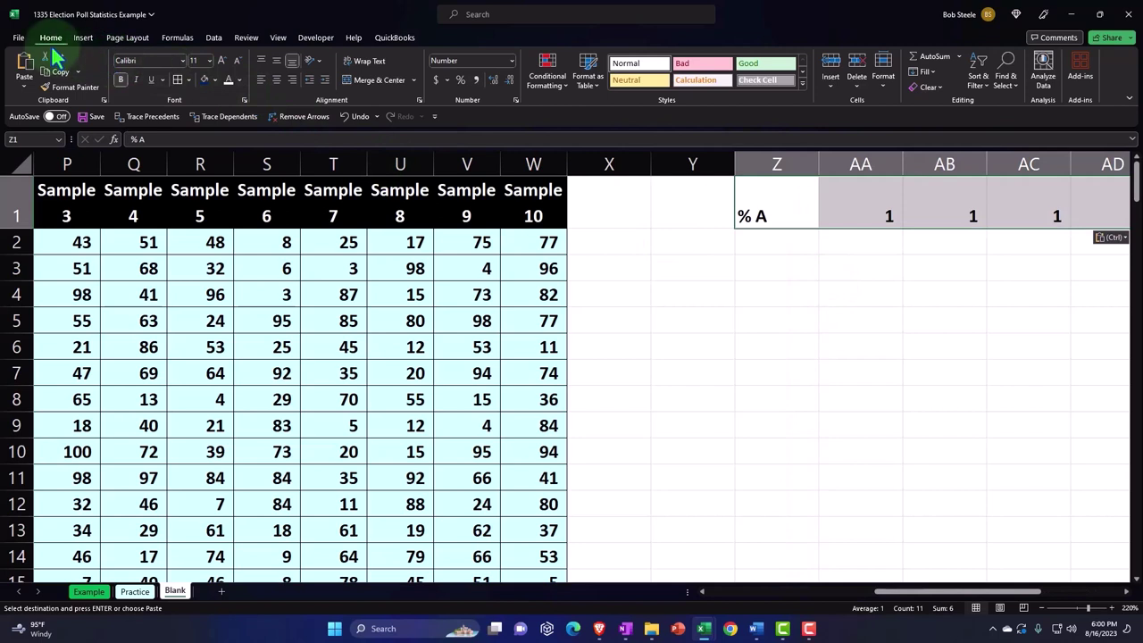
Format the pasted row as percentages and copy it again
click(458, 80)
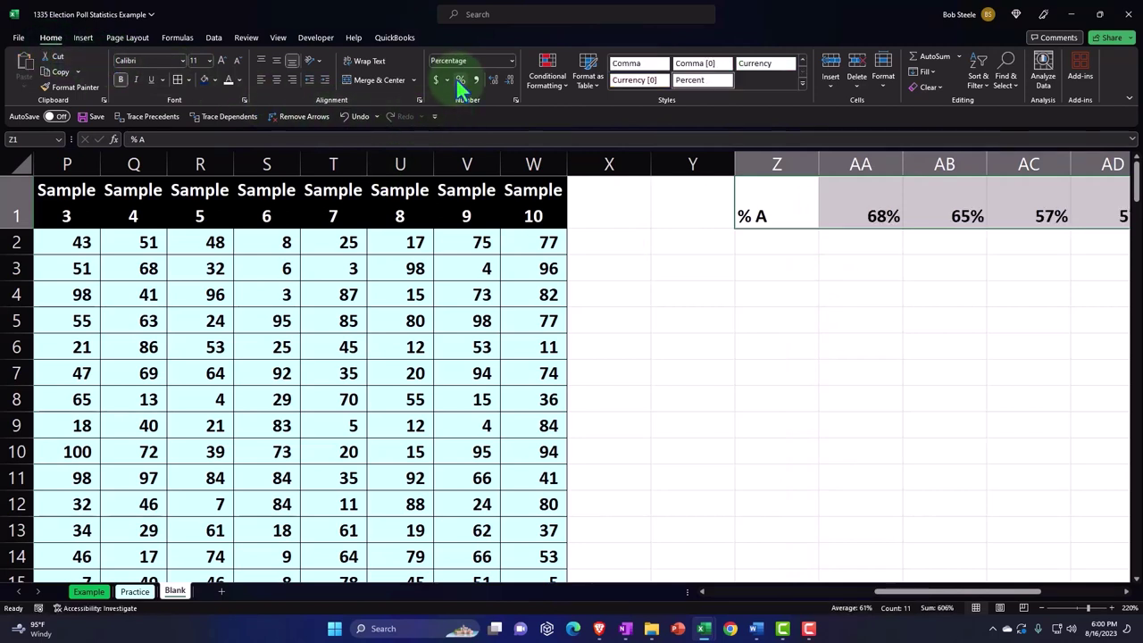
right_click(797, 205)
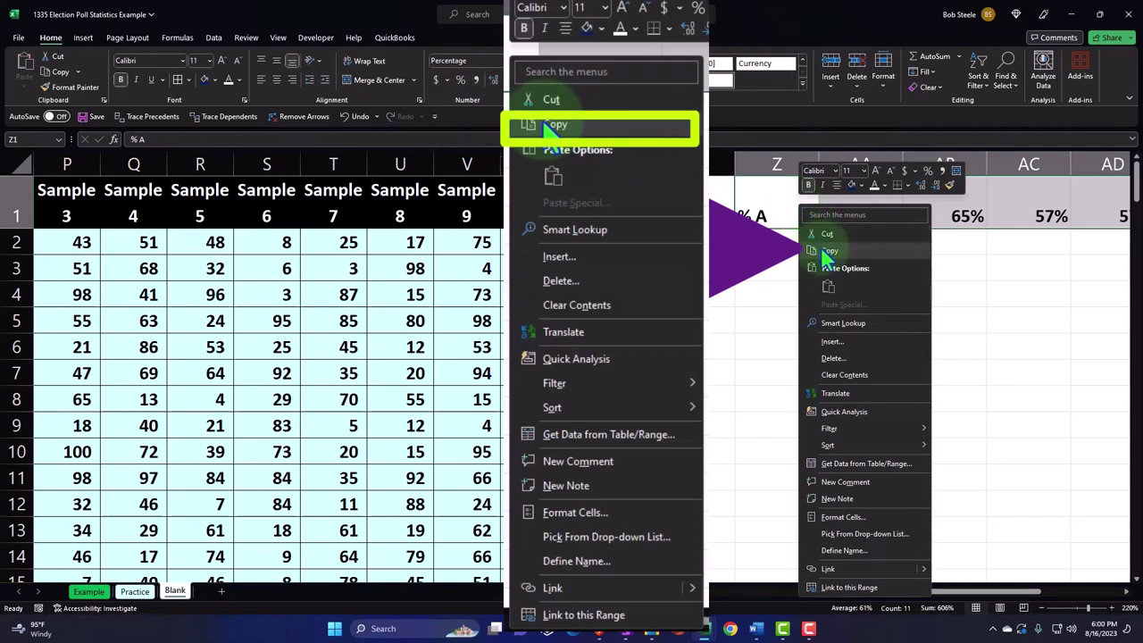
click(825, 253)
click(704, 197)
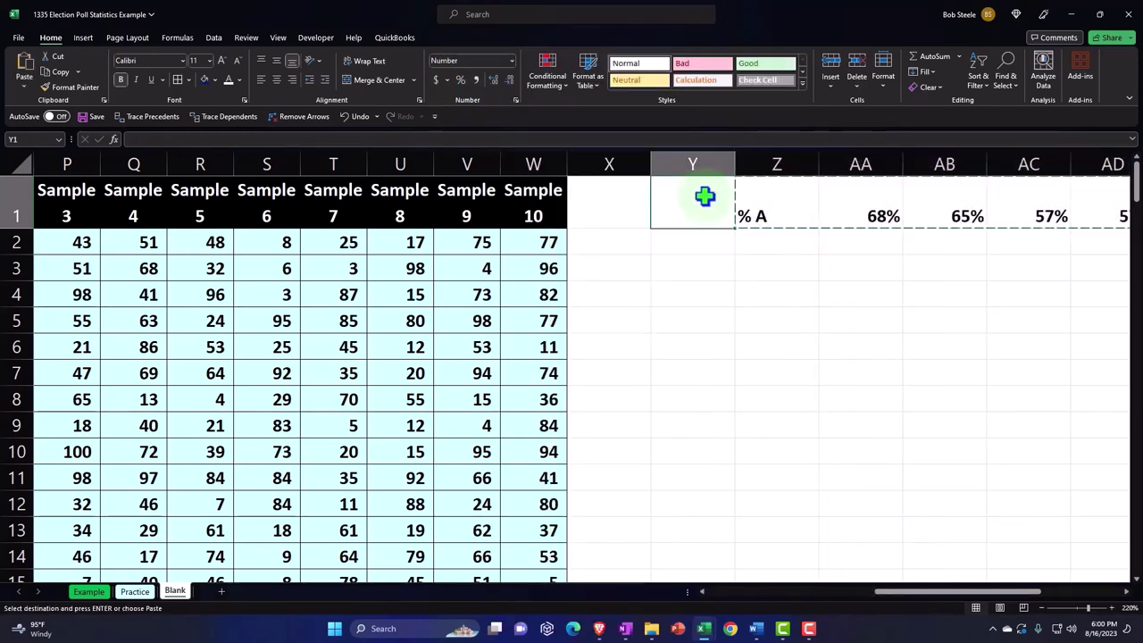
Paste the % A row transposed into Y1:Y11
right_click(705, 197)
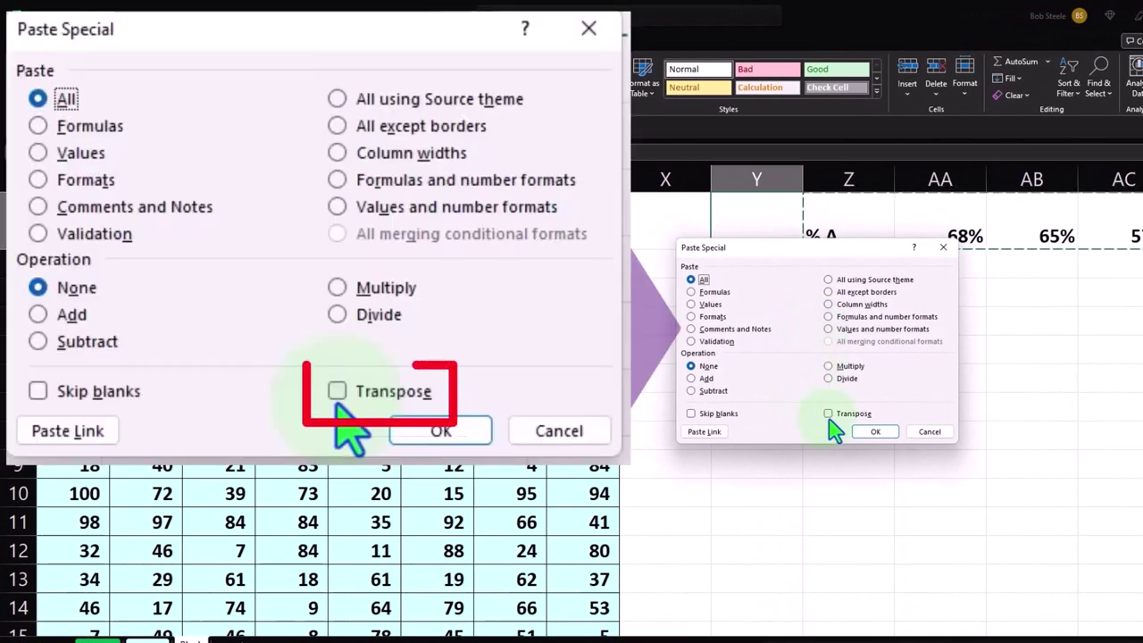
click(830, 416)
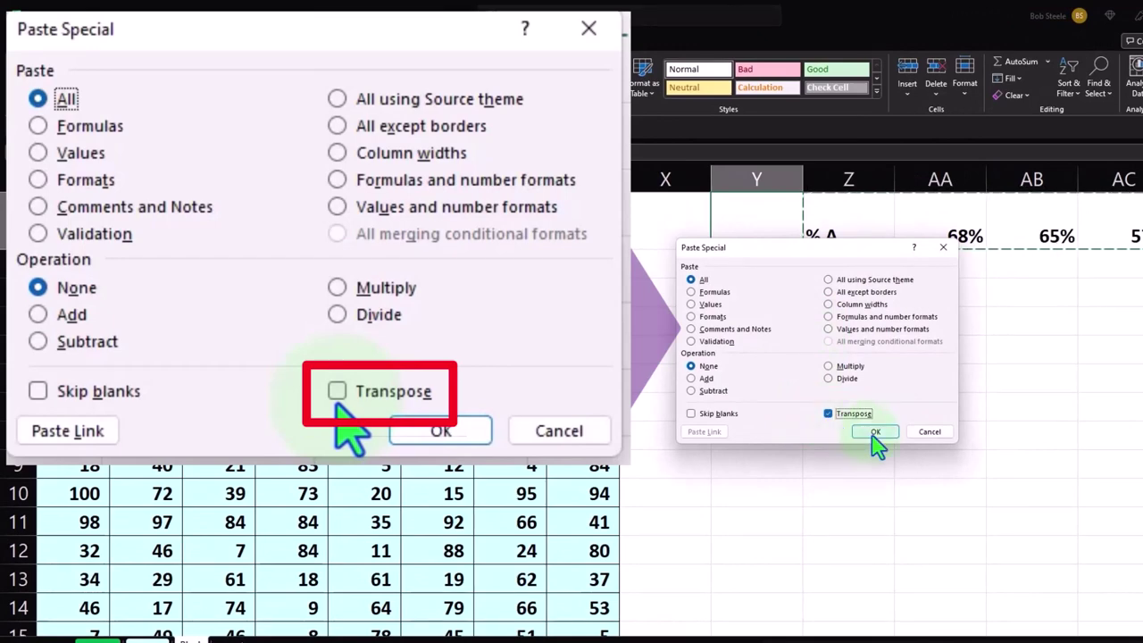
click(875, 433)
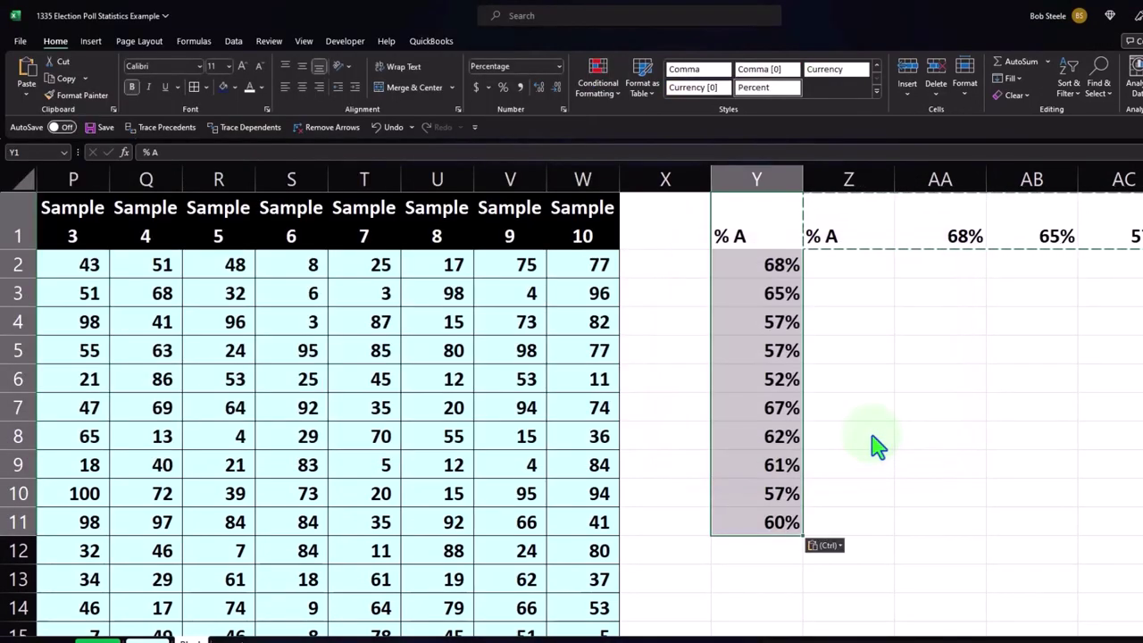
Delete the leftover horizontal copy in Z1:AJ1
click(874, 437)
drag(872, 229, 1129, 221)
key(Delete)
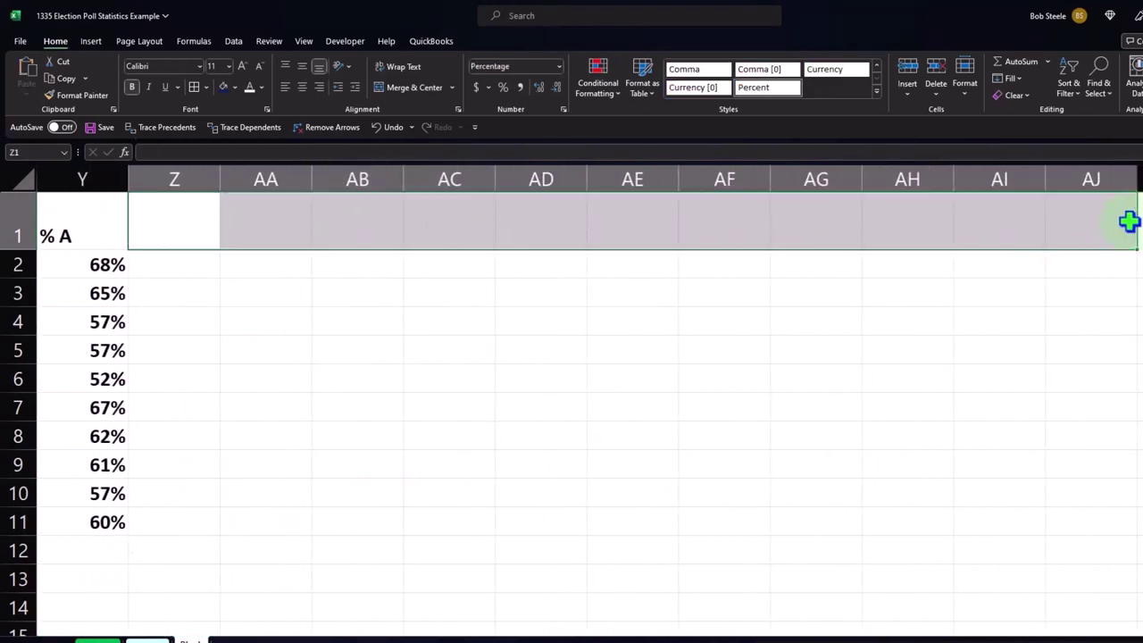
key(Left)
key(Left)
key(Left)
key(Left)
key(Left)
key(Left)
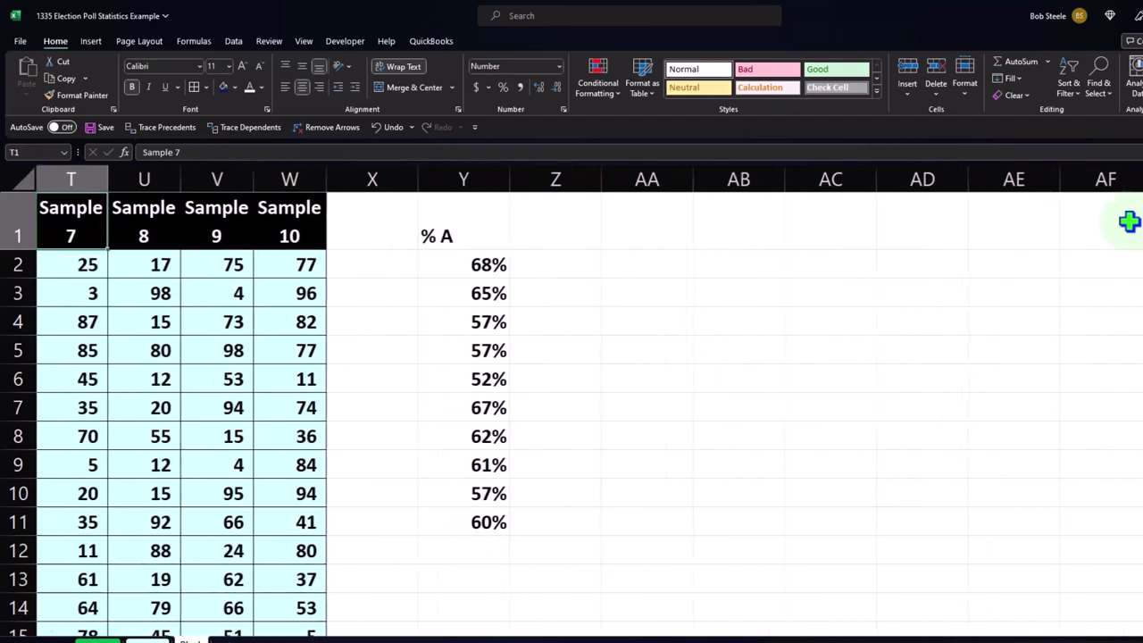
key(Left)
key(Left)
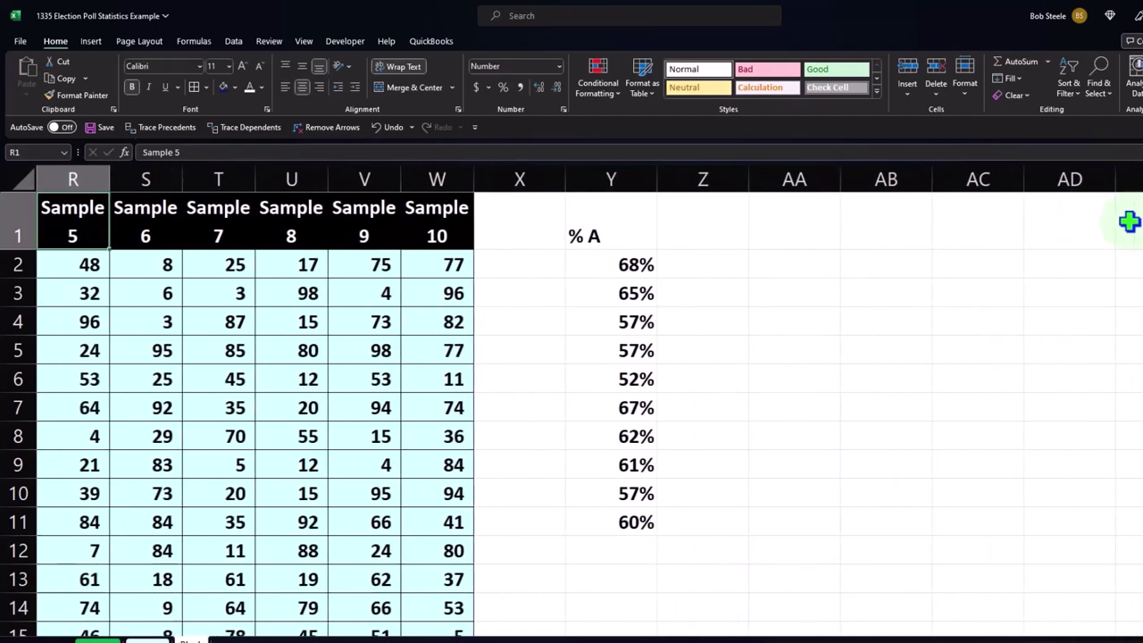
click(576, 228)
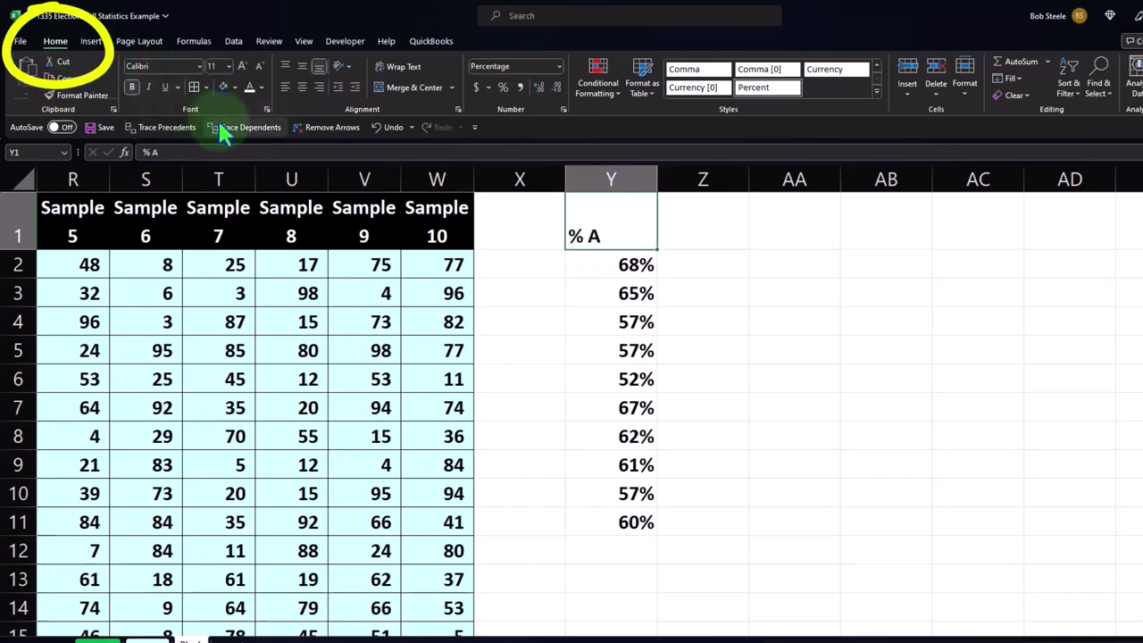
Make the Y1 % A heading black with white centred text and border Y2:Y11
click(236, 86)
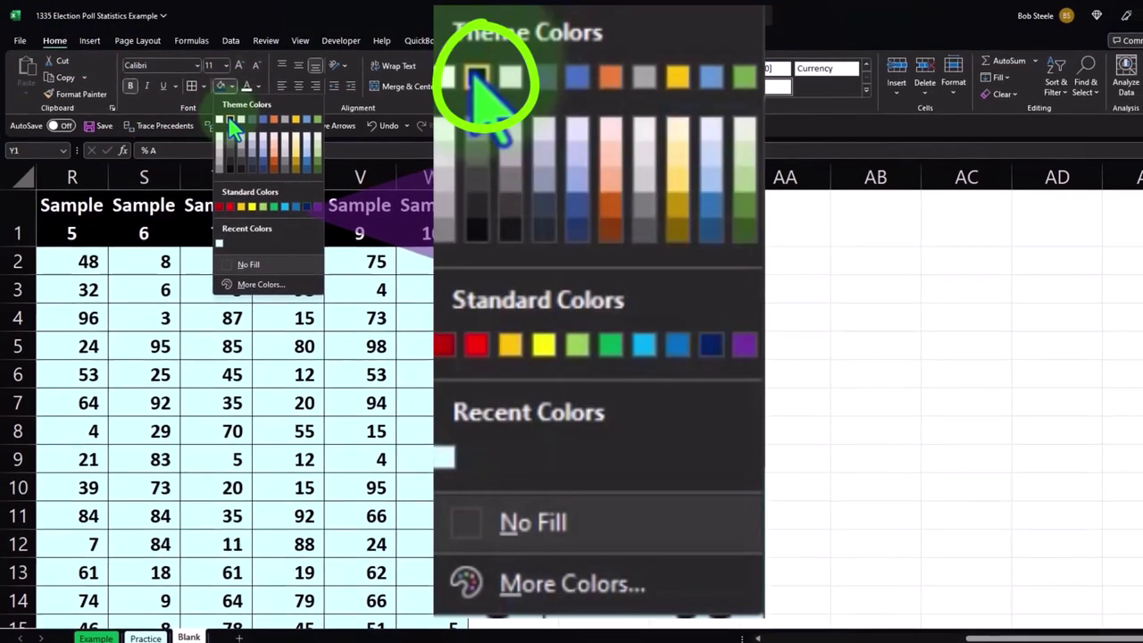
click(230, 120)
click(246, 86)
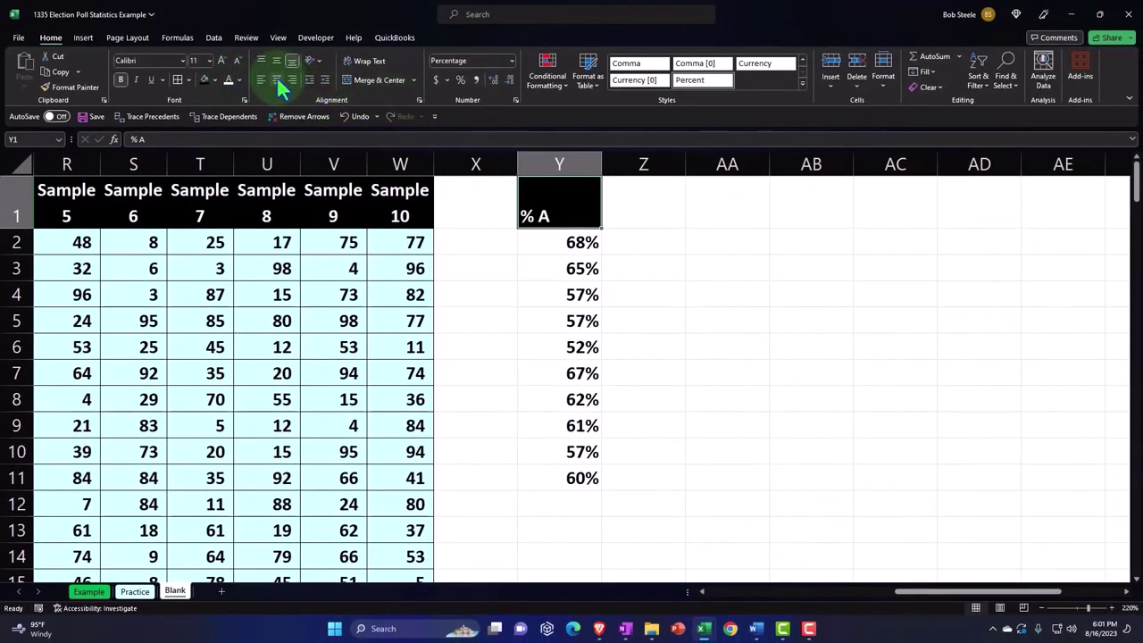
click(278, 82)
drag(560, 241, 587, 469)
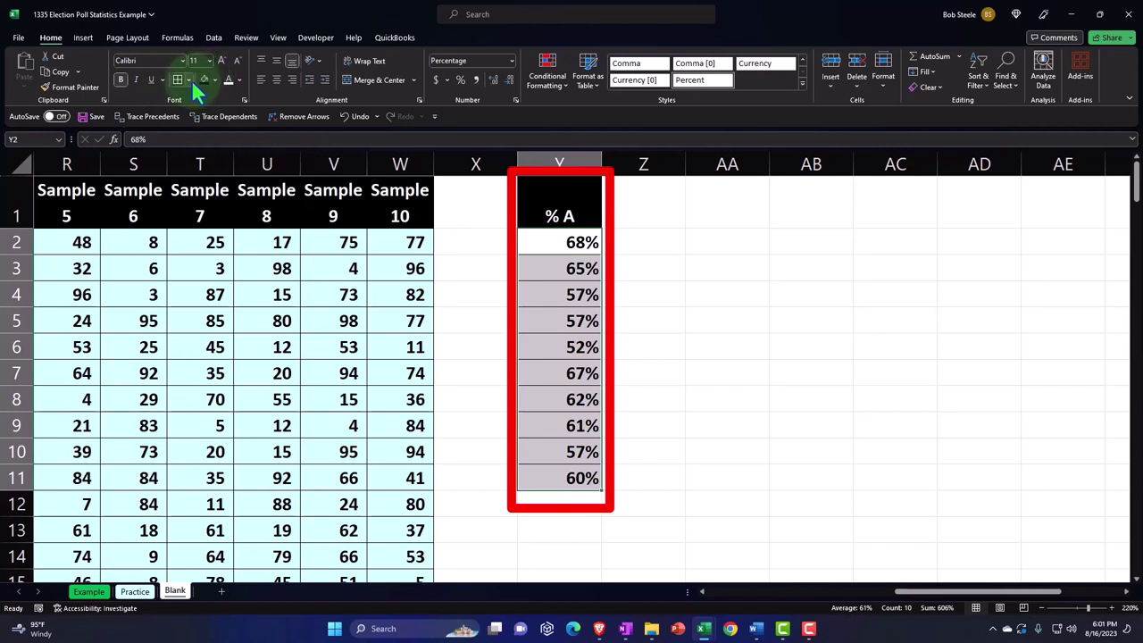
click(647, 214)
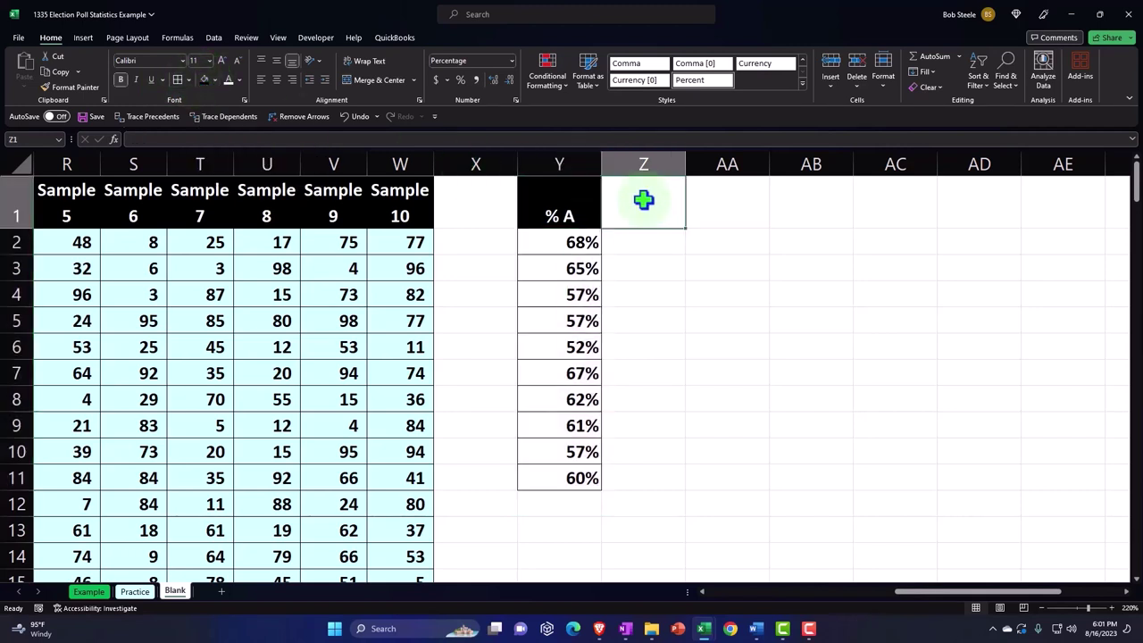
Add an 'Expected' heading in Z1 with 0.6 below, formatted as 60%
text(Expected)
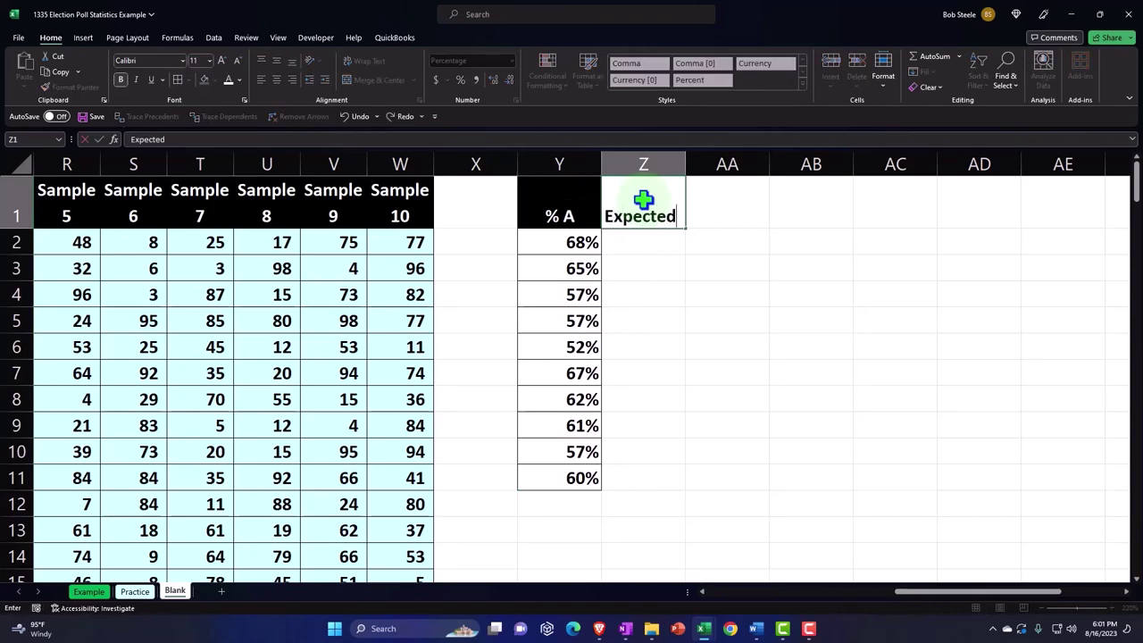
key(Return)
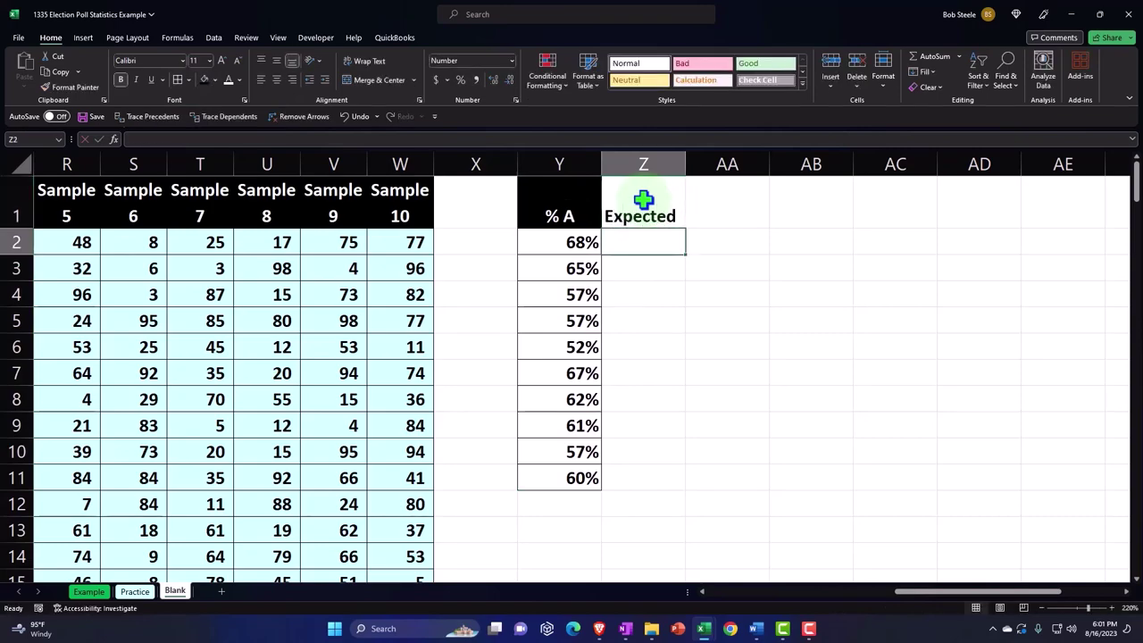
text(.6)
key(Return)
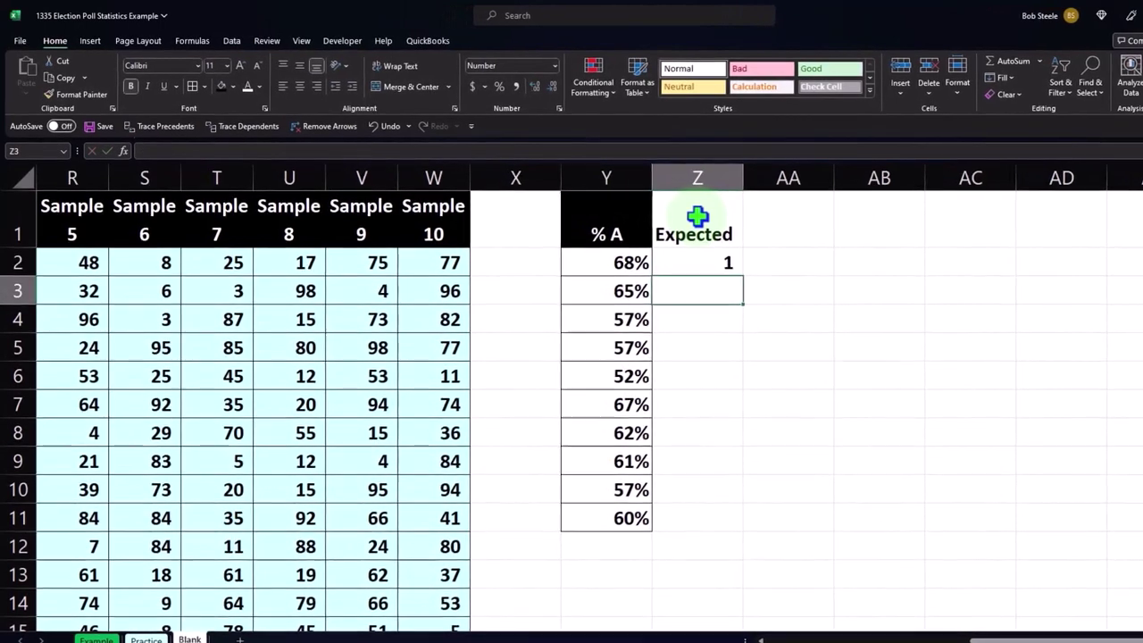
key(Up)
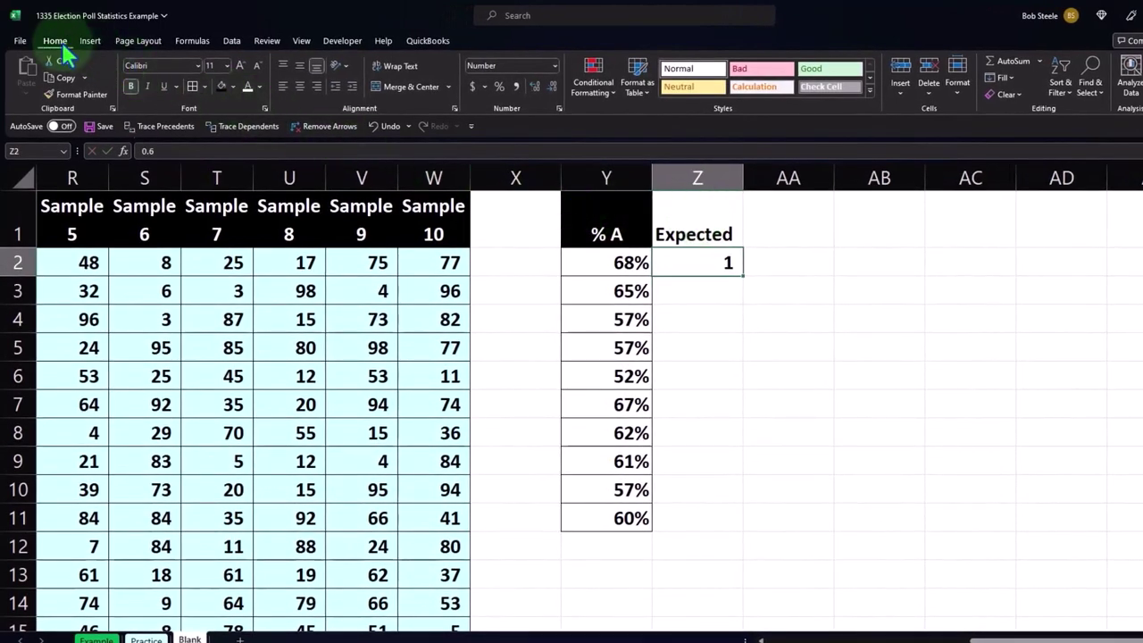
click(499, 87)
Add a 'Difference' heading in AA1 and =Y2-Z2 in AA2 as a percentage
click(803, 225)
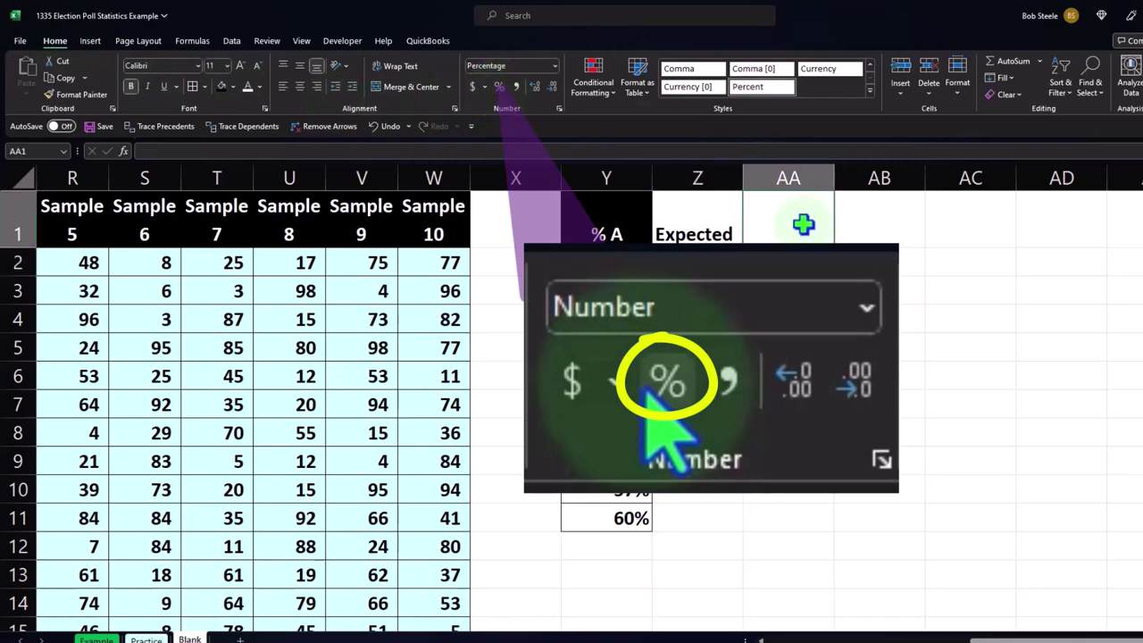
text(Differ)
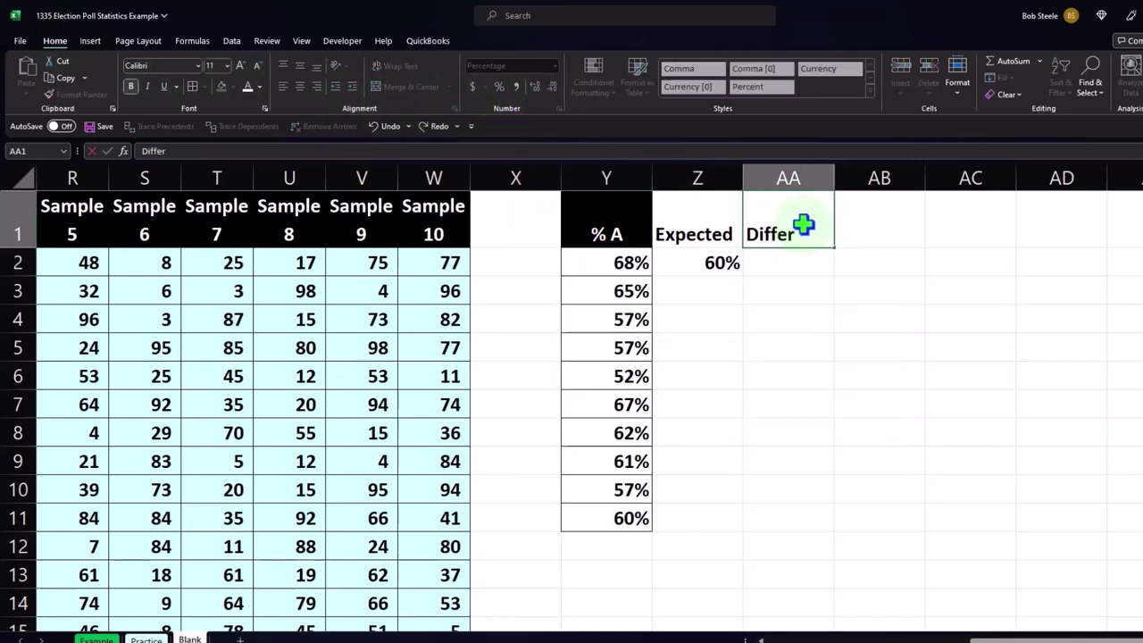
text(ence)
key(Return)
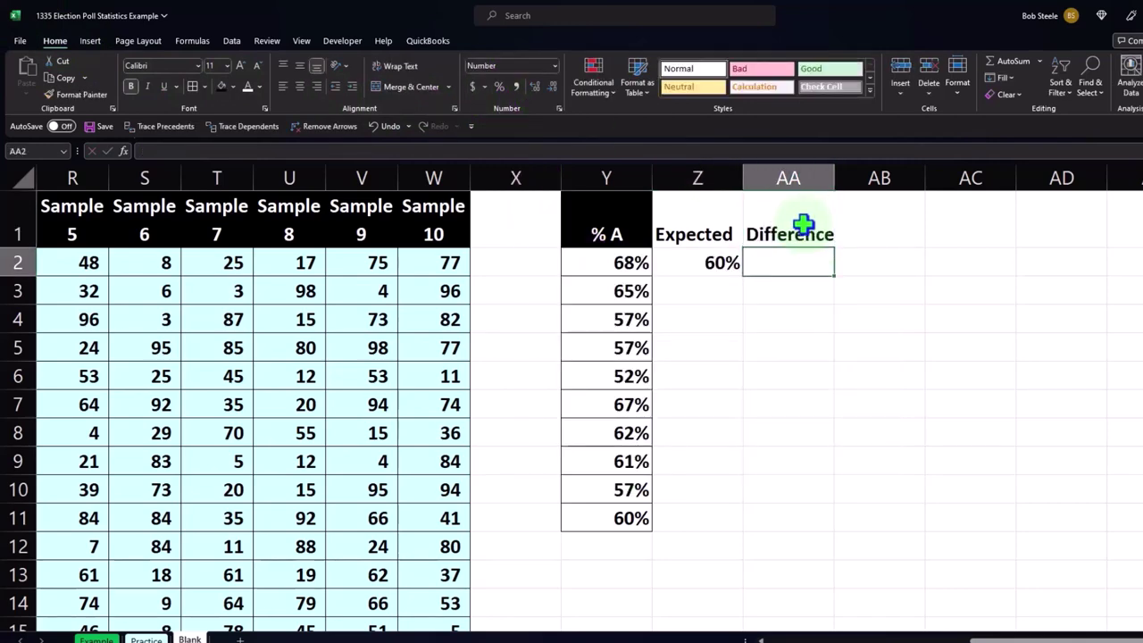
text(=)
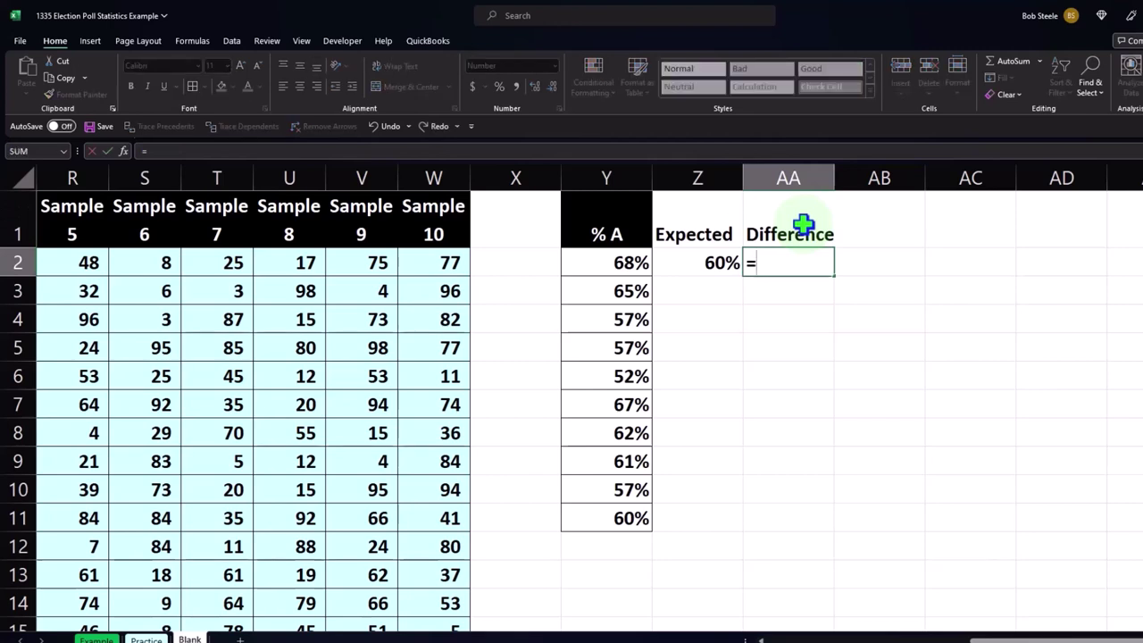
key(Left)
key(Left)
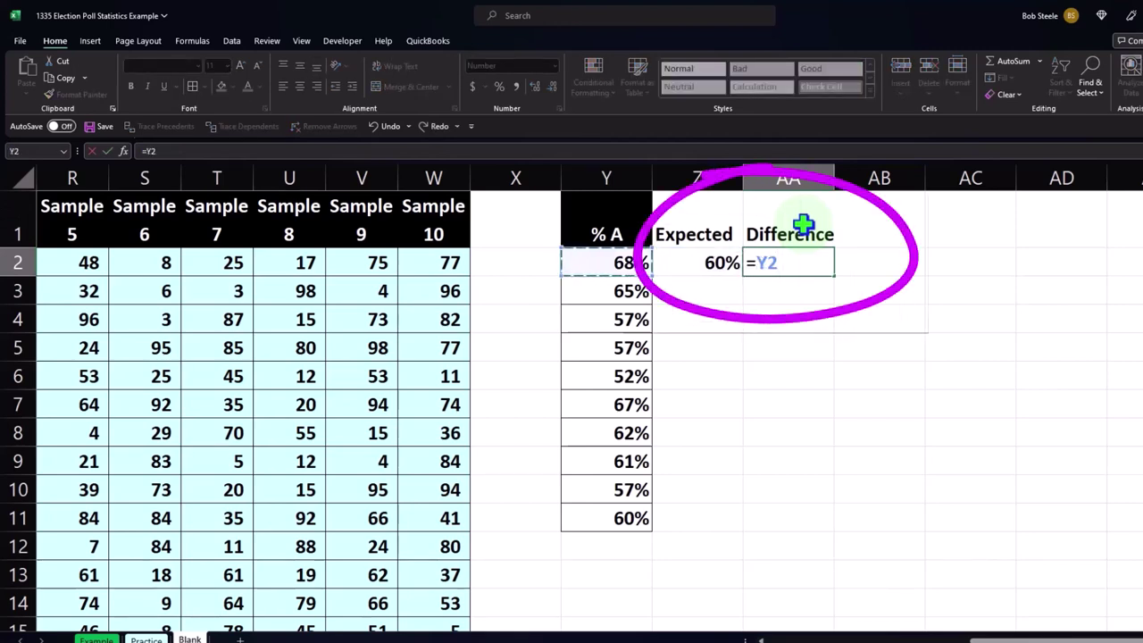
text(-)
key(Left)
key(Return)
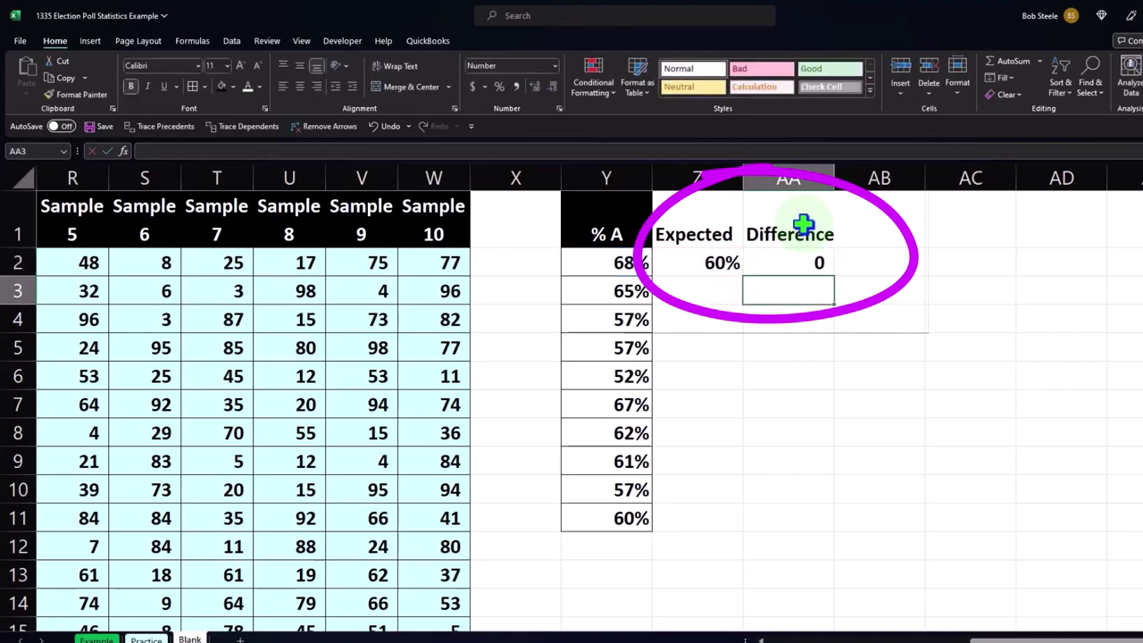
click(800, 253)
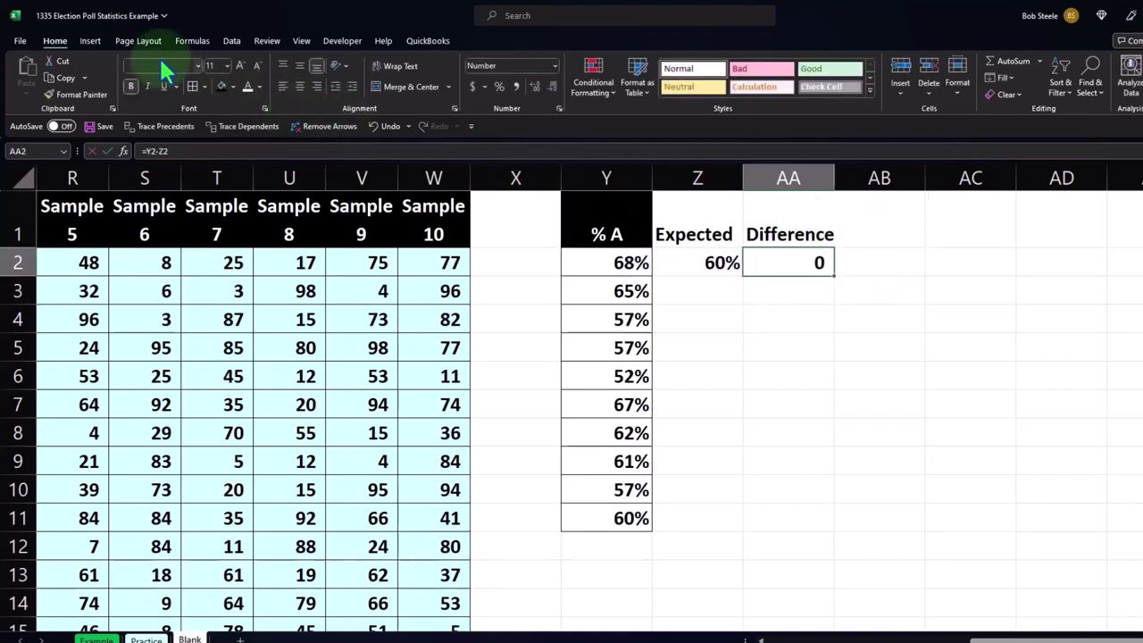
click(498, 87)
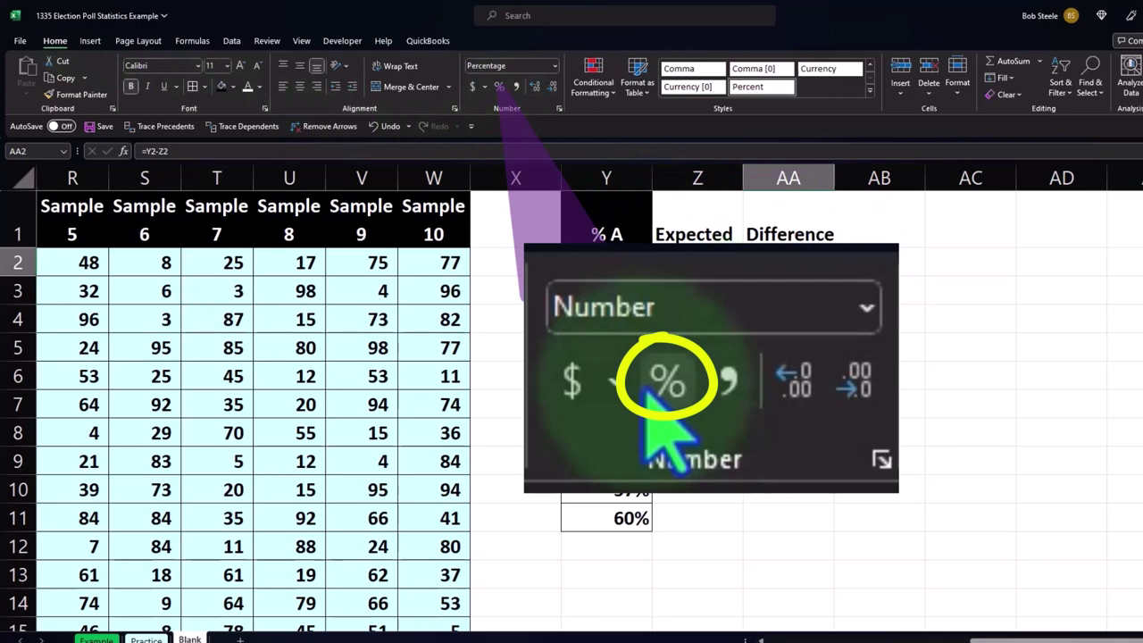
Fill the Expected and Difference values in Z2:AA2 down to row 11
drag(732, 263, 746, 262)
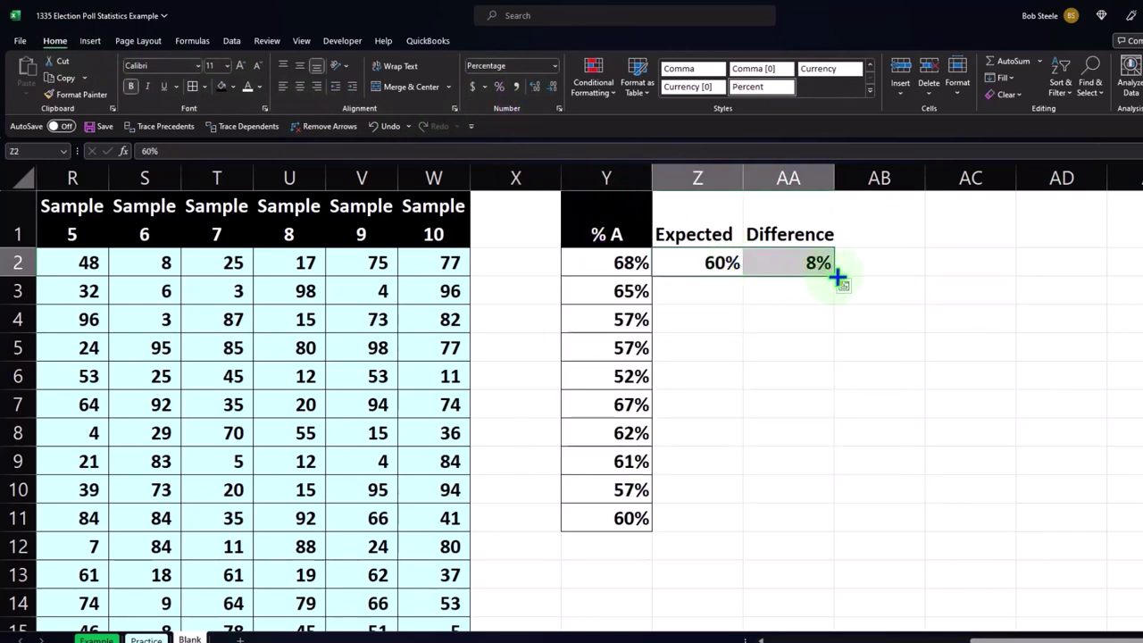
drag(840, 277, 840, 525)
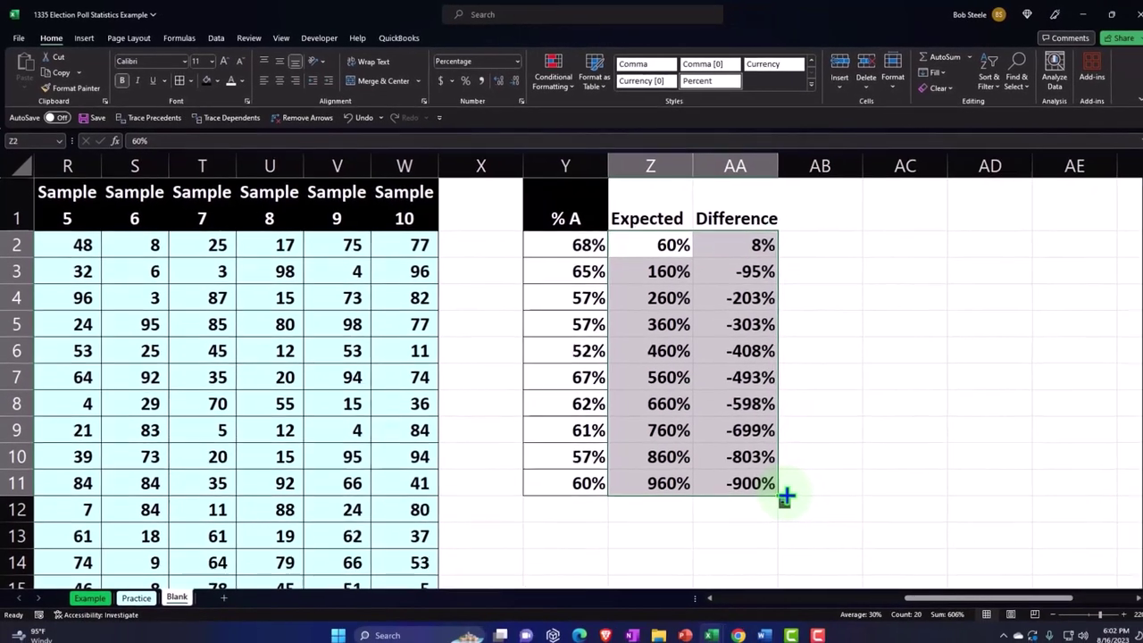
drag(656, 212, 712, 209)
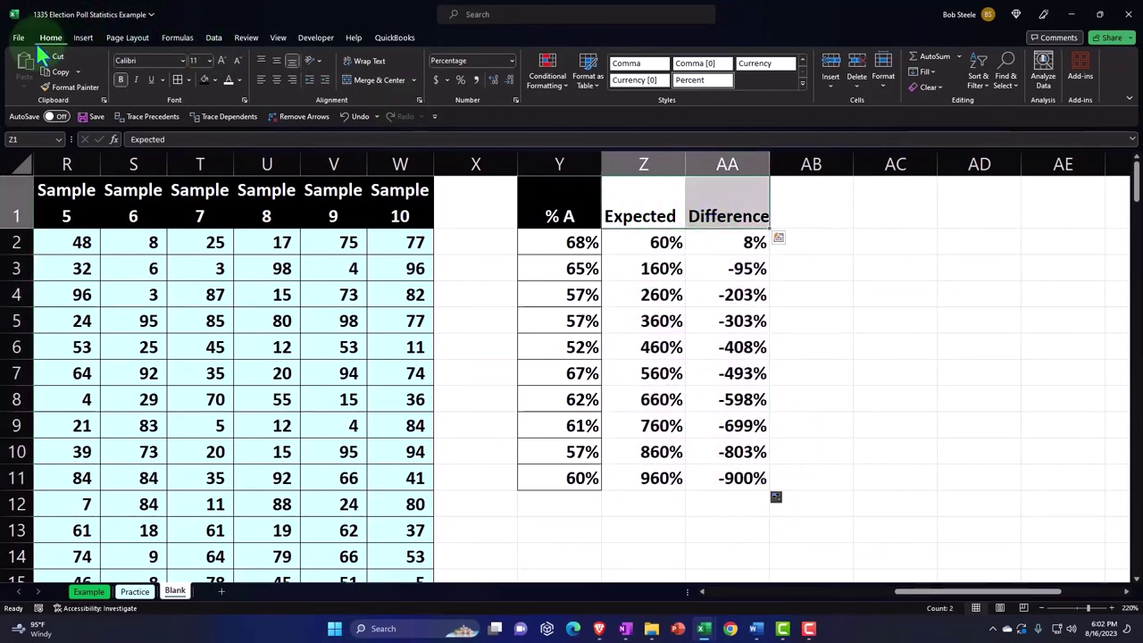
Make the Expected and Difference headers white on black and centred
click(202, 80)
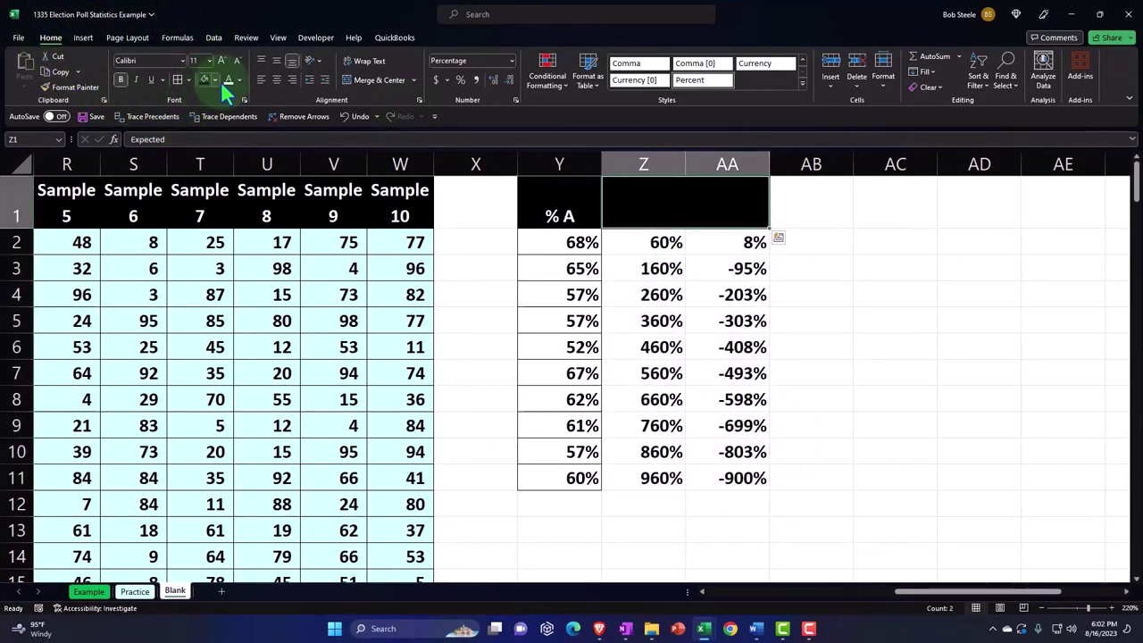
click(229, 79)
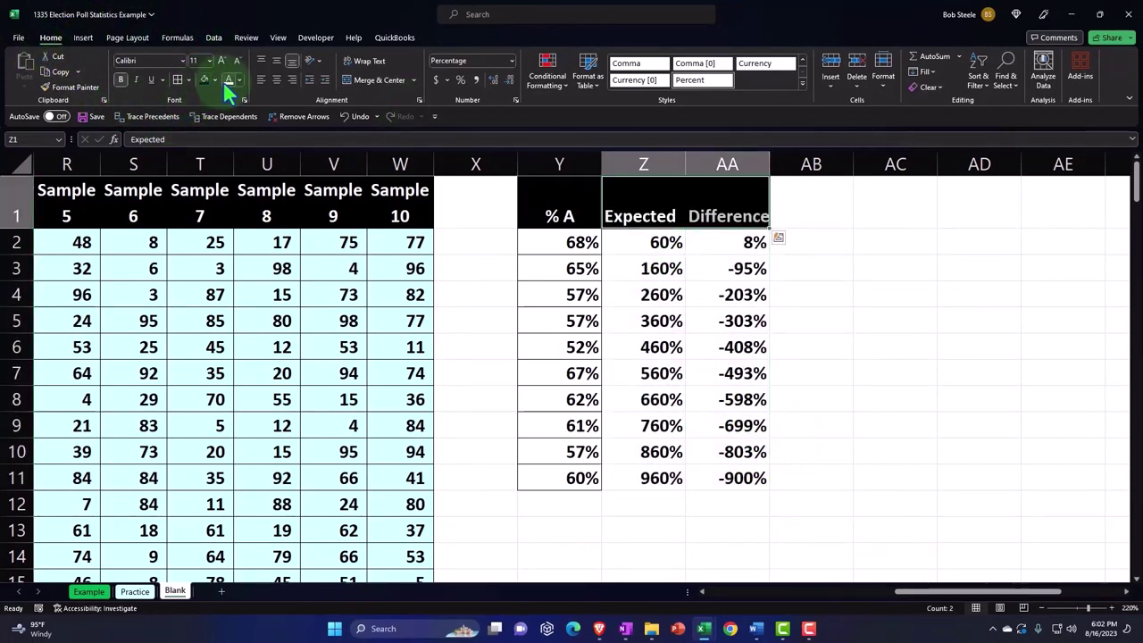
click(277, 81)
Shade the side table values Y2:AA11 with the recent cyan fill
mouse_move(560, 243)
mouse_down()
mouse_move(653, 360)
mouse_move(719, 475)
mouse_up()
mouse_move(94, 18)
mouse_down()
mouse_move(62, 11)
mouse_move(32, 41)
mouse_move(81, 85)
mouse_move(109, 40)
mouse_up()
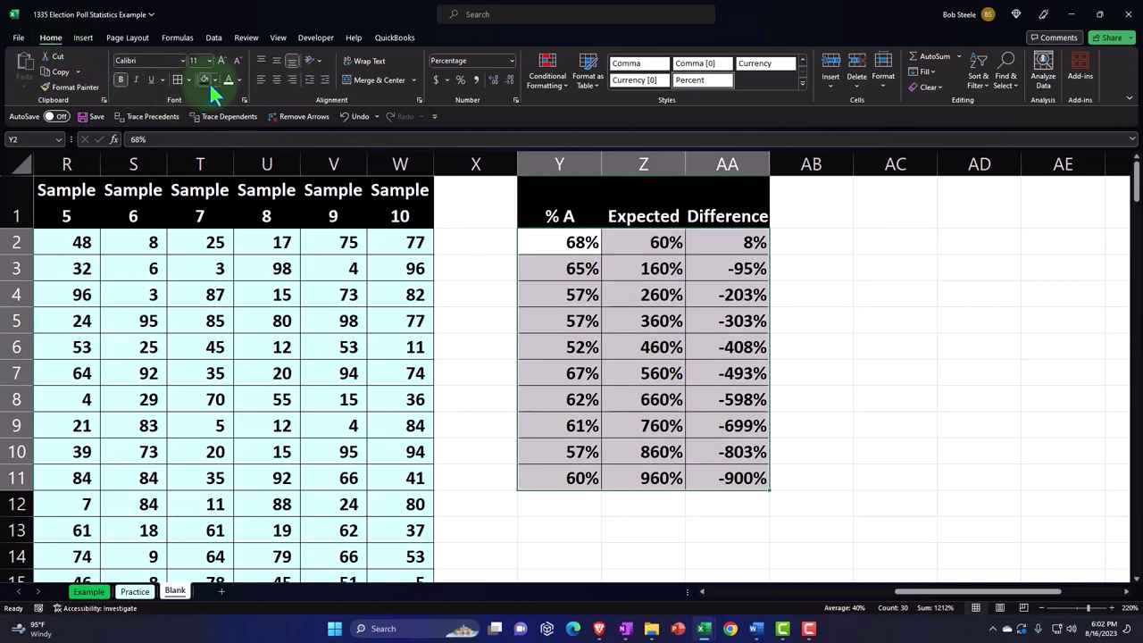
click(215, 81)
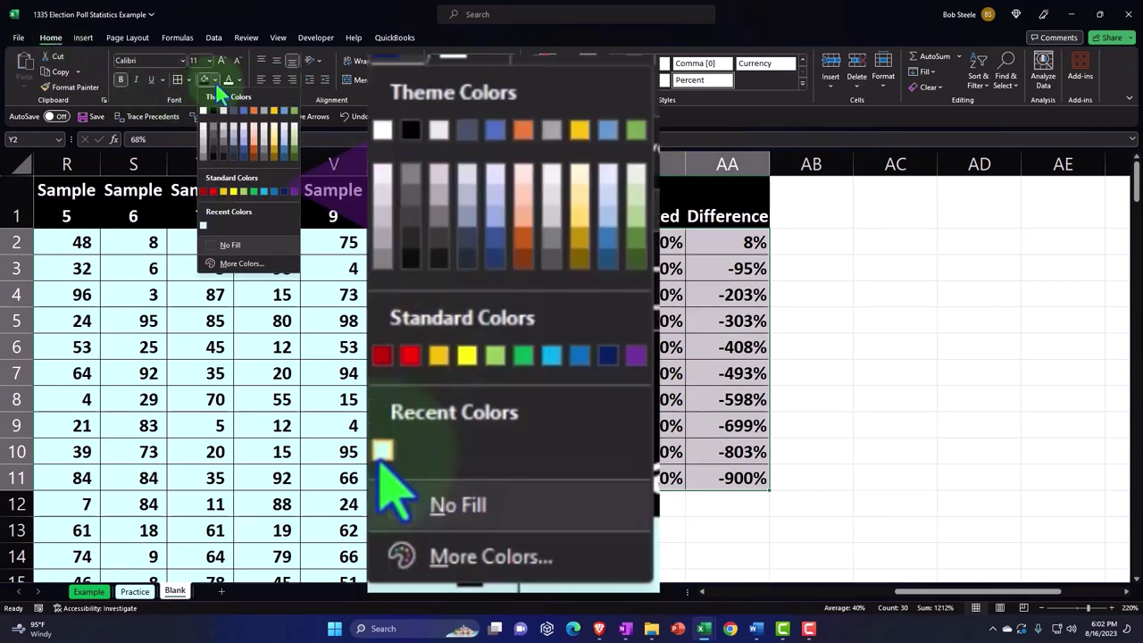
click(204, 227)
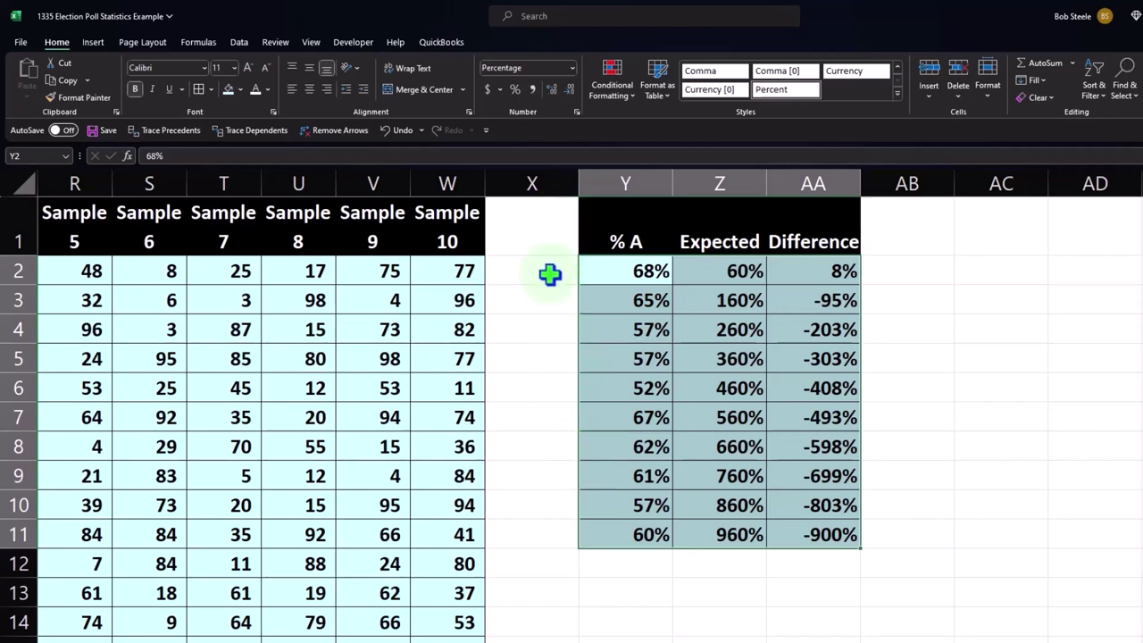
click(550, 563)
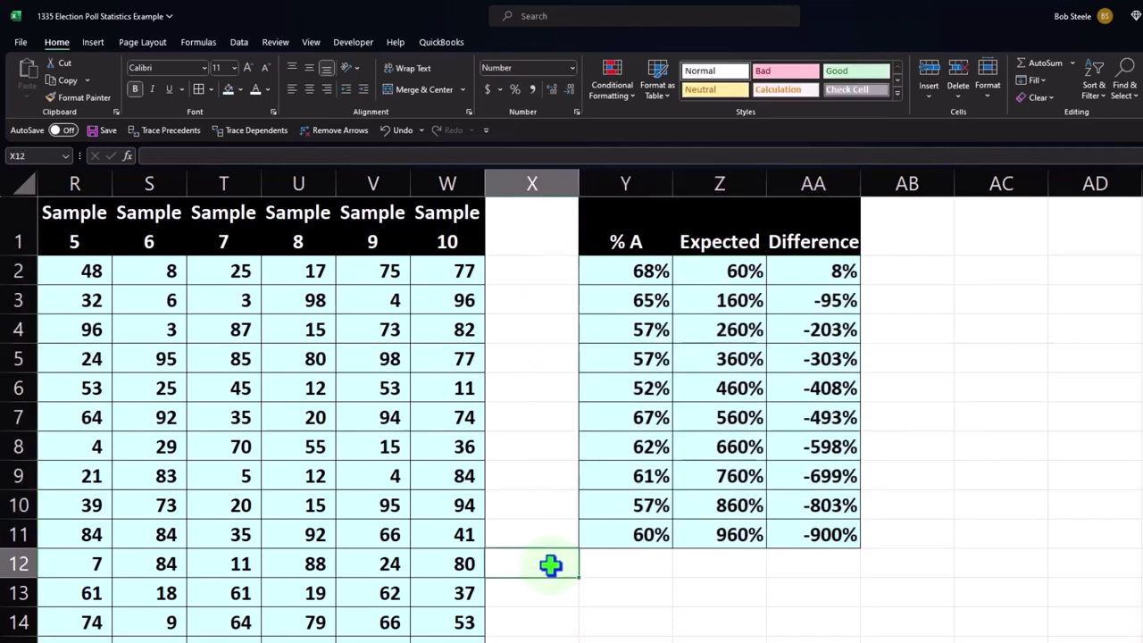
Insert a blank column at Y, before the % A column
click(620, 183)
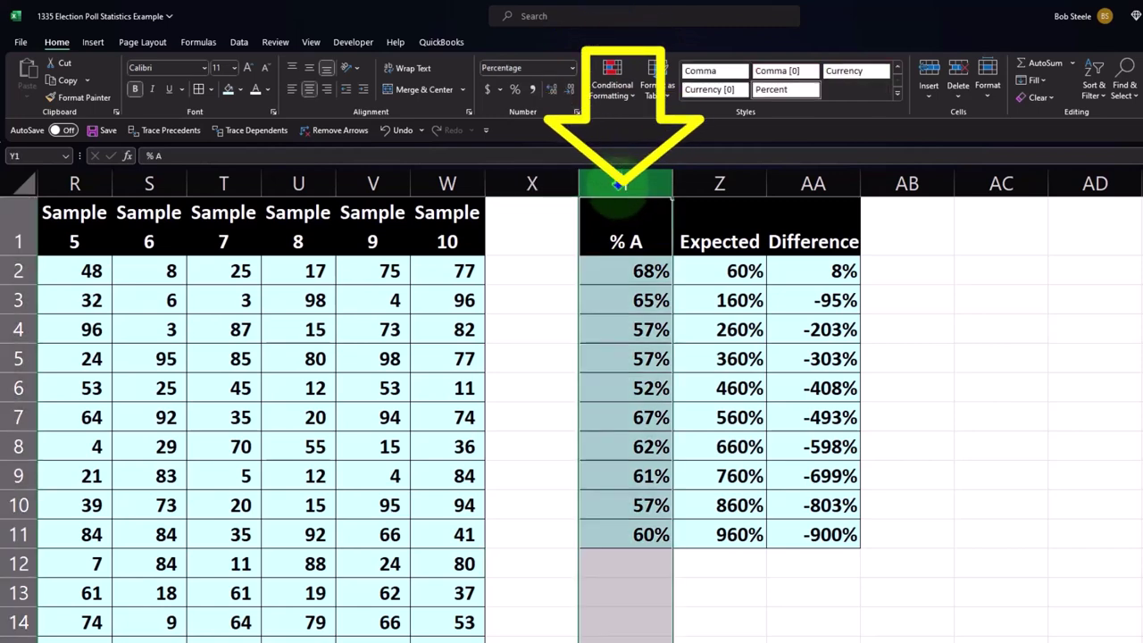
right_click(607, 233)
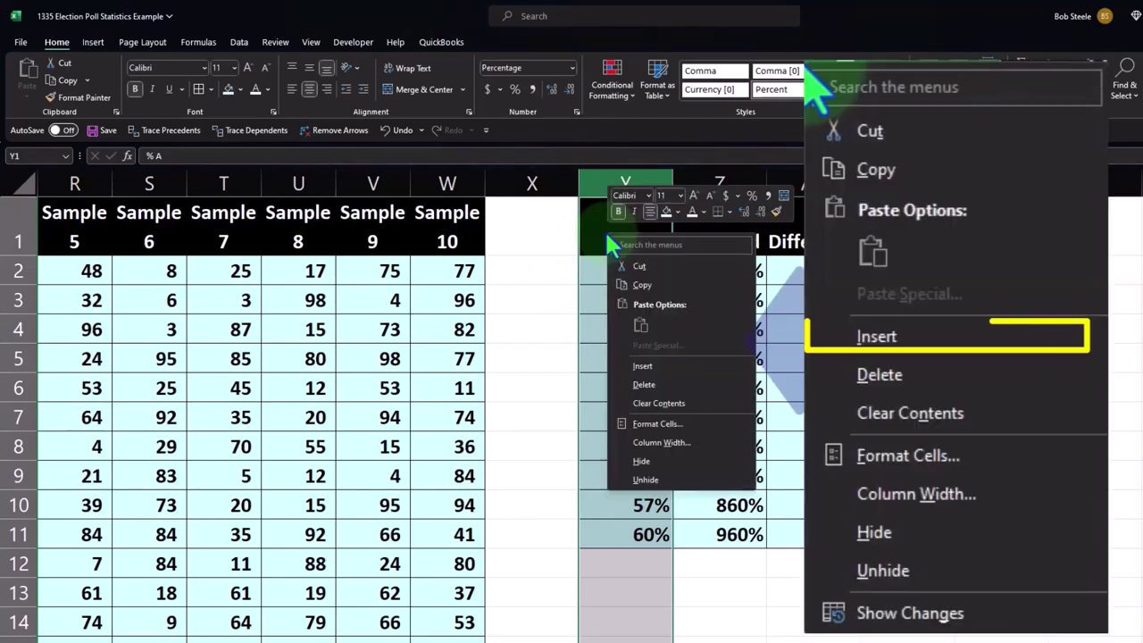
click(643, 366)
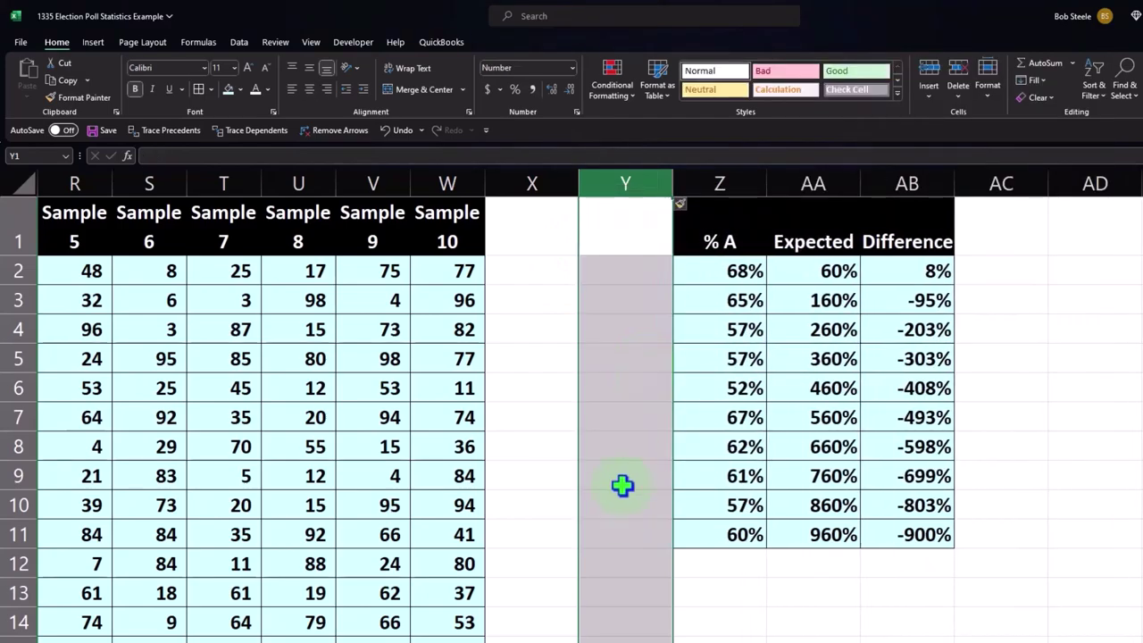
Label Y12 'Average' and enter =AVERAGE(Z2:Z11) in Z12, formatted as 61%
click(629, 556)
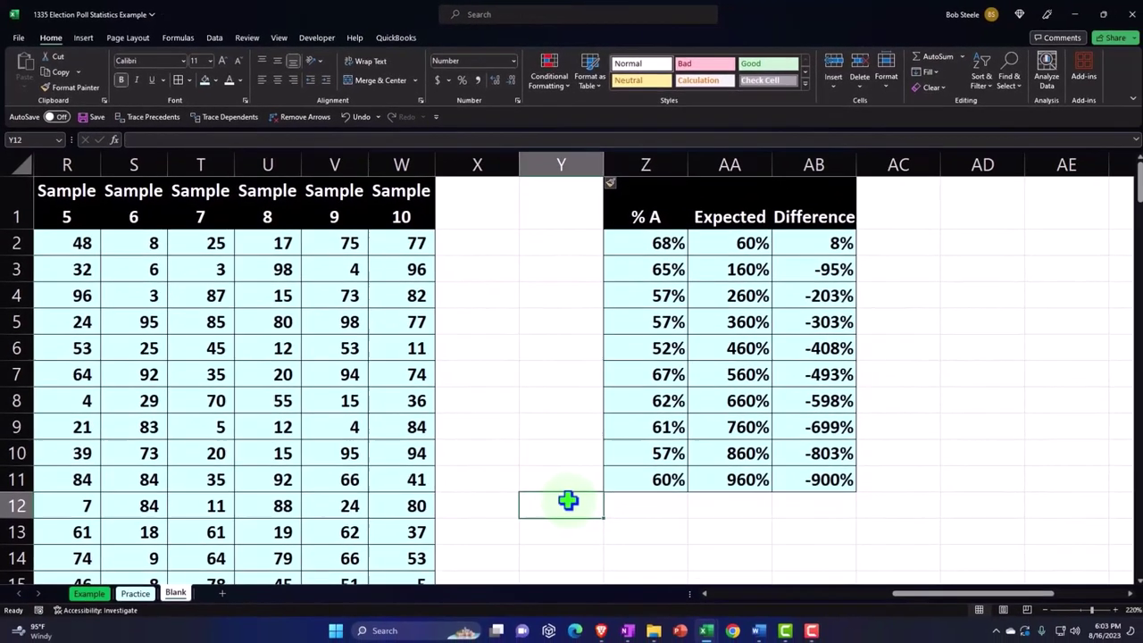
text(Average)
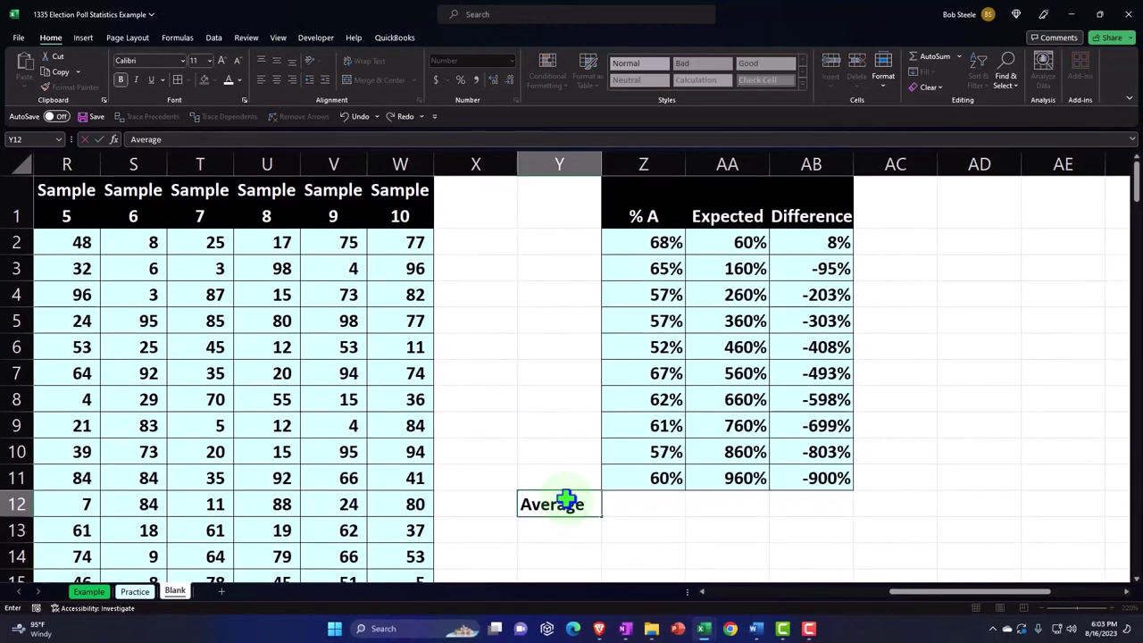
key(Tab)
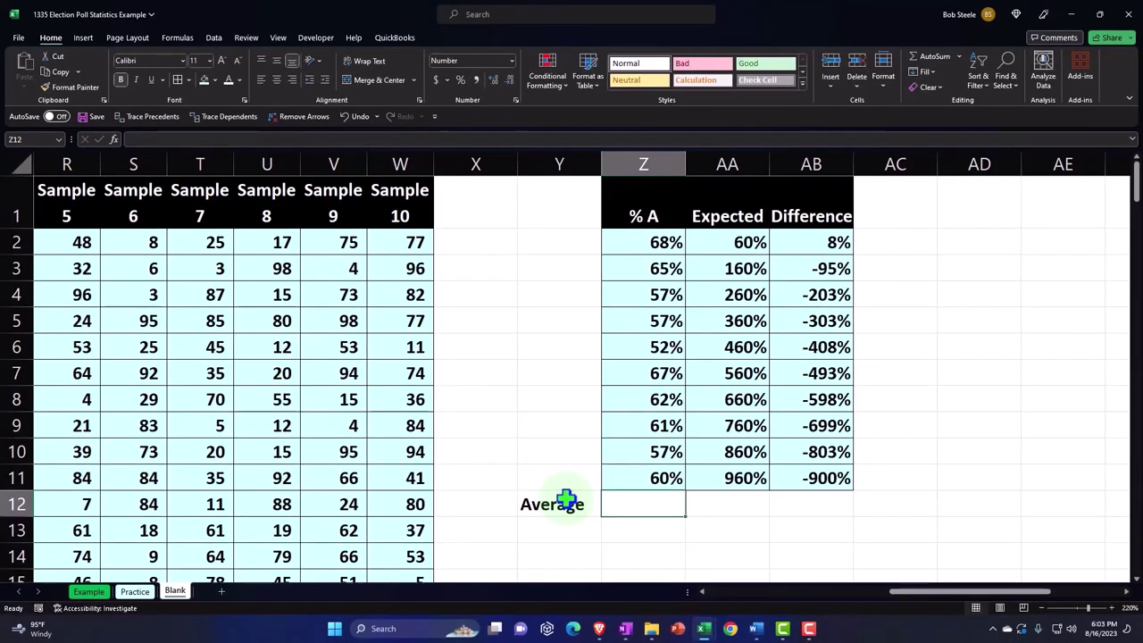
text(=su)
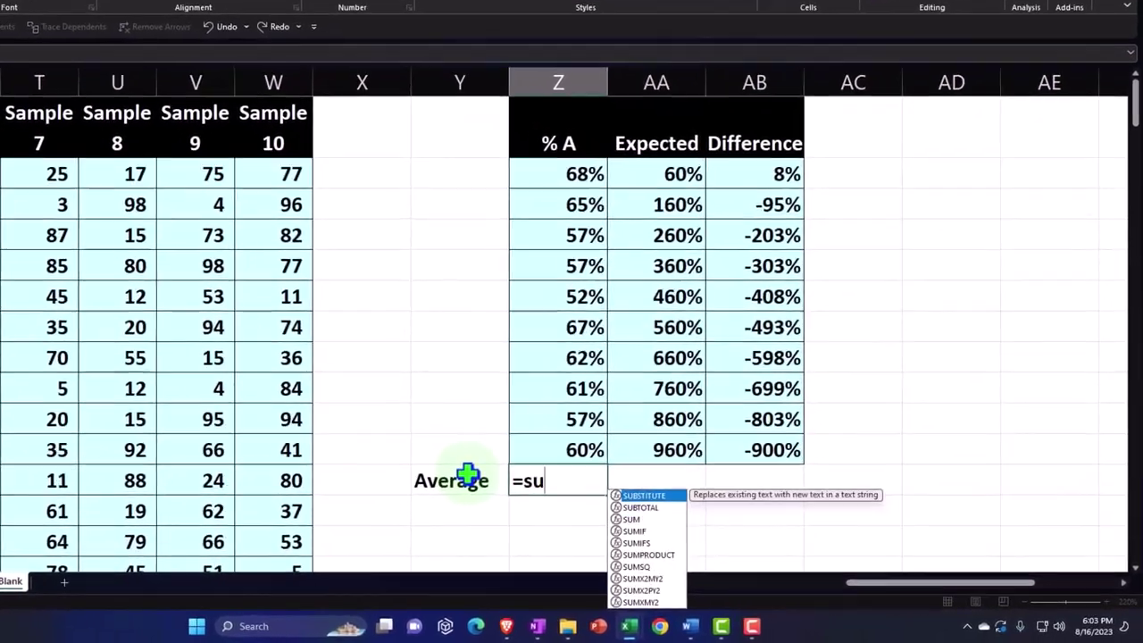
key(BackSpace)
key(BackSpace)
key(BackSpace)
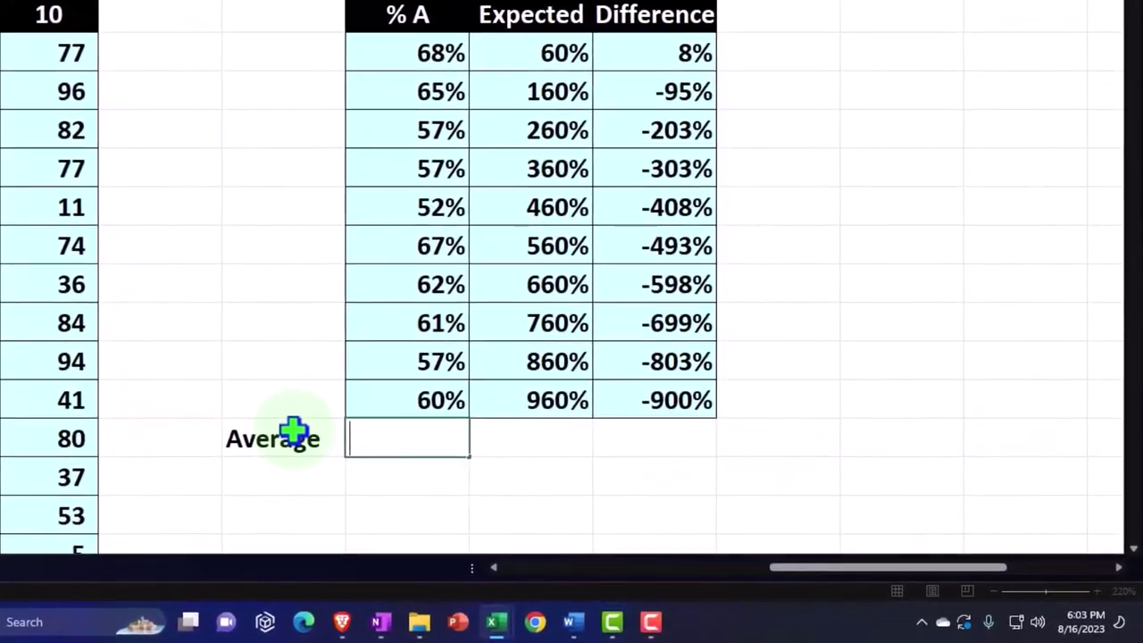
text(=)
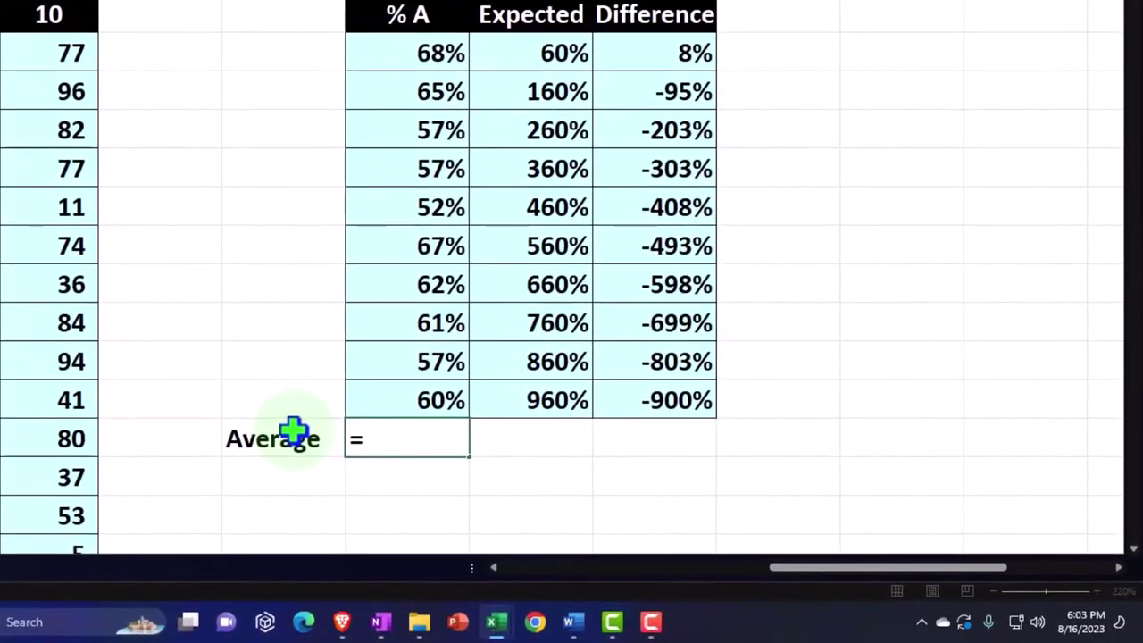
text(average)
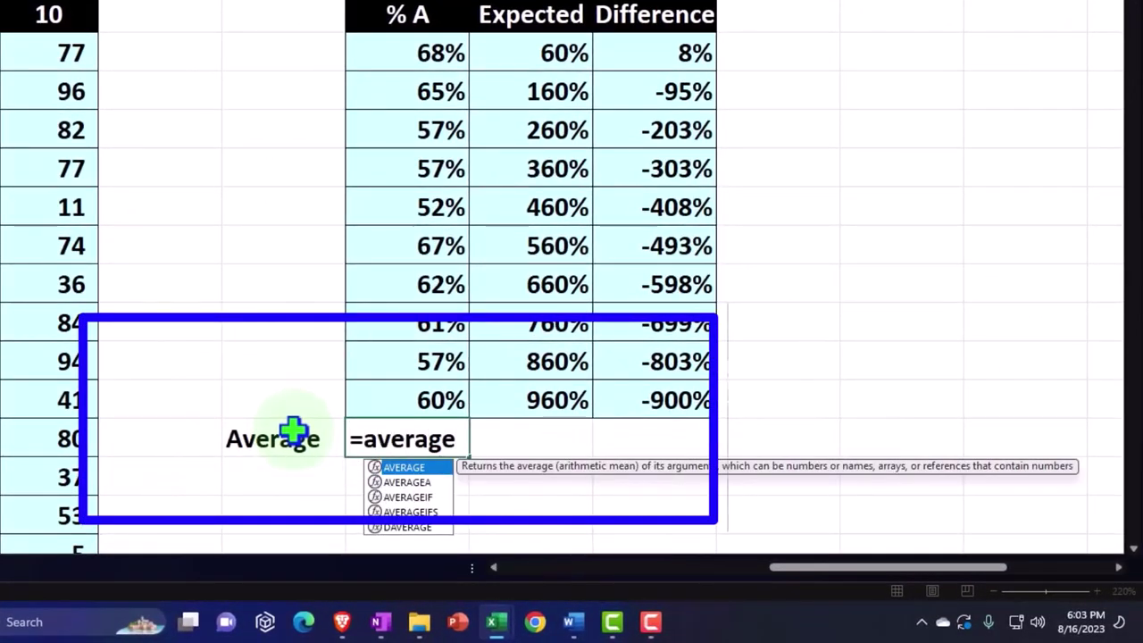
double_click(399, 471)
drag(385, 55, 383, 385)
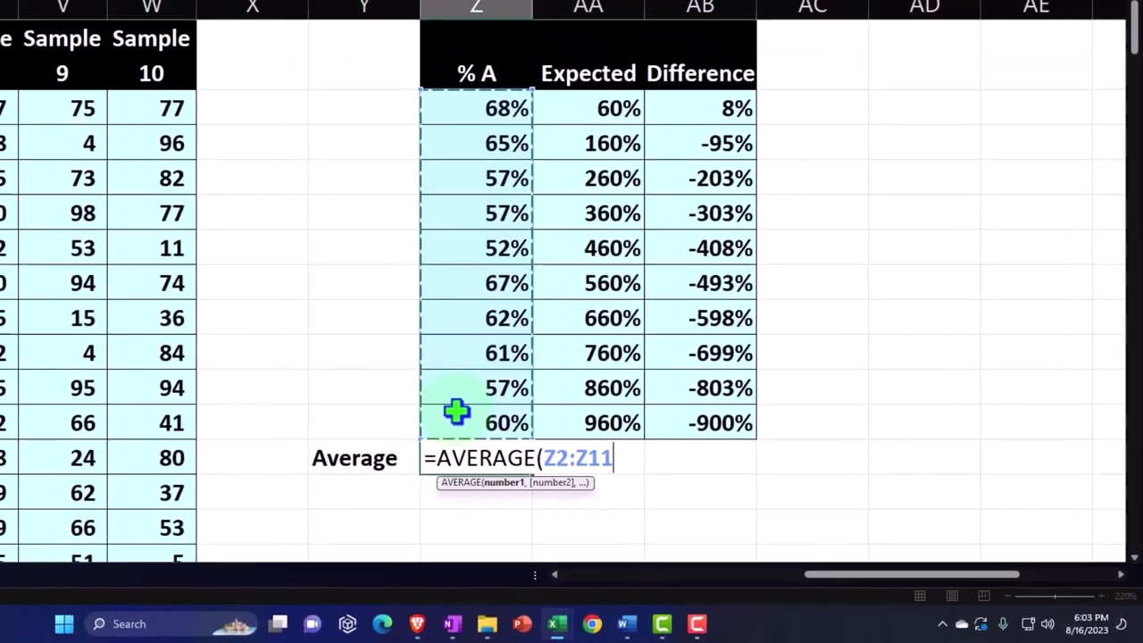
key(Return)
click(476, 457)
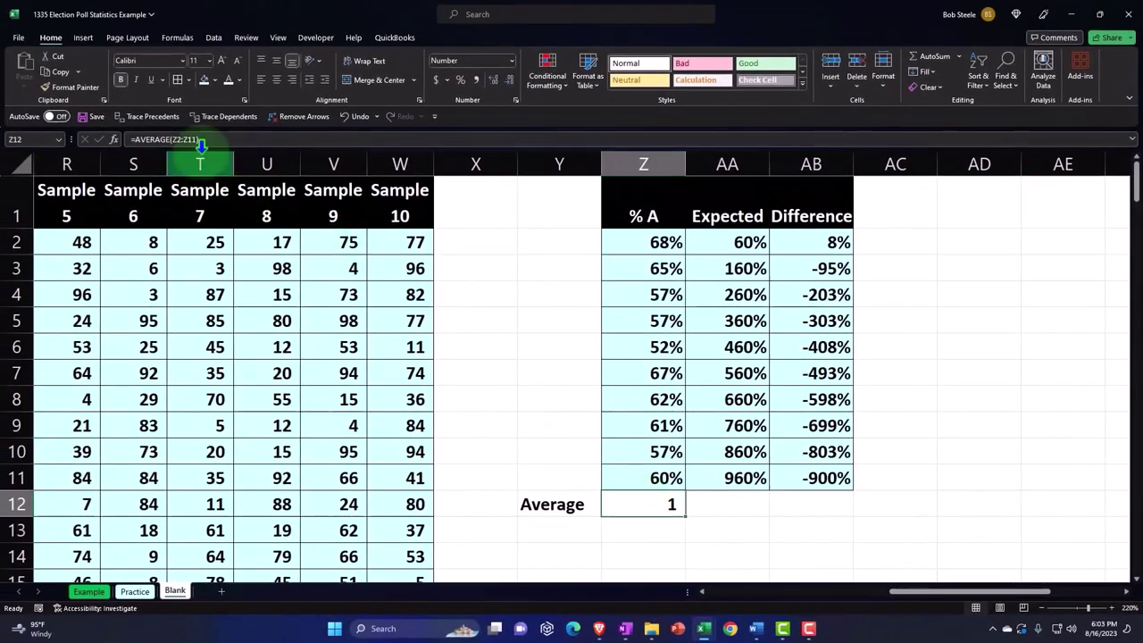
click(457, 80)
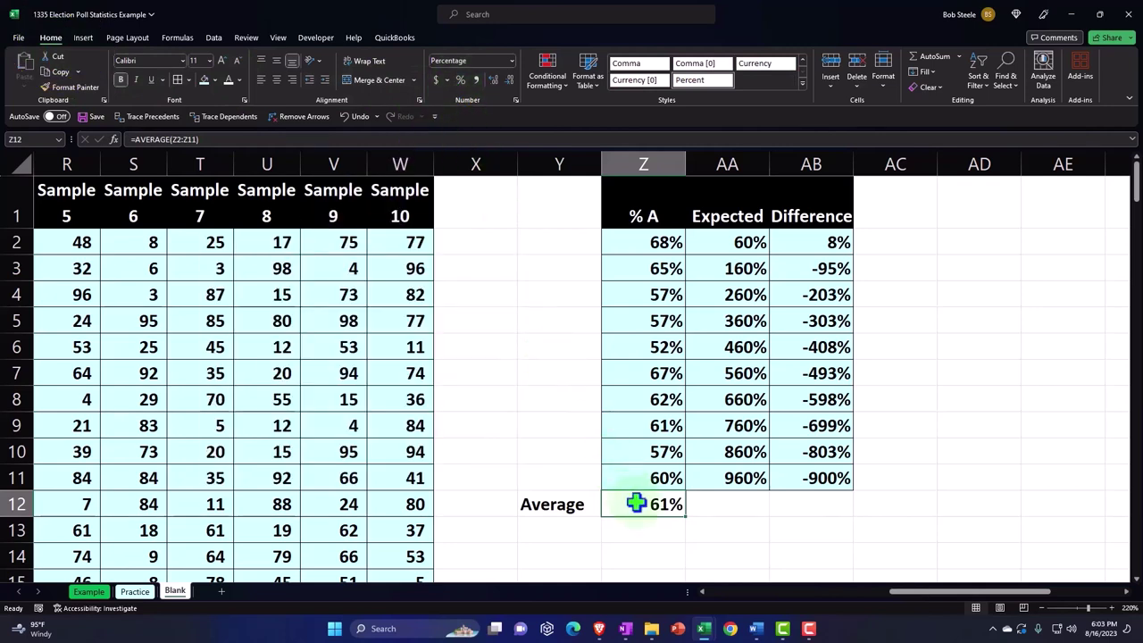
drag(585, 504, 633, 509)
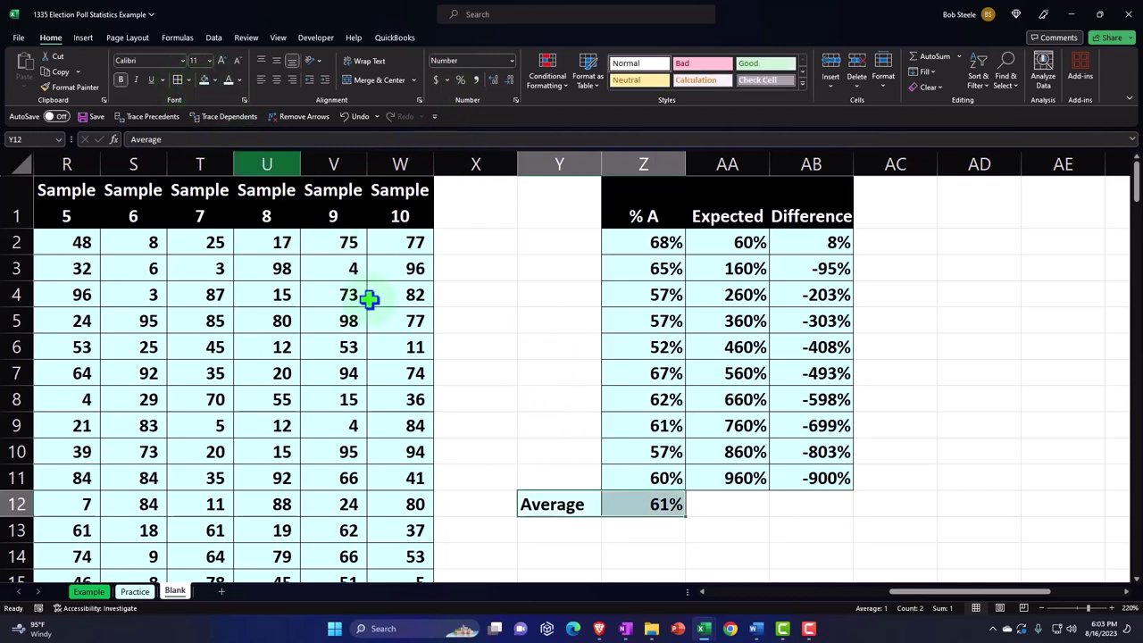
Review the side table's Difference formulas in the first rows and return to Expected cell AA3
click(551, 400)
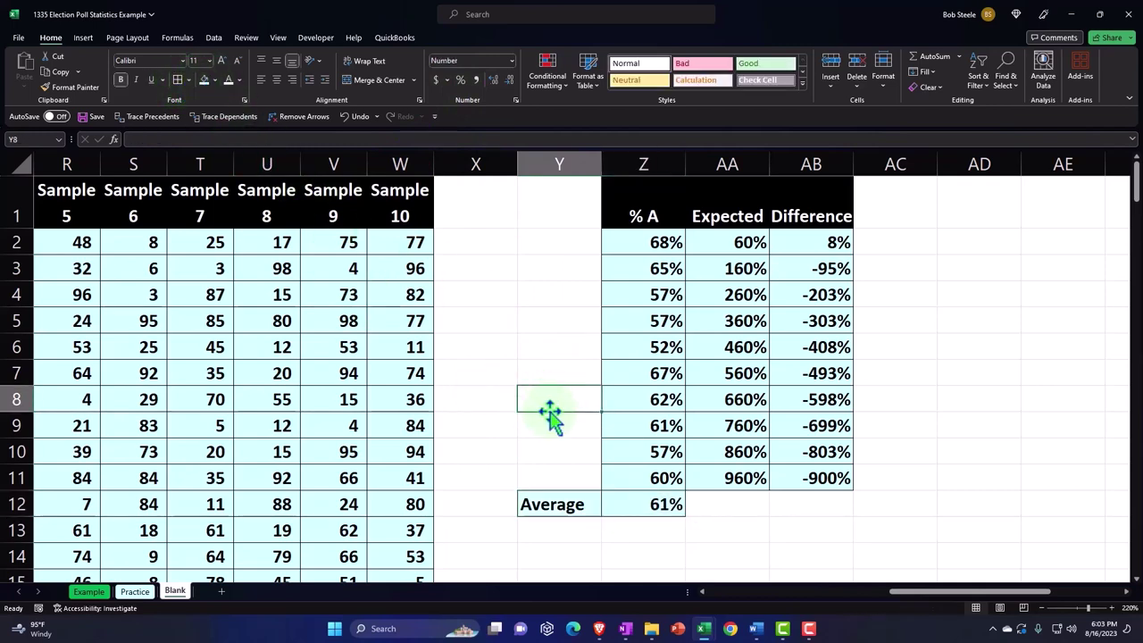
click(643, 247)
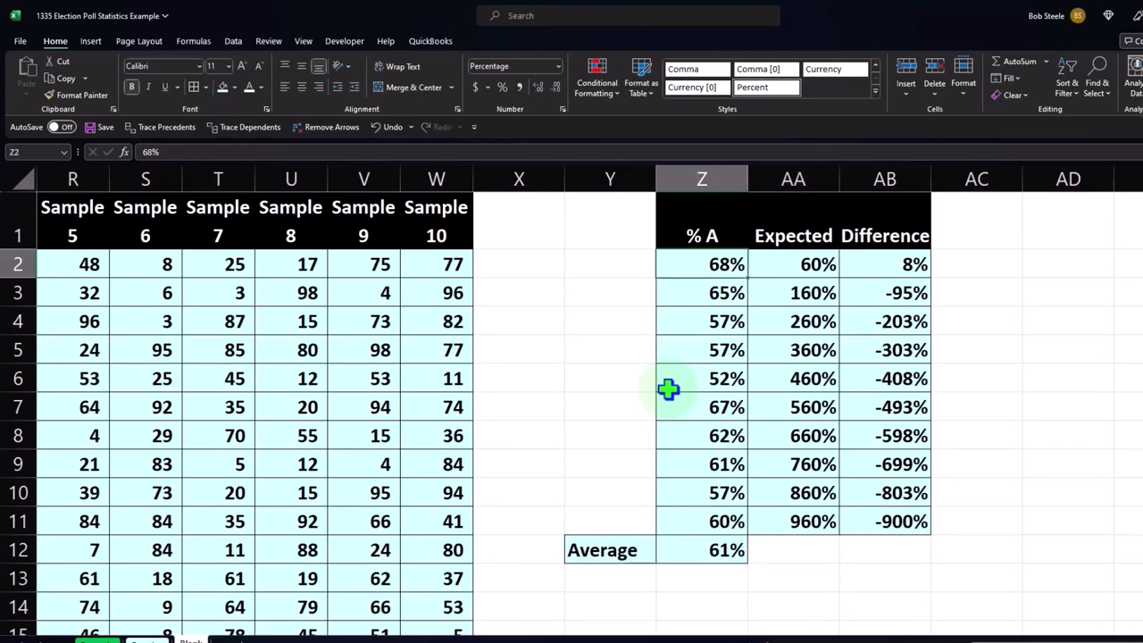
key(Right)
key(Right)
key(Down)
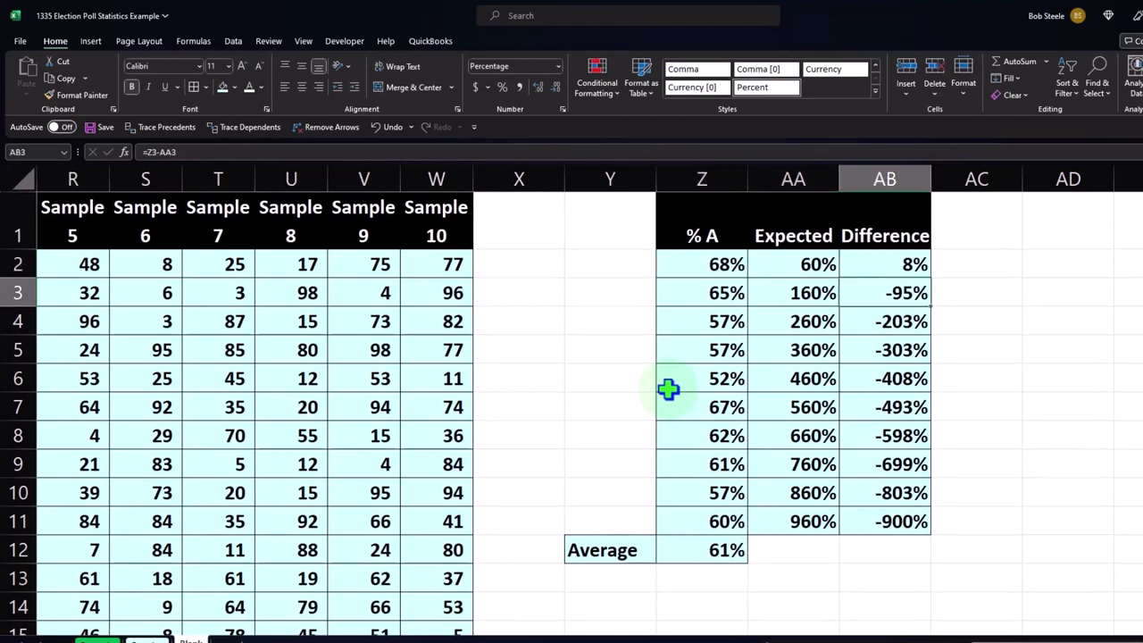
key(Down)
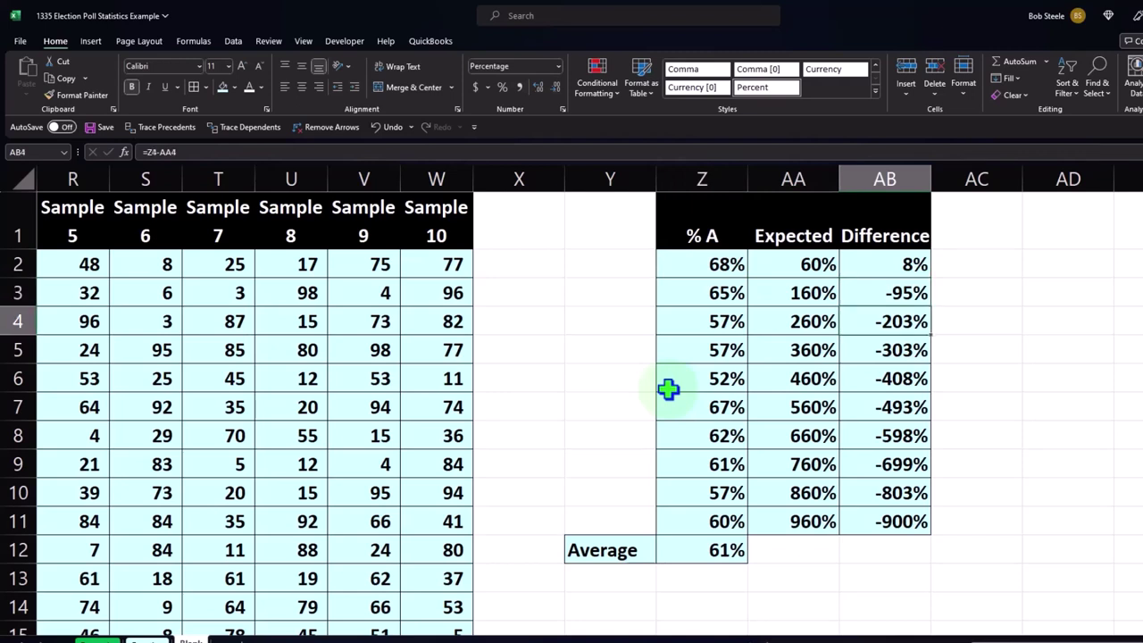
key(Left)
key(Up)
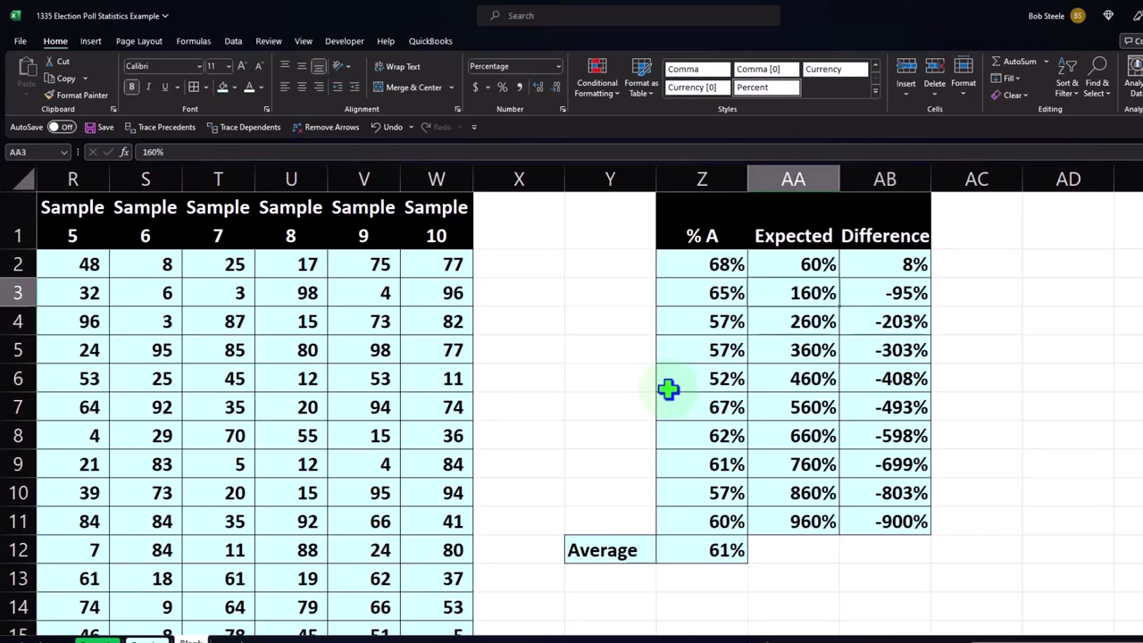
Set AA3 to =AA2, fill it down to AA10, and clear the leftover AA11:AB11 values
text(=)
key(Up)
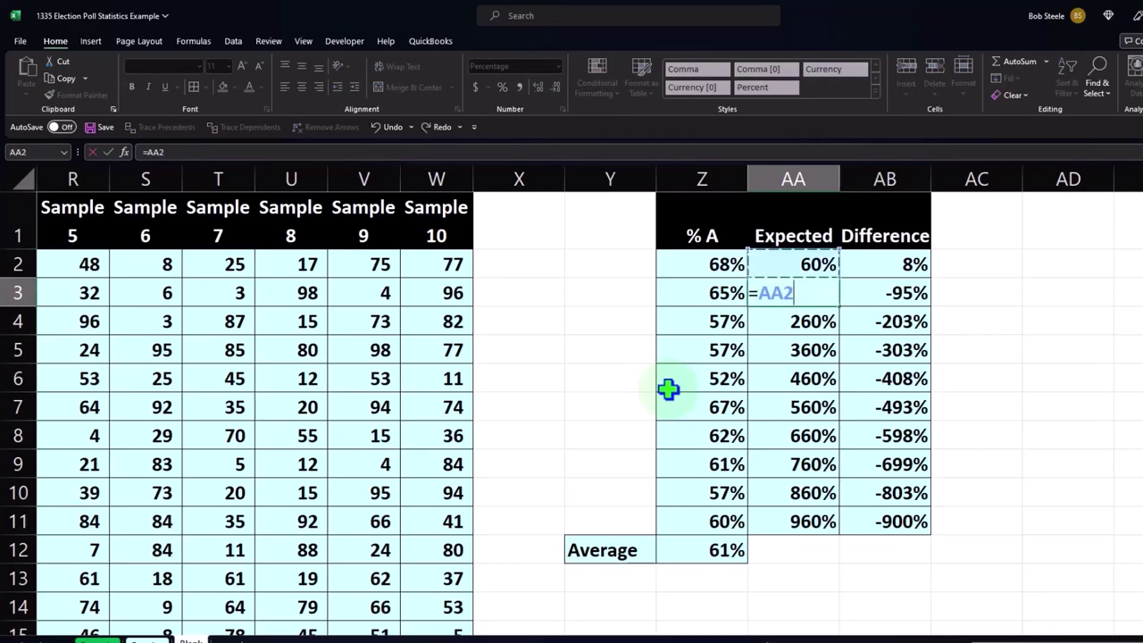
key(Return)
key(Up)
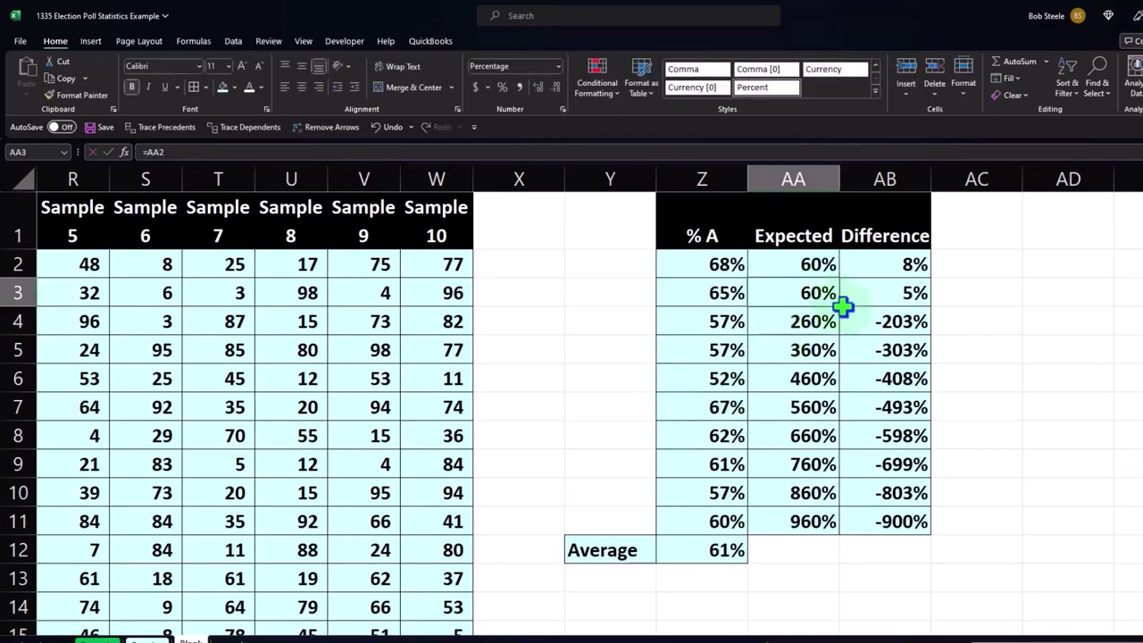
drag(841, 307, 836, 511)
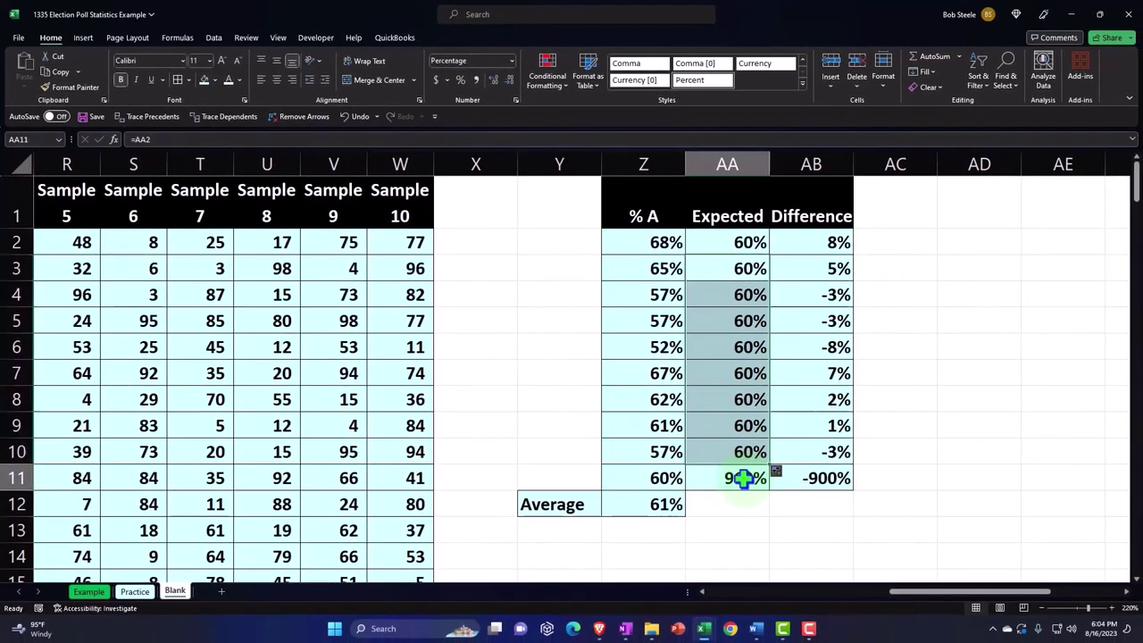
drag(745, 481, 792, 487)
key(Delete)
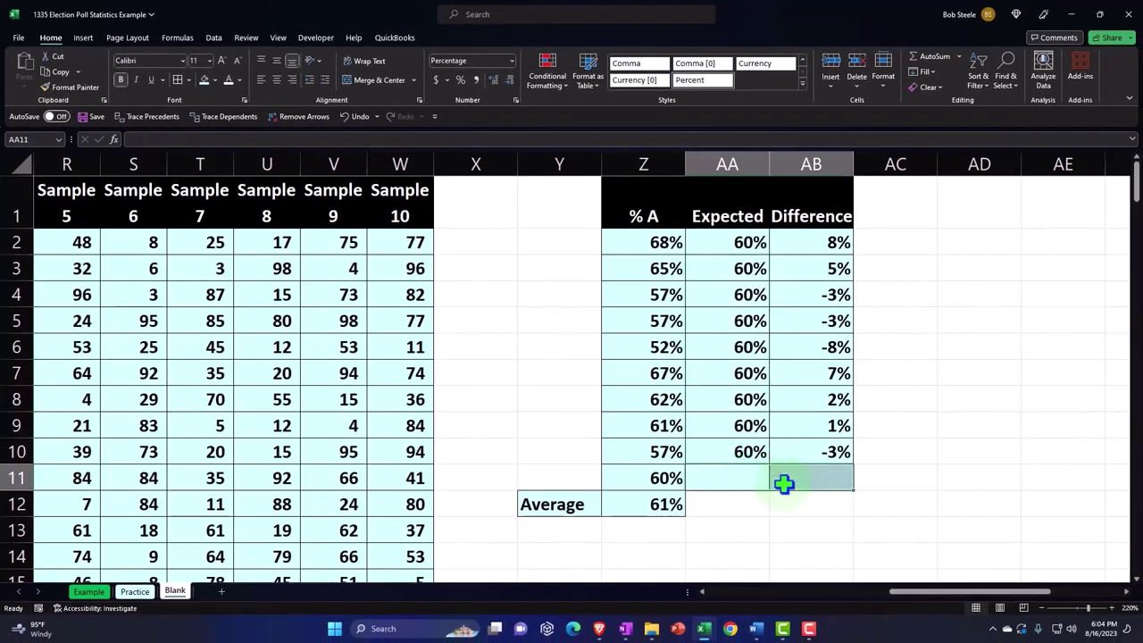
Check the Difference formulas from AB2 down to row 10
click(811, 250)
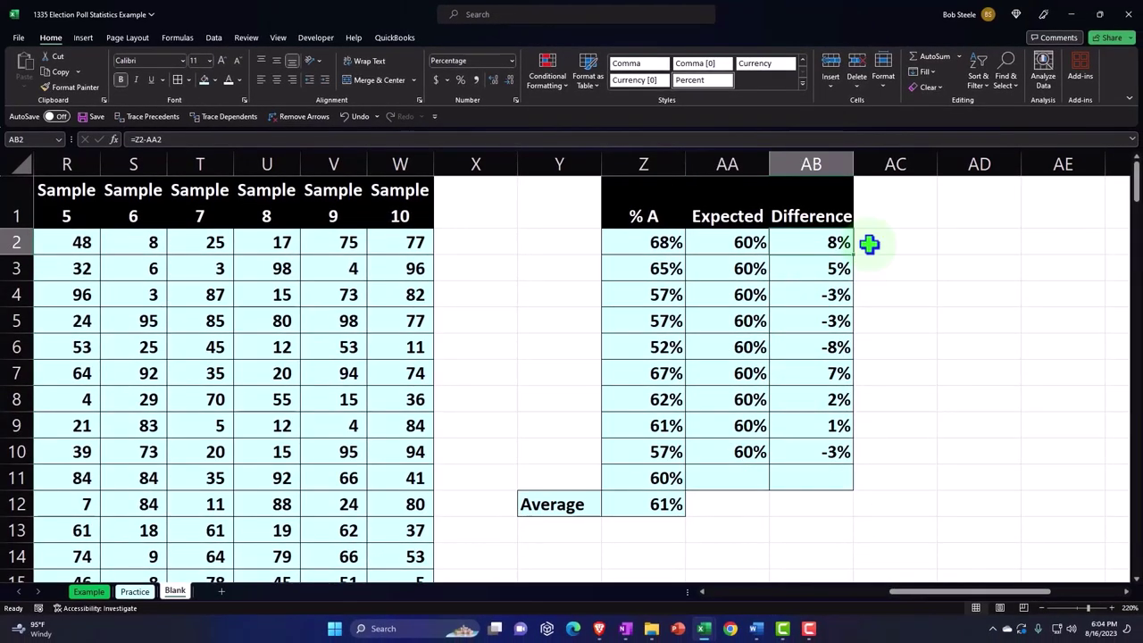
key(Down)
key(Down)
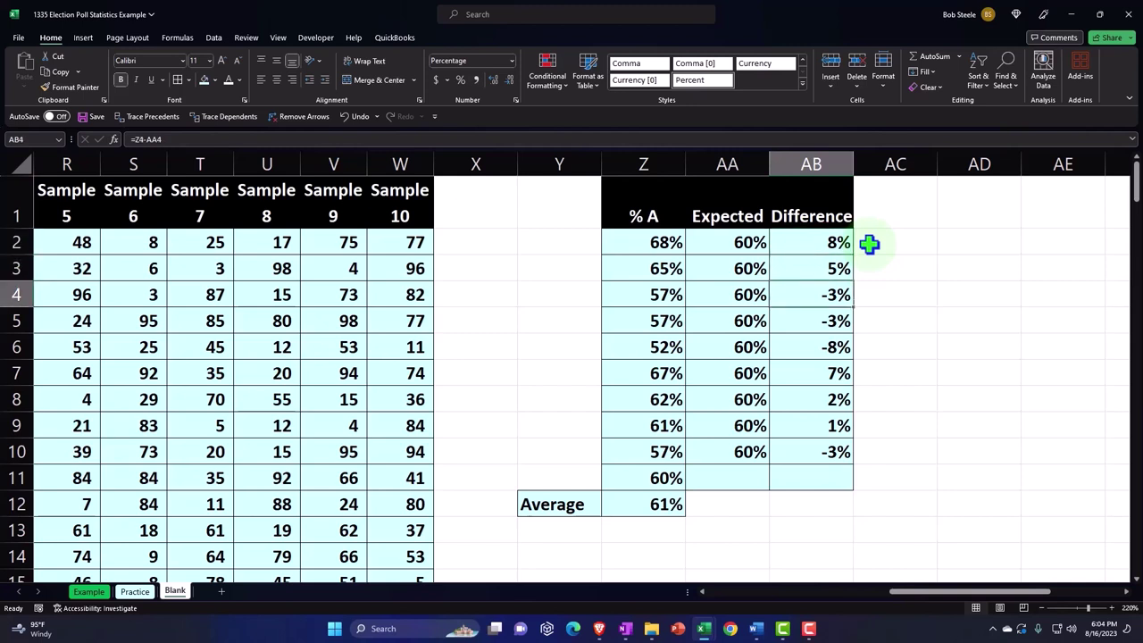
key(Down)
key(Down)
key(Down)
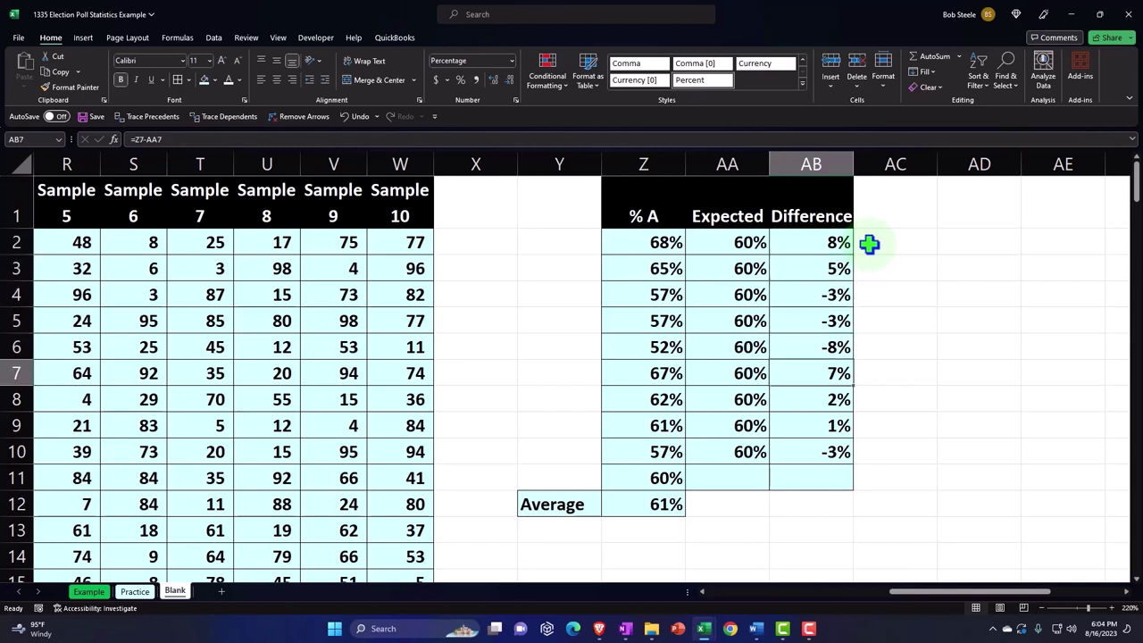
key(Down)
key(Down)
key(Down)
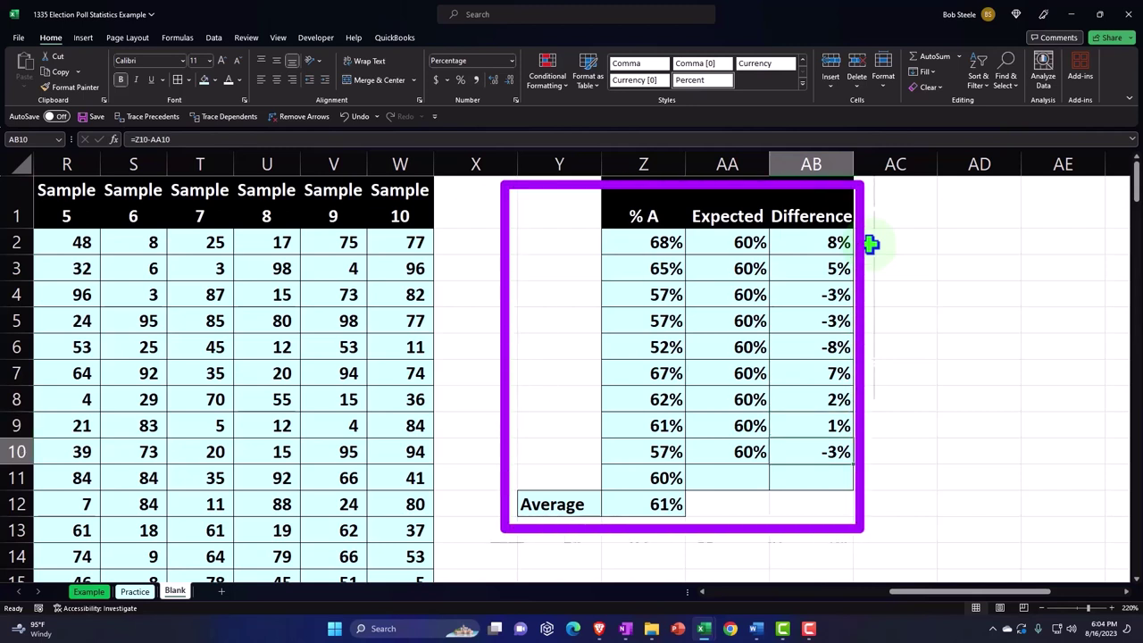
key(Left)
key(Left)
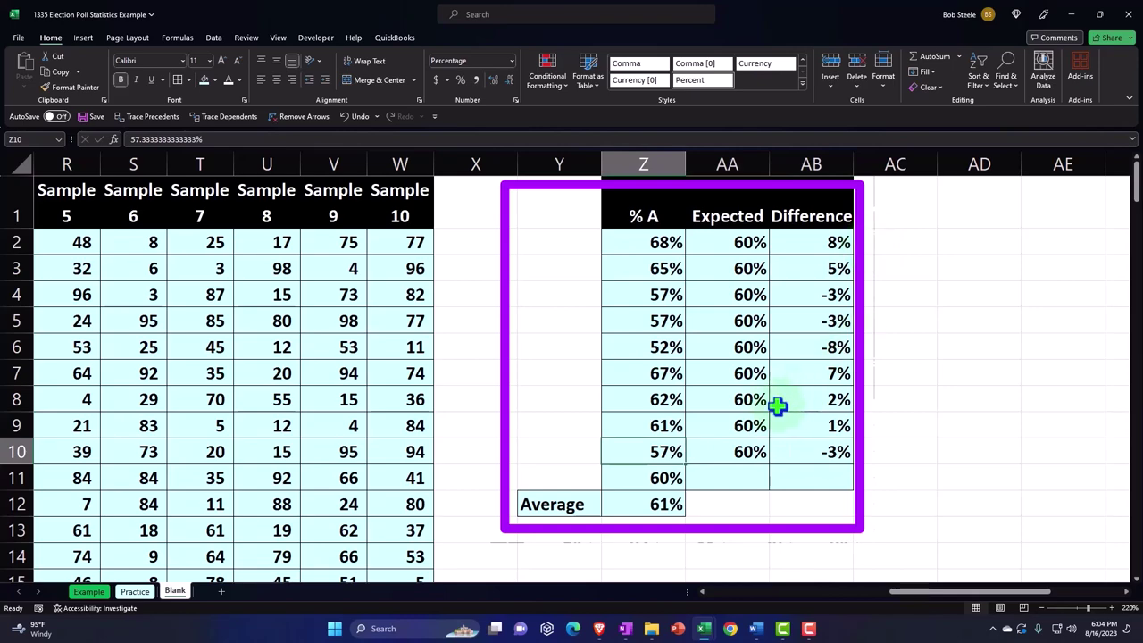
Extend the AA10:AB10 Expected and Difference formulas into row 11, giving 60% and 0%
drag(757, 451, 859, 490)
click(827, 506)
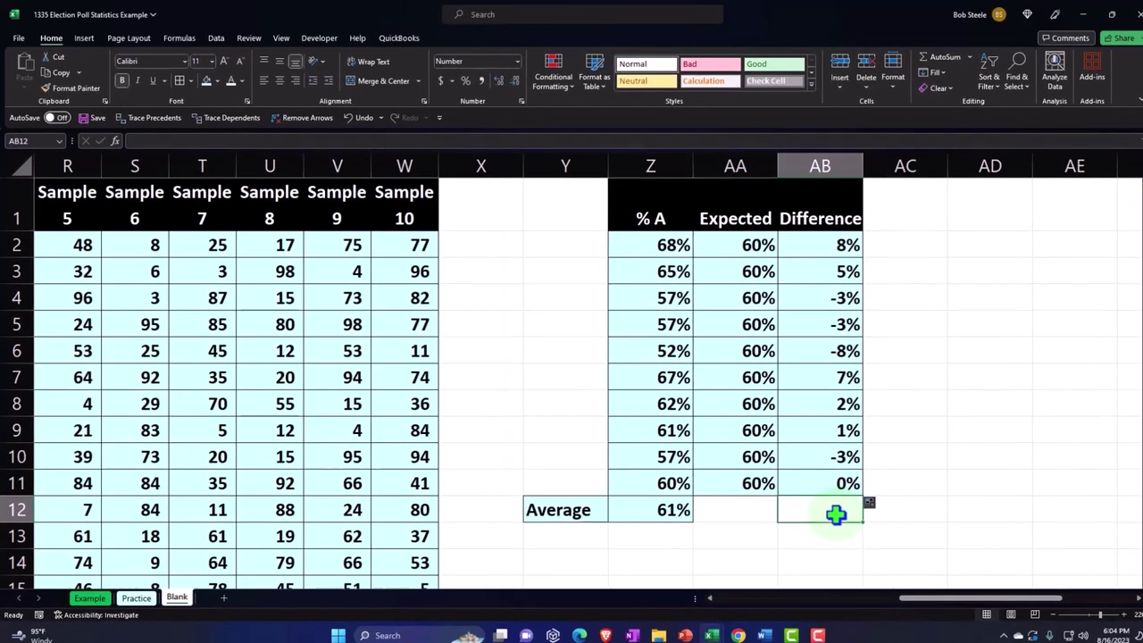
double_click(844, 483)
key(Return)
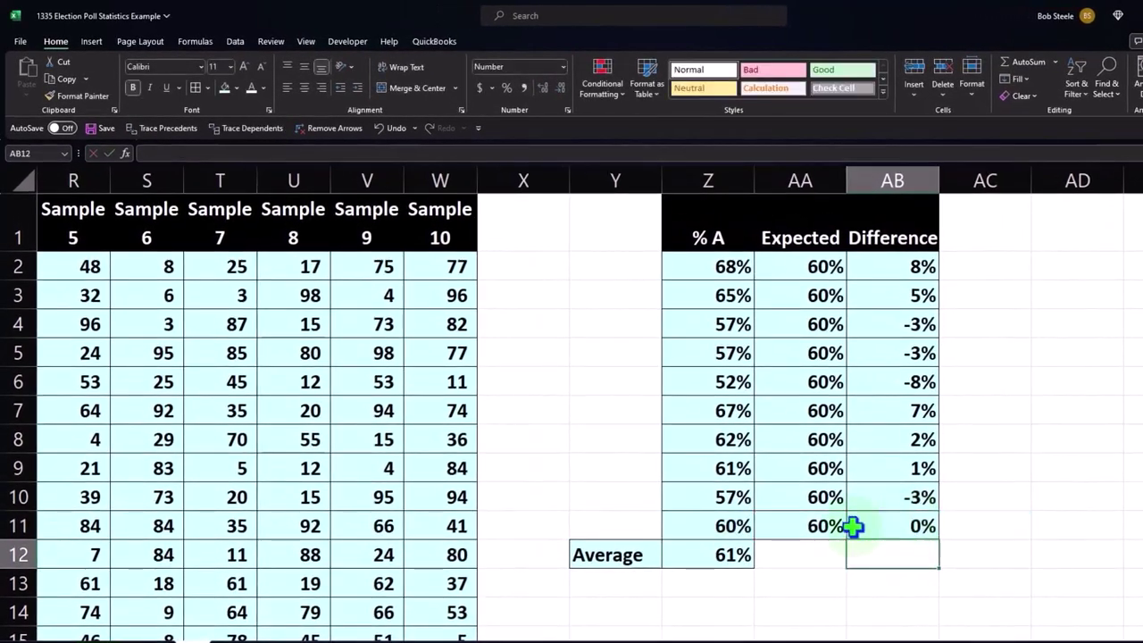
click(712, 543)
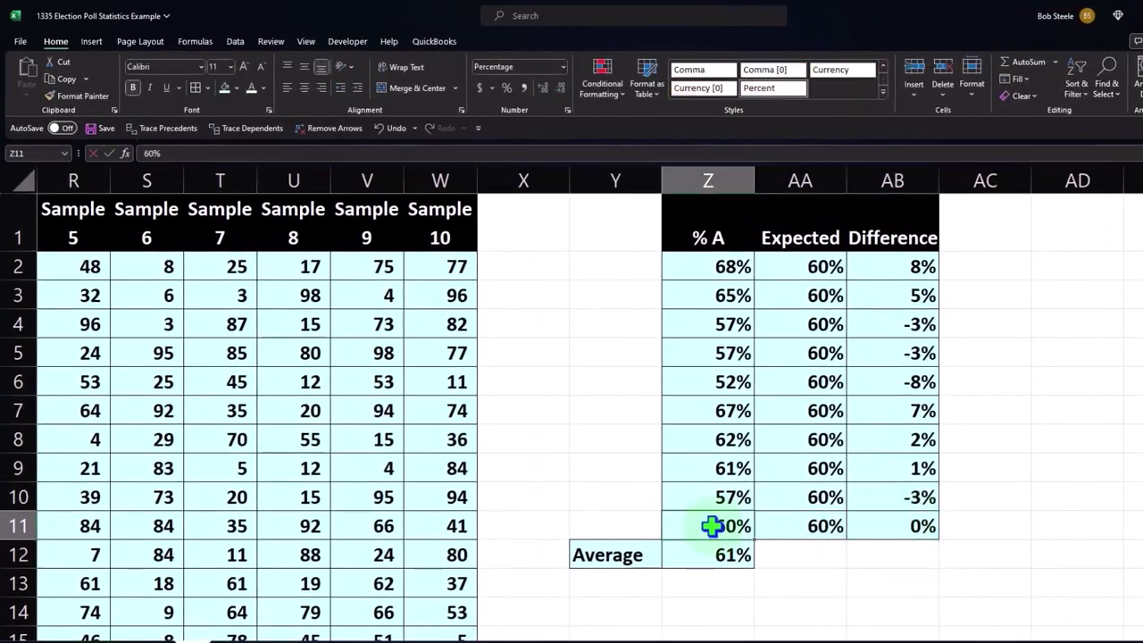
double_click(796, 526)
key(Return)
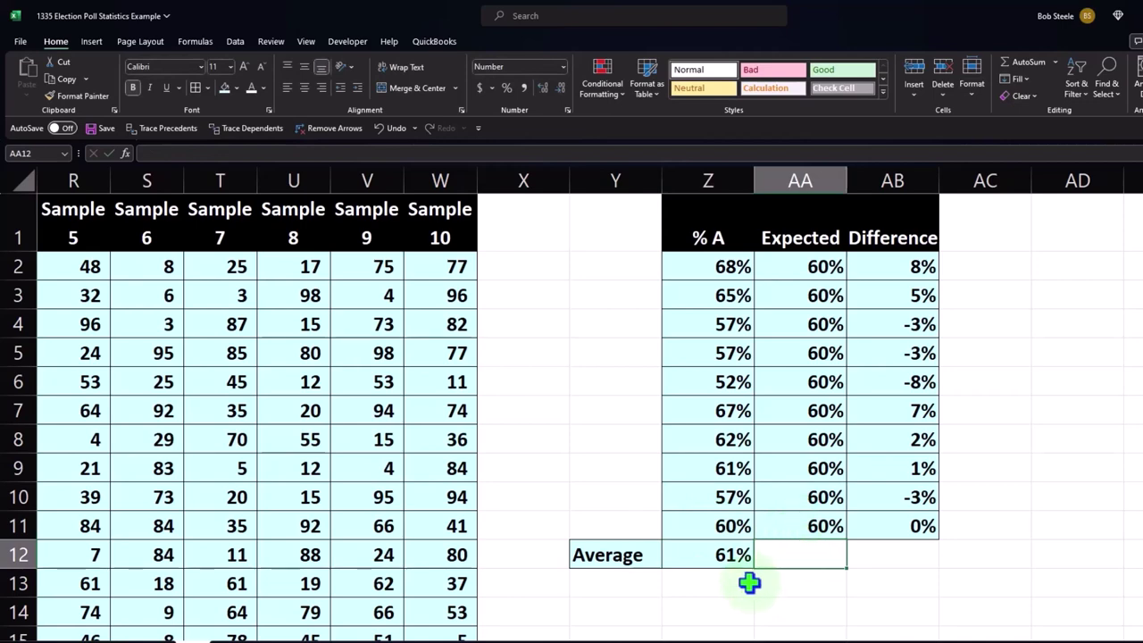
Enter the sample numbers 1 through 10 in Y2:Y11
click(627, 268)
text(1)
key(Return)
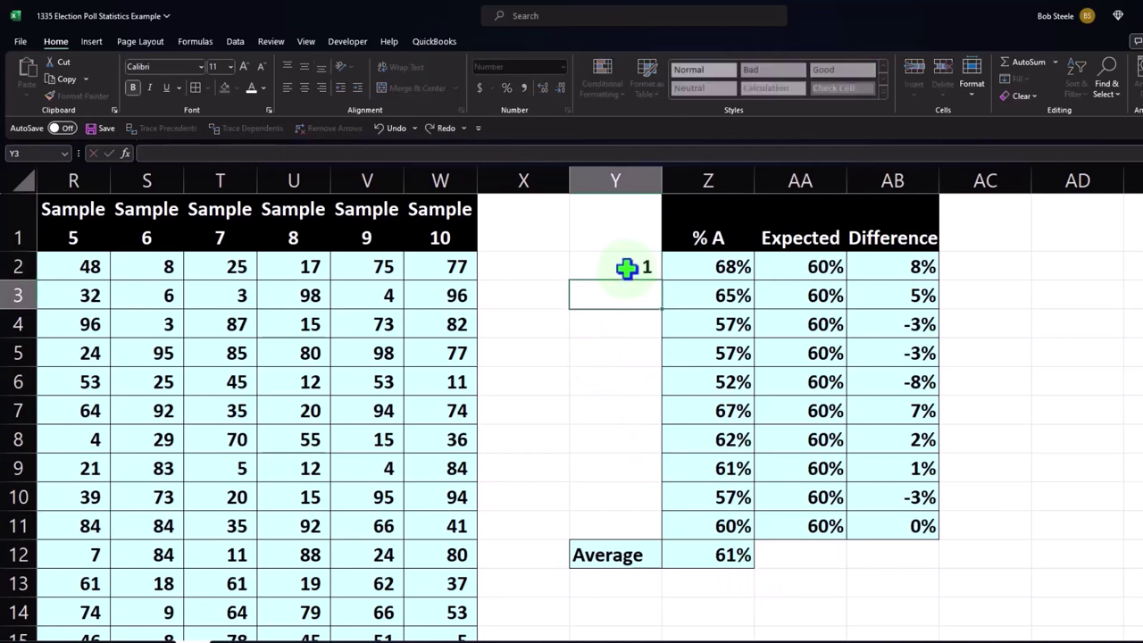
text(2)
key(Return)
text(3)
key(Return)
text(4)
key(Return)
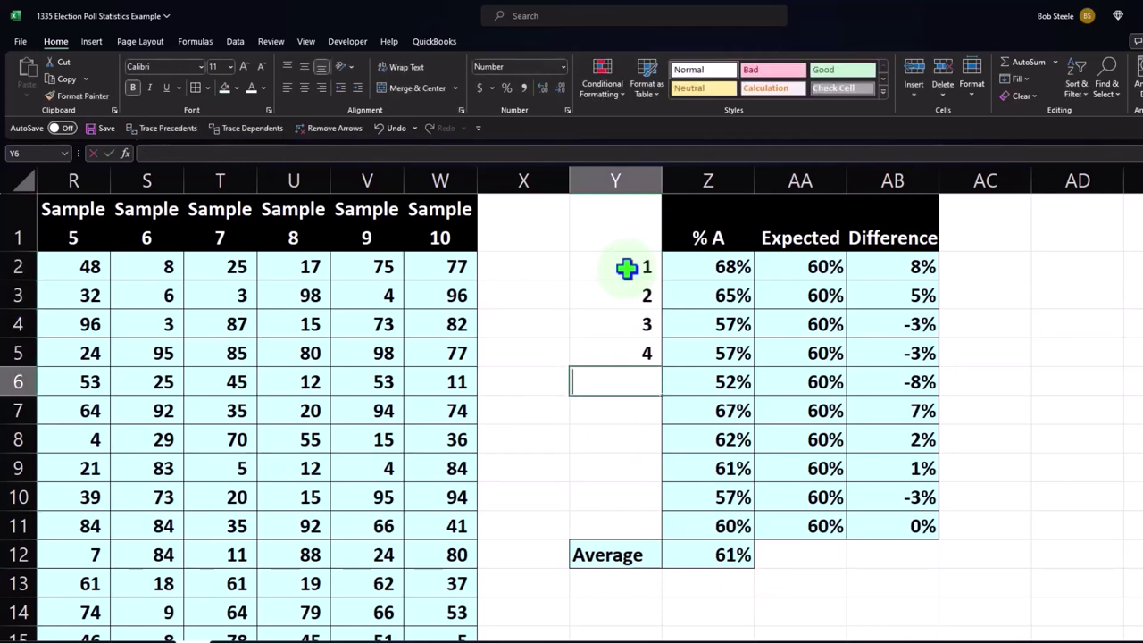
text(5)
key(Return)
text(6)
key(Return)
text(7)
key(Return)
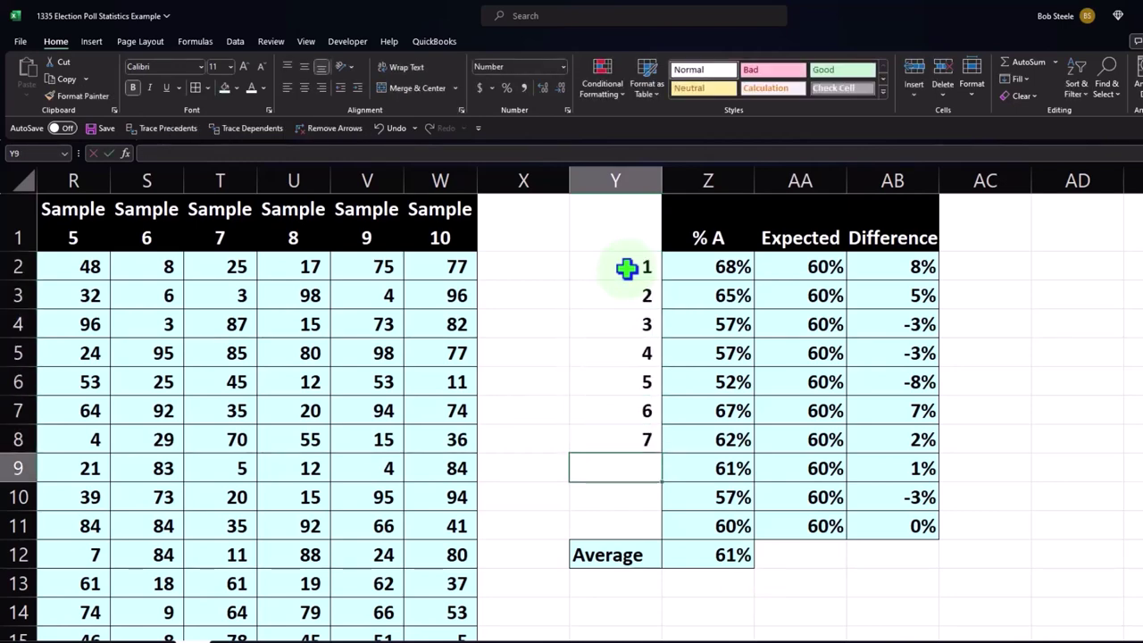
text(8)
key(Return)
text(9)
key(Return)
text(10)
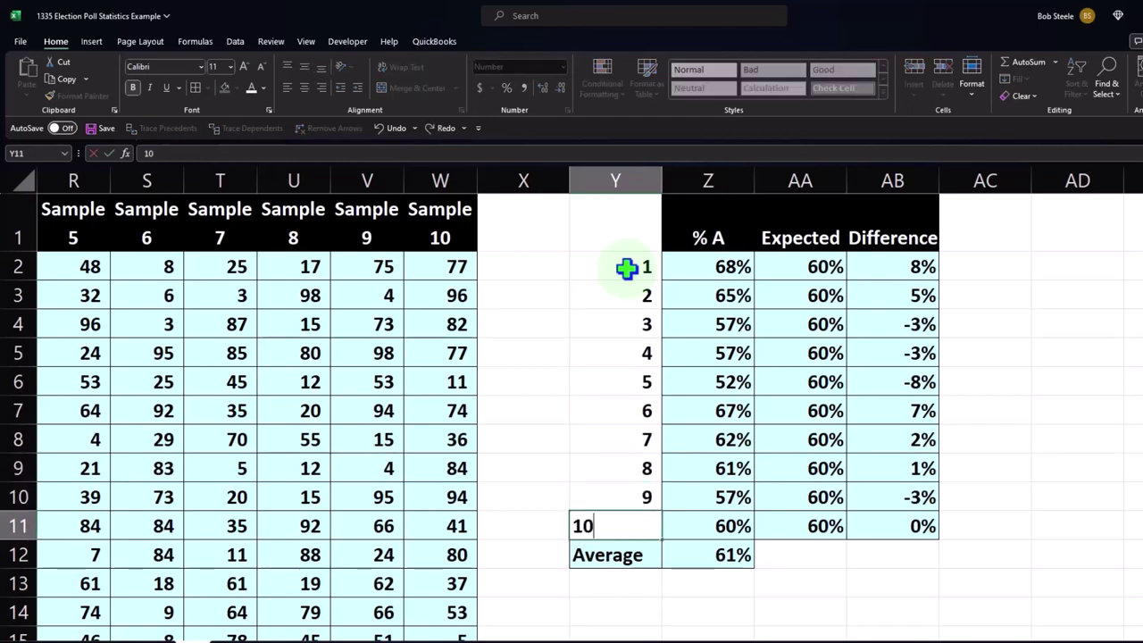
key(Return)
Add the heading 'Sample #' in Y1, leaving its fill unchanged
click(609, 223)
text(S)
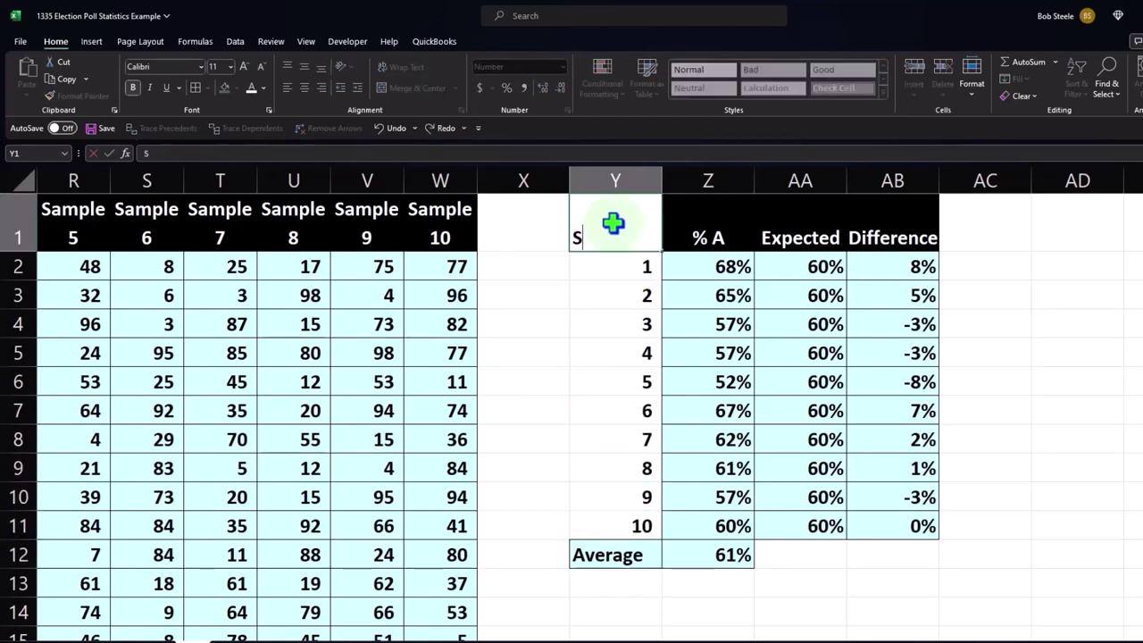
text(ample 1)
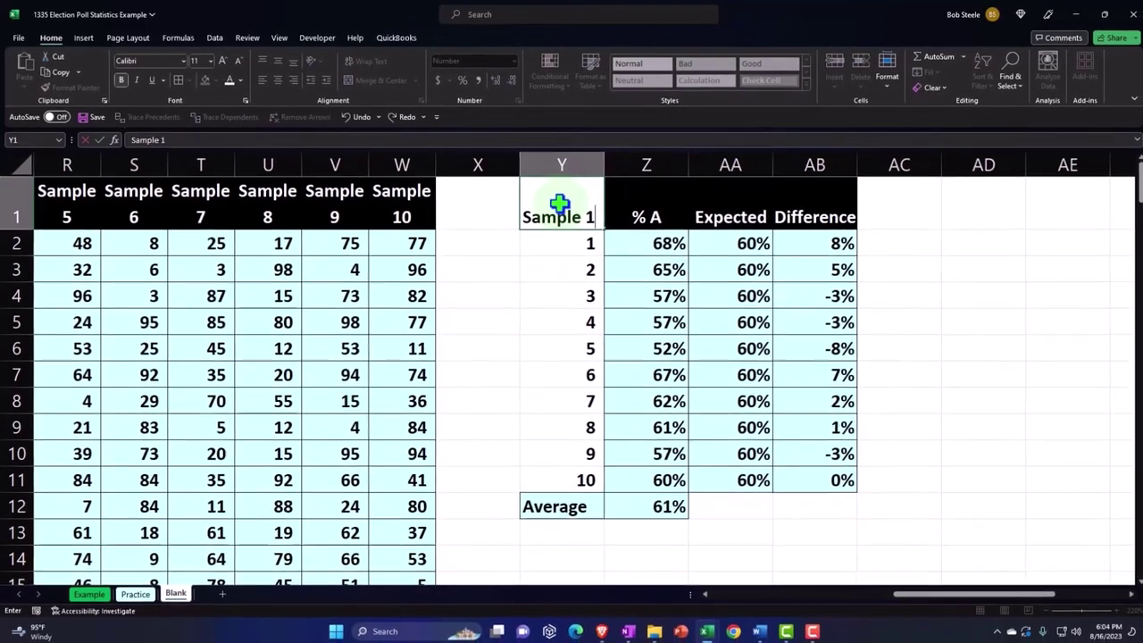
key(BackSpace)
text(#)
key(Return)
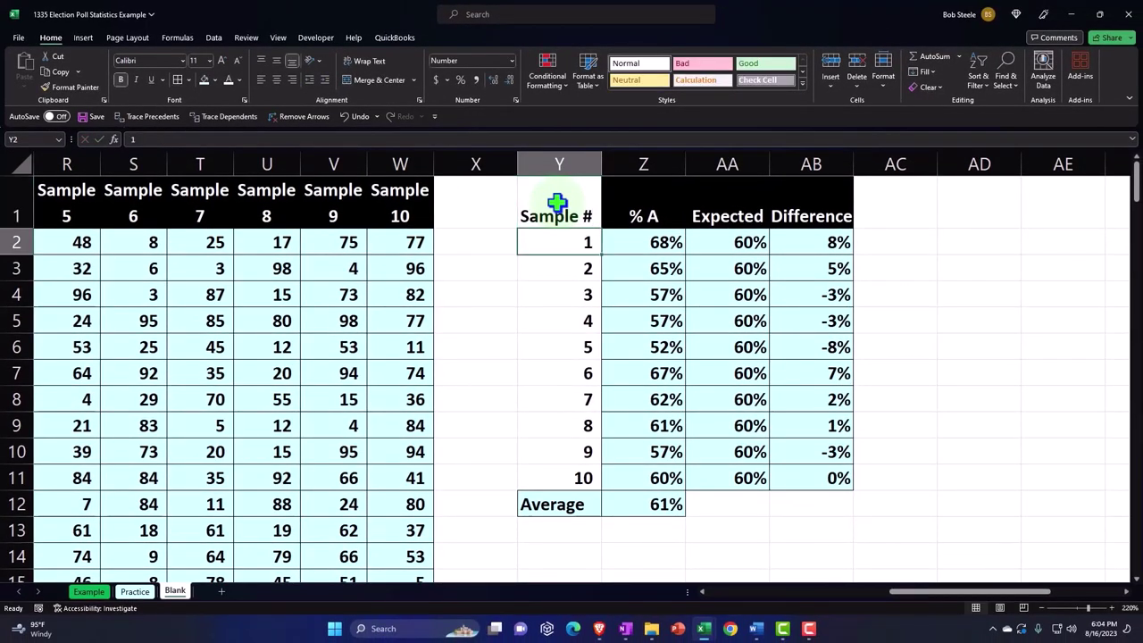
click(556, 203)
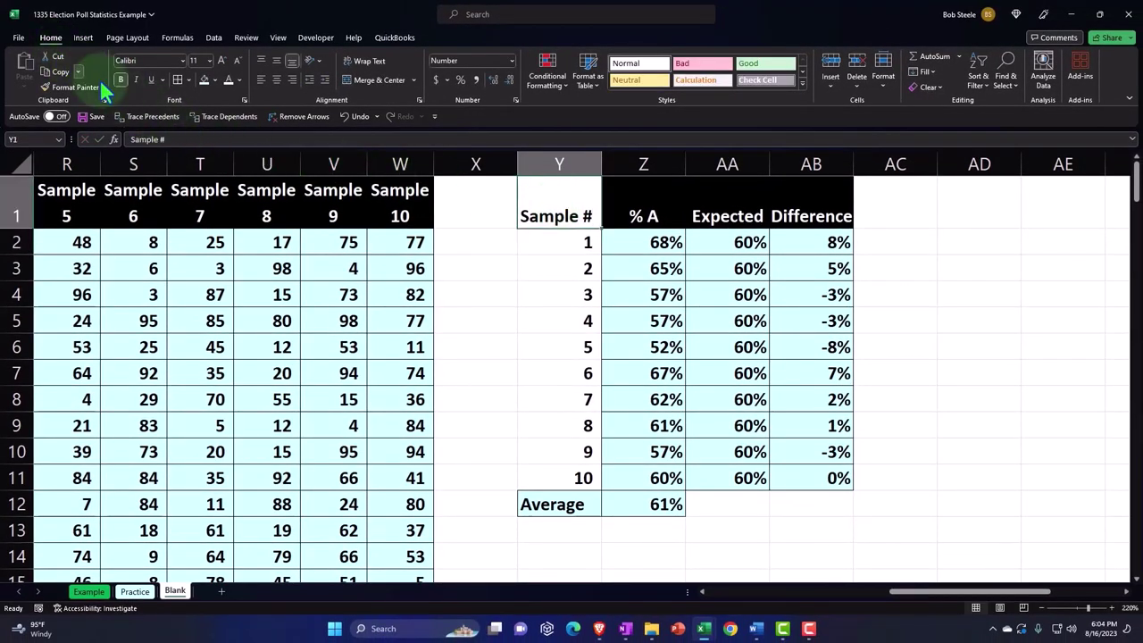
click(215, 78)
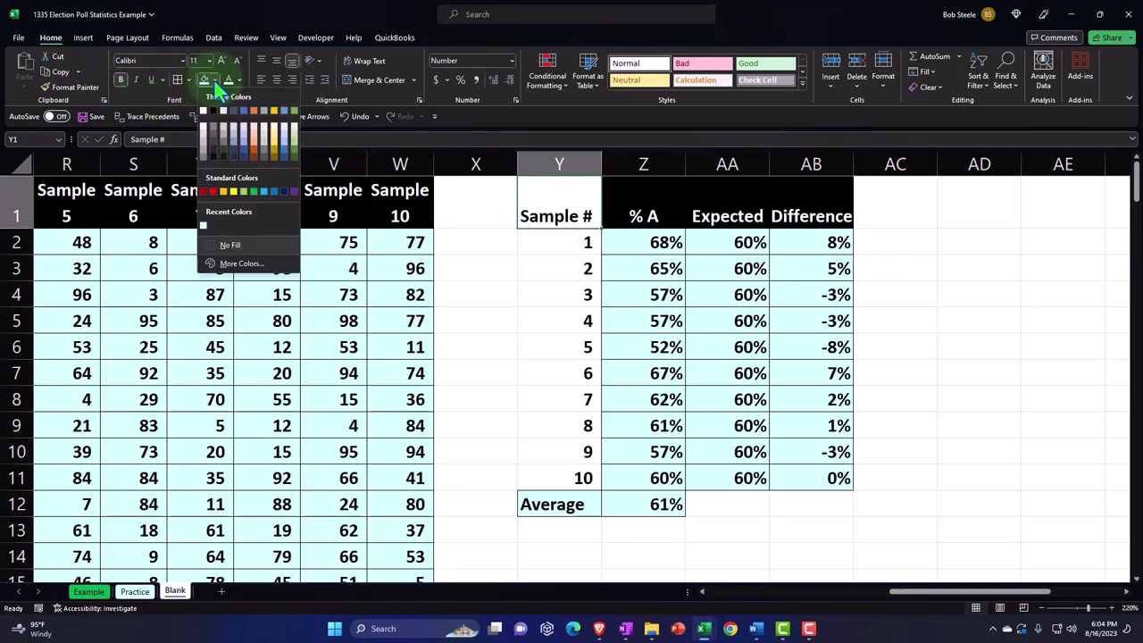
click(214, 109)
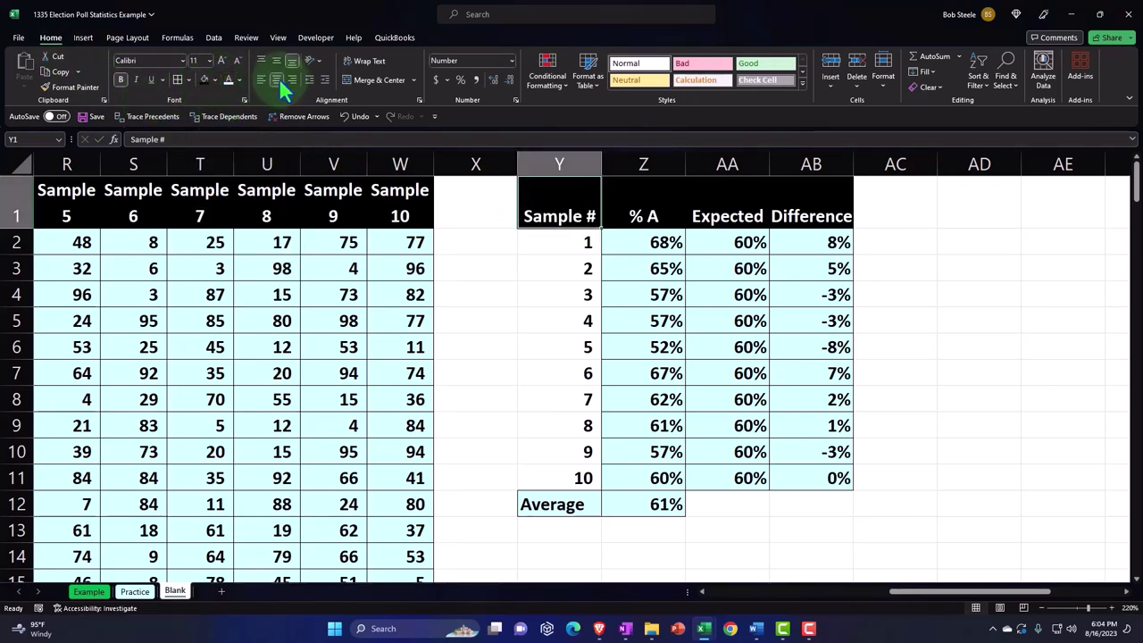
Centre the numbers in Y2:Y11 and give them the table's light cyan fill
drag(559, 238, 573, 474)
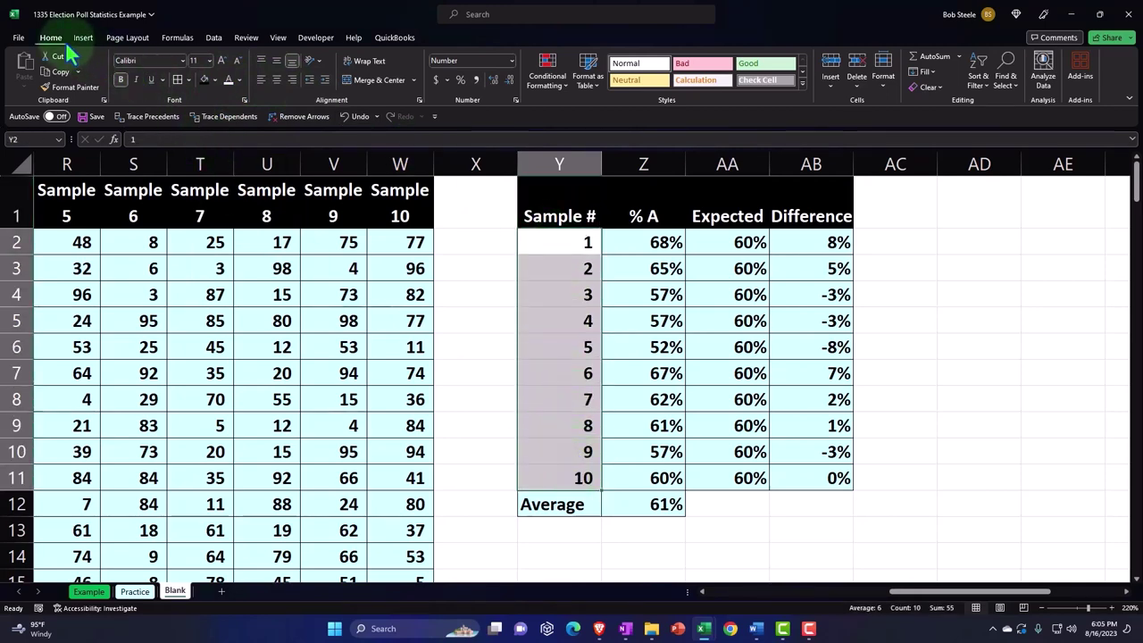
click(277, 80)
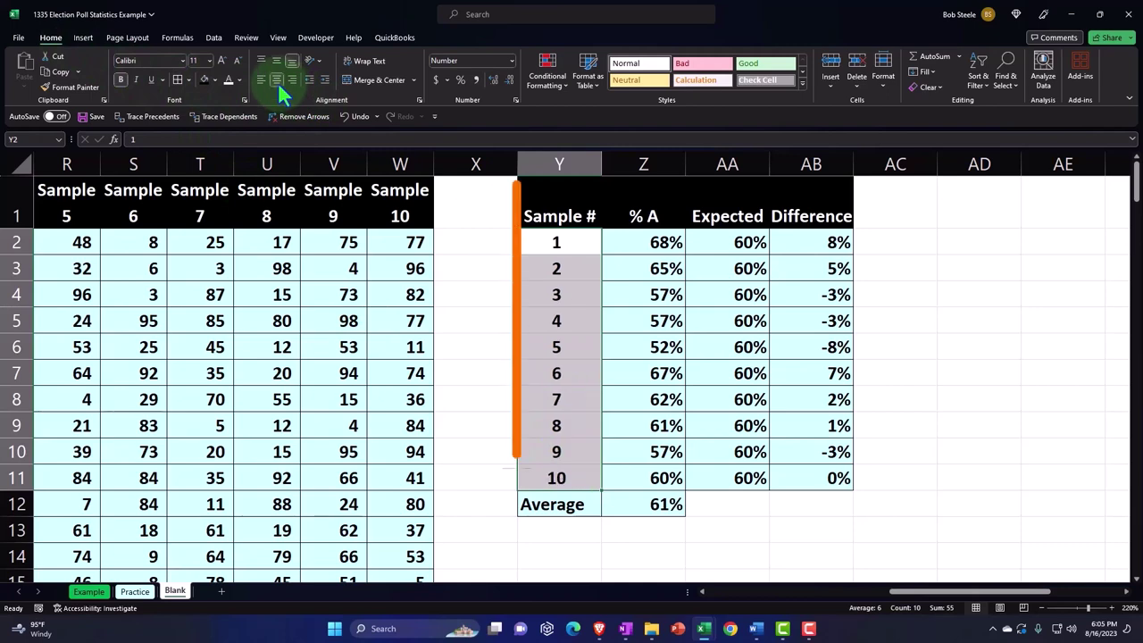
click(214, 79)
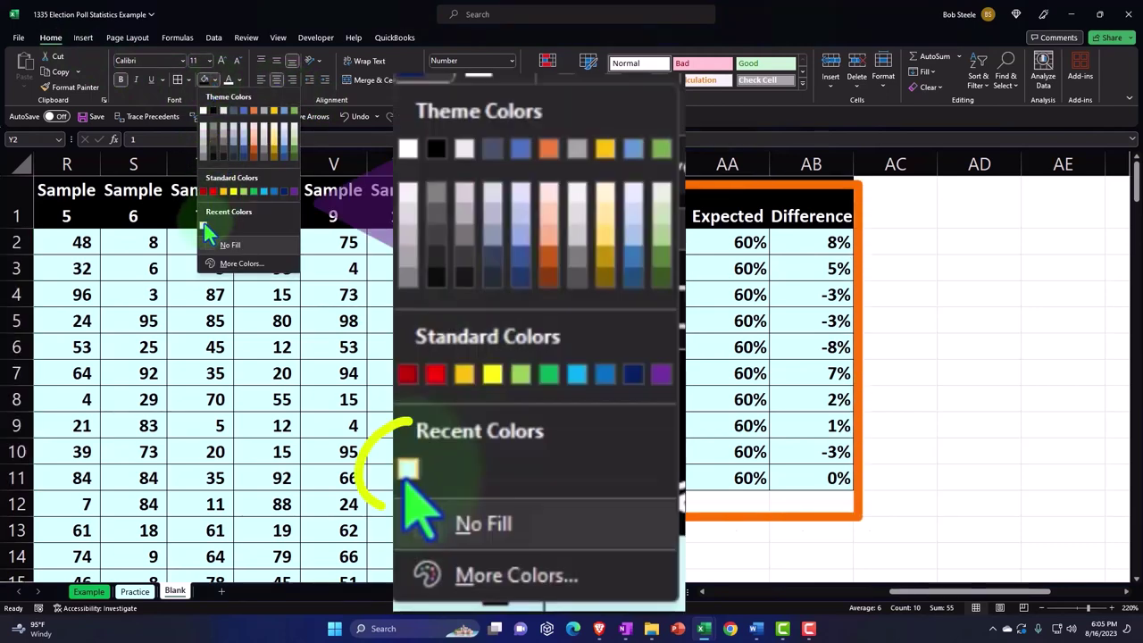
click(205, 231)
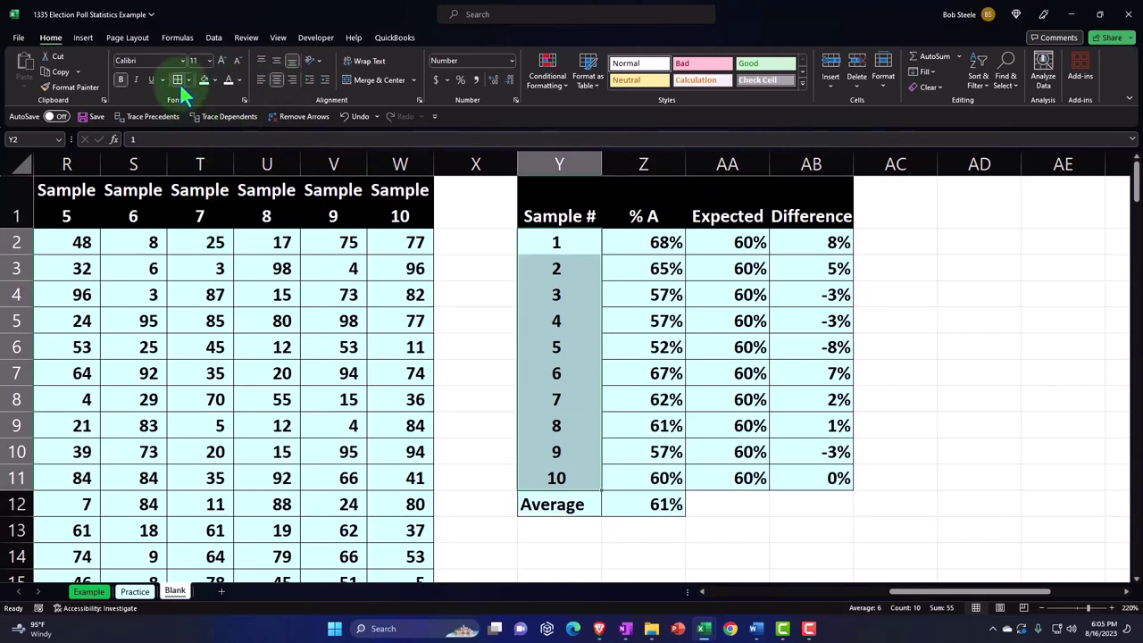
click(529, 247)
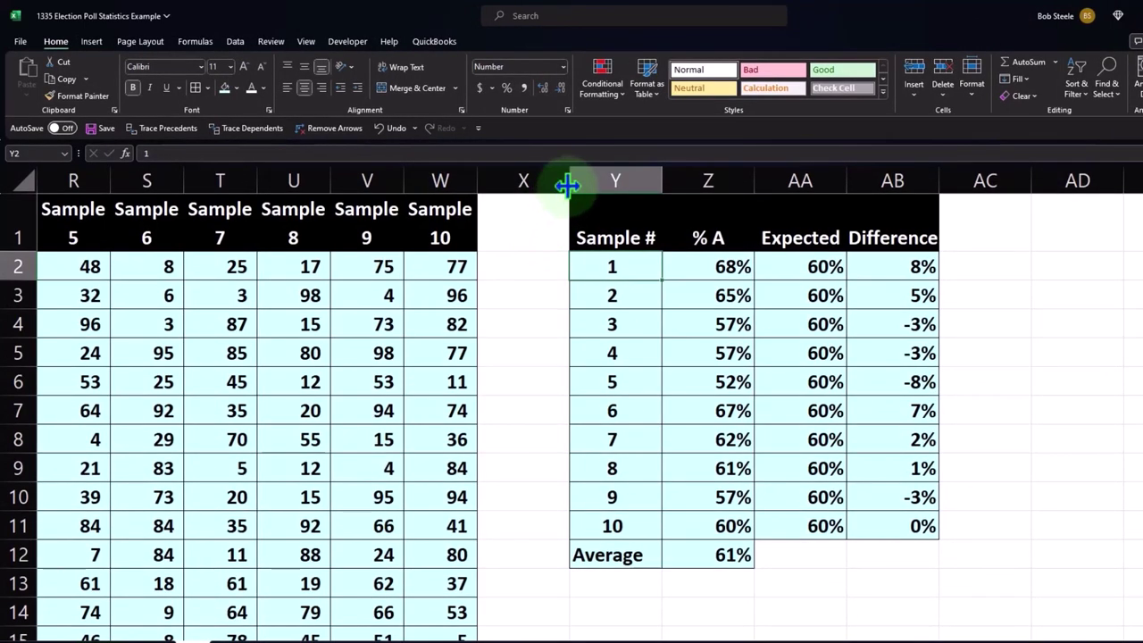
Shrink empty column X to about 1.43 width so the side table sits beside the samples
drag(568, 185, 498, 187)
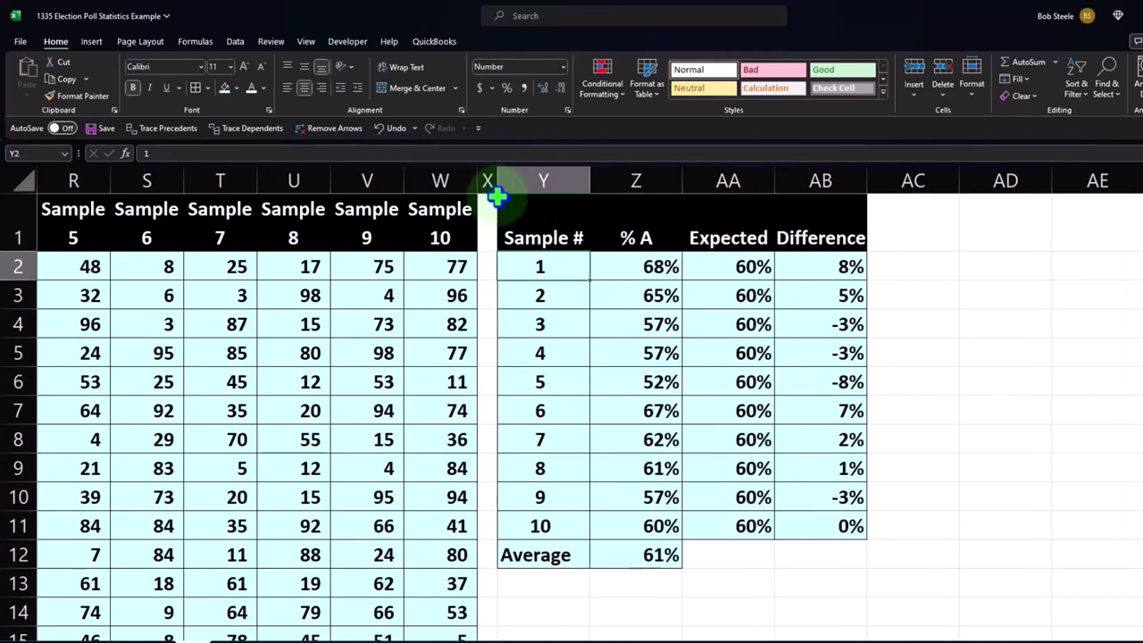
click(513, 181)
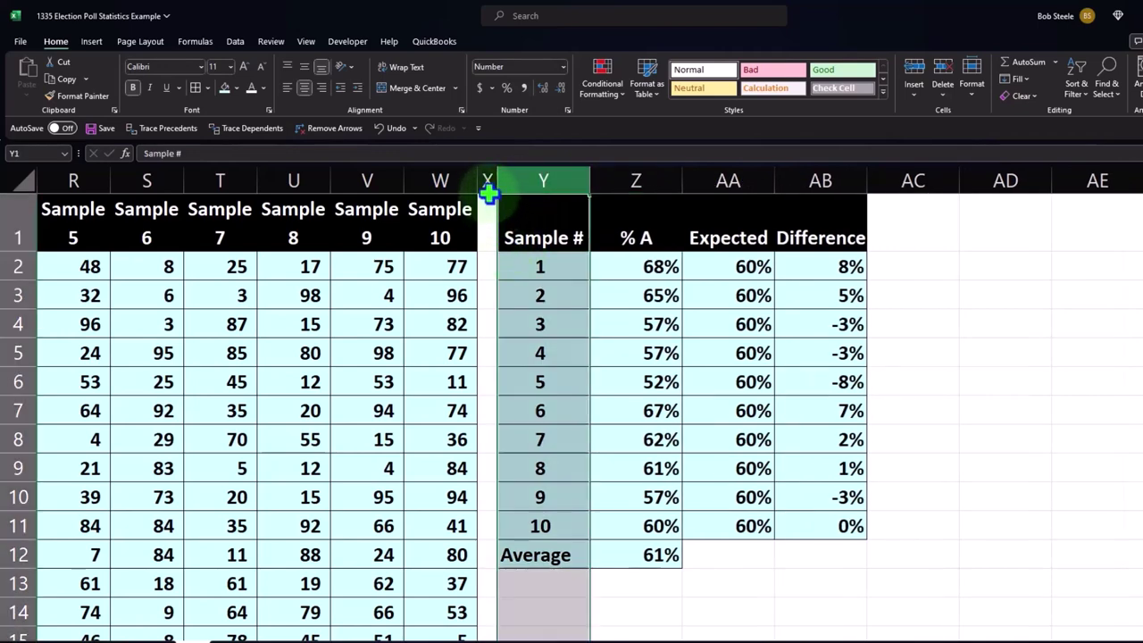
click(485, 225)
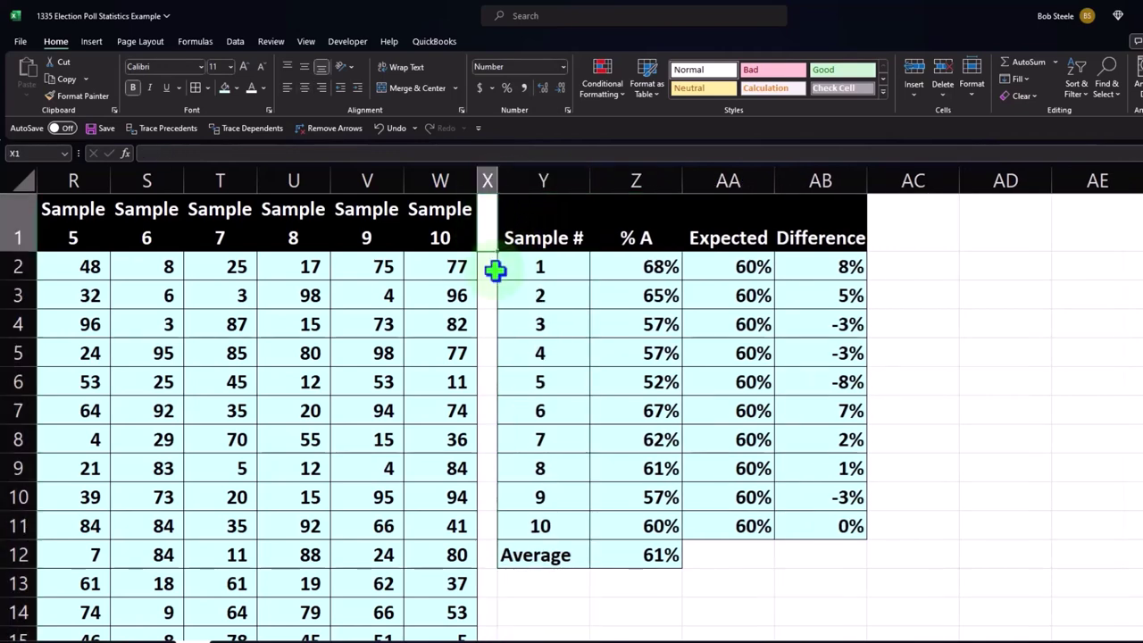
key(Down)
key(Down)
key(Down)
key(Down)
key(Down)
key(Down)
key(Down)
key(Down)
key(Down)
key(Down)
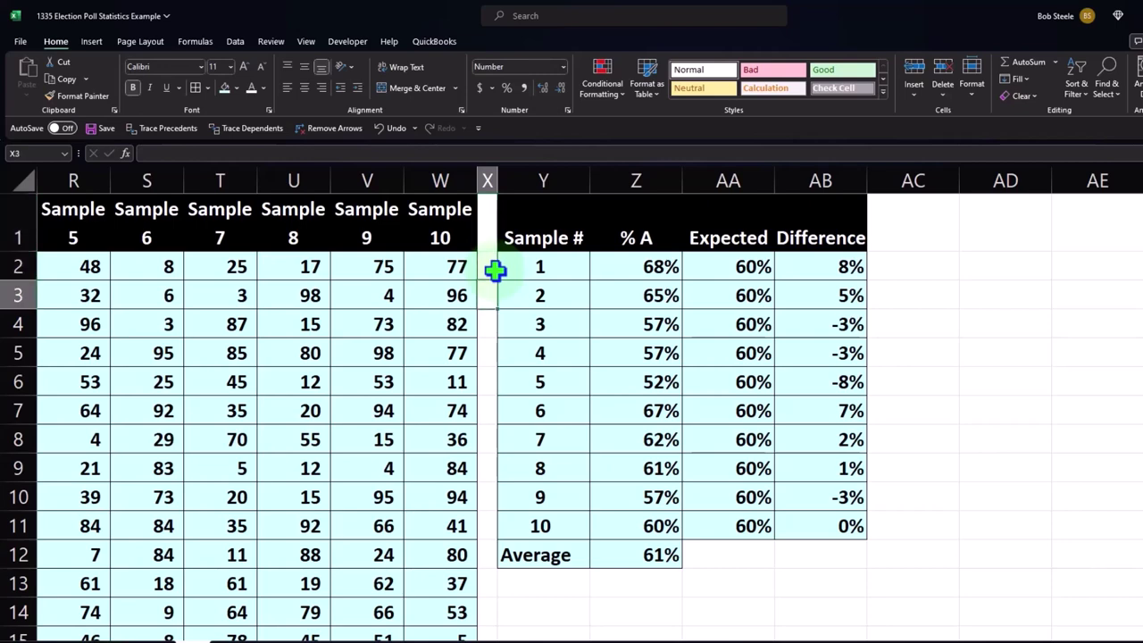
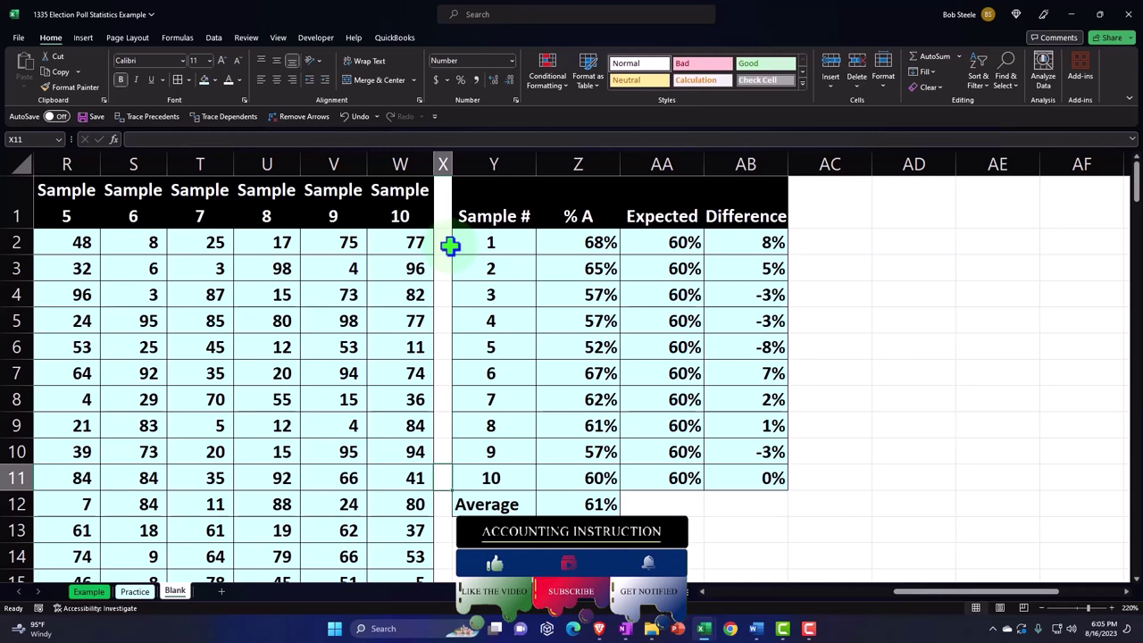
From a Sample 9 value, jump back left to the first RANDBETWEEN sample table starting in column B
click(325, 291)
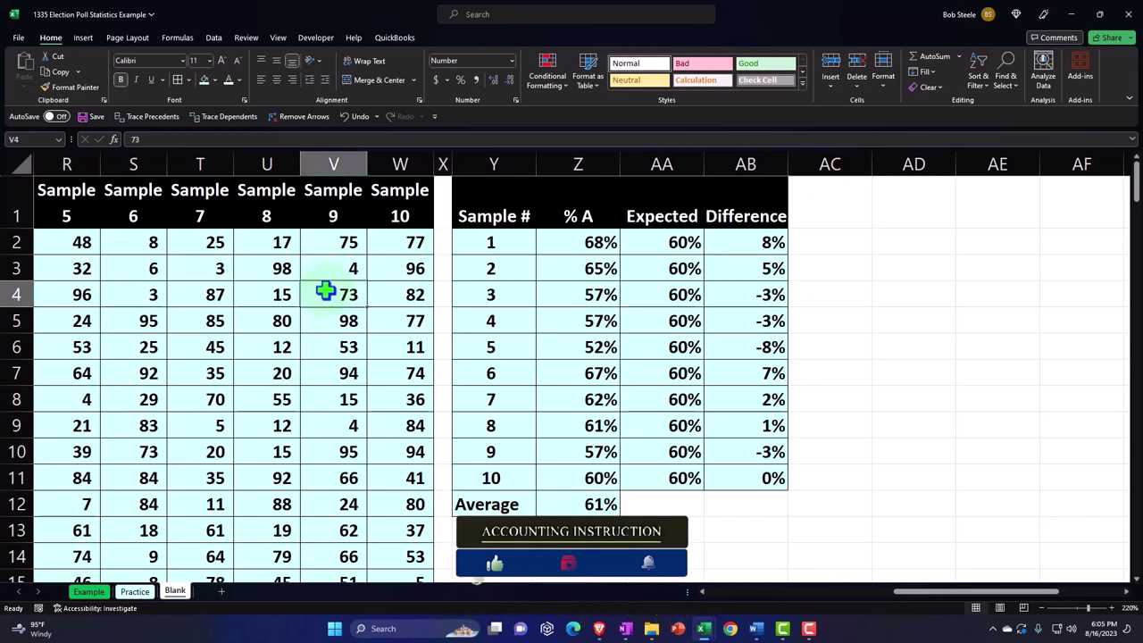
key(Left)
key(Left)
key(Left)
key(Left)
key(Left)
key(Left)
key(Left)
key(Left)
key(Left)
key(Left)
key(Left)
key(Left)
key(Left)
key(Left)
key(Left)
key(Left)
key(Left)
key(Left)
key(Left)
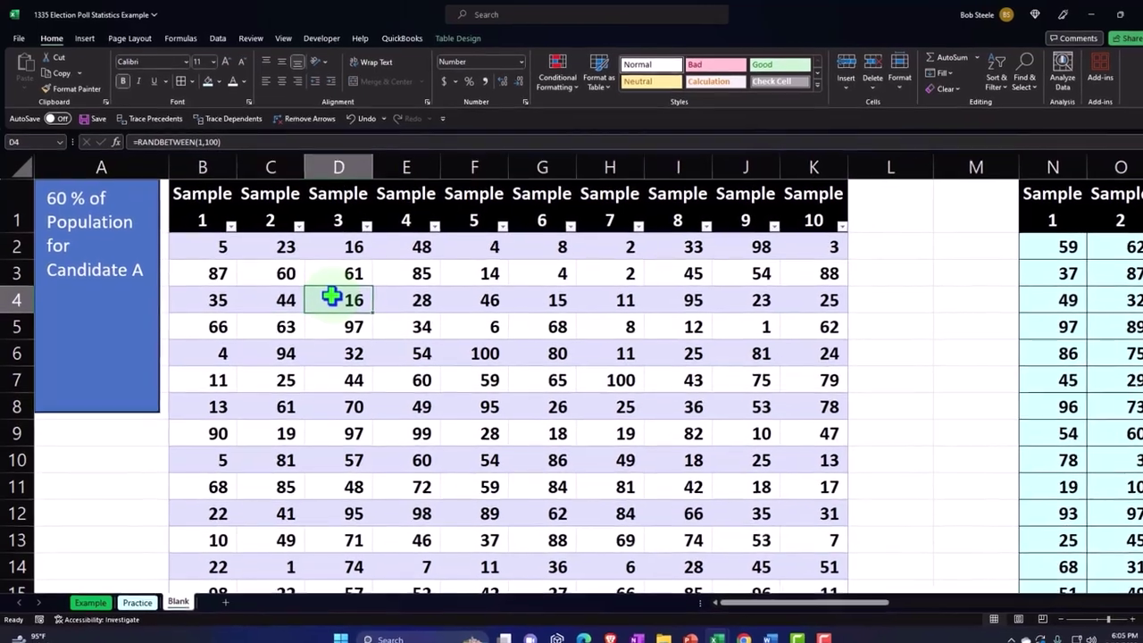
key(Right)
key(Right)
key(Right)
key(Right)
key(Right)
key(Up)
key(Up)
key(Up)
key(Right)
key(Right)
key(Right)
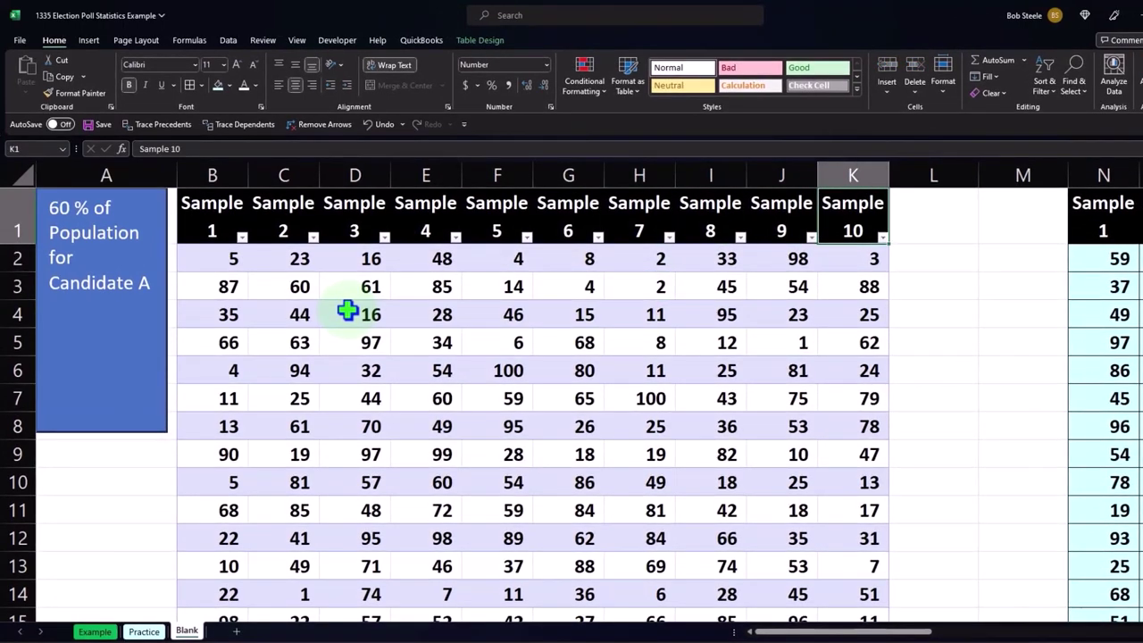
scroll(793, 471, down, 15)
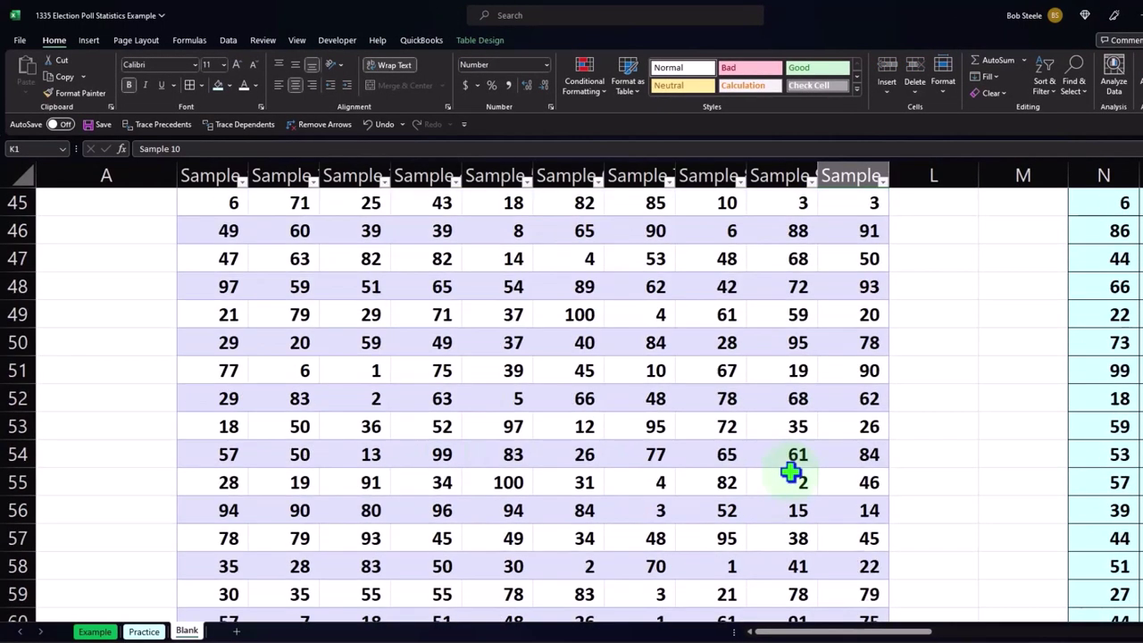
scroll(791, 474, down, 20)
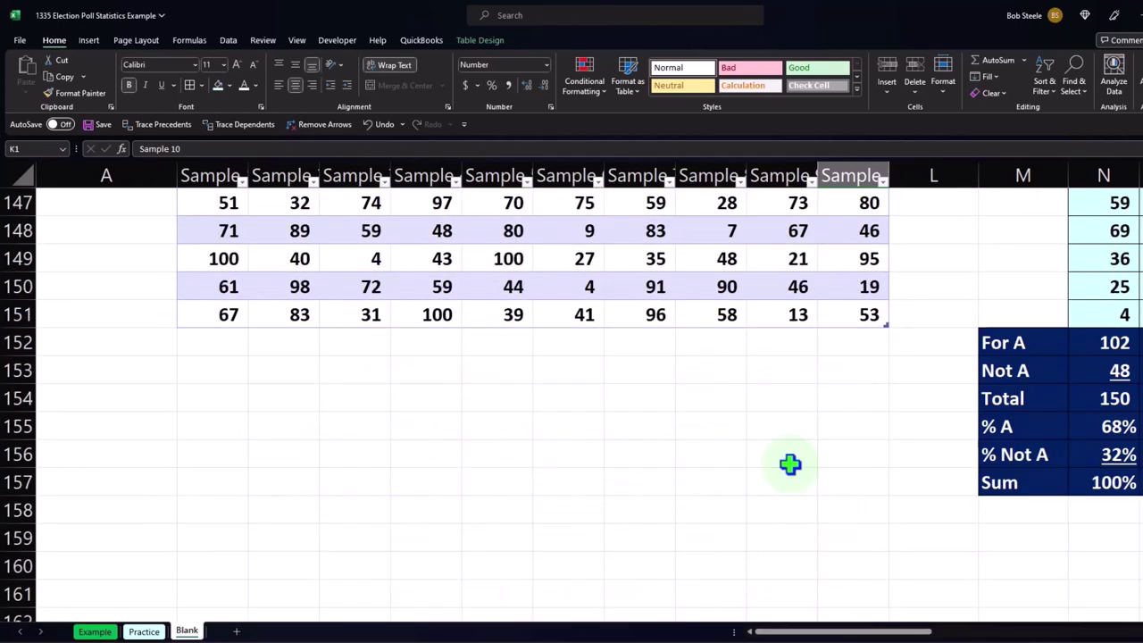
scroll(790, 463, up, 20)
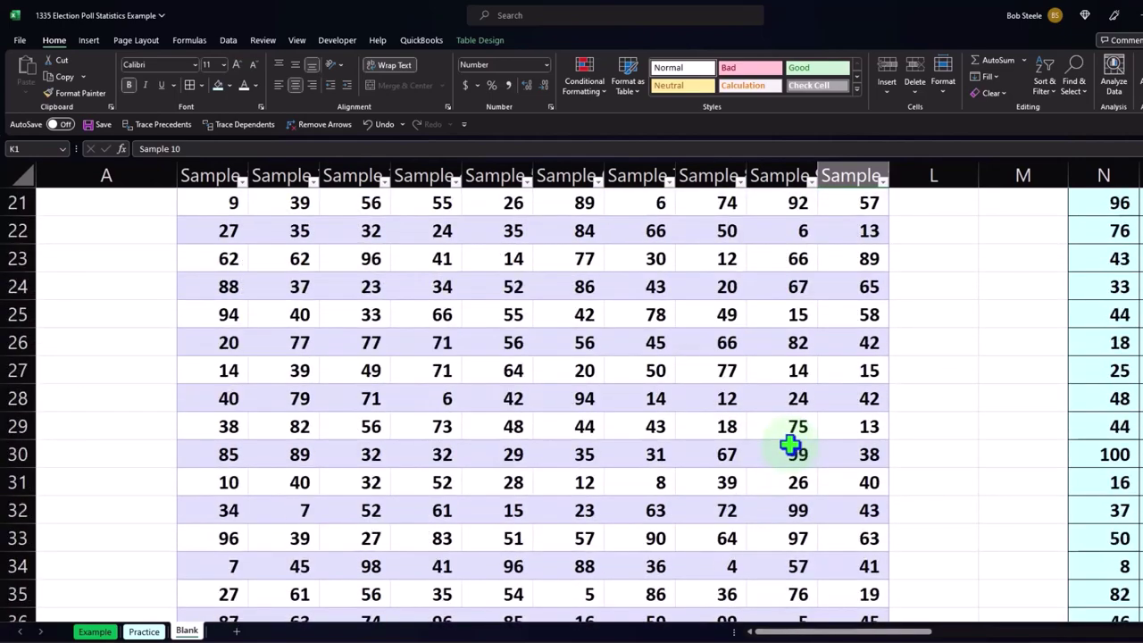
scroll(790, 444, up, 7)
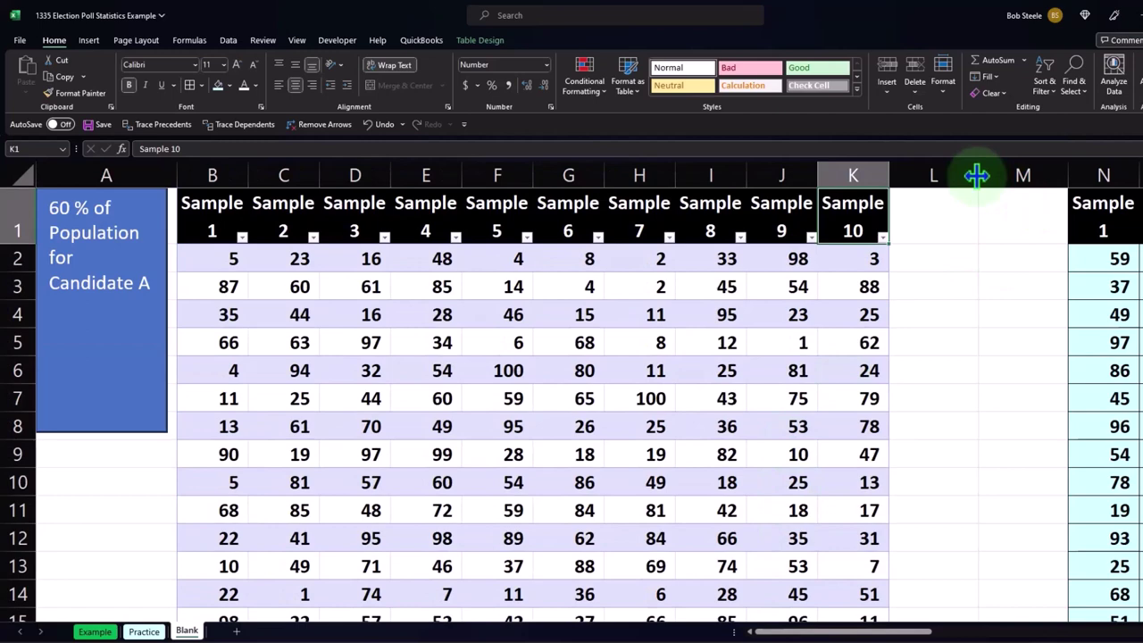
Shrink column L to a thin spacer, check a Sample 8 formula, then move from M4 toward the Y–AB comparison table
drag(977, 175, 906, 183)
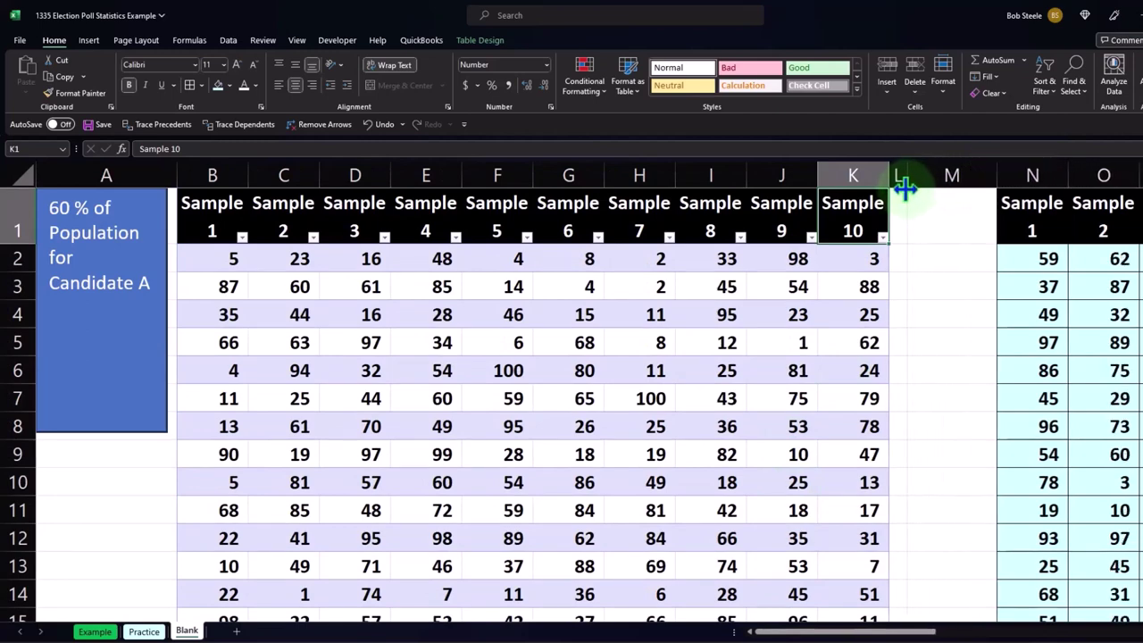
click(696, 359)
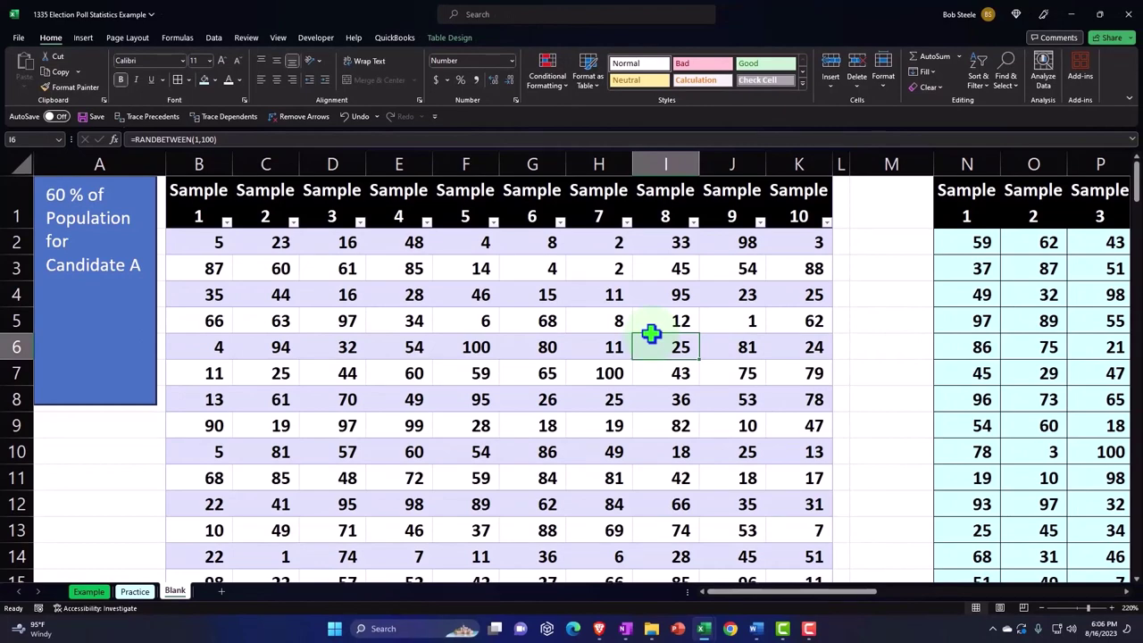
click(883, 284)
key(Right)
key(Right)
key(Right)
key(Right)
key(Right)
key(Right)
key(Right)
key(Right)
key(Right)
key(Right)
key(Right)
key(Right)
key(Right)
key(Right)
key(Right)
key(Right)
key(Right)
key(Right)
key(Right)
key(Right)
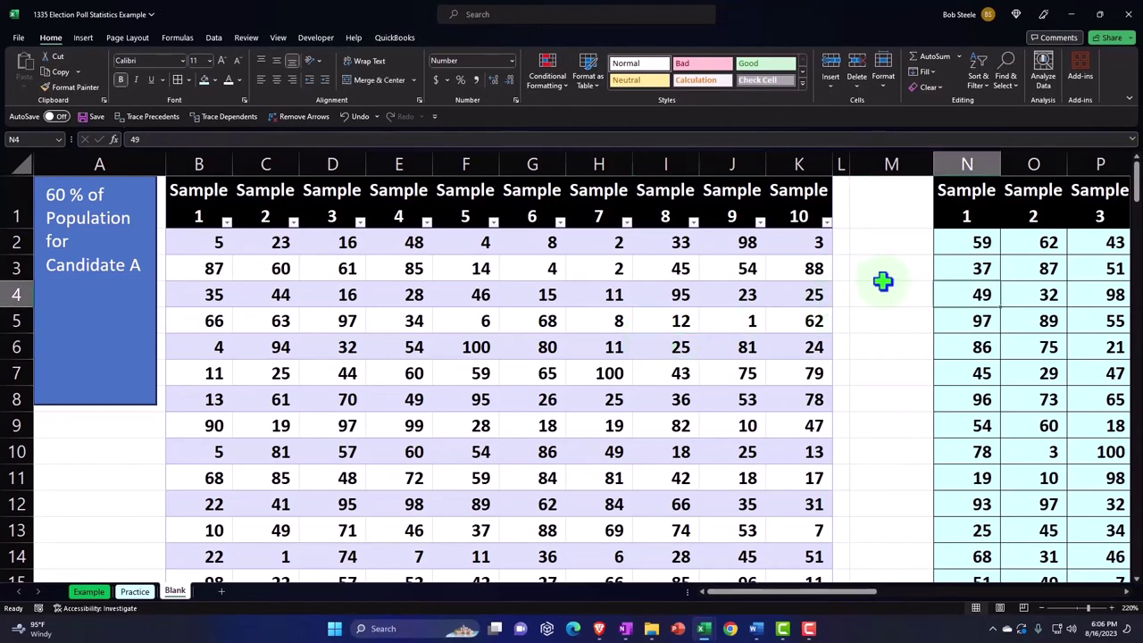
key(Left)
key(Left)
key(Left)
key(Left)
key(Left)
key(Left)
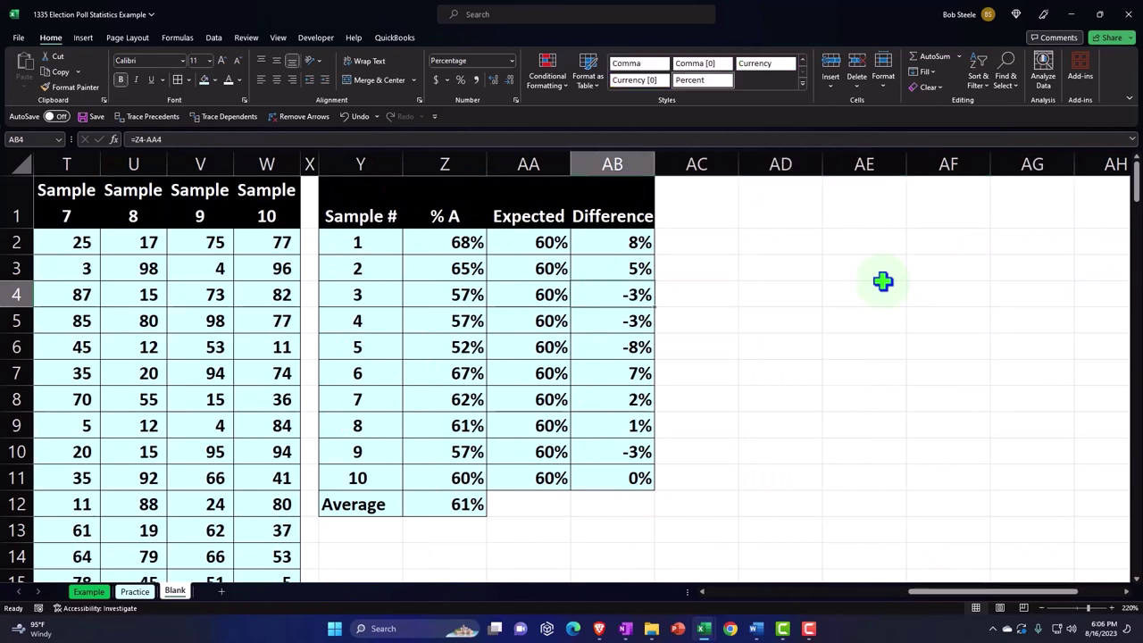